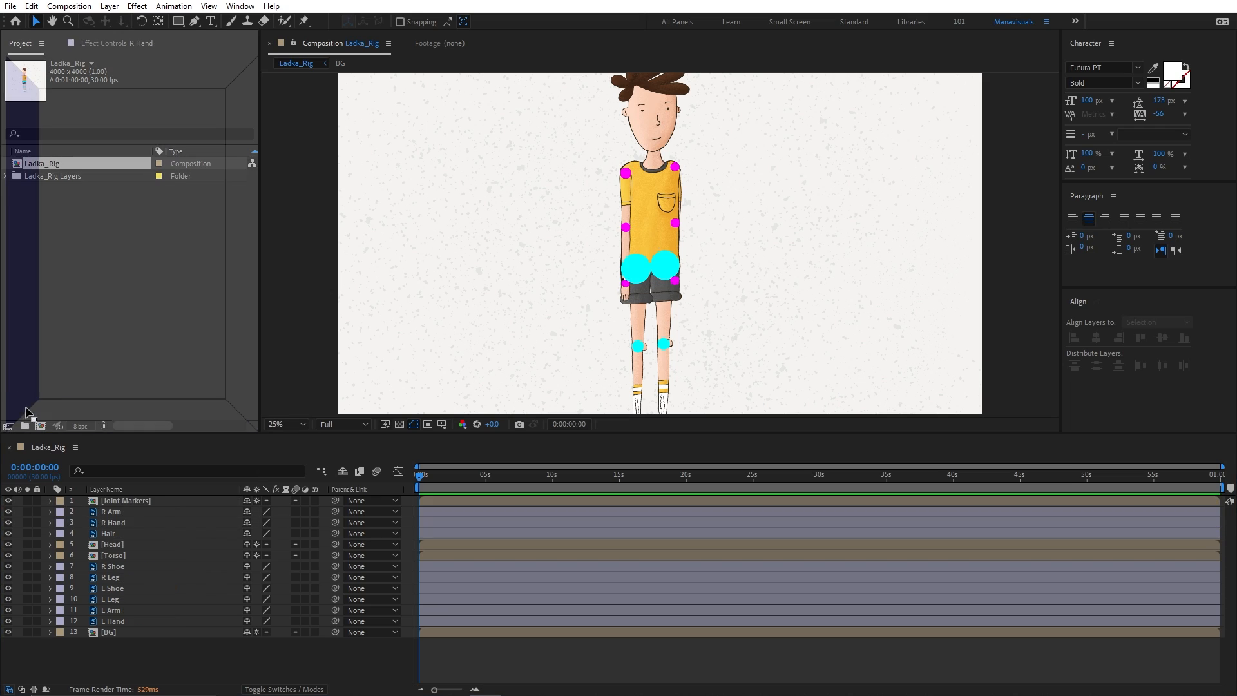
left_click_drag(29, 412, 9, 378)
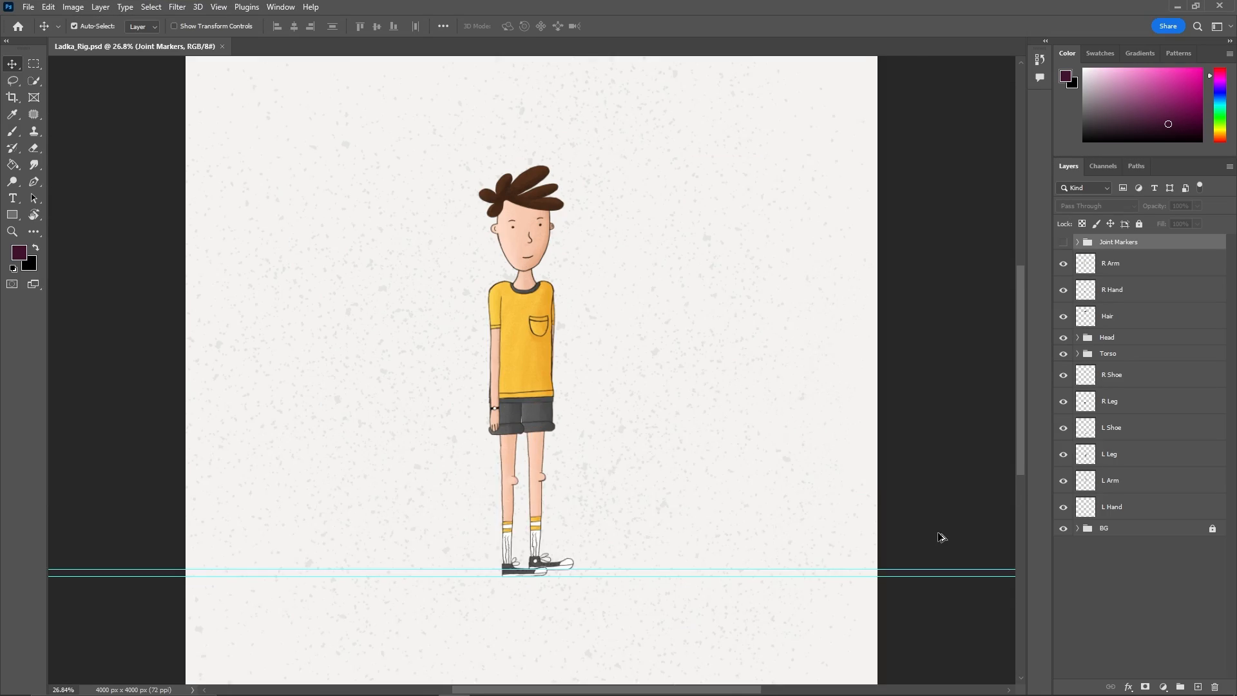
Pull the character apart by moving the torso, arms, legs, hips, neck and head away from their places
left_click_drag(512, 309, 395, 309)
left_click_drag(552, 330, 637, 333)
left_click_drag(540, 464, 606, 469)
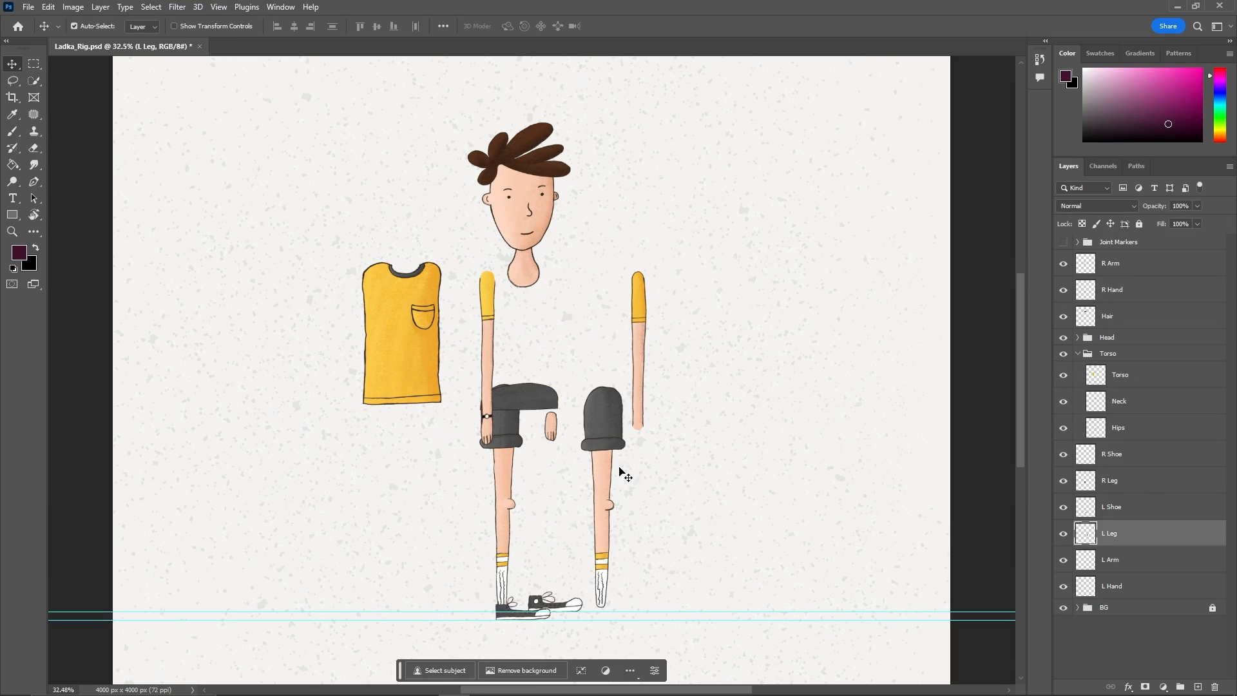
left_click_drag(505, 527, 442, 526)
left_click_drag(533, 407, 582, 389)
left_click_drag(484, 357, 469, 355)
left_click_drag(524, 272, 571, 271)
left_click_drag(514, 220, 411, 221)
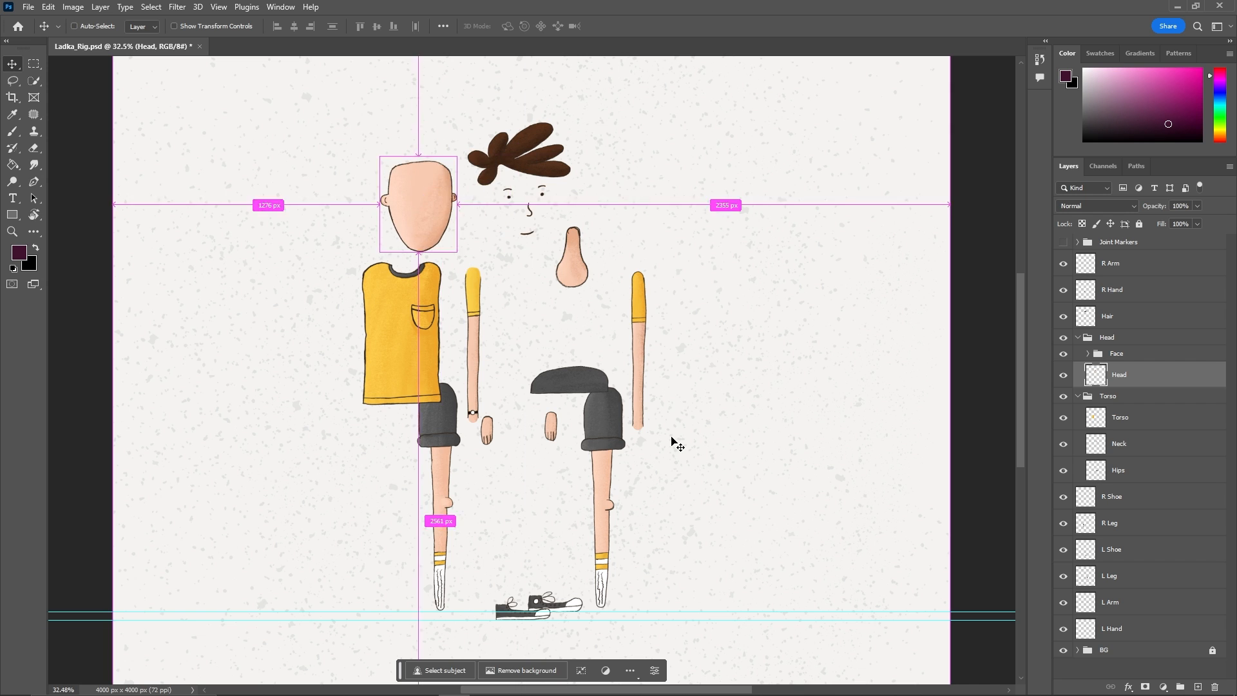
Undo all the body-part moves to reassemble the character
key("ctrl+z")
key("ctrl+z")
key("ctrl+z")
key("ctrl+z")
key("ctrl+z")
key("ctrl+z")
key("ctrl+z")
key("ctrl+z")
Go through the R Arm, R Hand and Hair layers and collapse the Head and Torso groups
left_click(1118, 264)
left_click(1118, 290)
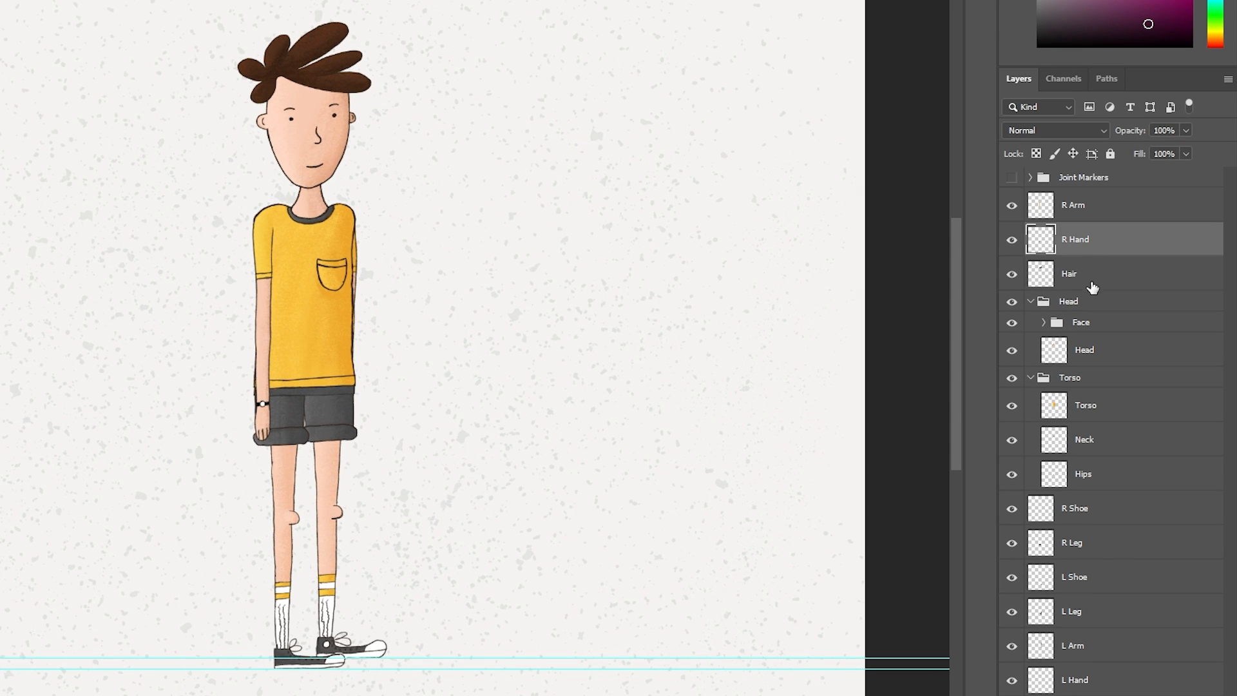
left_click(1118, 315)
left_click(1029, 301)
left_click(1030, 322)
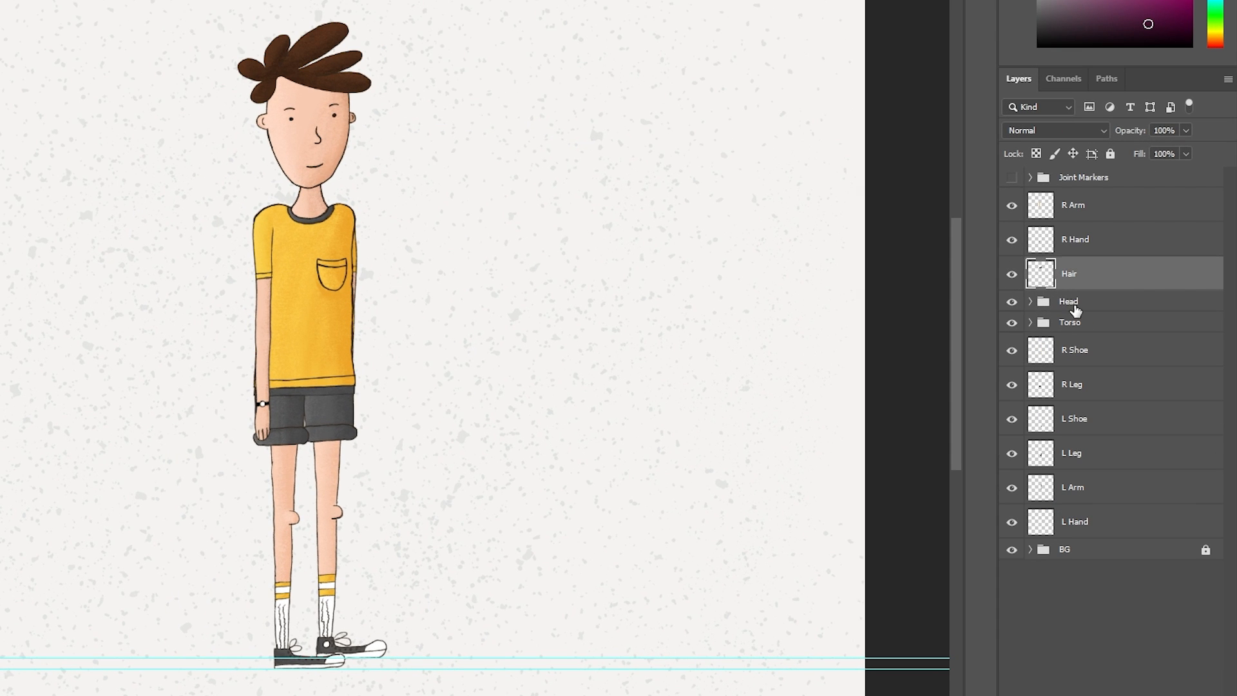
Toggle the Head and Torso groups off and on, and make the Joint Markers group visible
left_click(1066, 303)
left_click(1011, 302)
left_click(1012, 303)
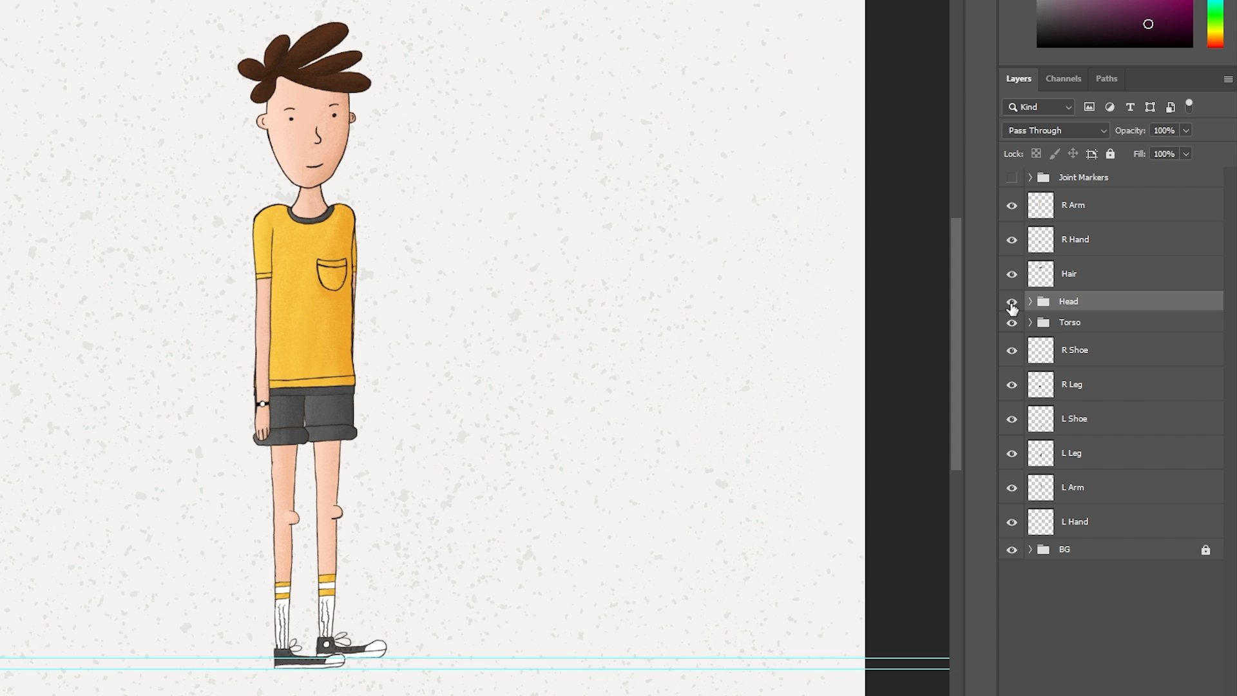
left_click(1011, 323)
left_click(1012, 323)
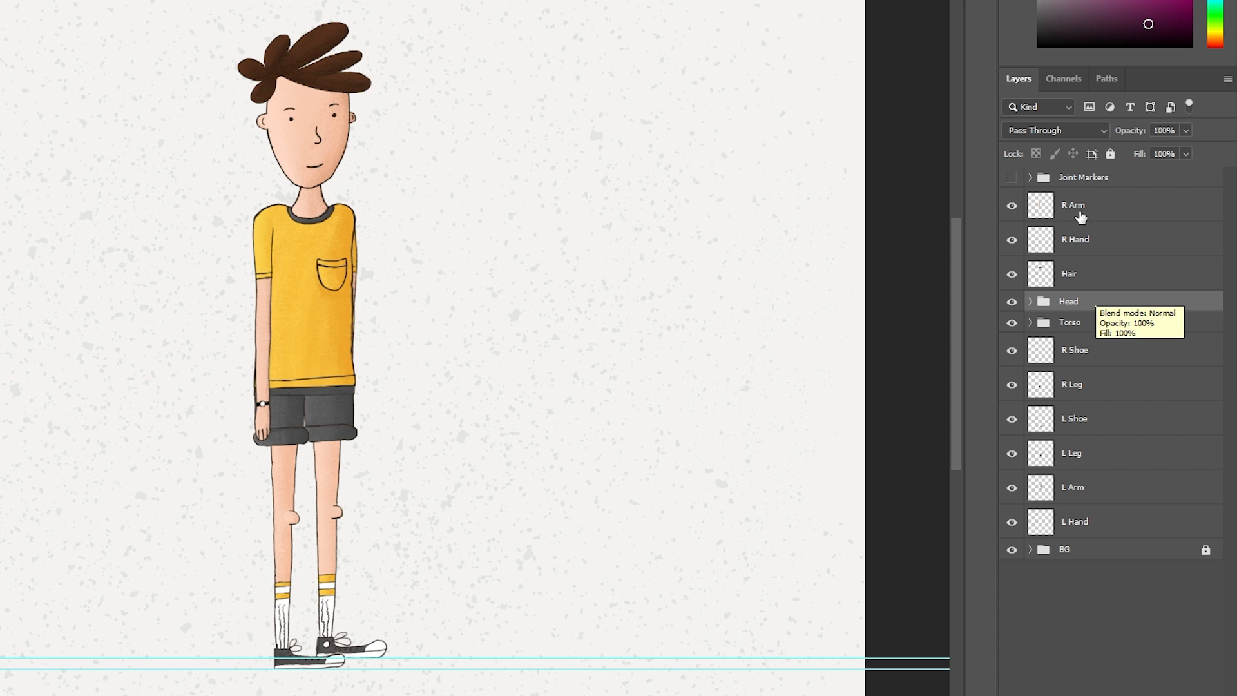
left_click(1012, 178)
left_click(1095, 178)
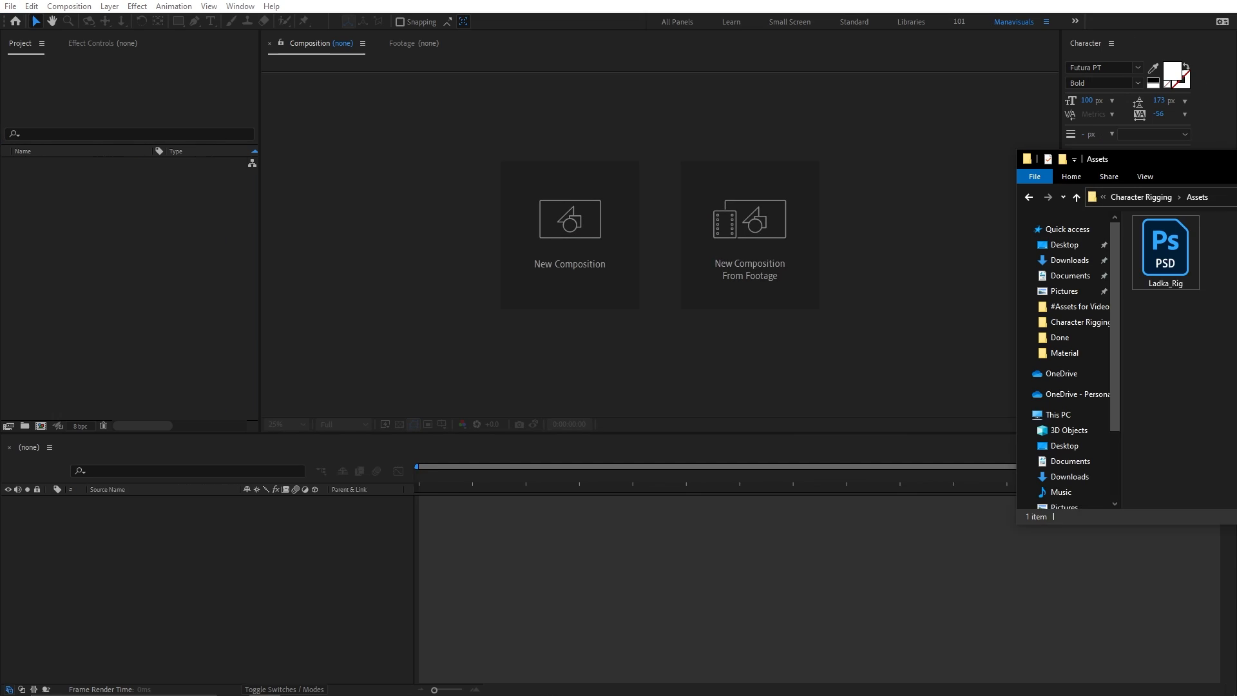
Import Ladka_Rig.psd into After Effects as Composition - Retain Layer Sizes with Editable Layer Styles
left_click_drag(1234, 154, 717, 157)
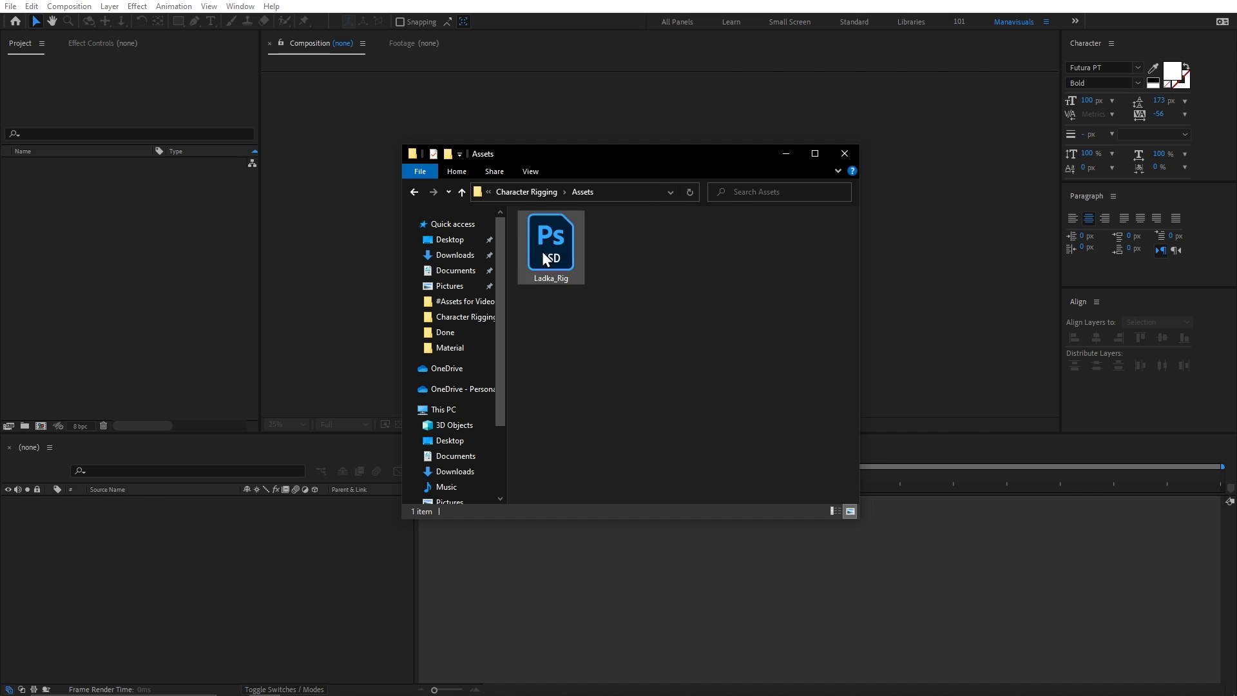
left_click_drag(550, 245, 113, 246)
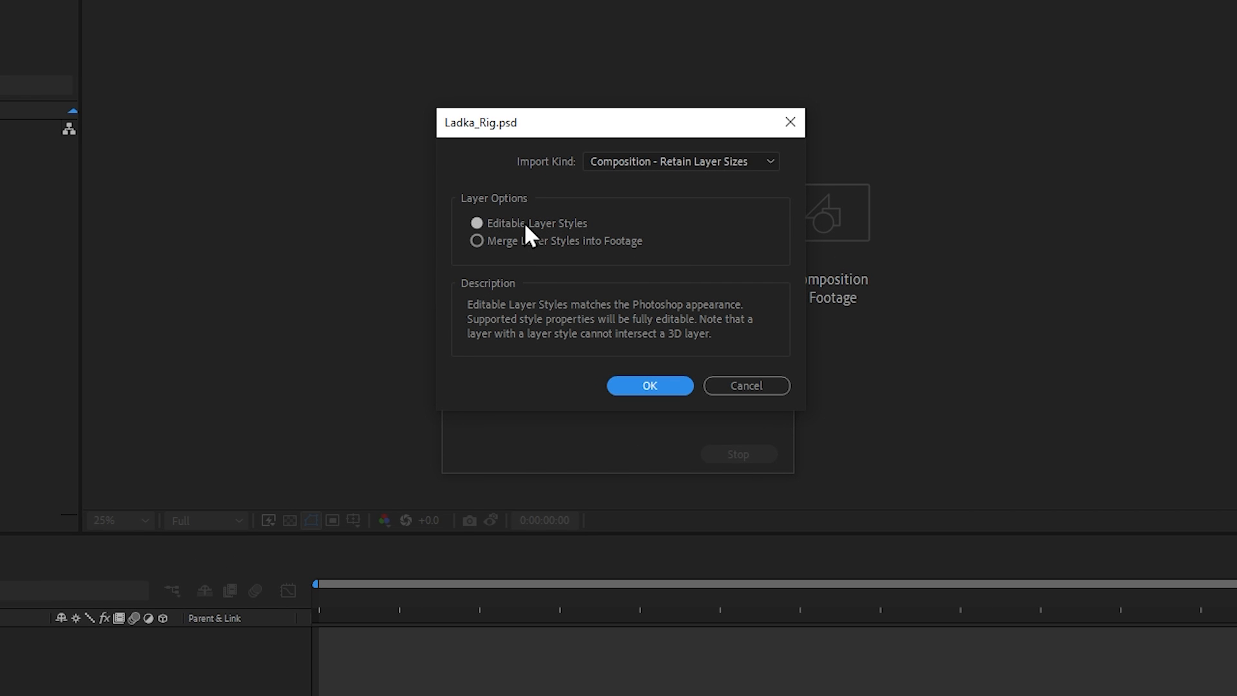
left_click(664, 161)
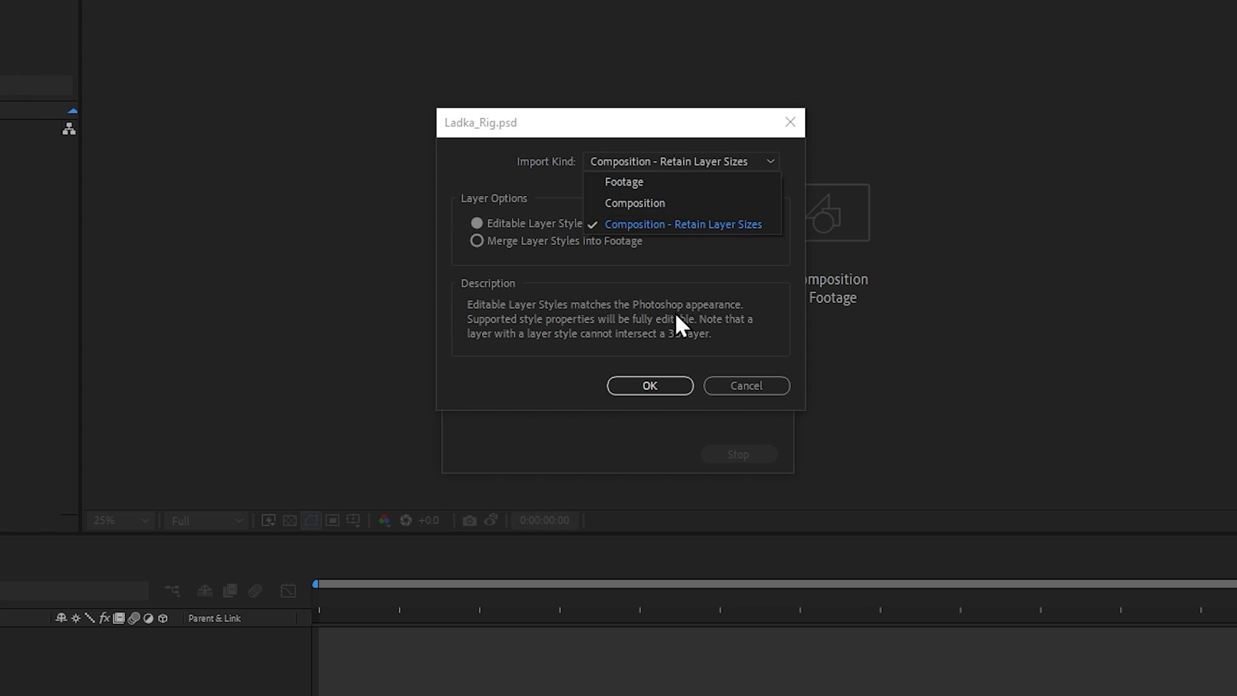
left_click(651, 385)
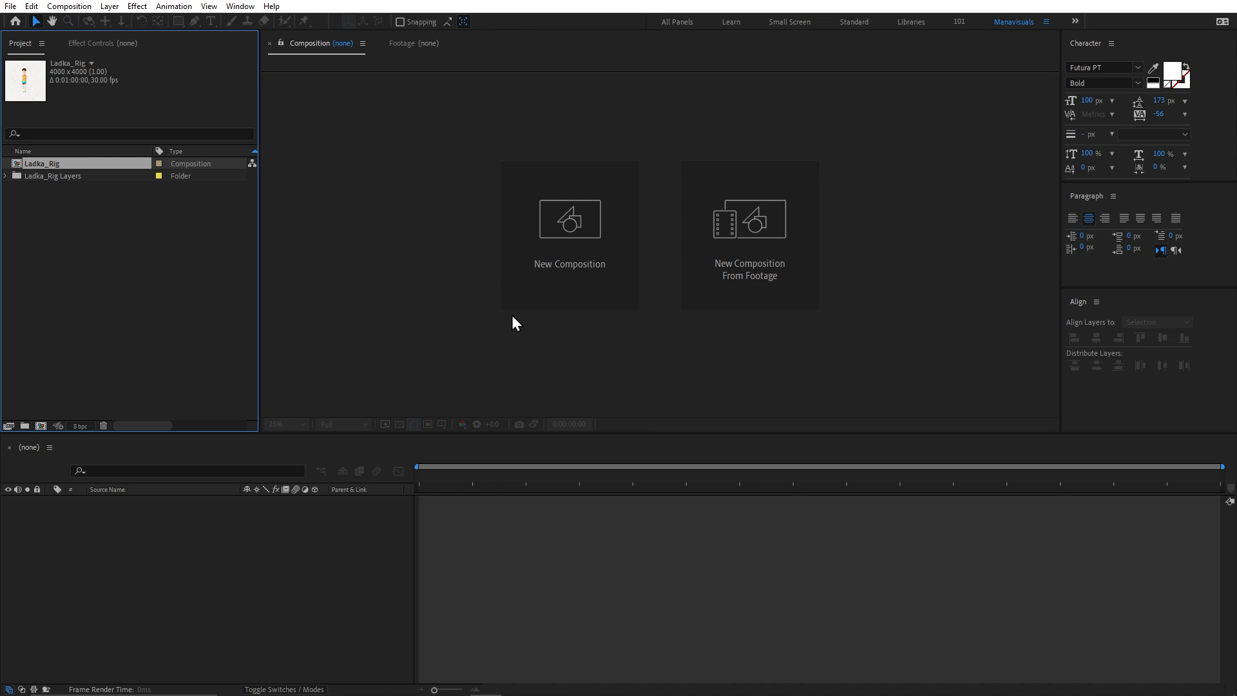
Open the Ladka_Rig composition and display layer names instead of source names in the timeline
double_click(52, 162)
key("ctrl+Down")
key("ctrl+Down")
key("ctrl+Down")
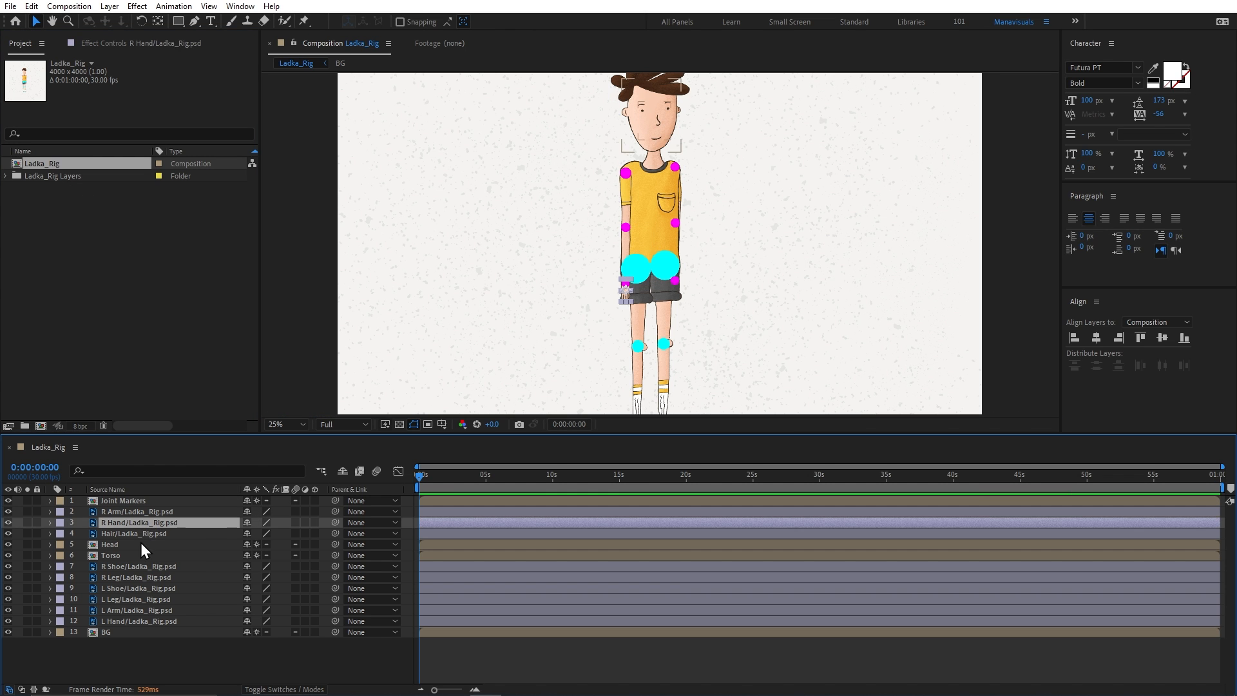
left_click(139, 491)
key("ctrl+a")
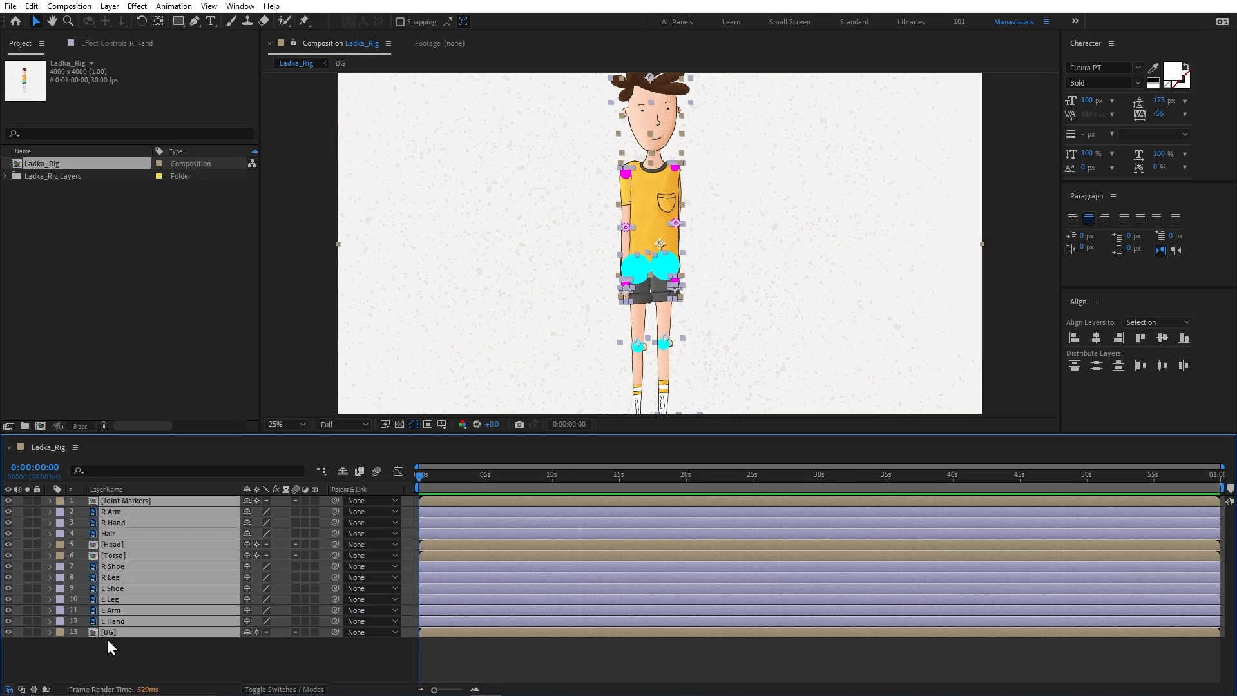
left_click(160, 613)
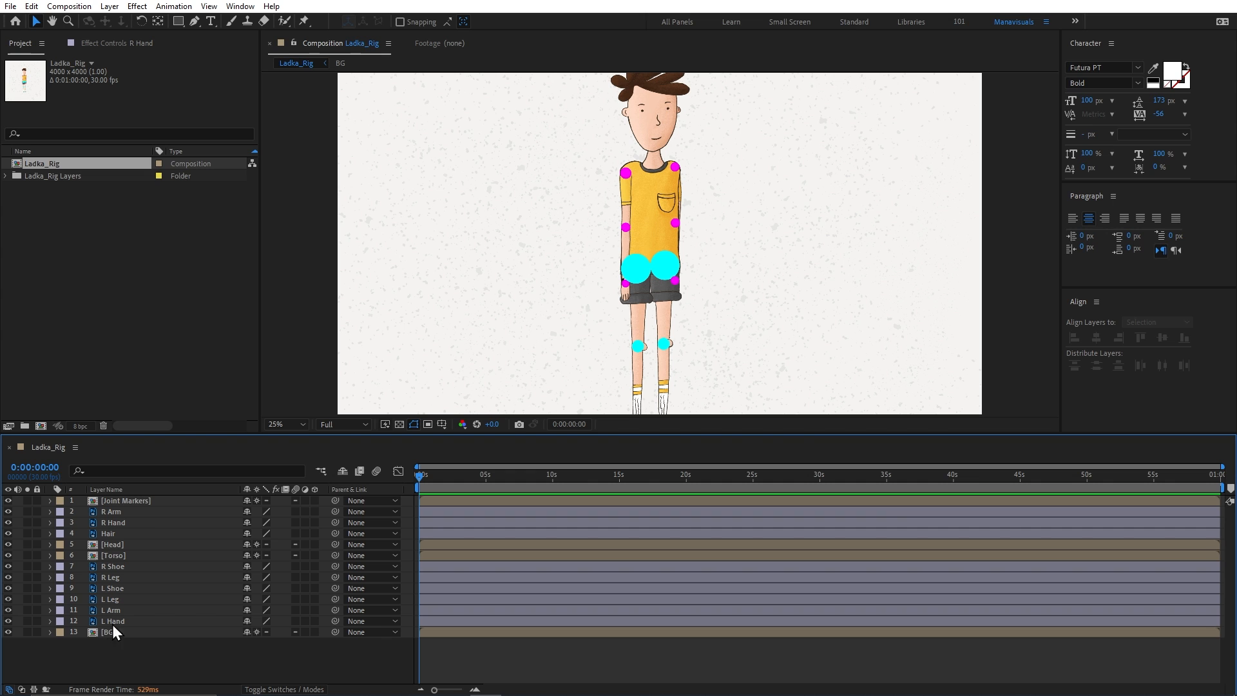
Dock the timeline as a narrowed full-height column beside the viewer, and group Project and Effect Controls below Align
left_click_drag(47, 447, 5, 369)
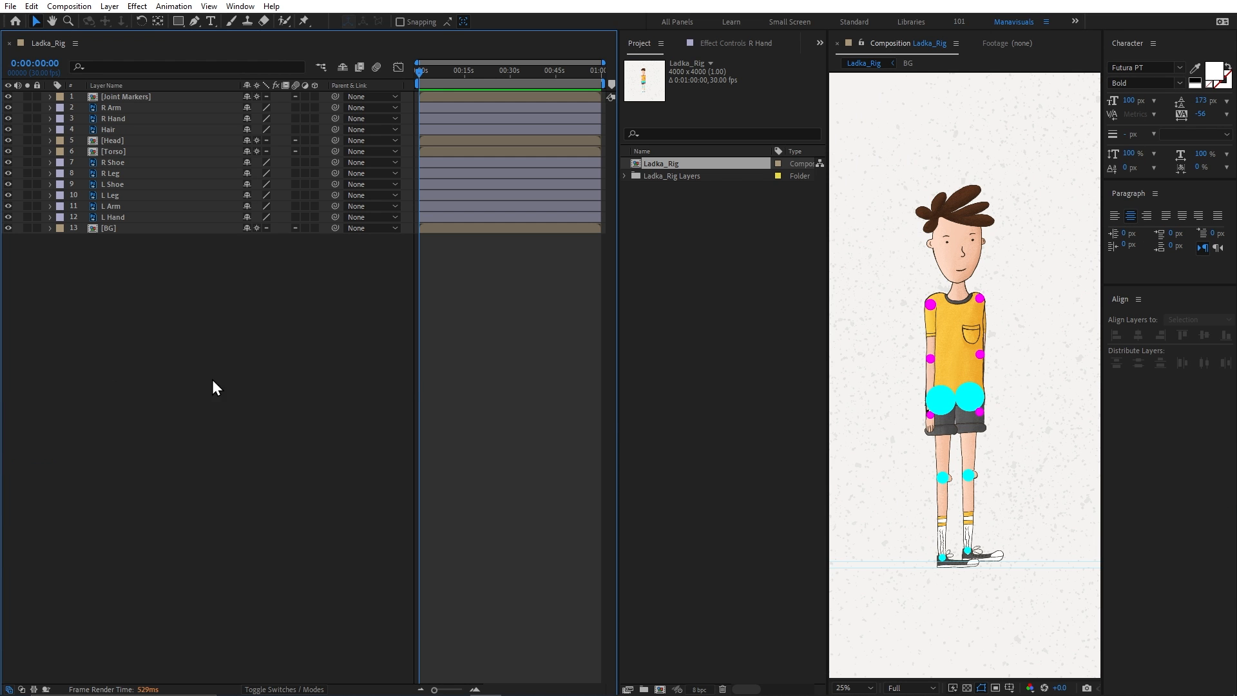
left_click_drag(617, 412, 519, 412)
left_click_drag(539, 43, 1126, 458)
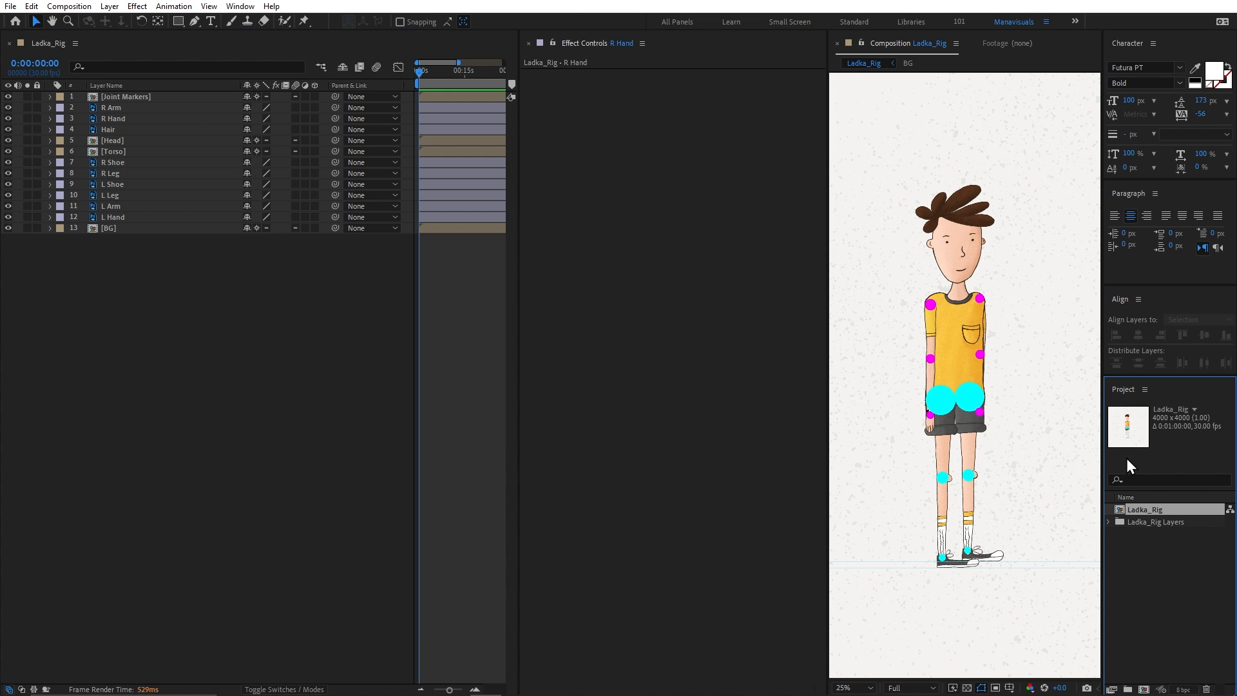
left_click_drag(602, 51, 1165, 393)
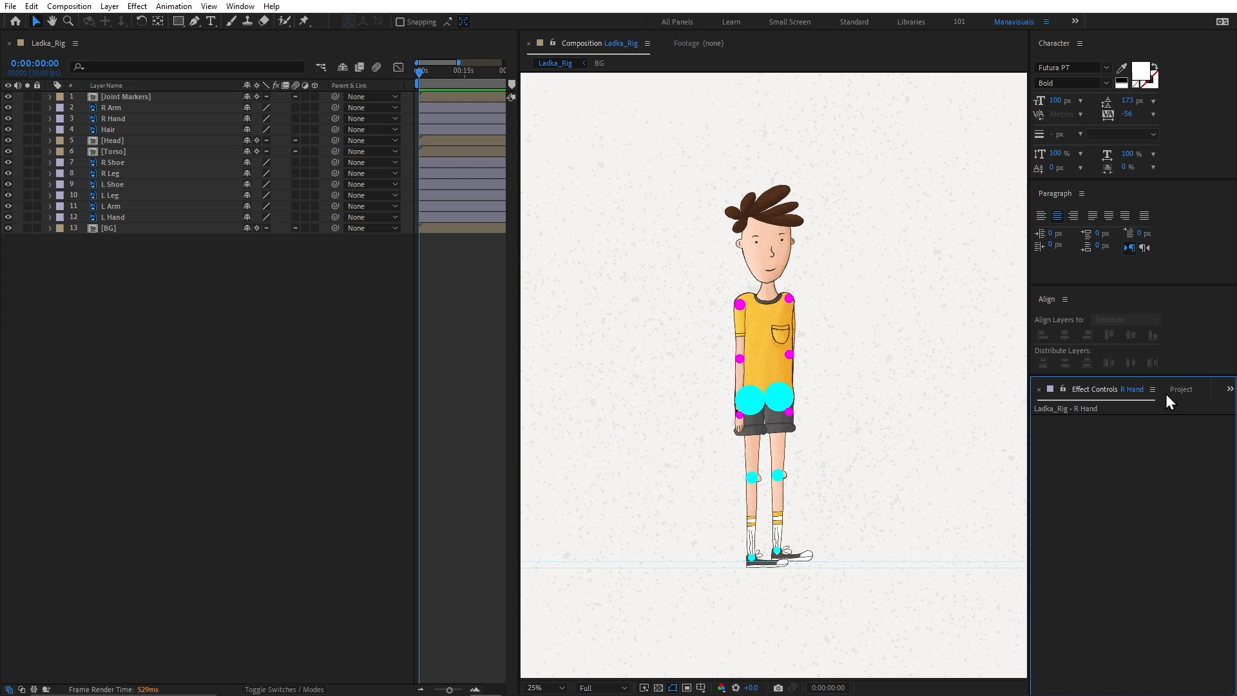
Close the Character, Paragraph and Align panels and widen the Effect Controls and Project area
left_click(1080, 44)
left_click(1057, 47)
left_click(1081, 43)
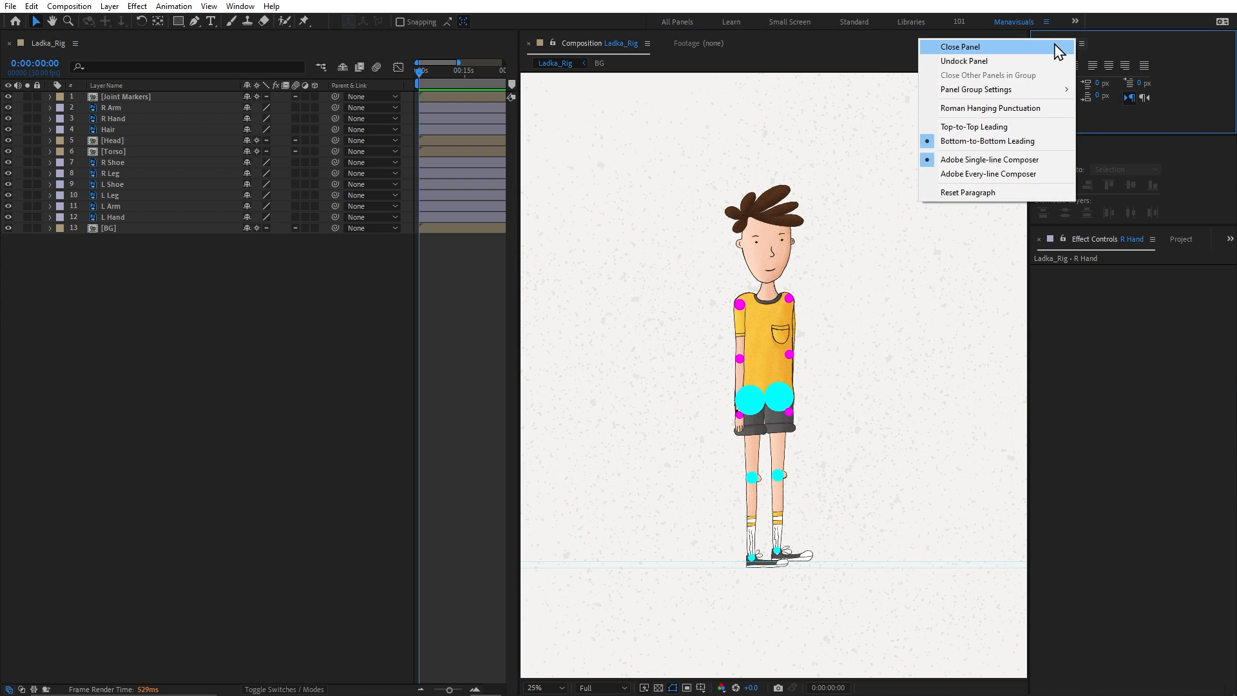
left_click(1057, 47)
left_click(1064, 43)
left_click(1099, 47)
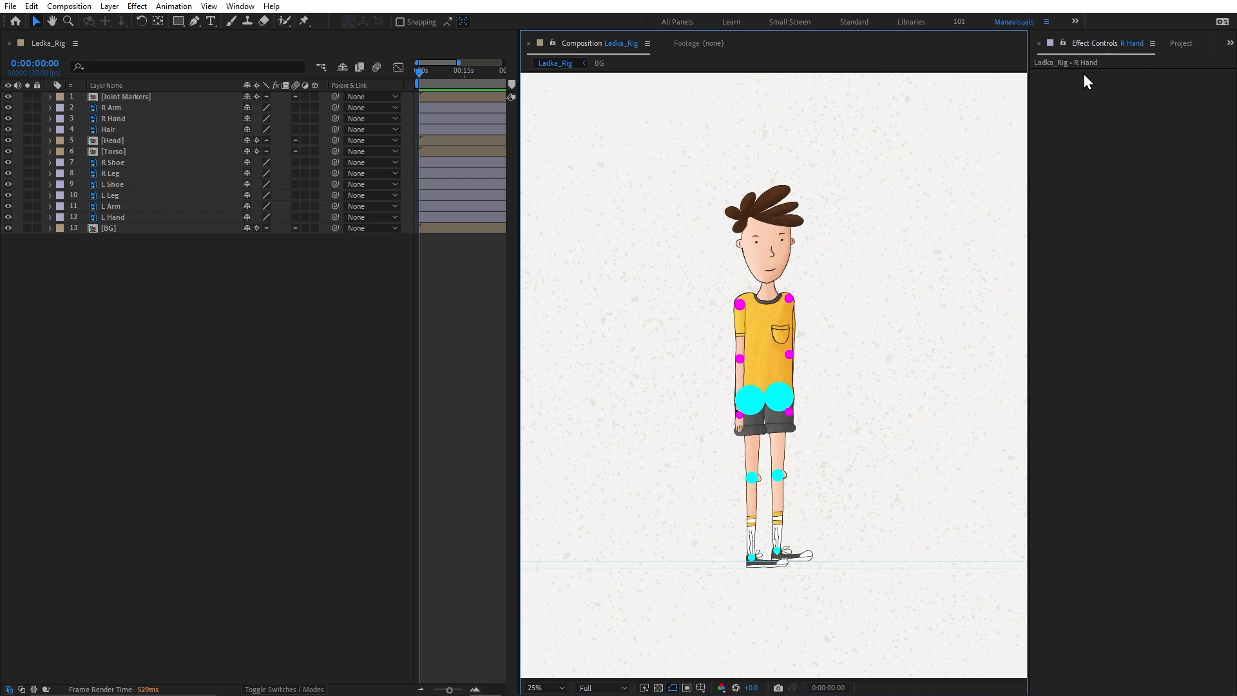
left_click_drag(1029, 161, 867, 250)
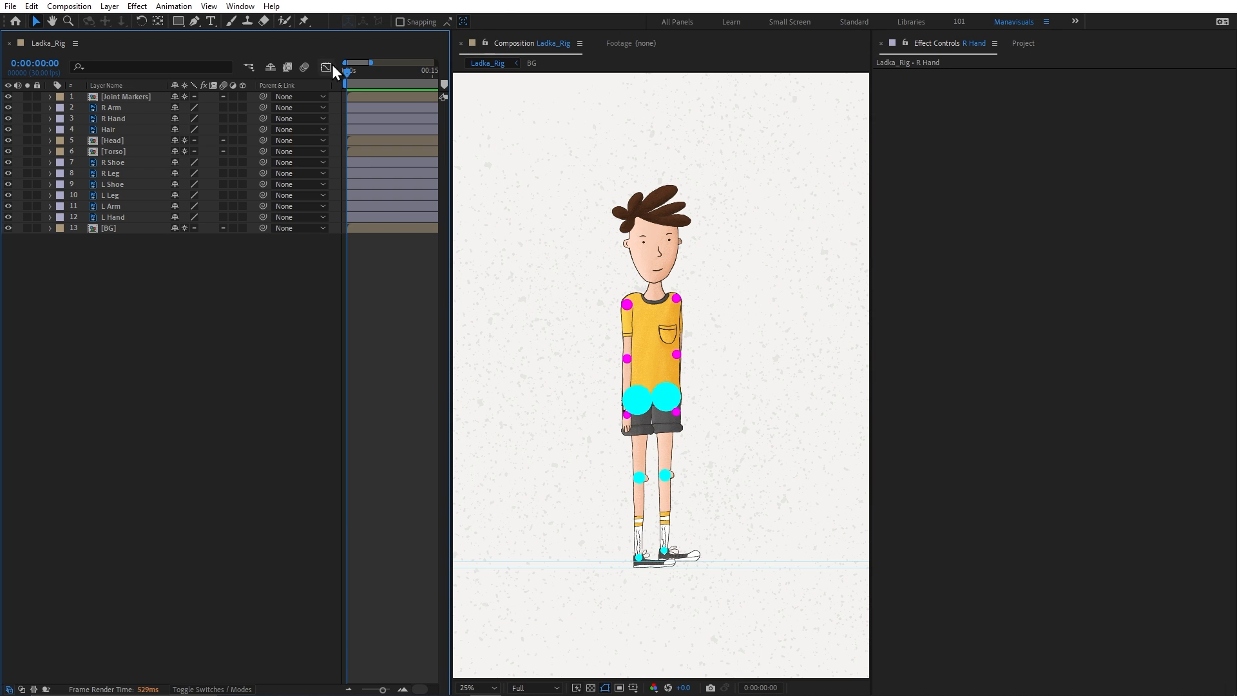
Open the Duik Angela script panel and dock it above the Project and Effect Controls group
left_click(249, 8)
scroll(323, 505, "down", 5)
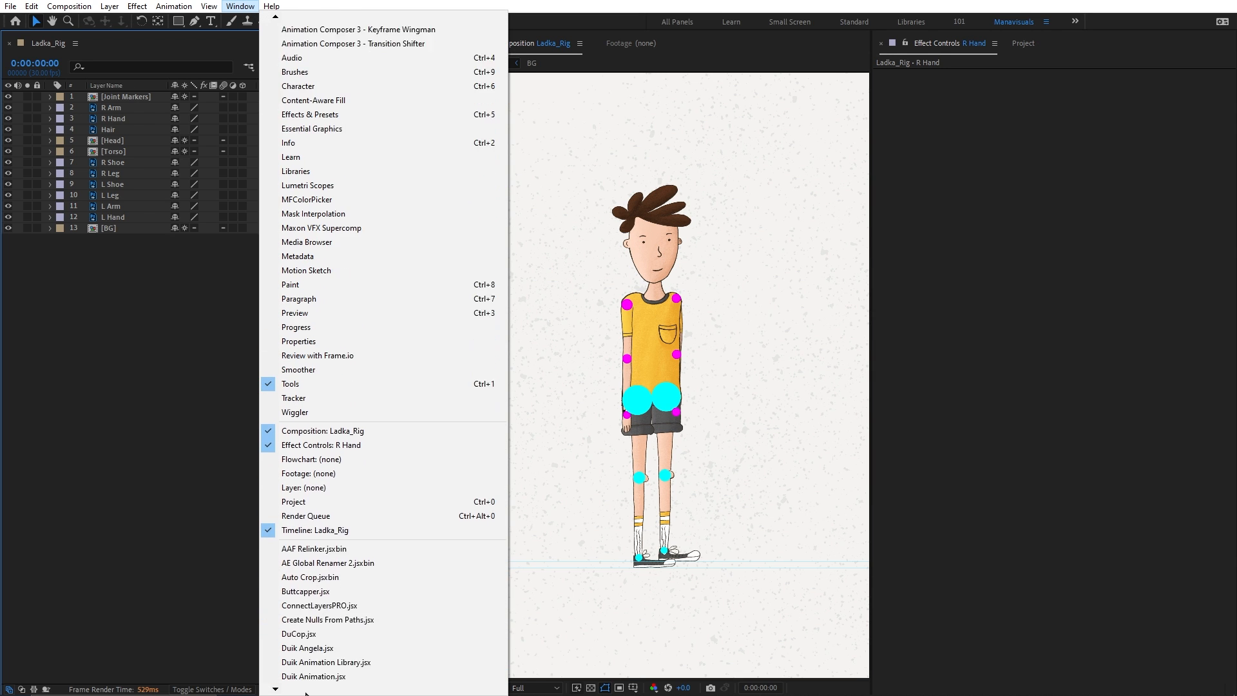
scroll(306, 689, "down", 4)
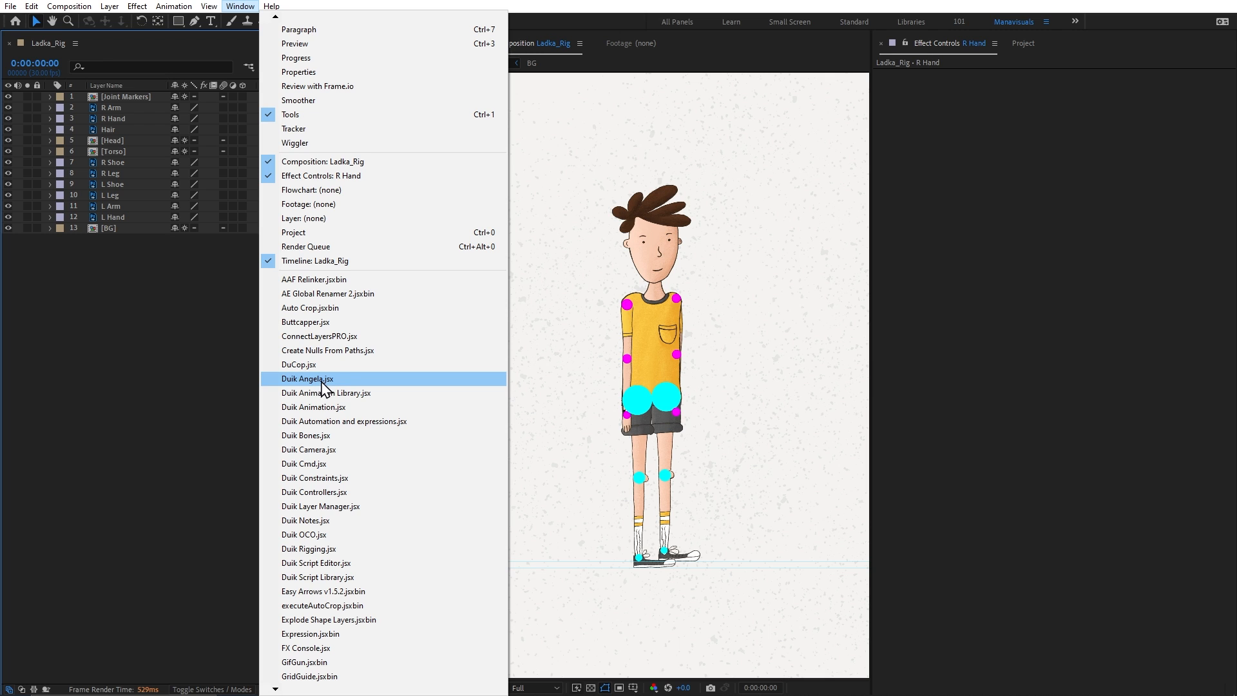
left_click(338, 381)
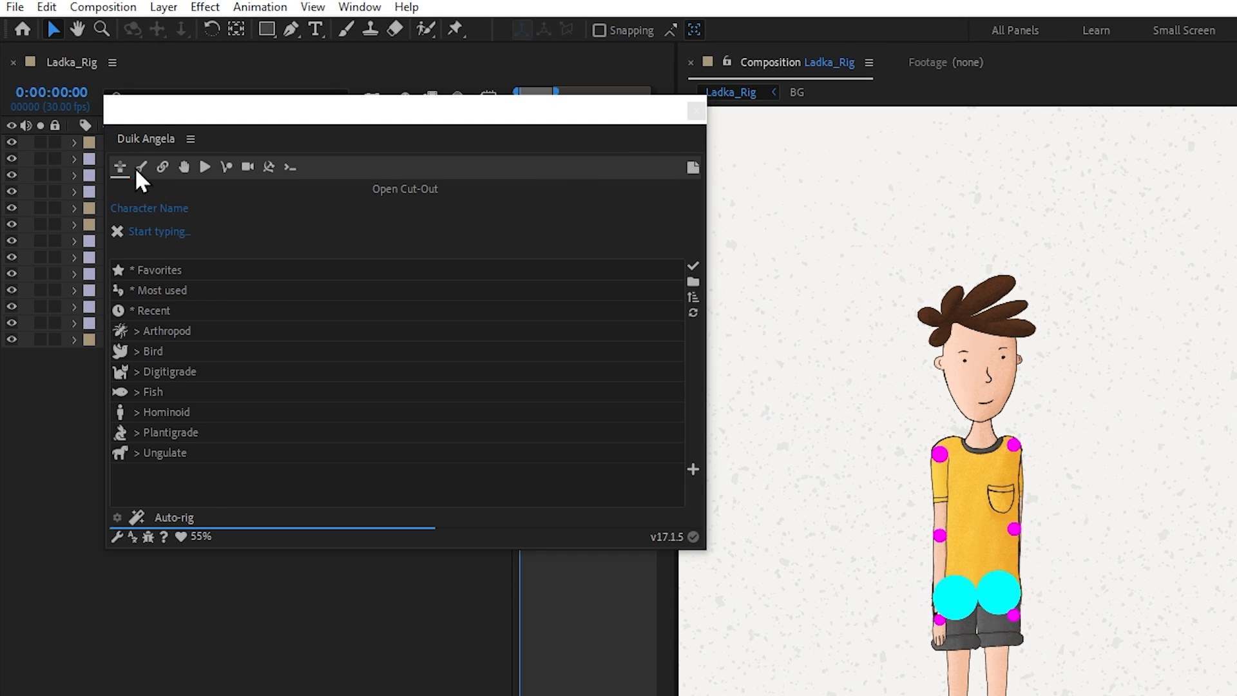
left_click(162, 167)
left_click(184, 167)
left_click_drag(155, 138, 912, 49)
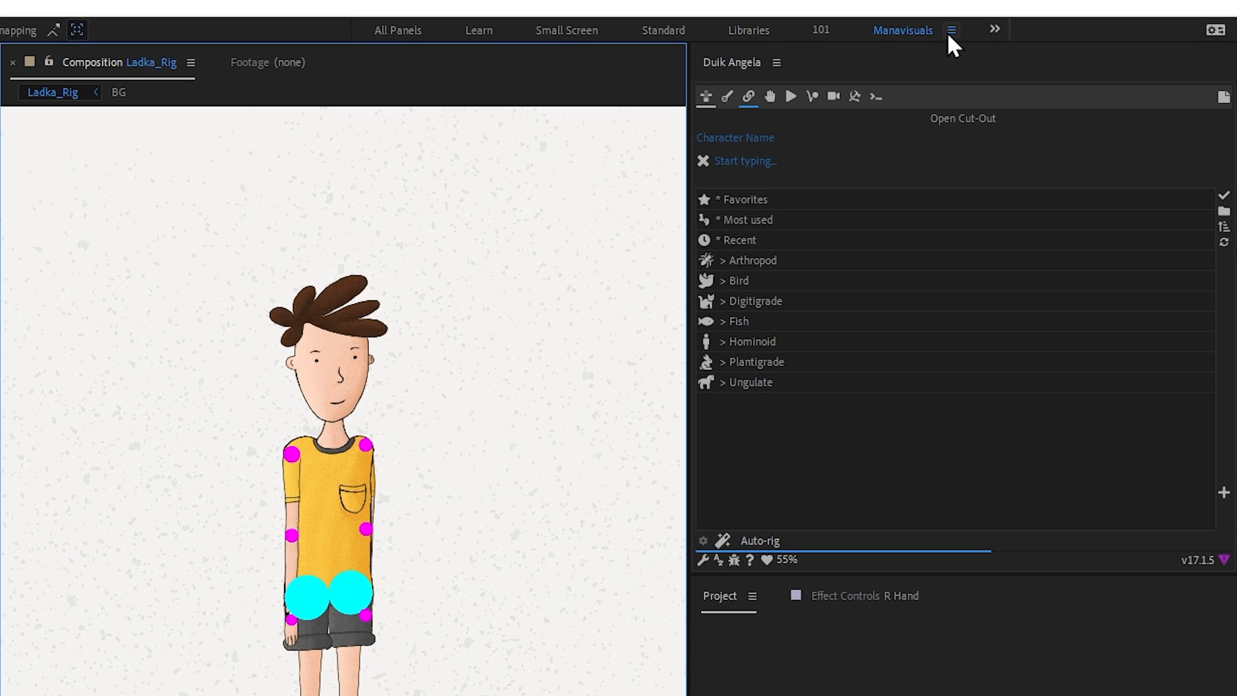
Save the current panel layout as a new workspace named Rigging
left_click(1046, 21)
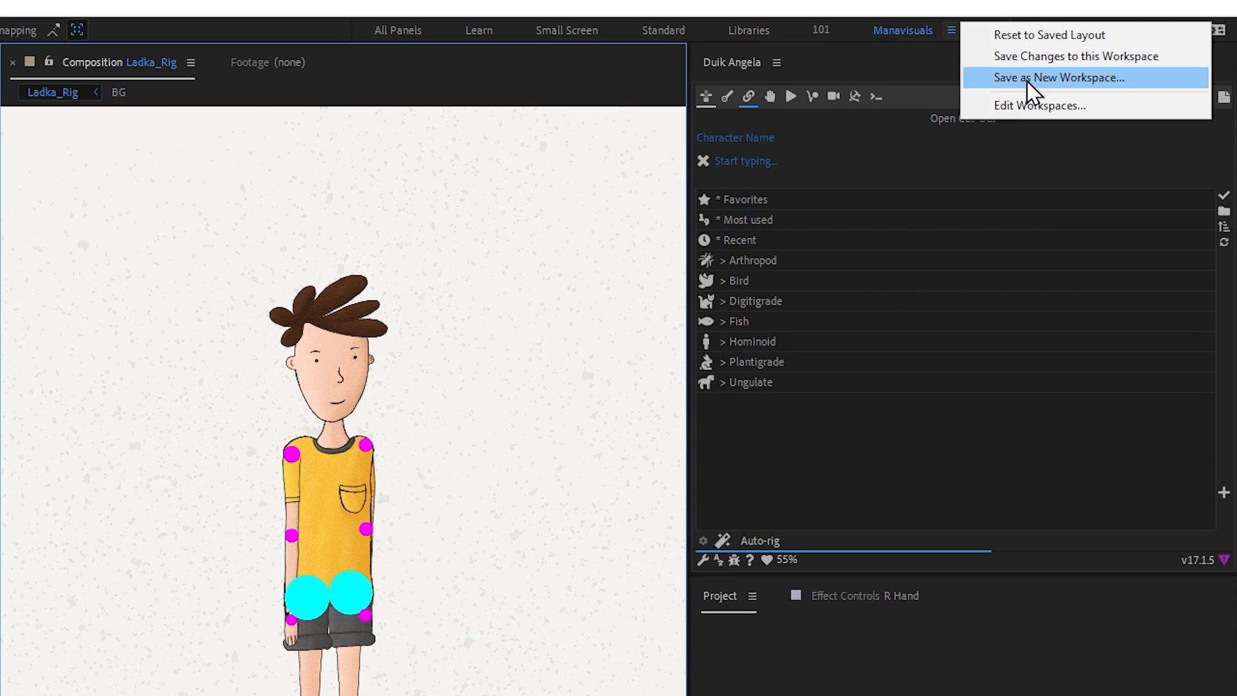
left_click(1052, 83)
type("Rigging")
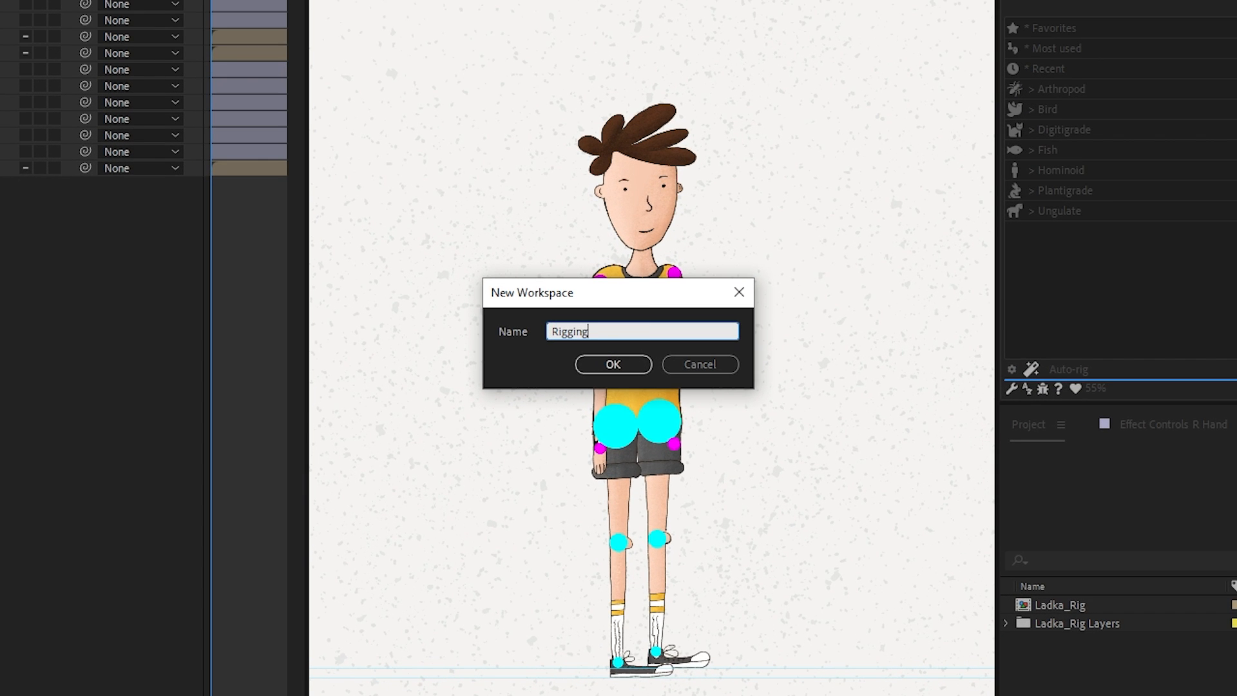
left_click(649, 361)
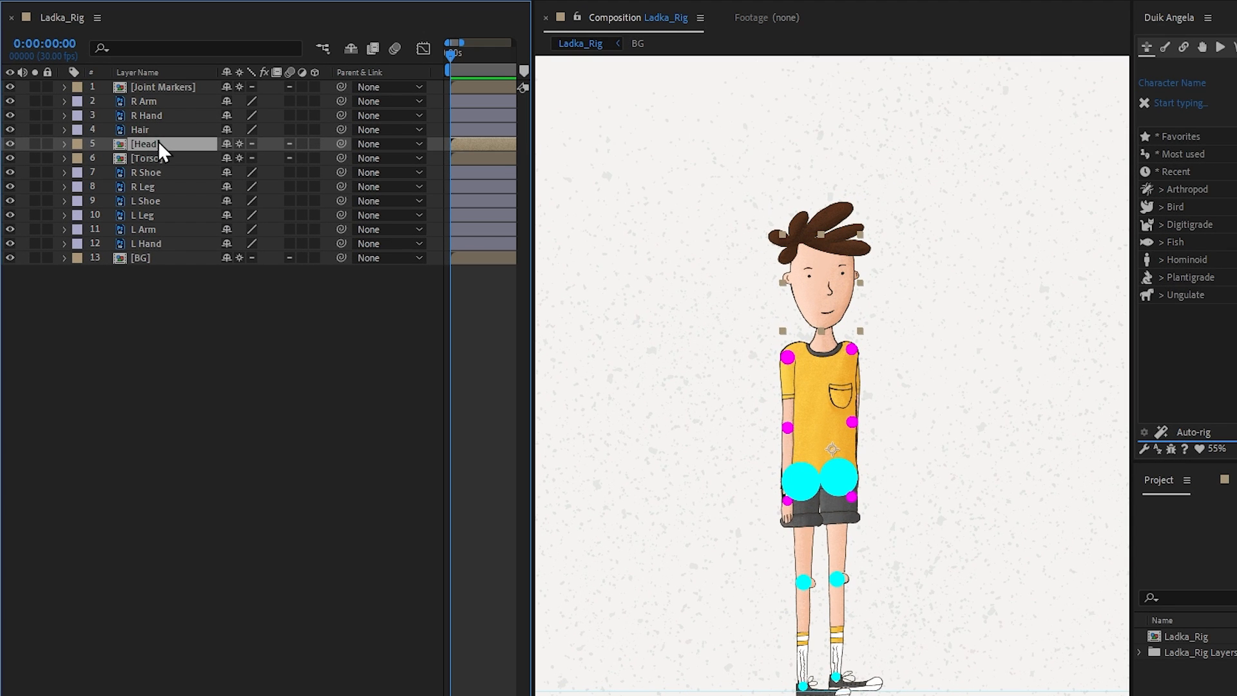
Turn off Collapse Transformations for the Head and Torso layers, and lock the Joint Markers layer
left_click(122, 152)
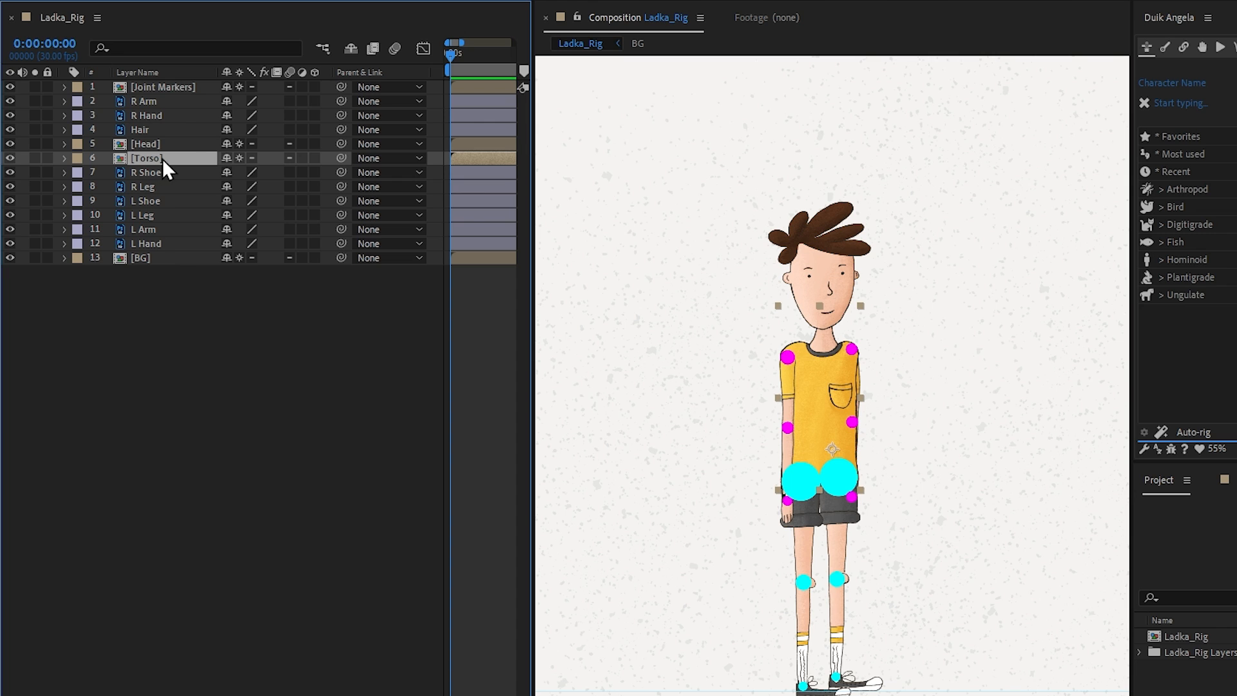
left_click(239, 144)
key("comma")
key("comma")
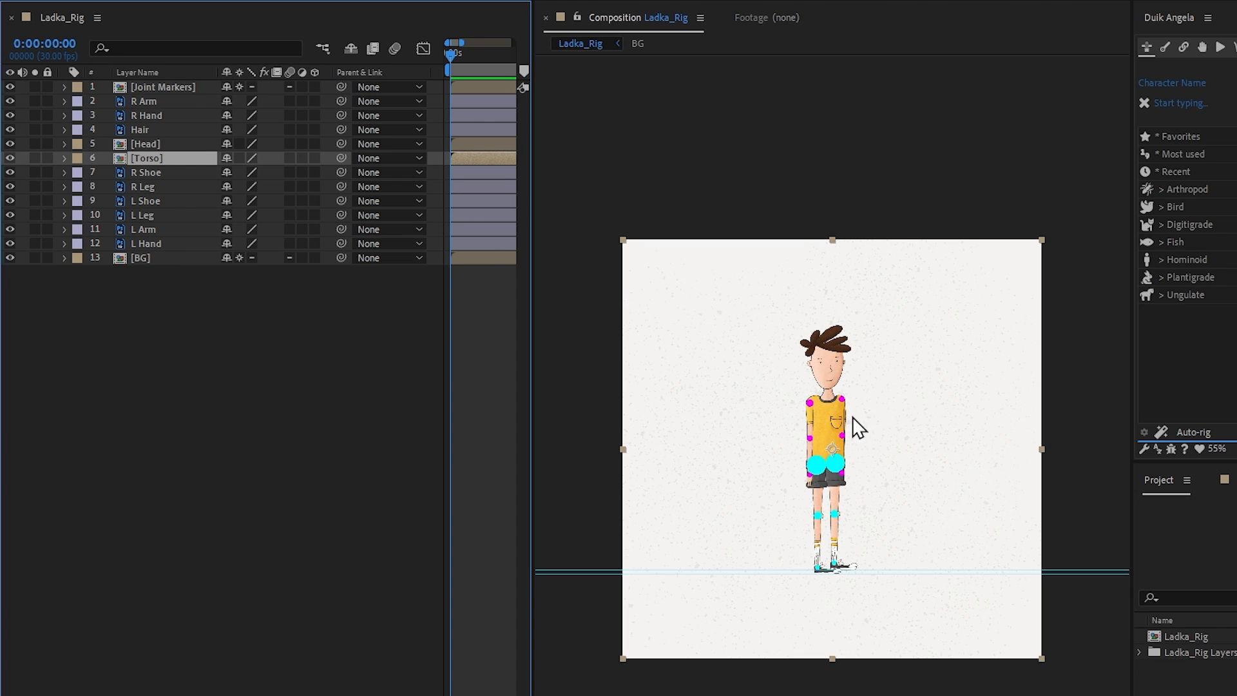
left_click(49, 86)
Try moving the Head layer away from the body, and undo the move
left_click(164, 144)
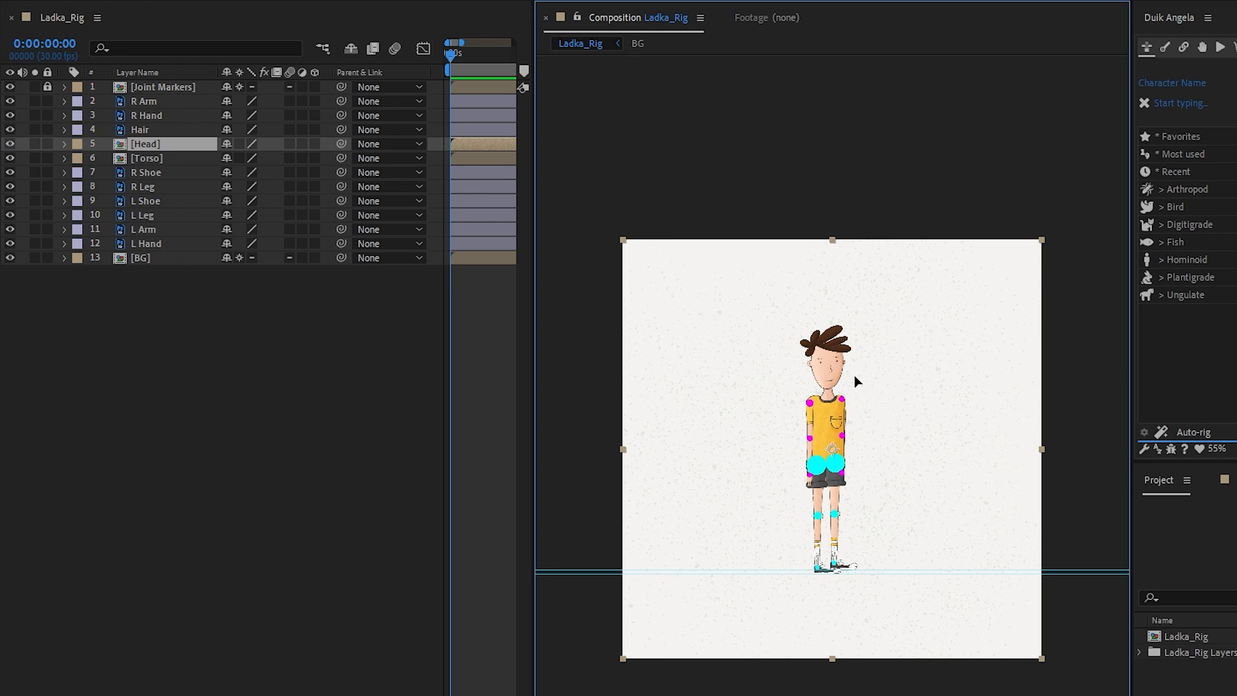
left_click_drag(841, 376, 873, 395)
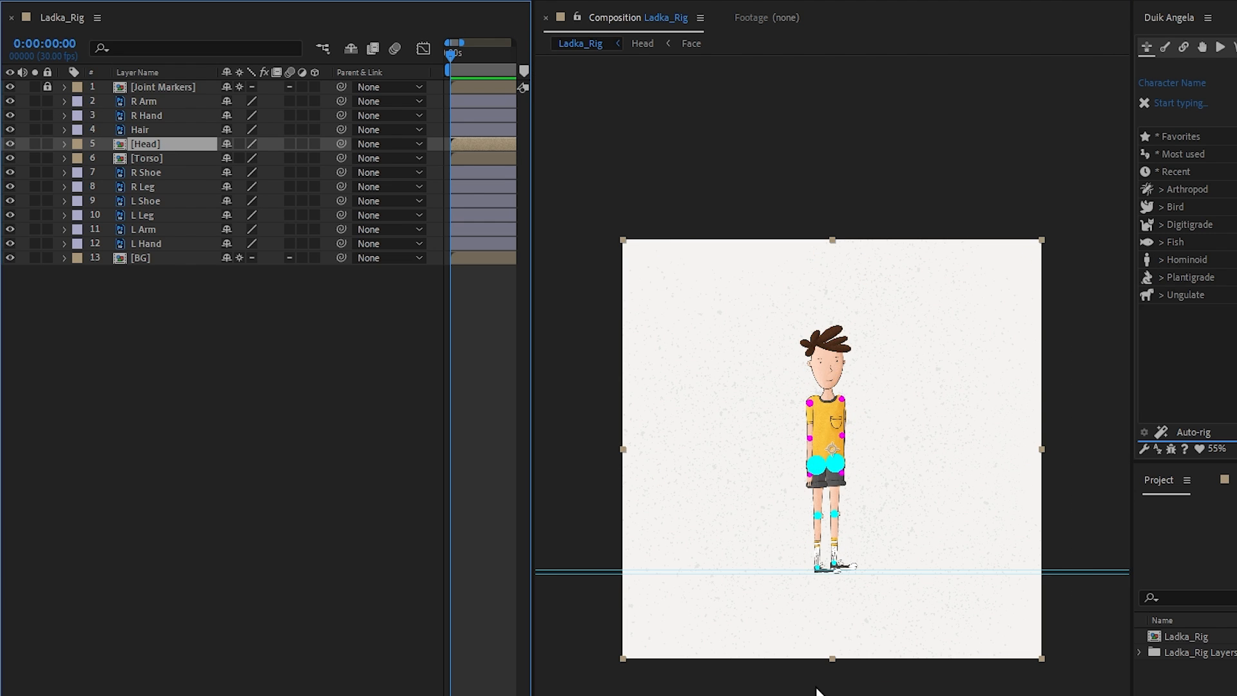
left_click(817, 689)
left_click_drag(818, 542, 784, 561)
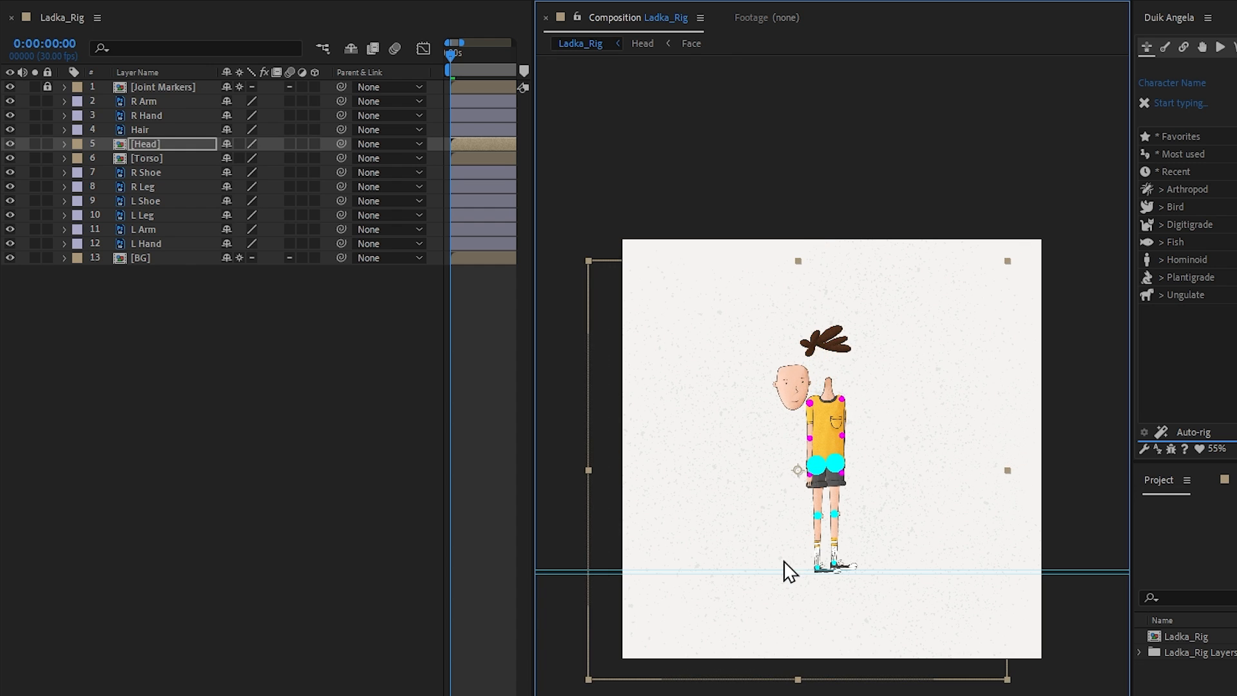
key("ctrl+z")
left_click(813, 689)
scroll(829, 386, "up", 2)
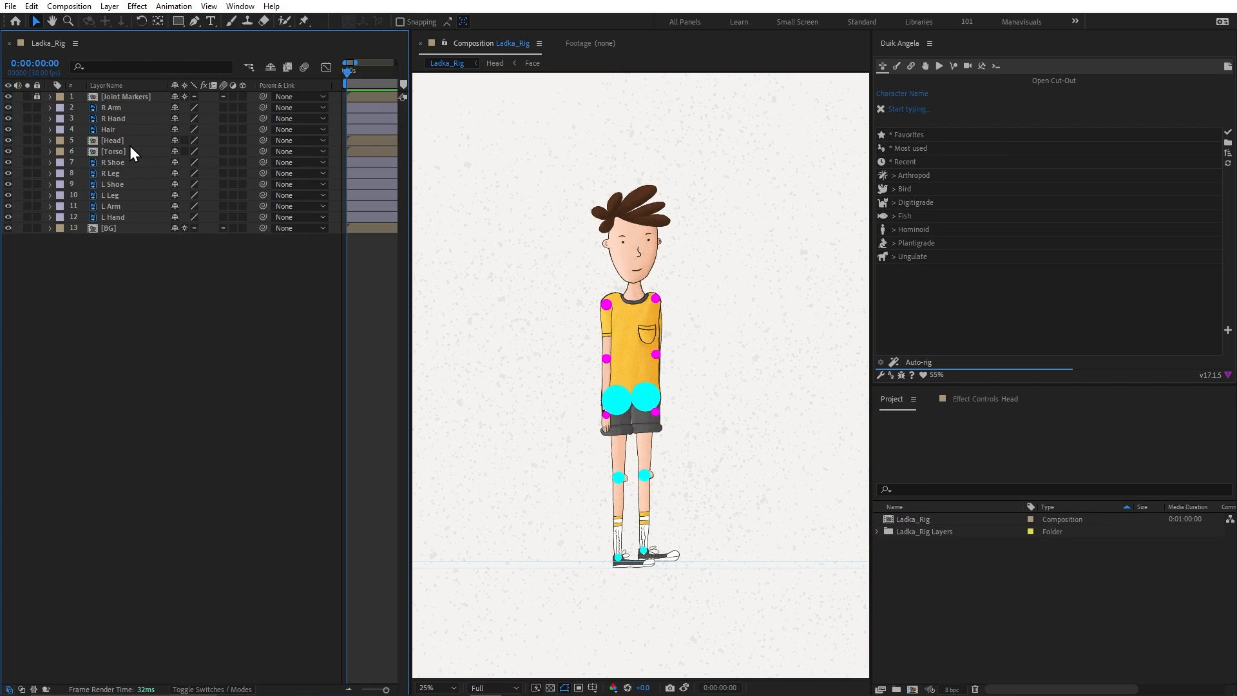
Open the Head composition and draw a region of interest around the head artwork
double_click(130, 145)
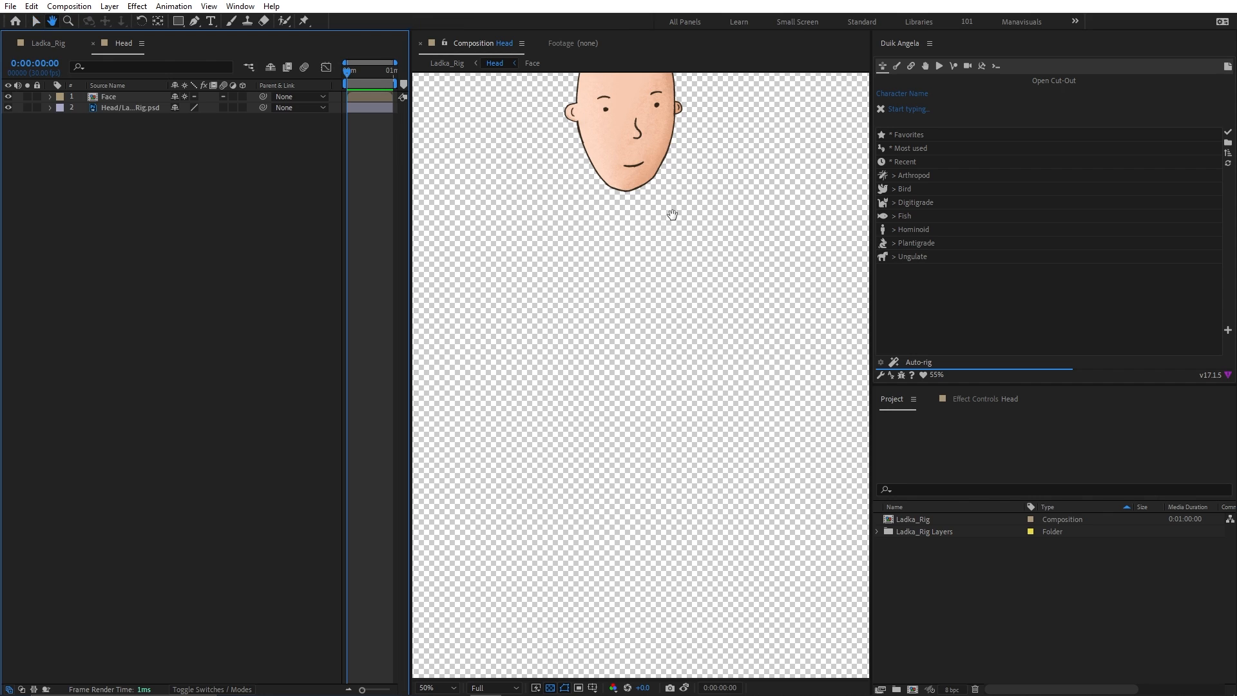
left_click_drag(671, 215, 678, 370)
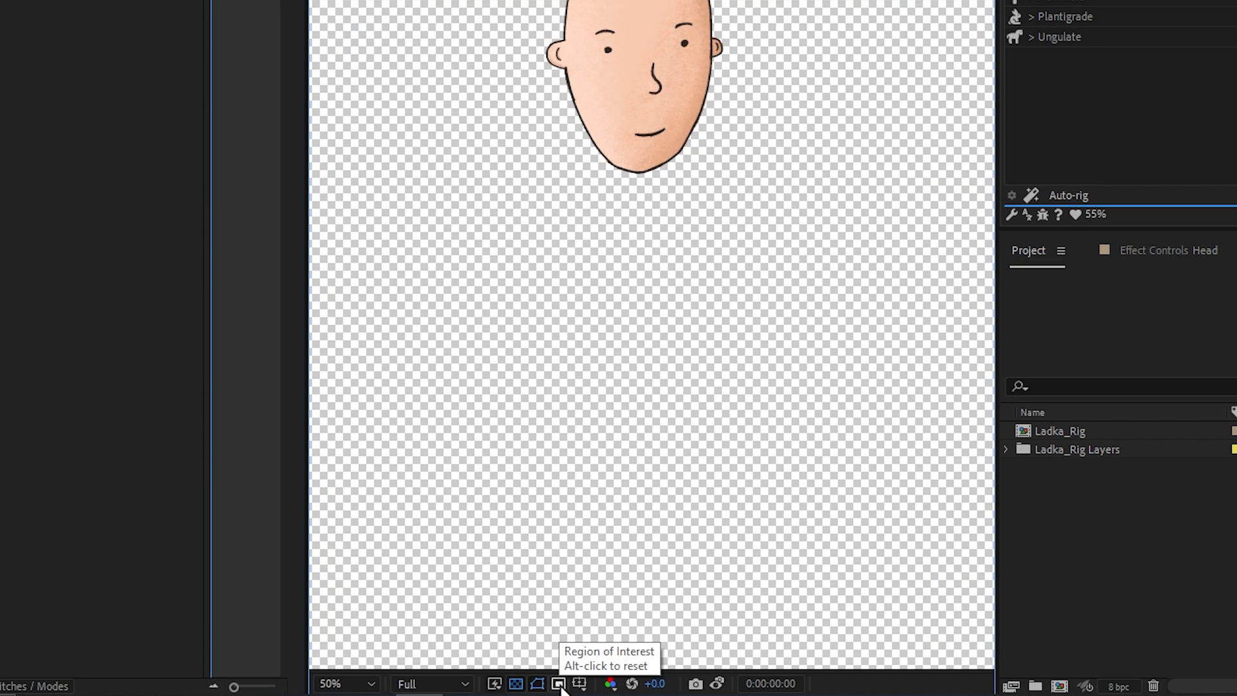
left_click(561, 686)
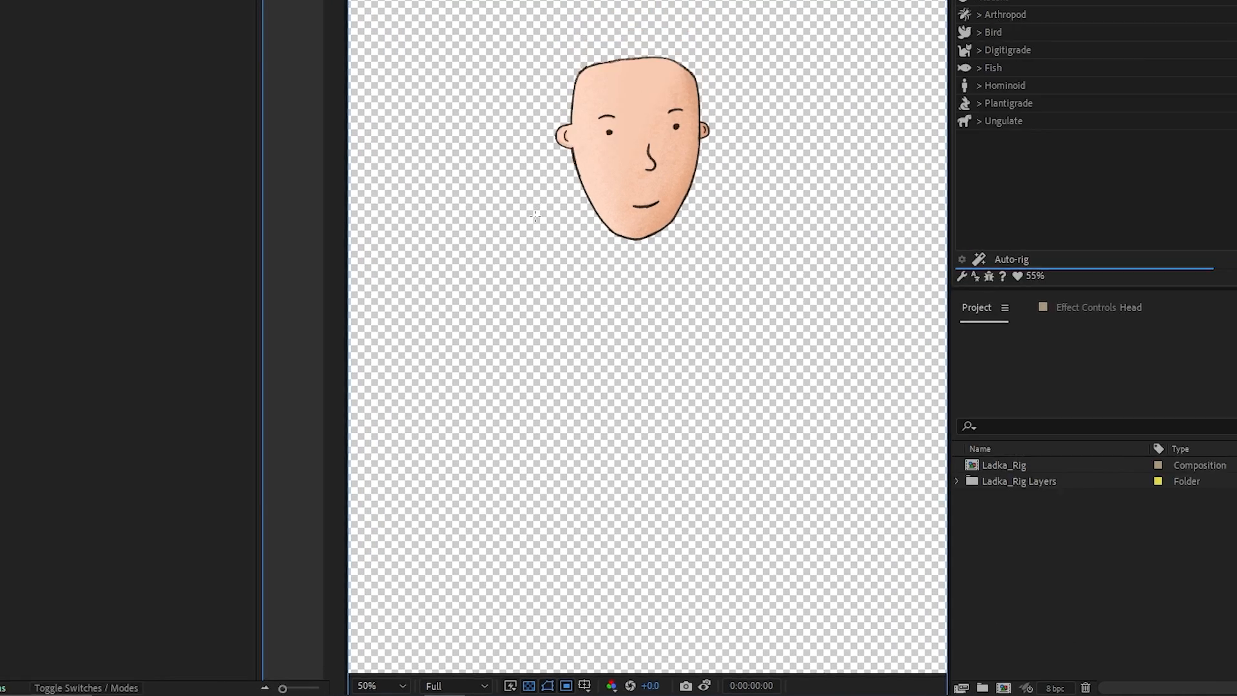
left_click_drag(512, 0, 741, 182)
Tighten the region of interest to the edges of the head and crop the Head composition to it
scroll(701, 352, "up", 1)
left_click_drag(700, 352, 708, 461)
left_click_drag(464, 291, 500, 291)
left_click_drag(773, 291, 749, 293)
left_click_drag(624, 442, 624, 434)
left_click_drag(500, 290, 502, 290)
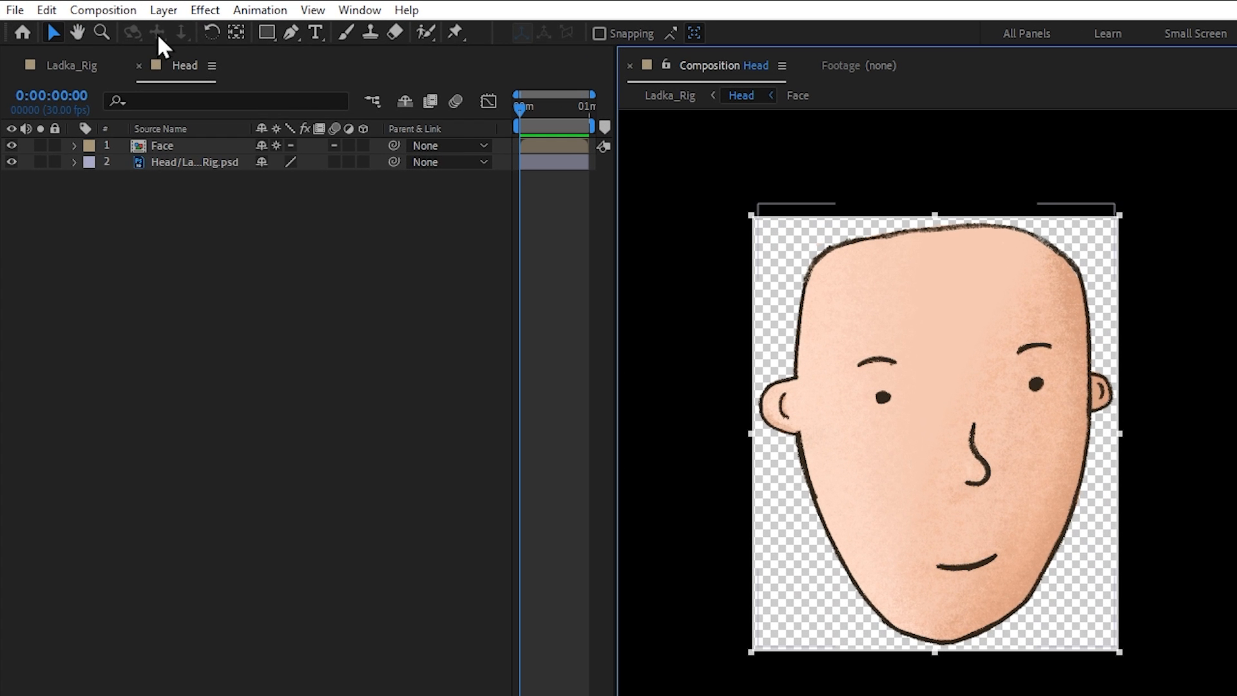
left_click(72, 6)
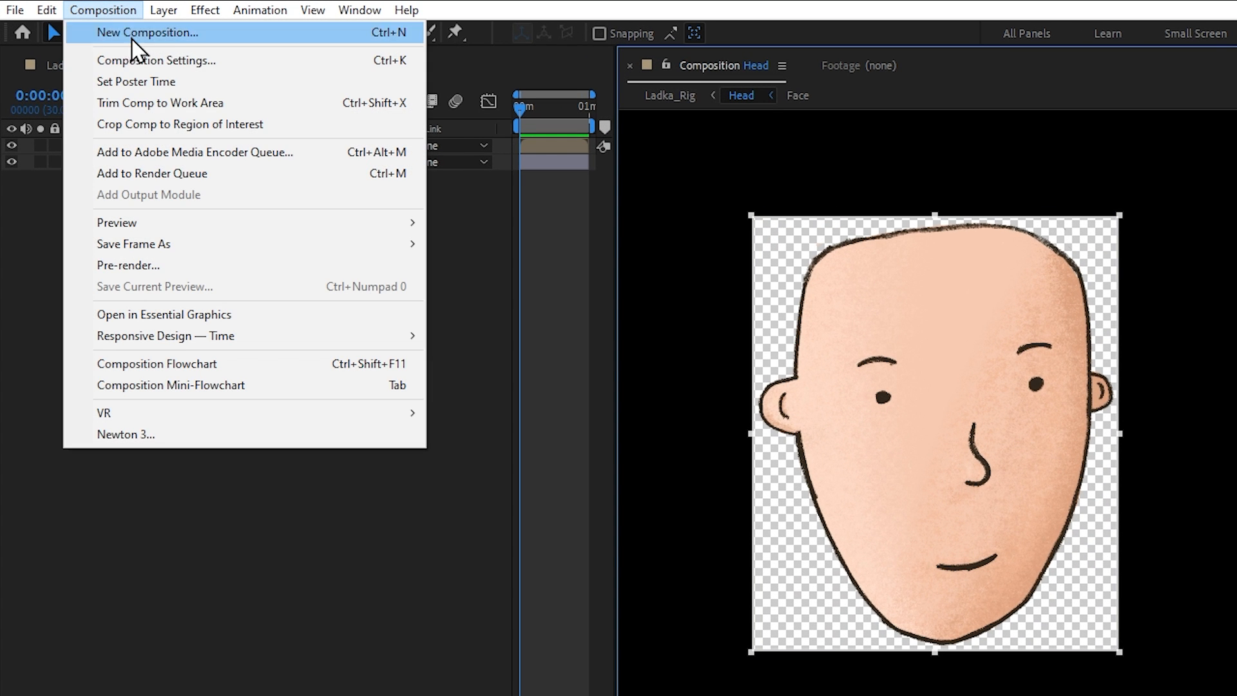
left_click(261, 126)
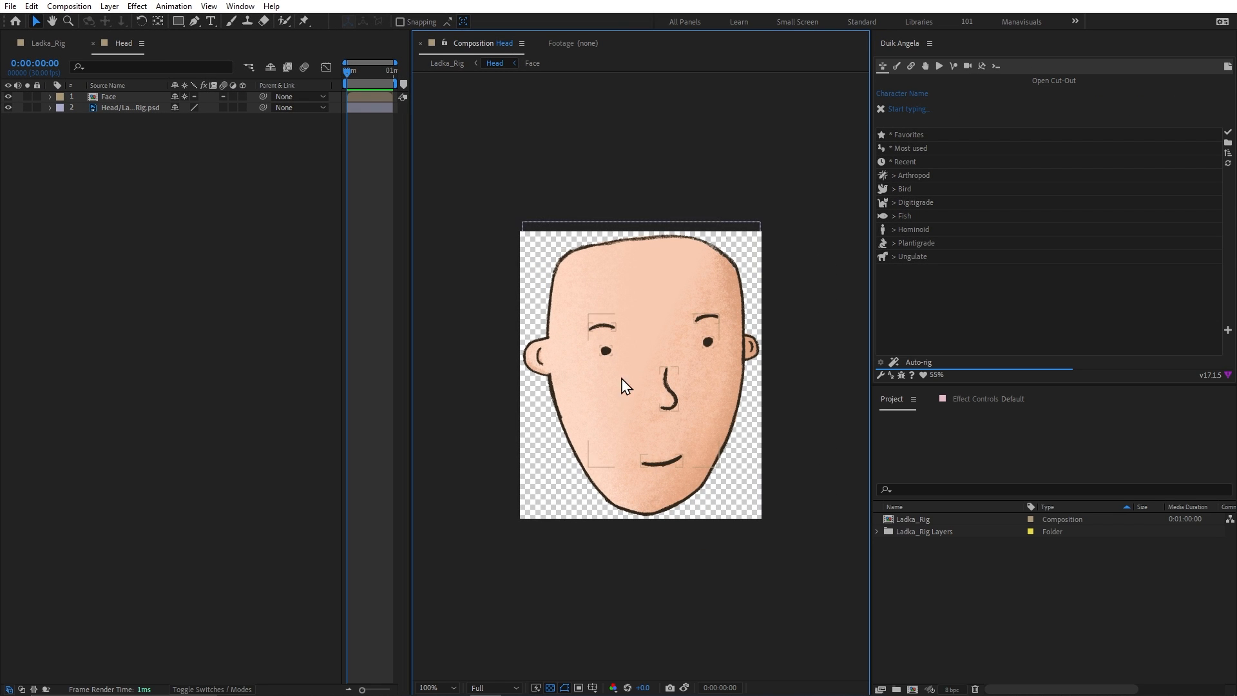
Return to the Ladka_Rig composition and move the Head layer up onto the neck, beneath the hair
left_click(47, 46)
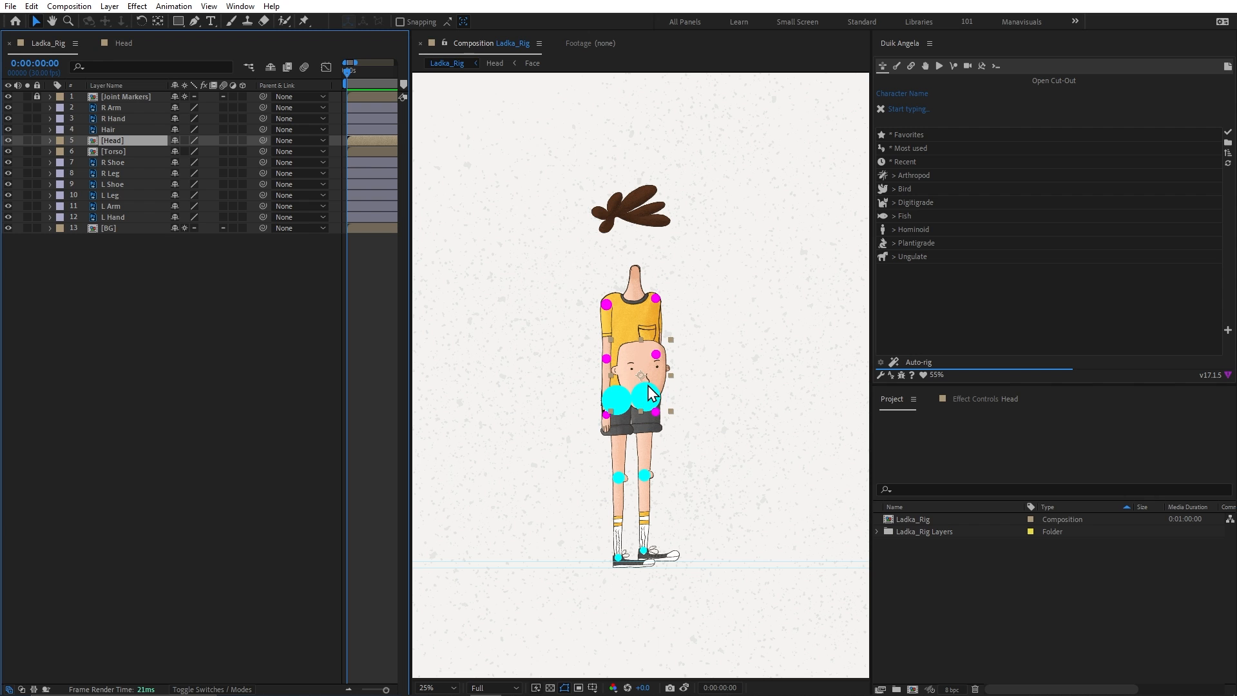
left_click_drag(649, 392, 646, 242)
scroll(638, 229, "up", 3)
left_click_drag(659, 140, 672, 596)
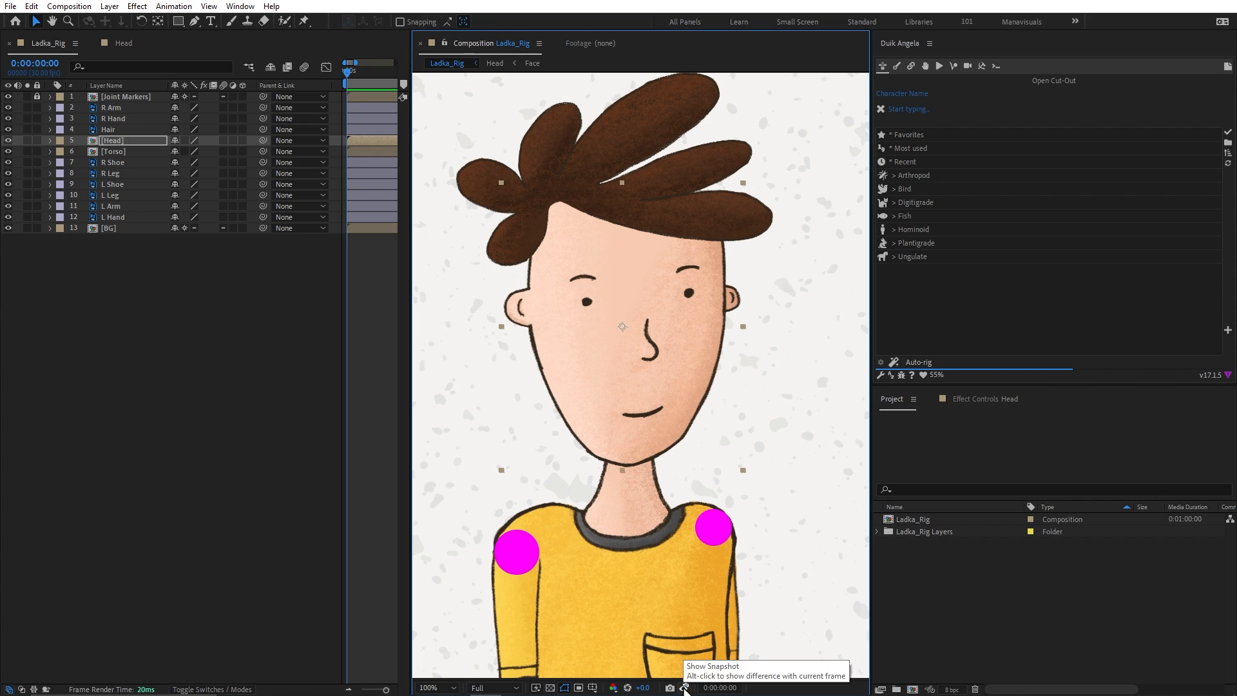
Nudge the Head layer into alignment and compare its position with the stored snapshot
key("Left")
key("Left")
key("Left")
key("Left")
key("Left")
key("Left")
key("Left")
key("Left")
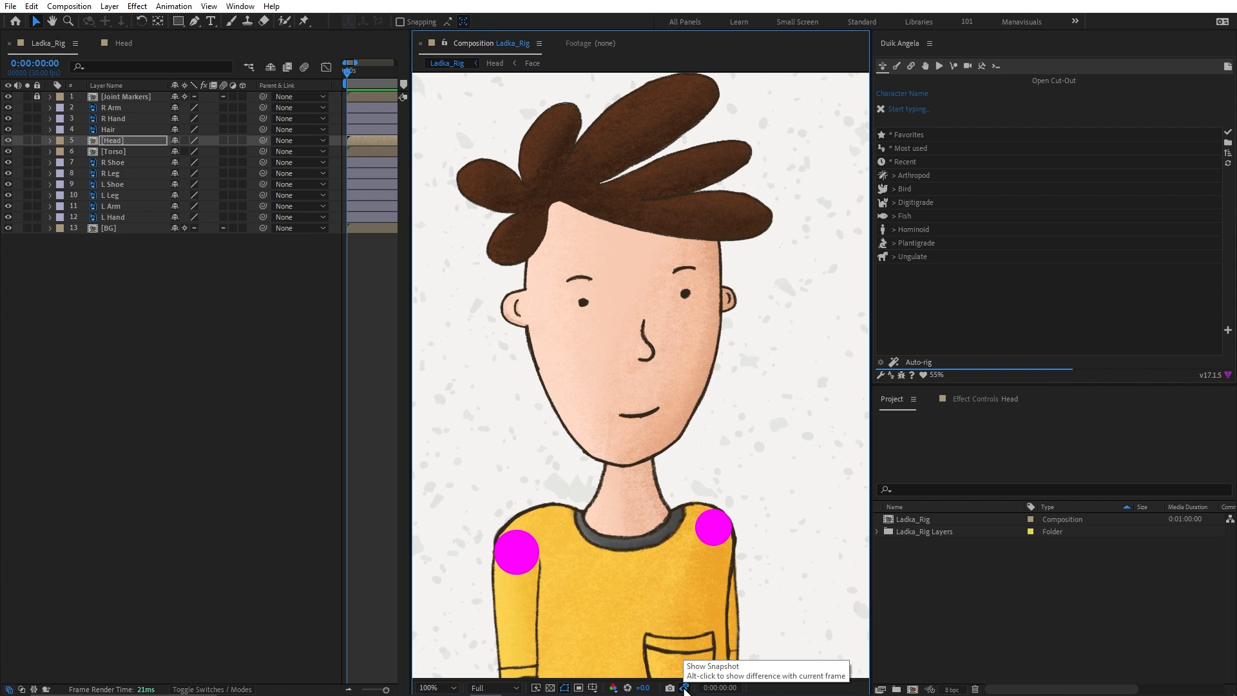
key("Right")
key("Right")
key("Down")
left_click(684, 688)
Try moving the uncropped Torso layer in Ladka_Rig, and undo the move
scroll(689, 384, "down", 2)
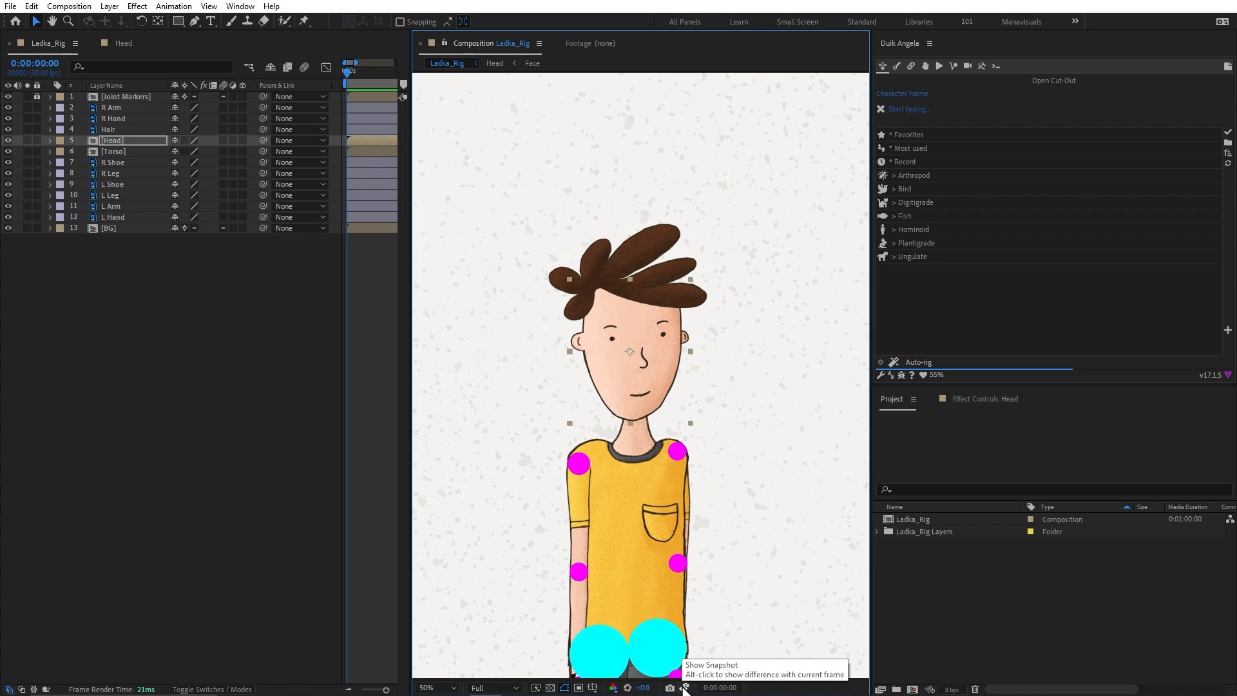
scroll(720, 395, "down", 4)
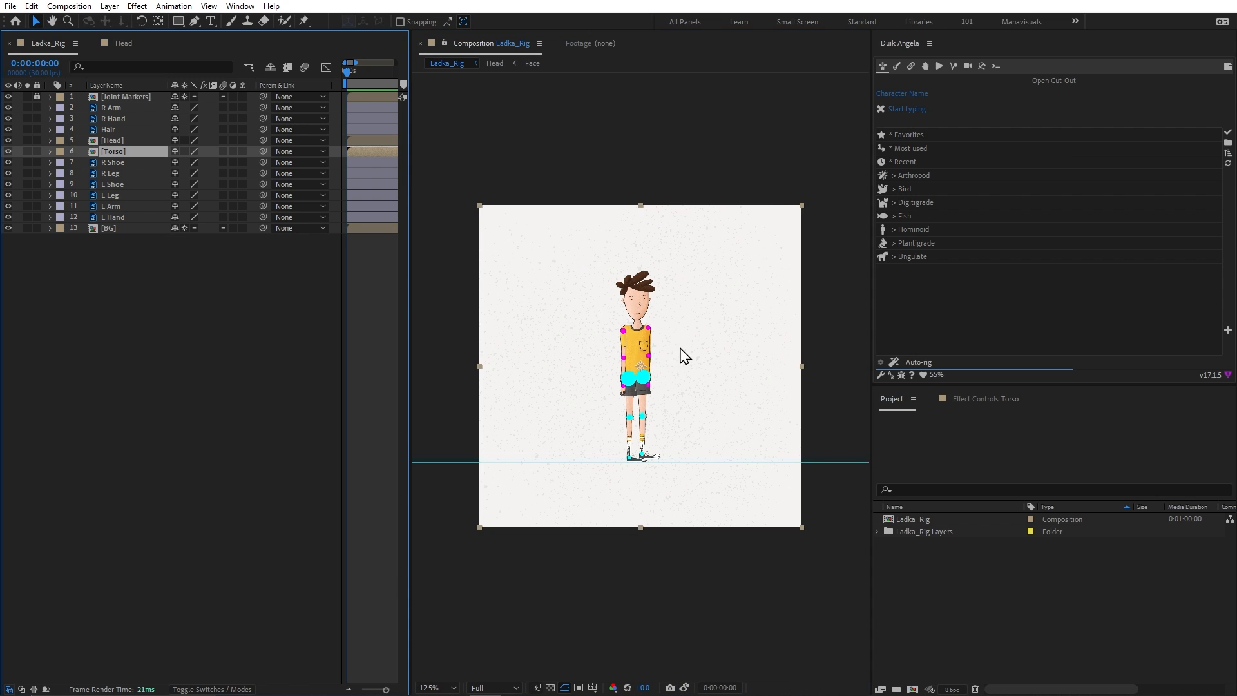
left_click_drag(692, 342, 687, 362)
key("ctrl+z")
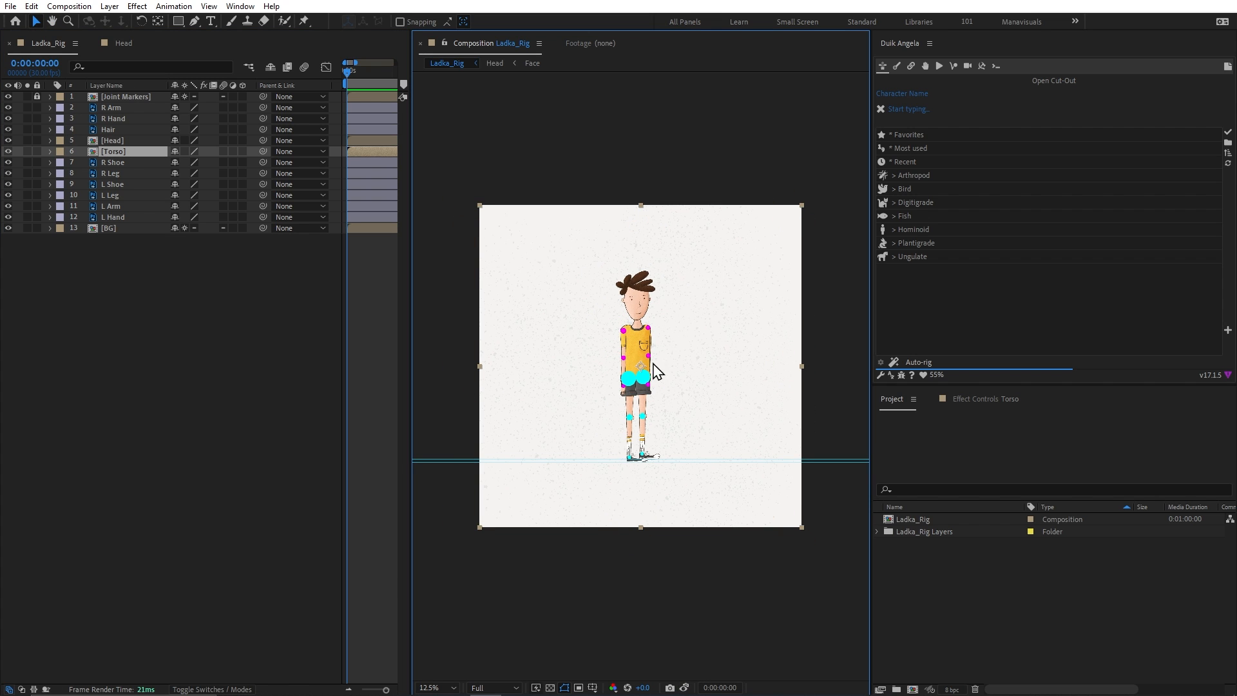
Open the Auto Crop script and use it to crop the Torso composition to its artwork
left_click(240, 5)
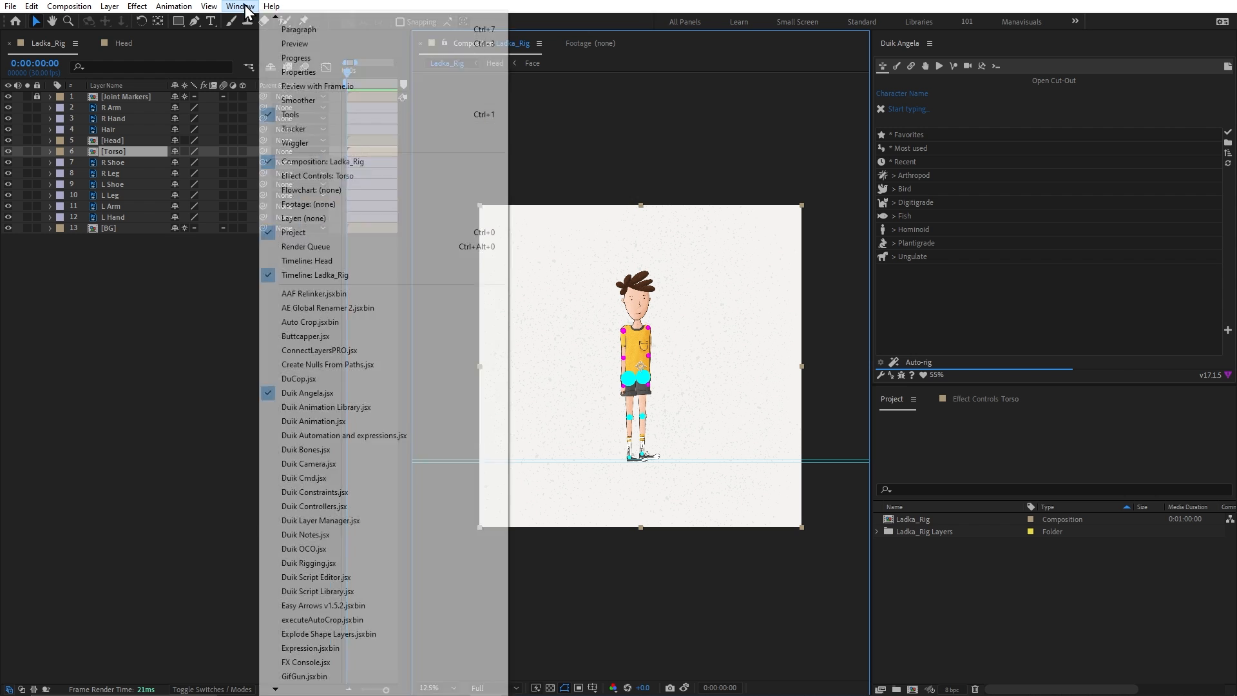
left_click(358, 325)
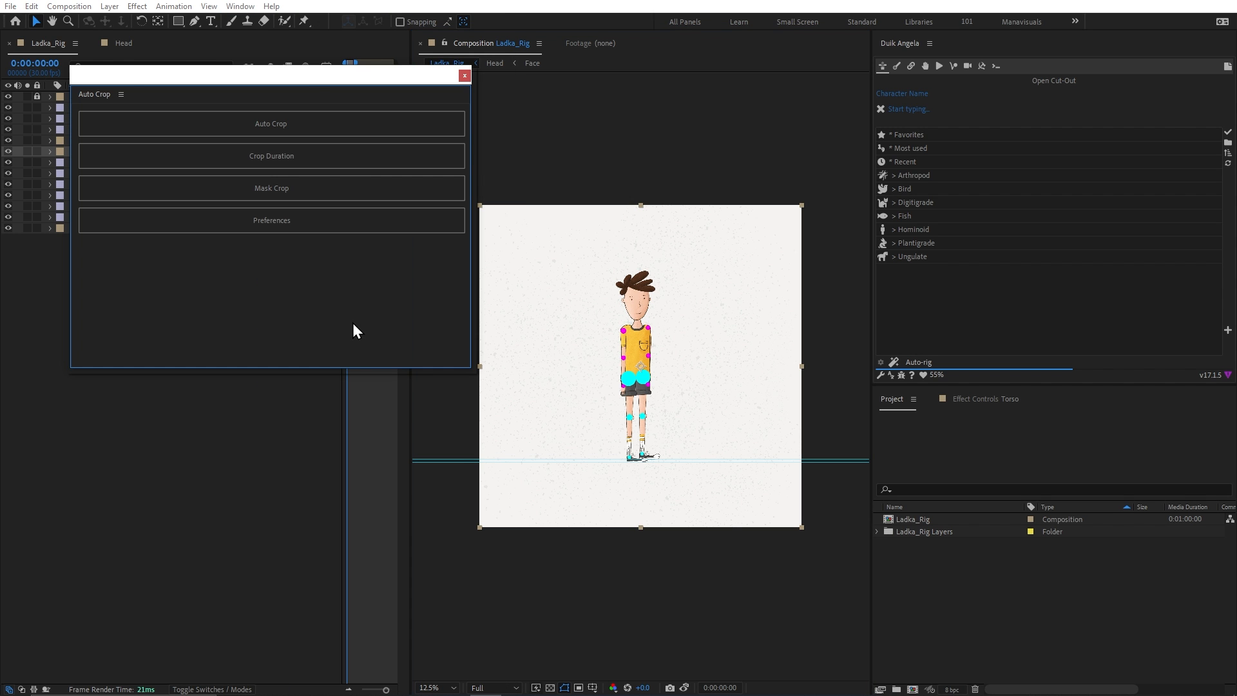
left_click_drag(303, 82, 267, 270)
double_click(160, 148)
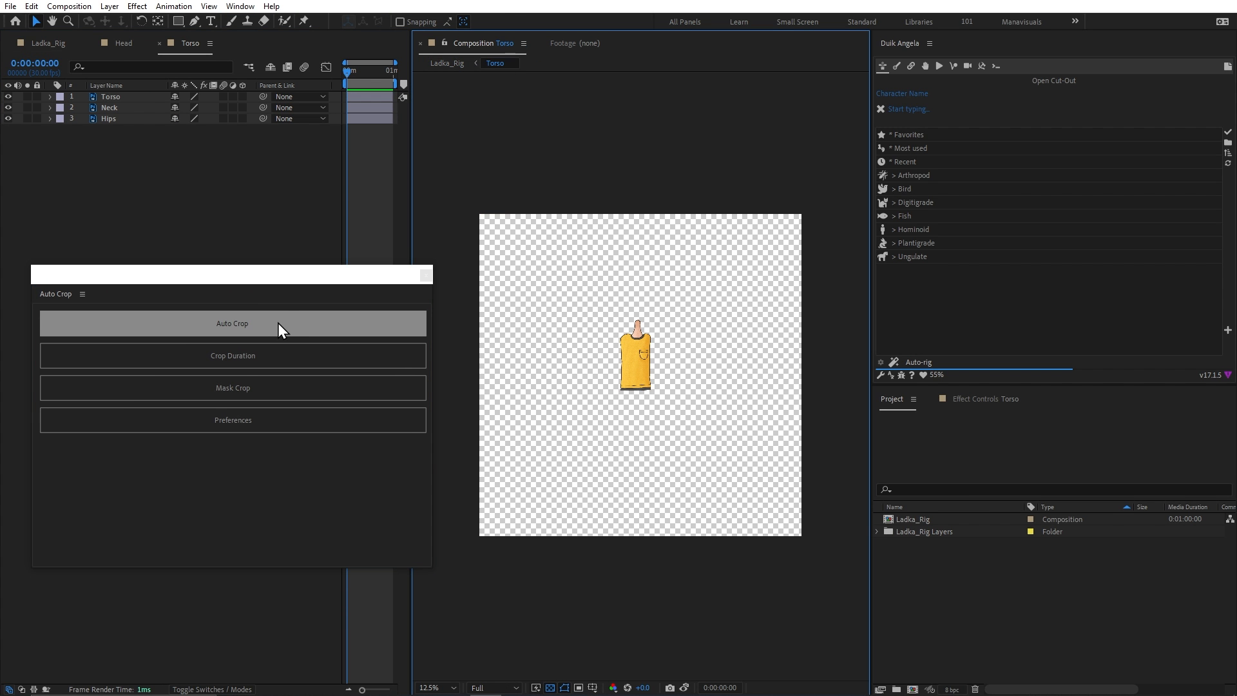
left_click(356, 325)
scroll(643, 381, "up", 1)
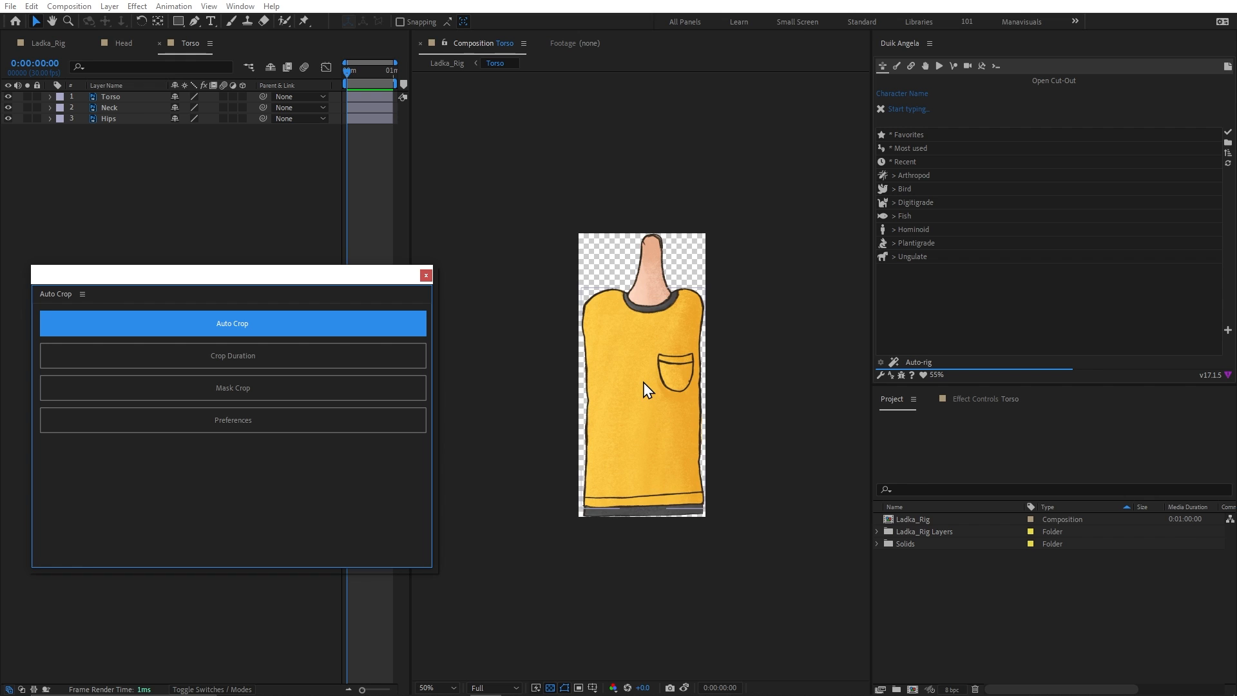
Return to the Ladka_Rig composition, close the Auto Crop window and clear the layer selection
left_click(44, 45)
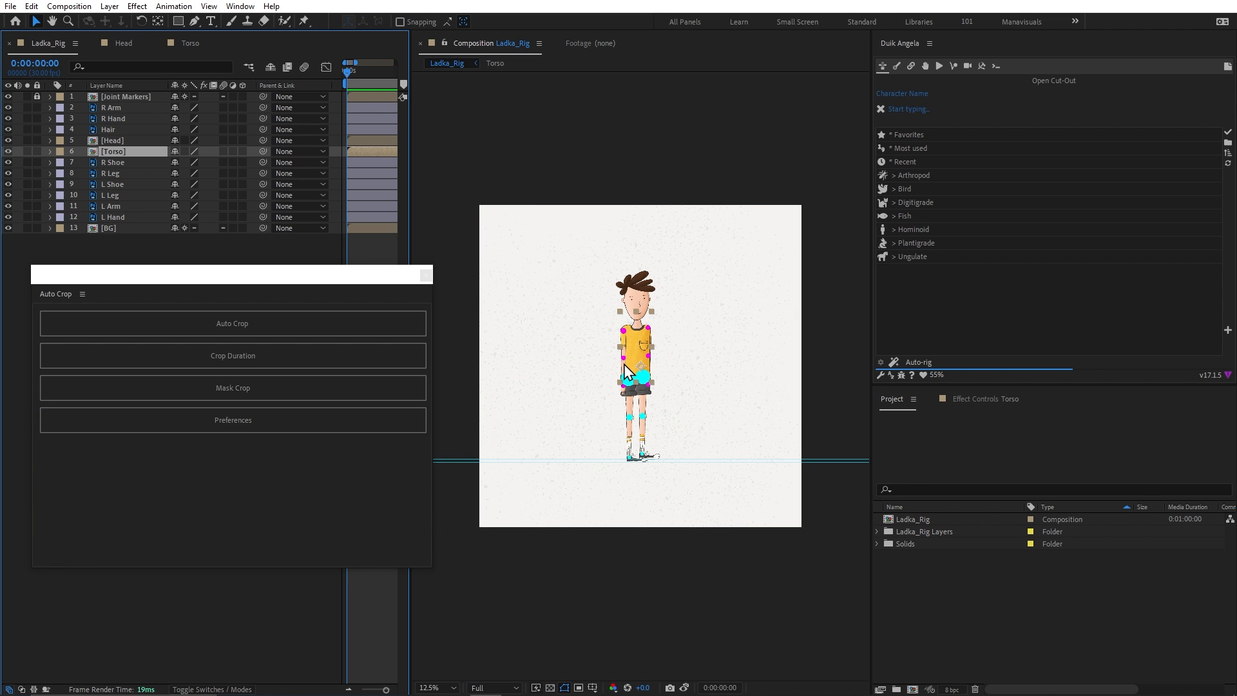
left_click(426, 275)
left_click(541, 316)
scroll(640, 348, "up", 1)
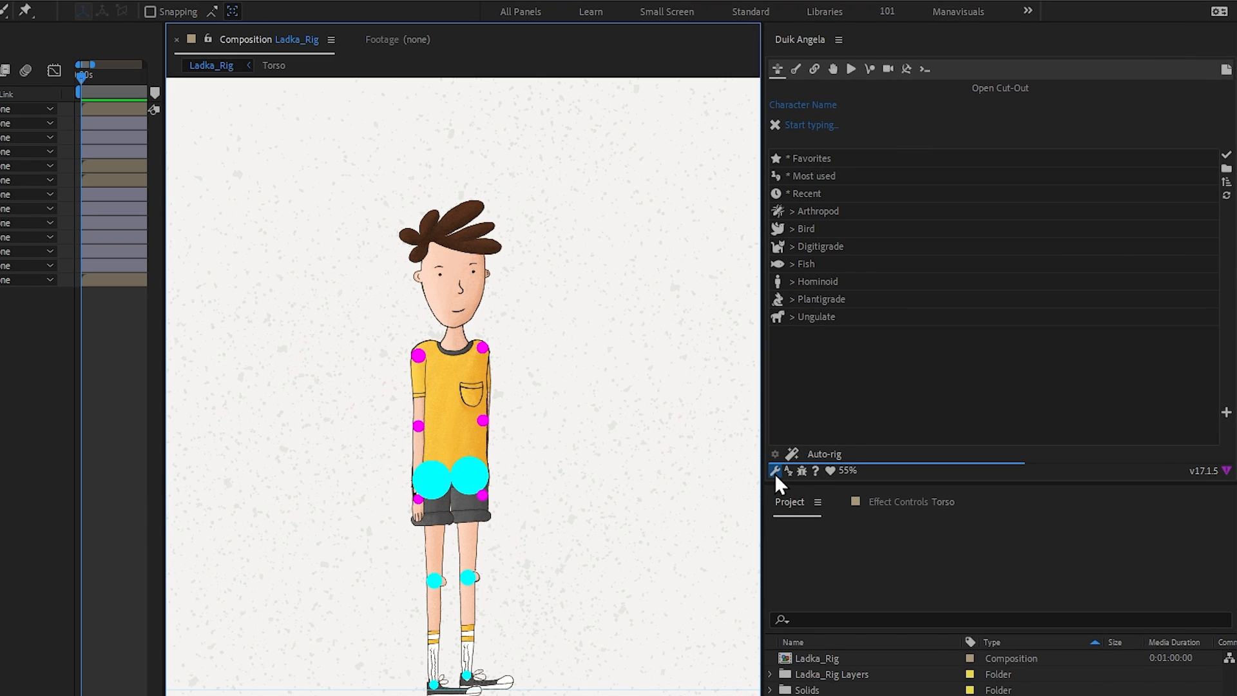
Apply the Expert interface mode in the Duik settings and look through the Bones, Links & constraints and Controllers tools
left_click(775, 471)
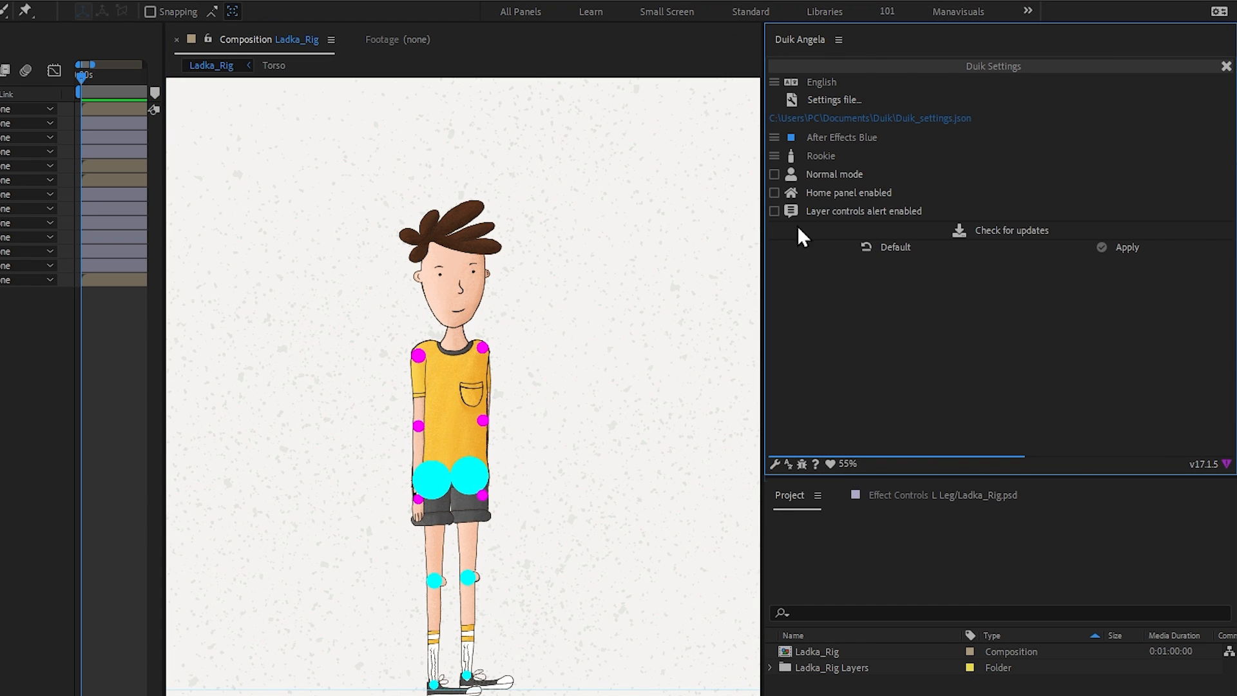
left_click(781, 161)
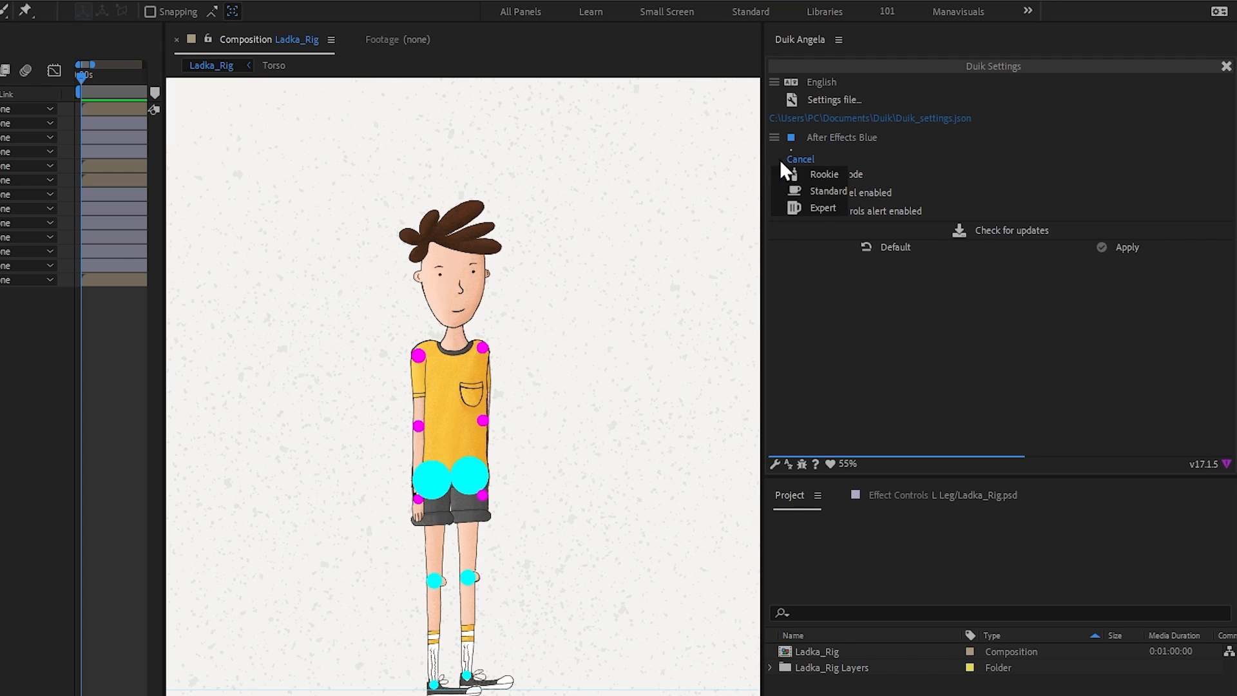
left_click(830, 205)
left_click(1116, 246)
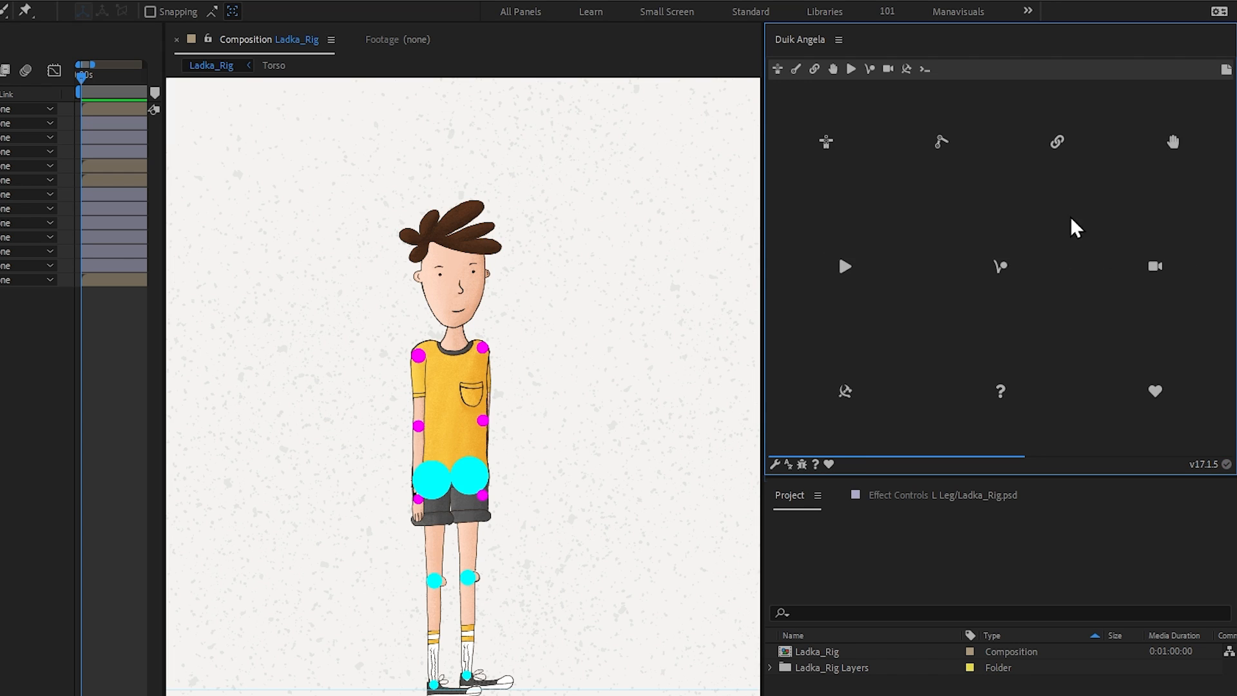
left_click(795, 69)
left_click(814, 68)
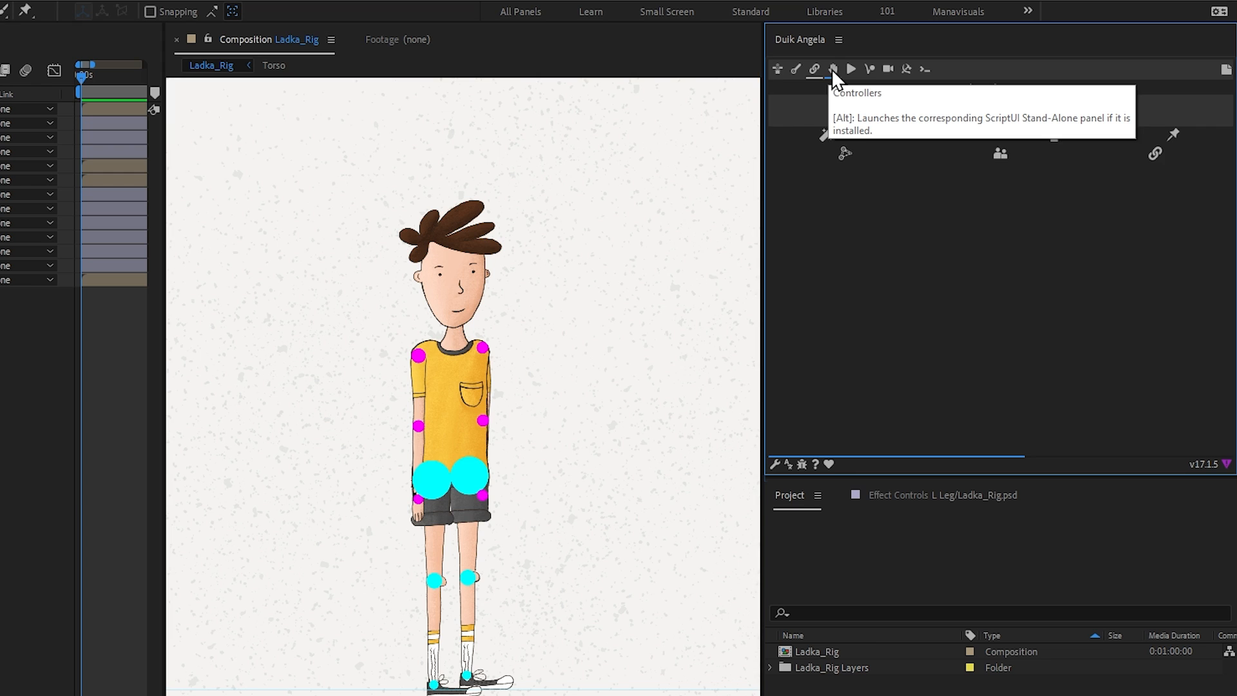
left_click(832, 68)
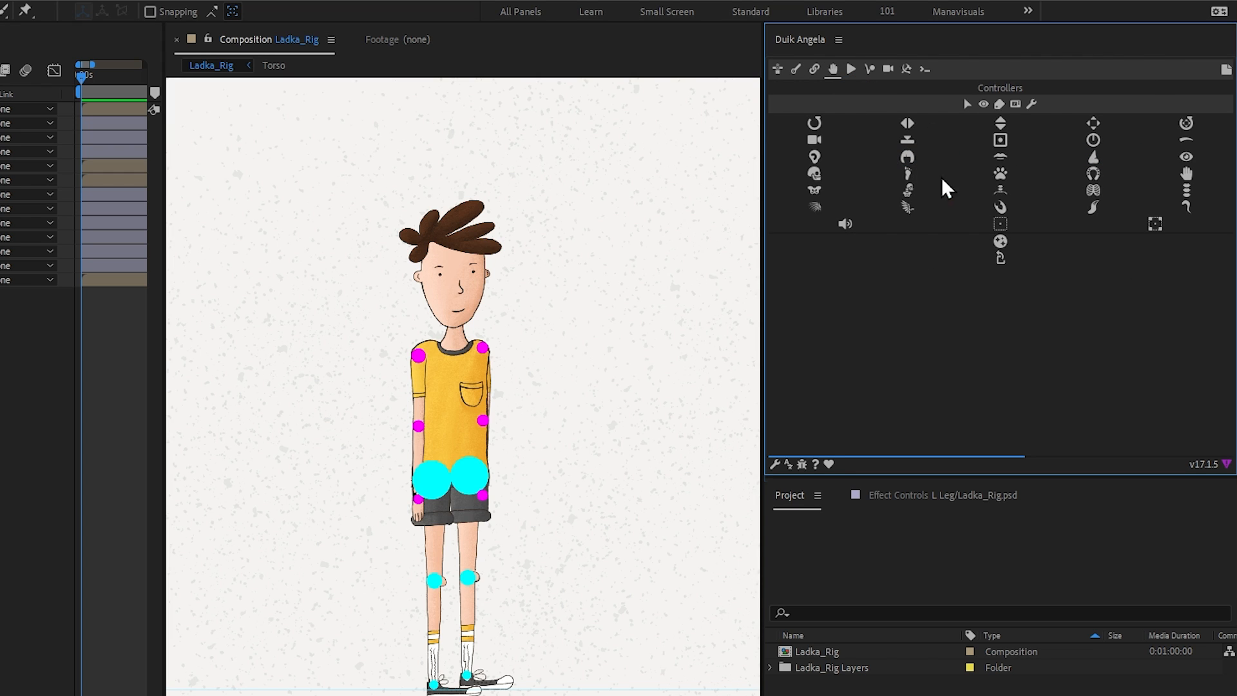
Switch the Duik interface back to Rookie mode and apply the settings
left_click(775, 464)
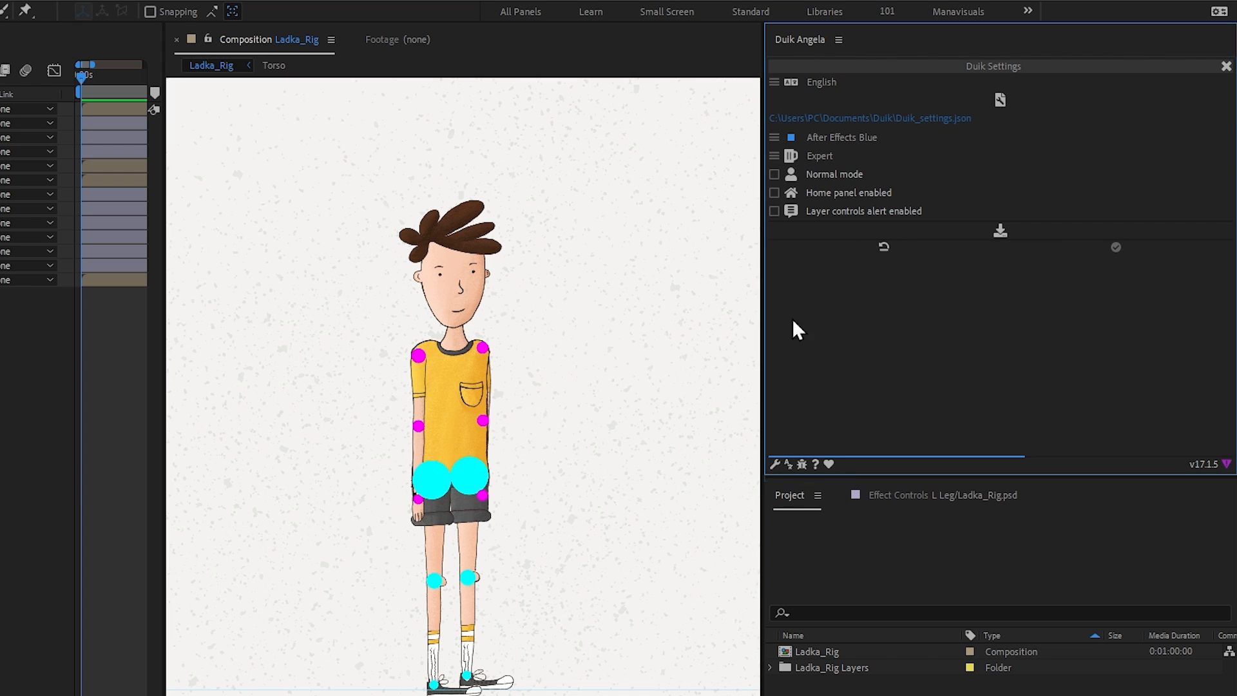
left_click(1116, 248)
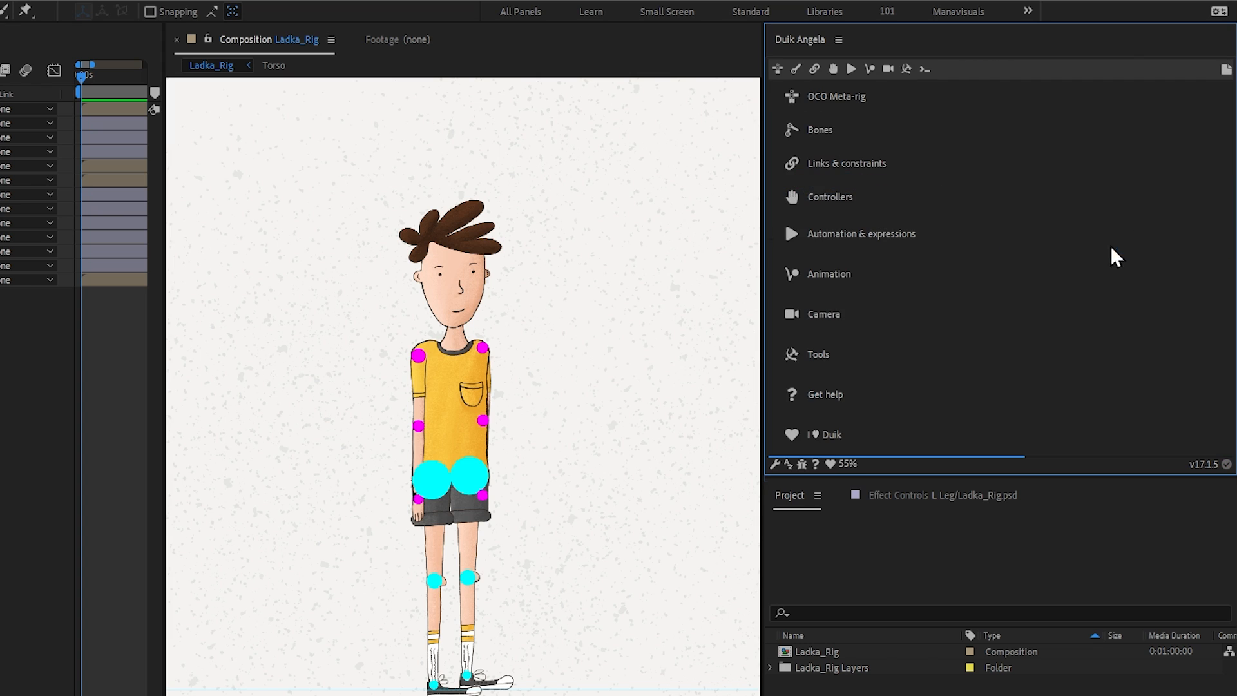
Show the Duik Bones tools and set the character name to Ladka
left_click(796, 68)
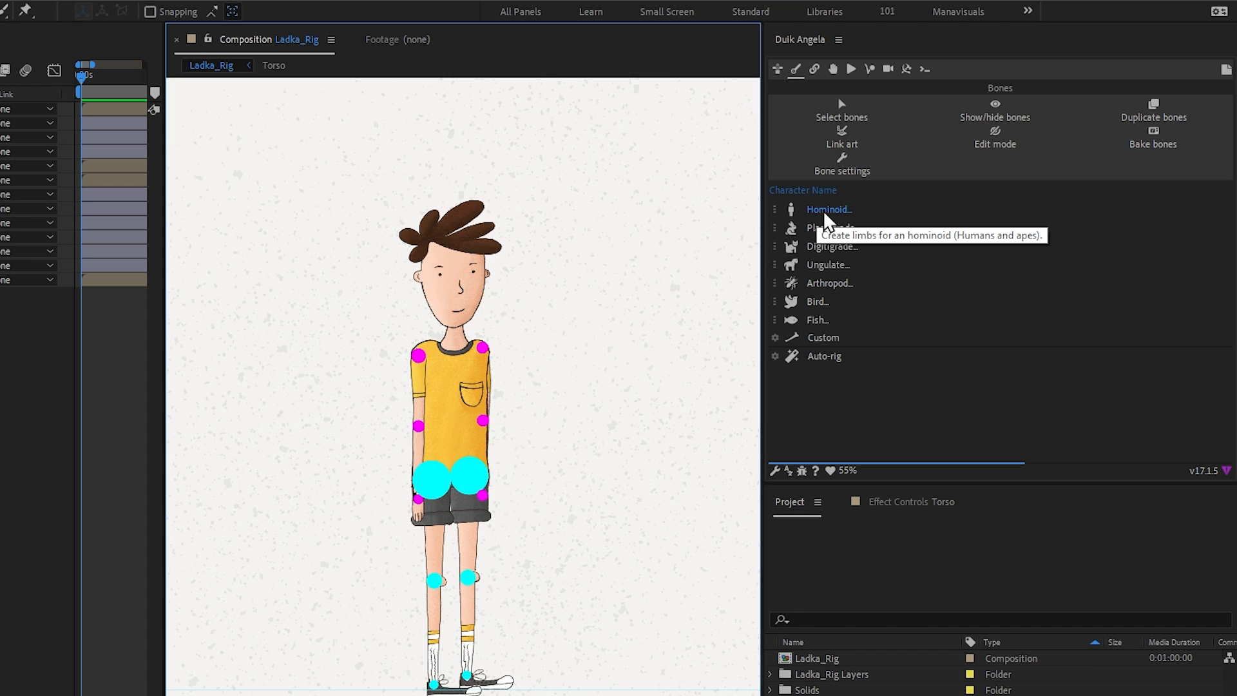
left_click(812, 190)
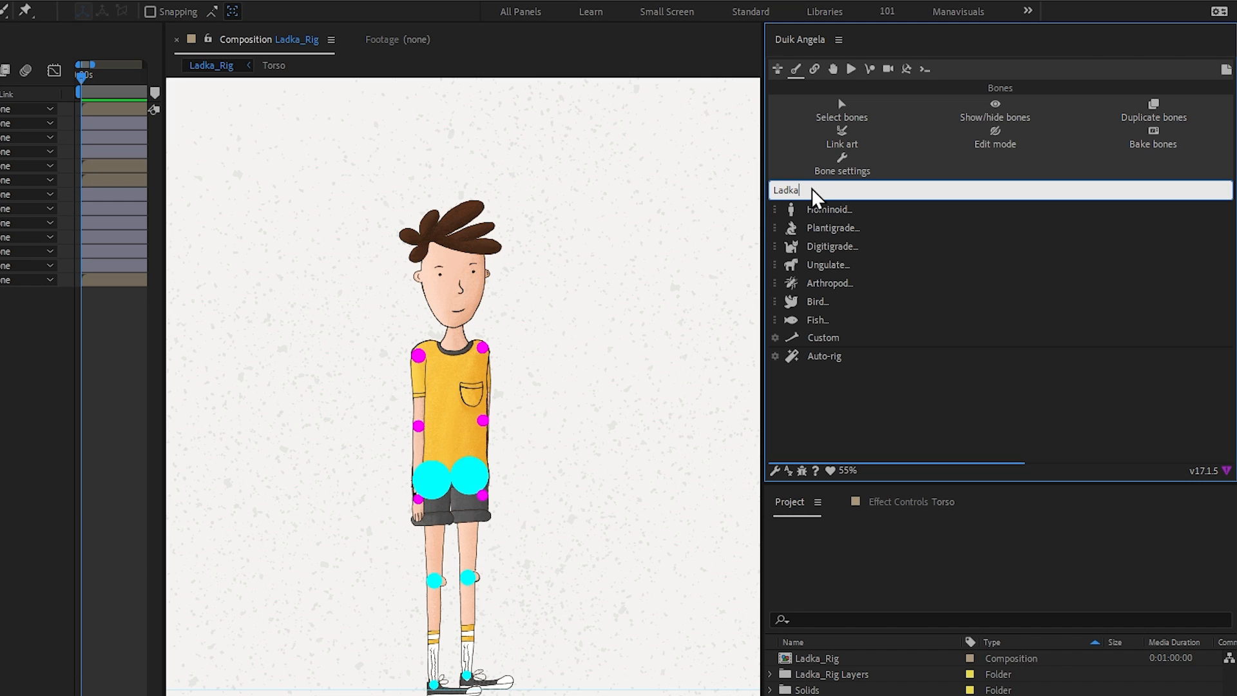
key("Return")
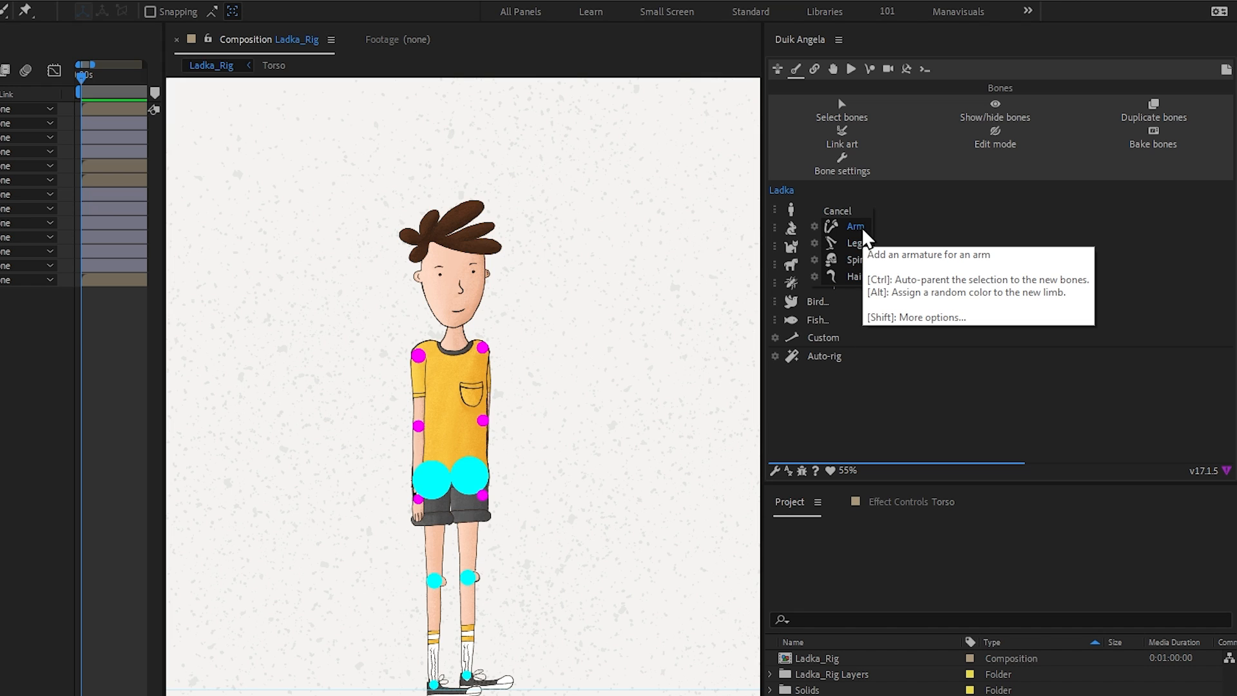
Create a hominoid Front, Right arm armature with Arm, Forearm and Hand but no Shoulder, and move it clear of the body
left_click(814, 228)
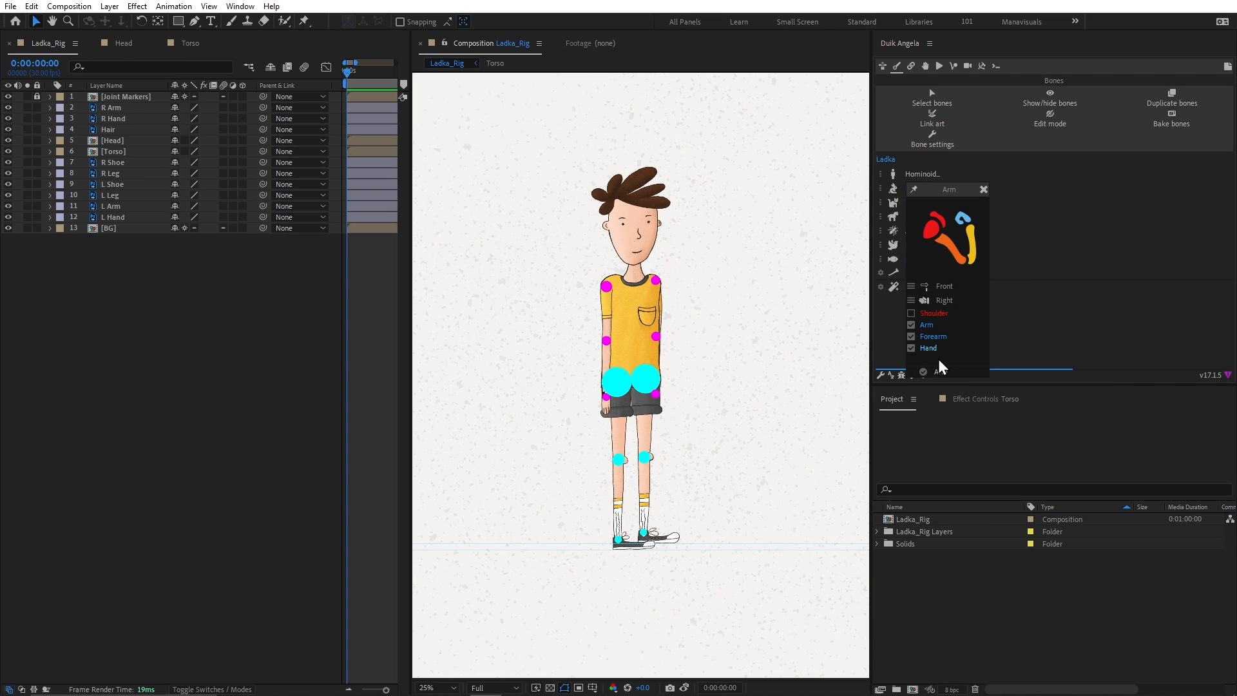
left_click(853, 466)
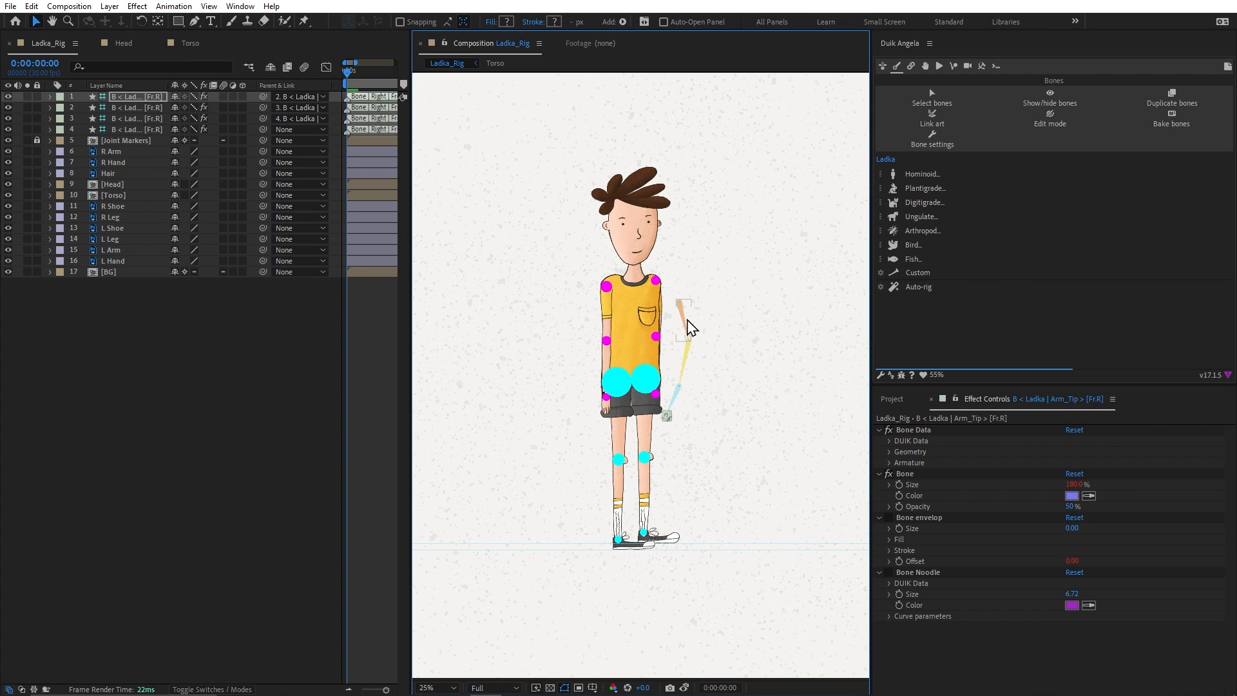
left_click_drag(707, 253, 731, 274)
left_click(731, 290)
Widen the layer name column and position the Arm bone at the centre of the character's right shoulder marker
left_click_drag(169, 85, 221, 85)
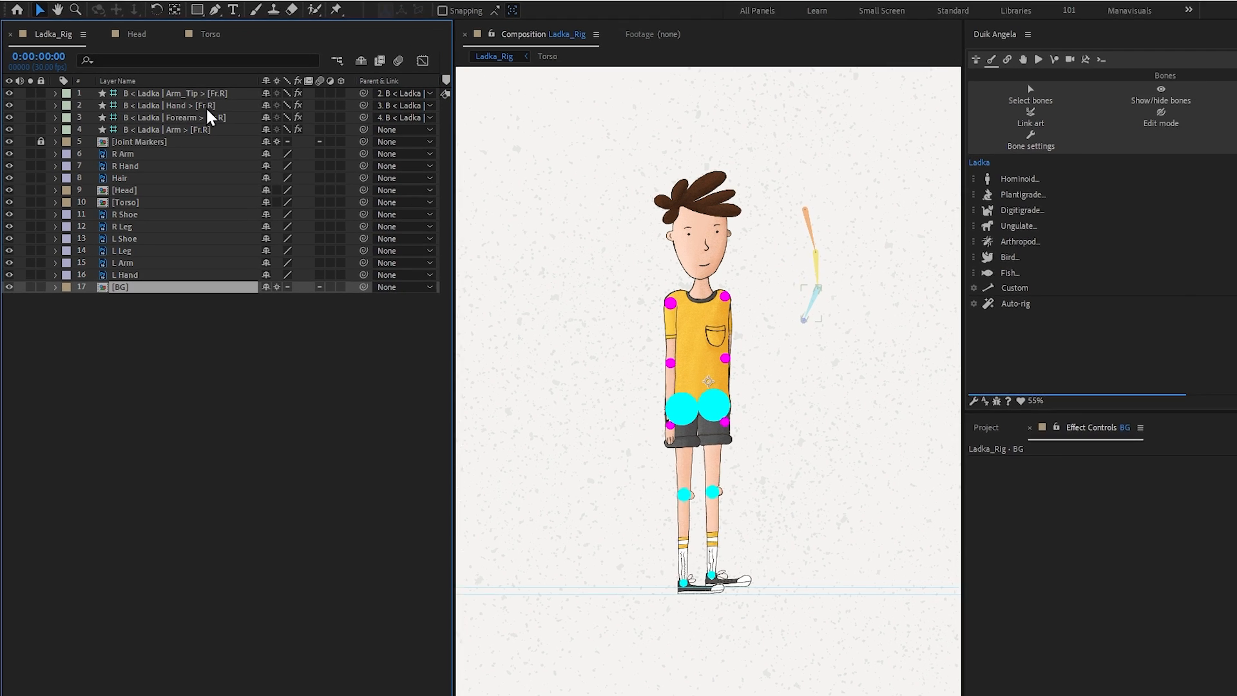
left_click(123, 131)
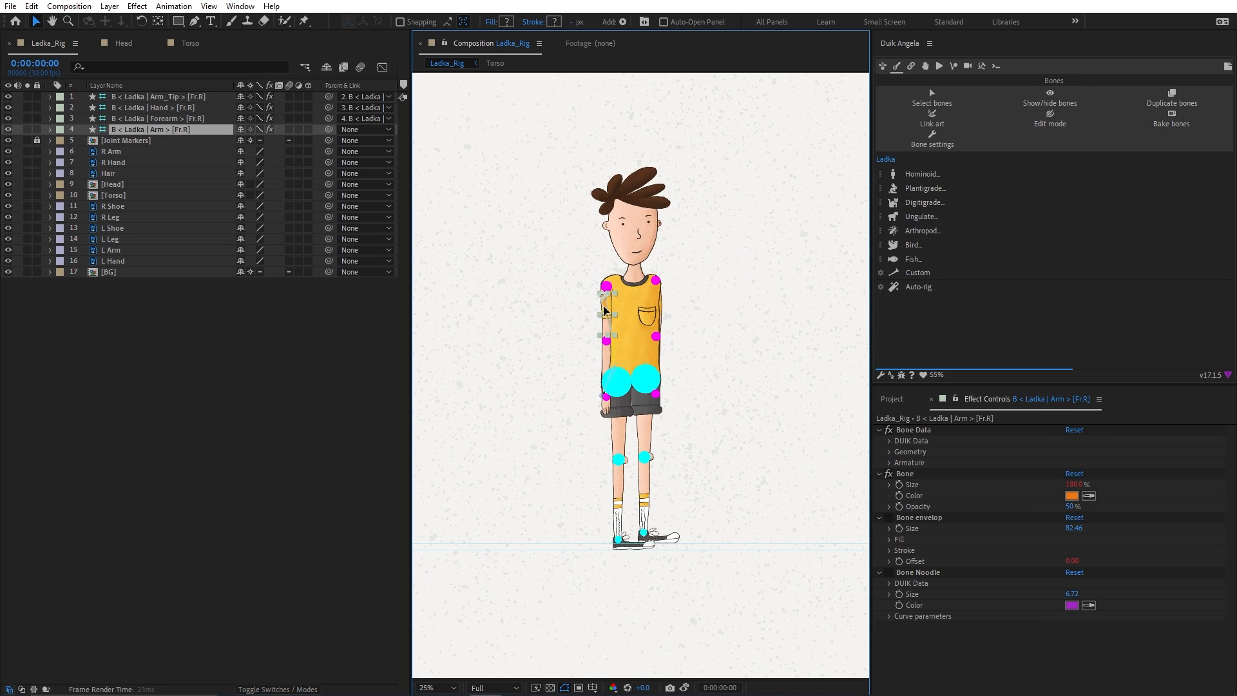
scroll(867, 348, "up", 4)
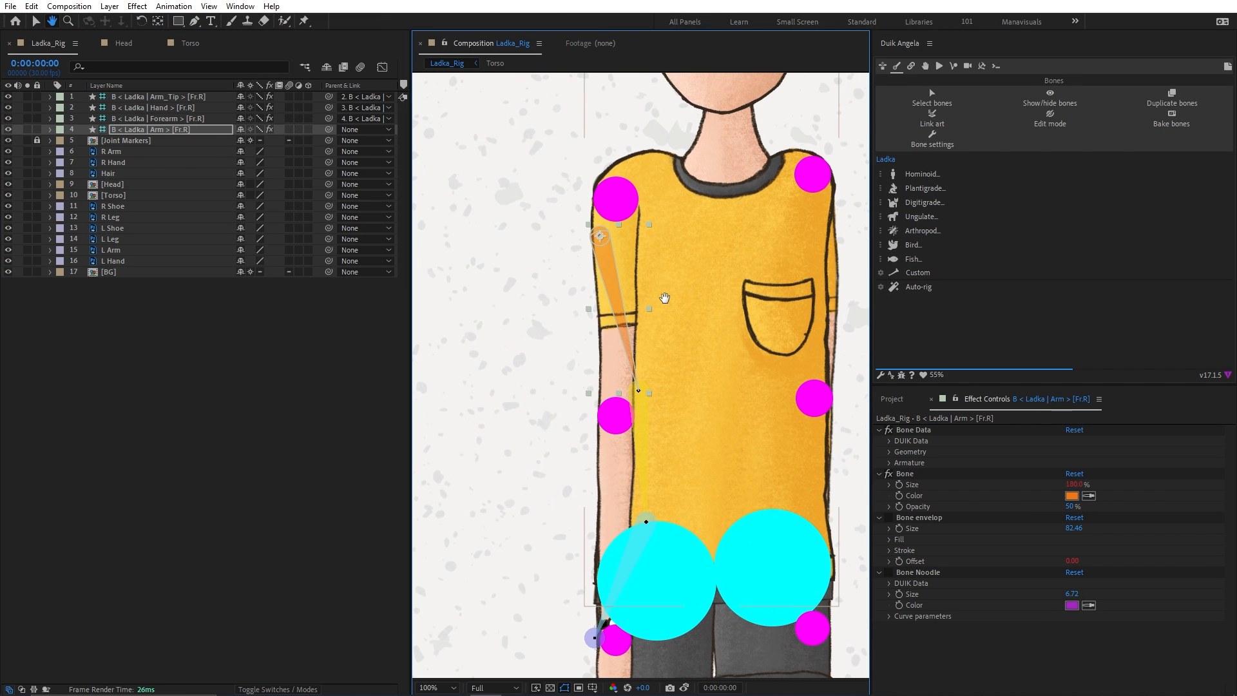
scroll(606, 267, "up", 2)
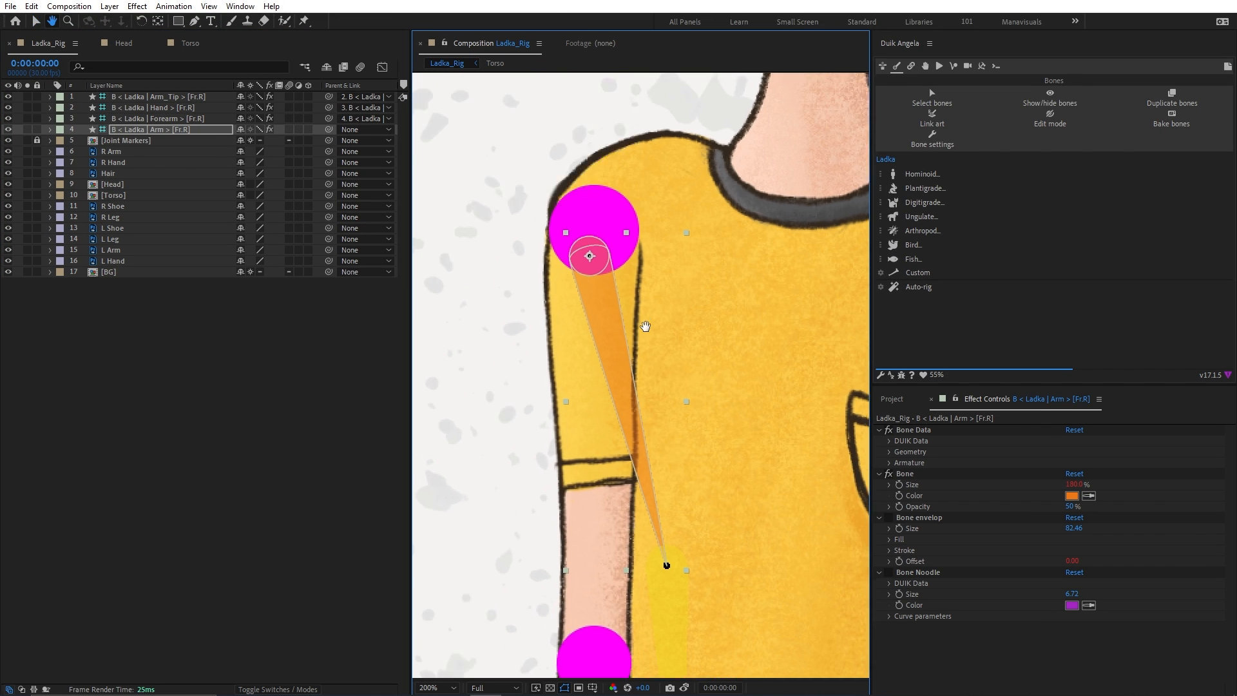
left_click_drag(645, 327, 635, 379)
left_click_drag(588, 306, 592, 282)
left_click(509, 306)
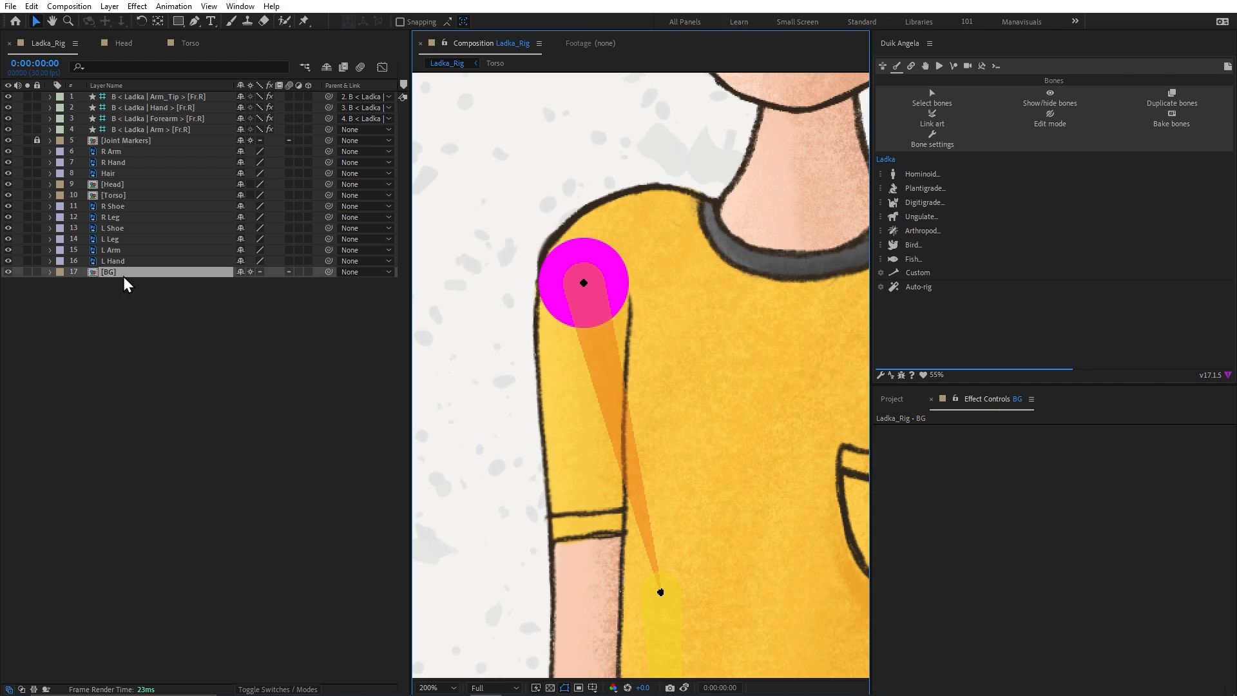
Lock the BG layer and snap the Arm bone to the centre of the right shoulder marker
left_click(36, 272)
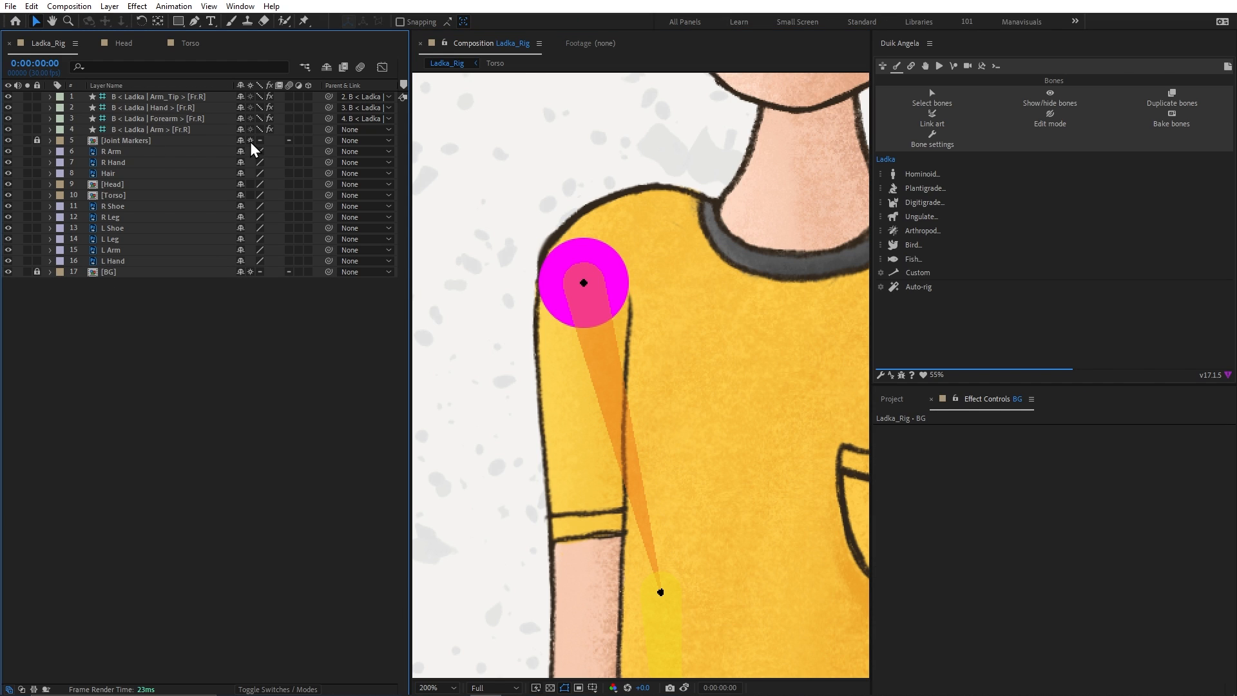
left_click(599, 315)
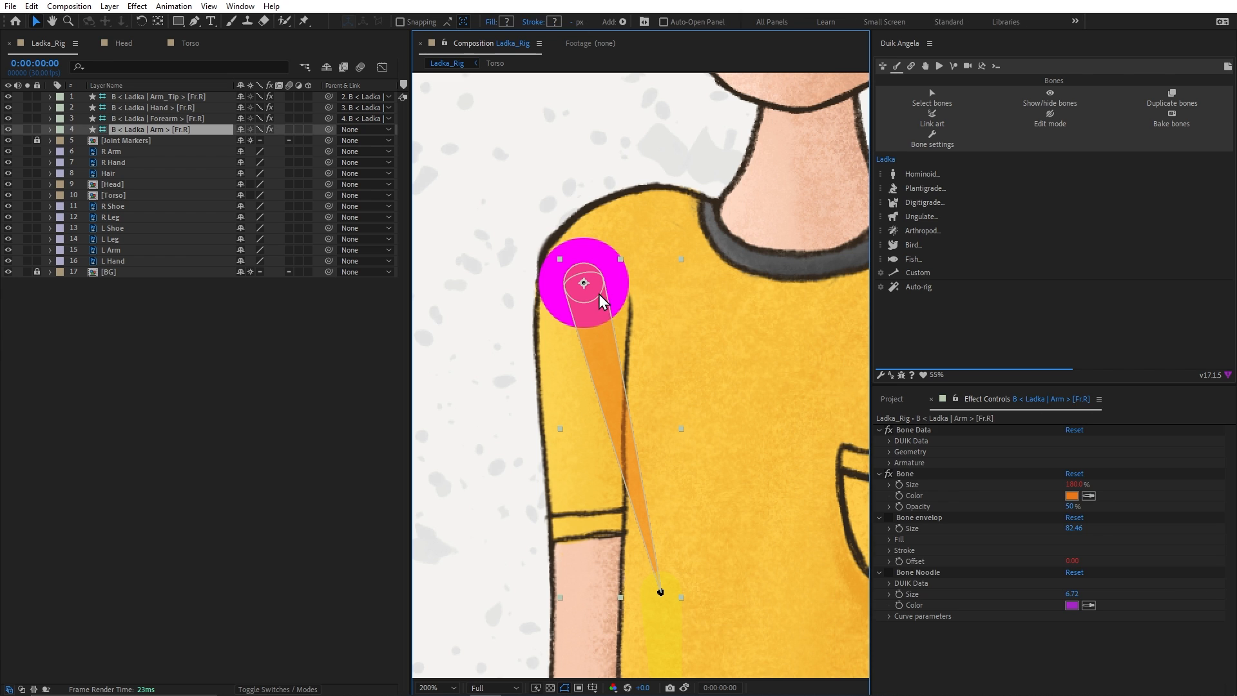
left_click_drag(593, 285, 593, 290)
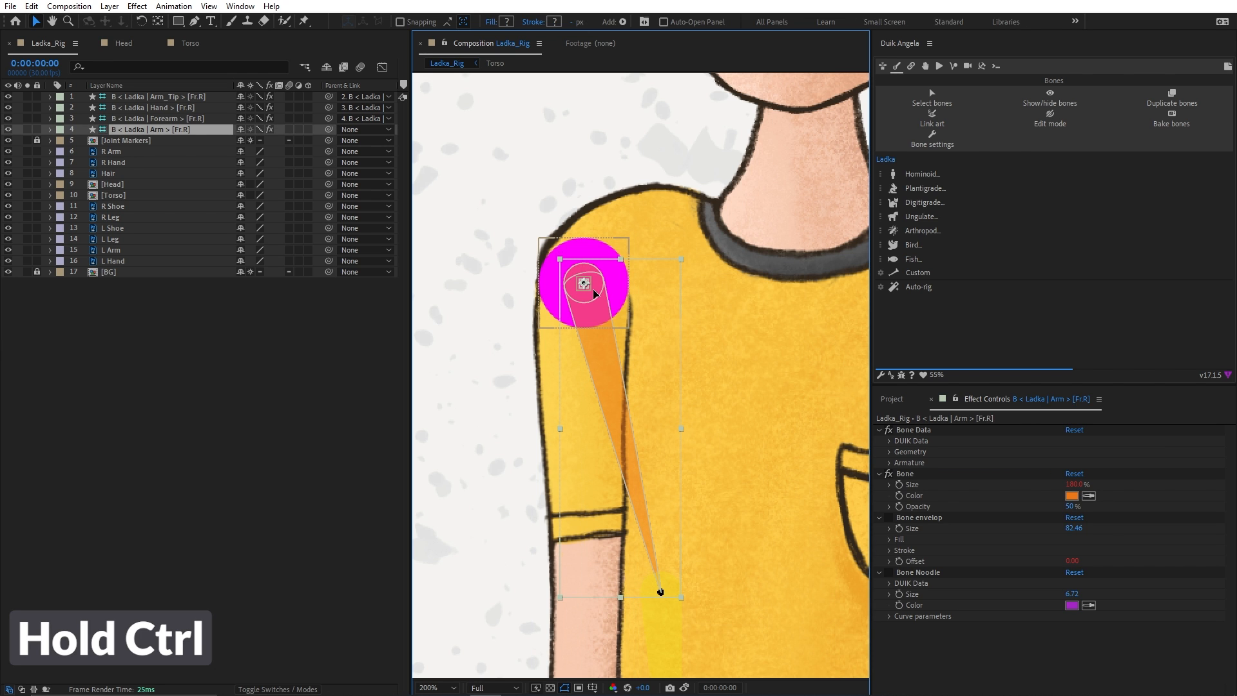
left_click(666, 395)
Snap the right Forearm and Hand bones to the elbow and wrist markers and place the Arm_Tip bone at the fingertips
mouse_move(650, 593)
left_mouse_down()
mouse_move(652, 351)
mouse_move(588, 483)
left_mouse_up()
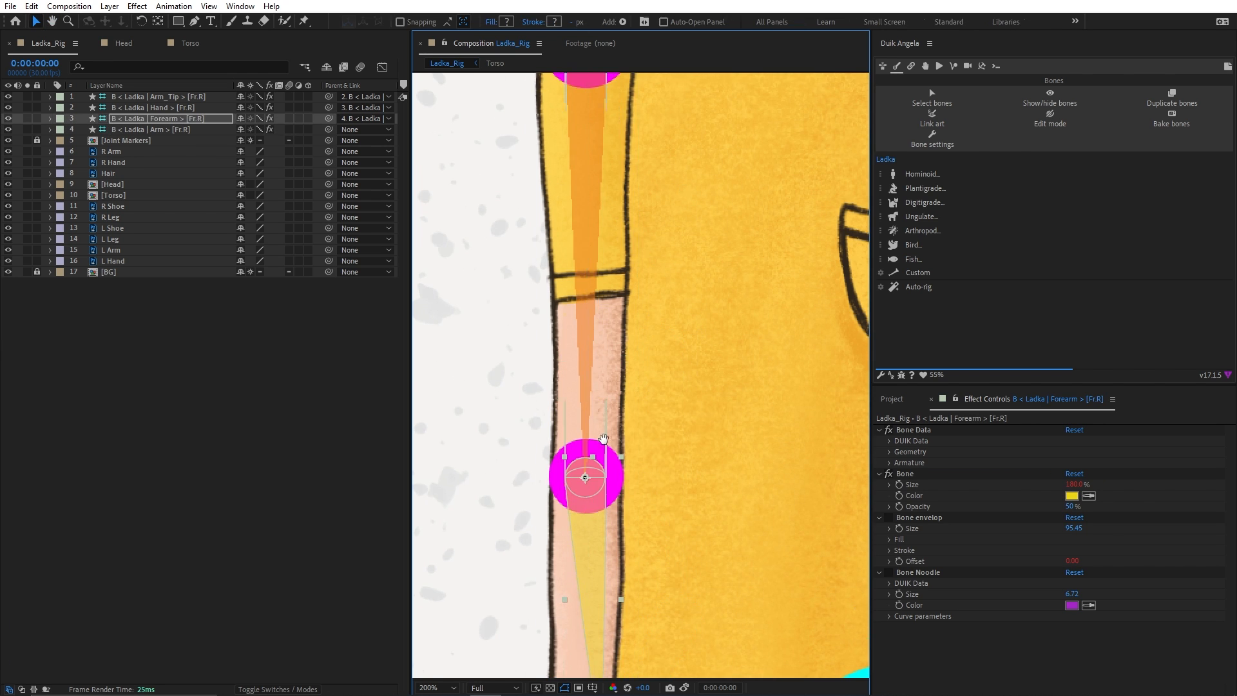
left_click_drag(596, 651, 620, 205)
left_click(625, 291)
mouse_move(625, 292)
left_mouse_down()
mouse_move(608, 477)
mouse_move(663, 314)
left_mouse_up()
left_click(511, 530)
mouse_move(511, 530)
left_mouse_down()
mouse_move(547, 508)
mouse_move(605, 410)
mouse_move(617, 454)
left_mouse_up()
scroll(675, 309, "down", 3)
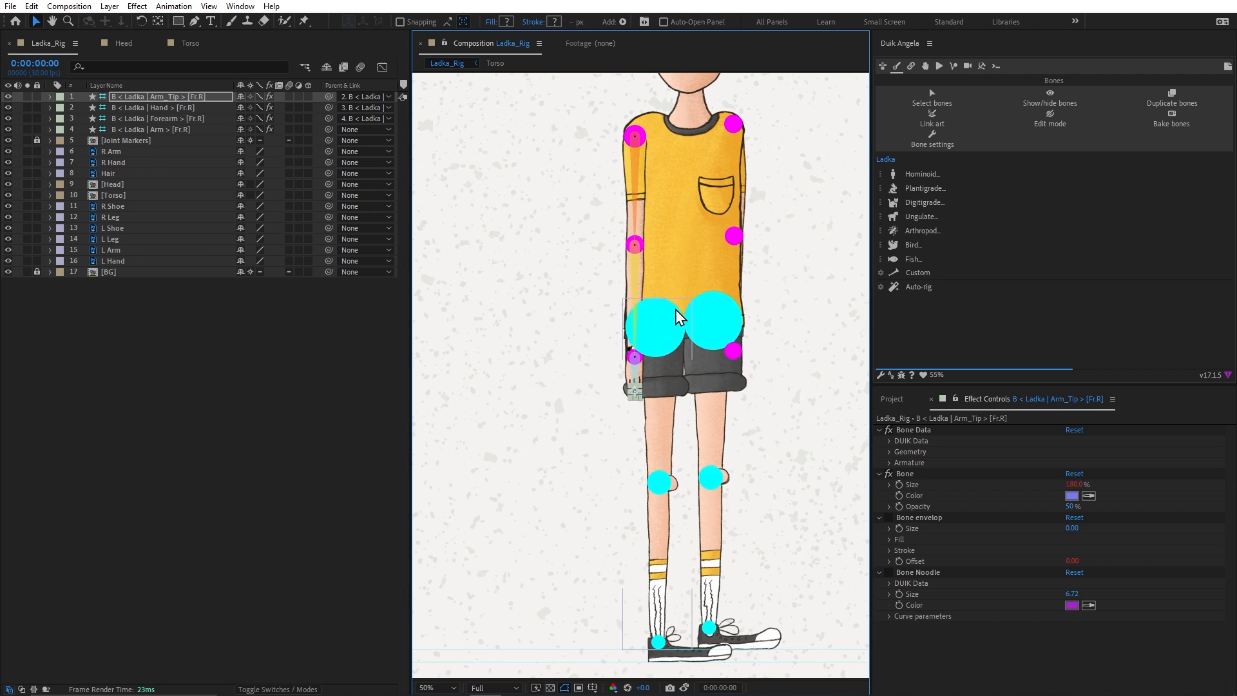
scroll(624, 264, "up", 2)
left_click(619, 365)
left_click(623, 474)
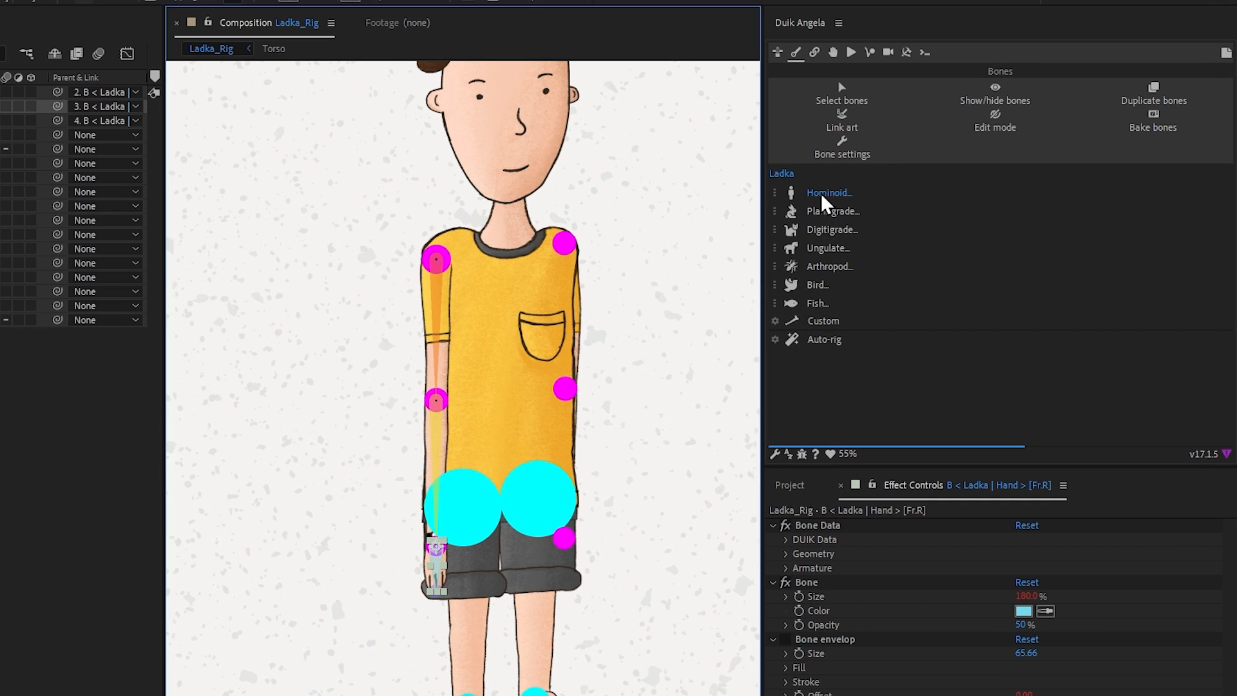
Create a hominoid Back, Left arm armature with Arm, Forearm and Hand but no Shoulder
left_click(918, 175)
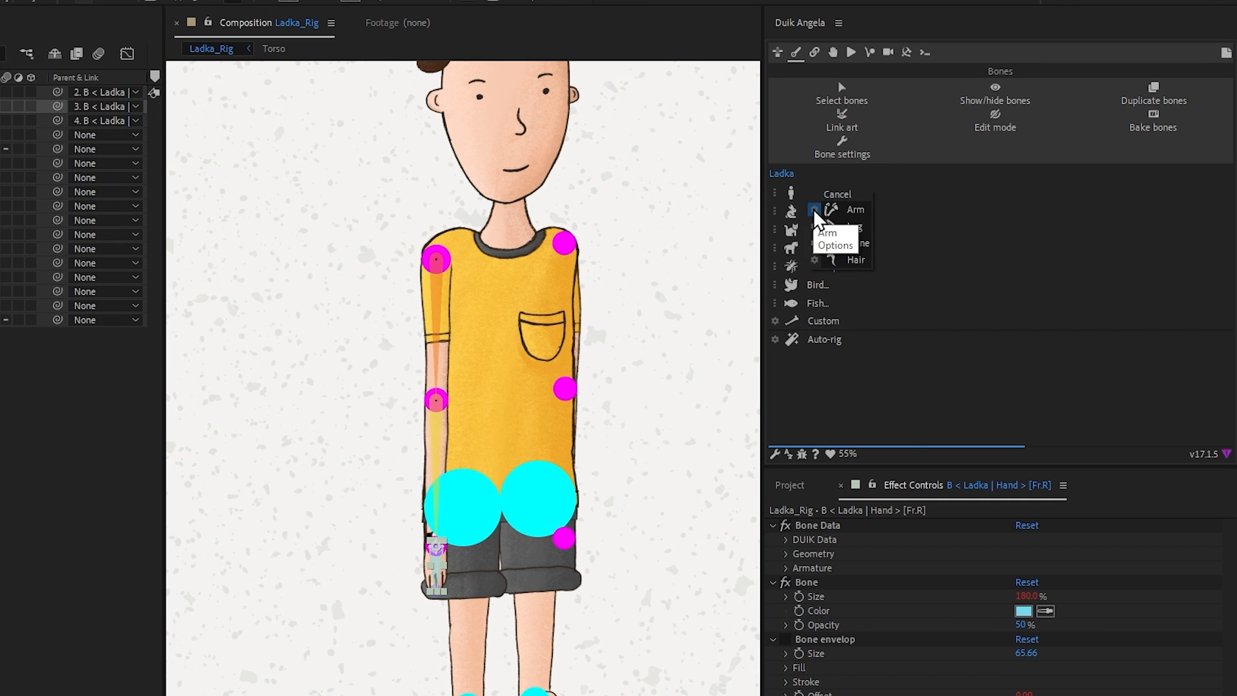
left_click(837, 209)
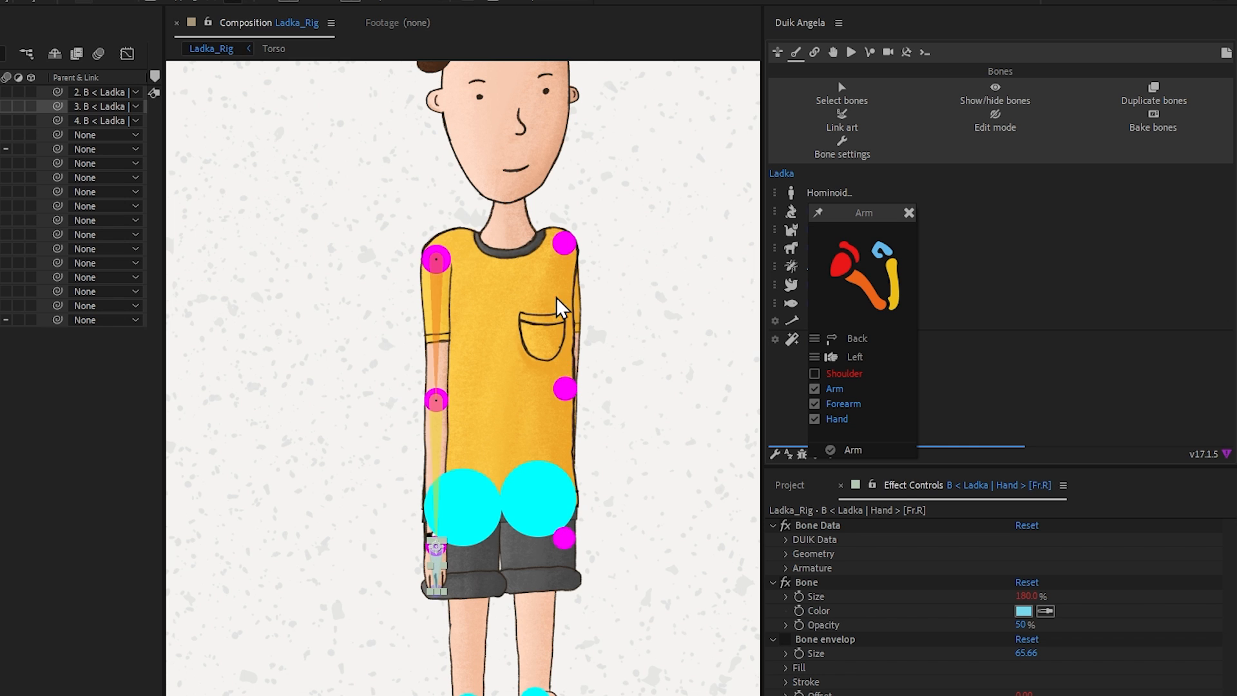
left_click(855, 450)
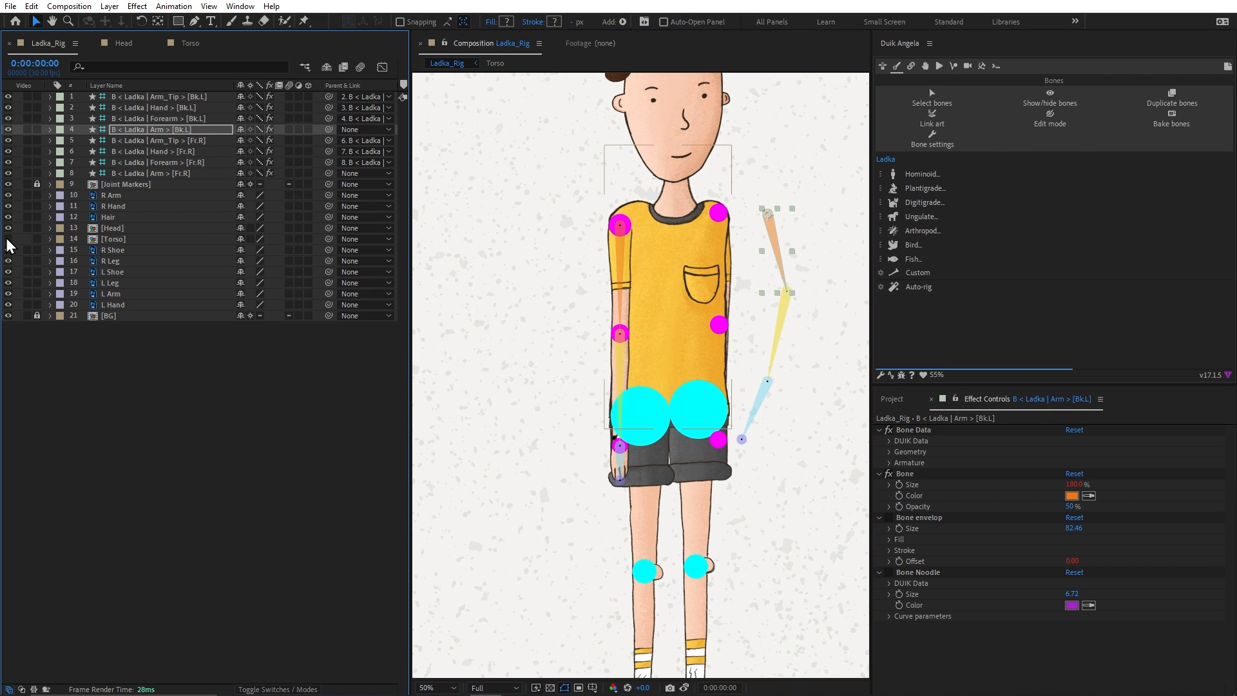
Hide the Torso layer while aligning the left arm bones with the shoulder, elbow and wrist markers and the fingertips, then show it again
left_click(8, 239)
scroll(750, 269, "up", 4)
left_click_drag(773, 191, 583, 191)
scroll(629, 254, "down", 3)
left_click_drag(713, 87, 635, 215)
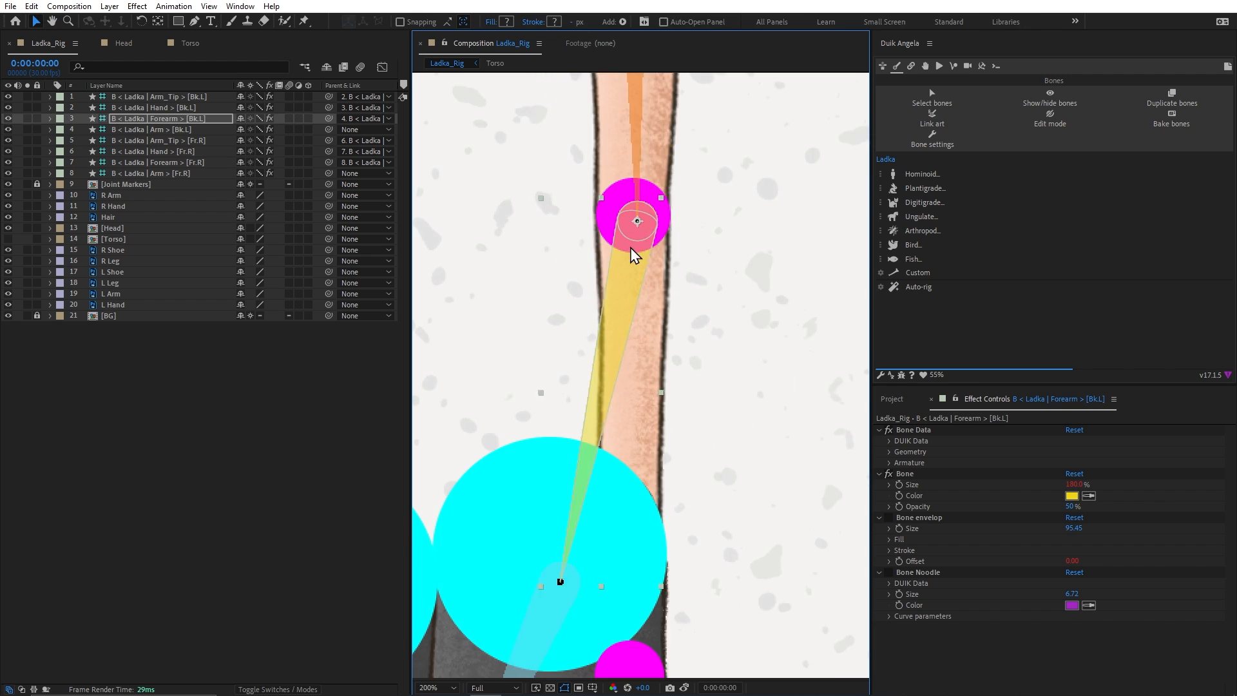
scroll(641, 268, "down", 3)
left_click_drag(566, 162, 640, 268)
scroll(622, 346, "up", 1)
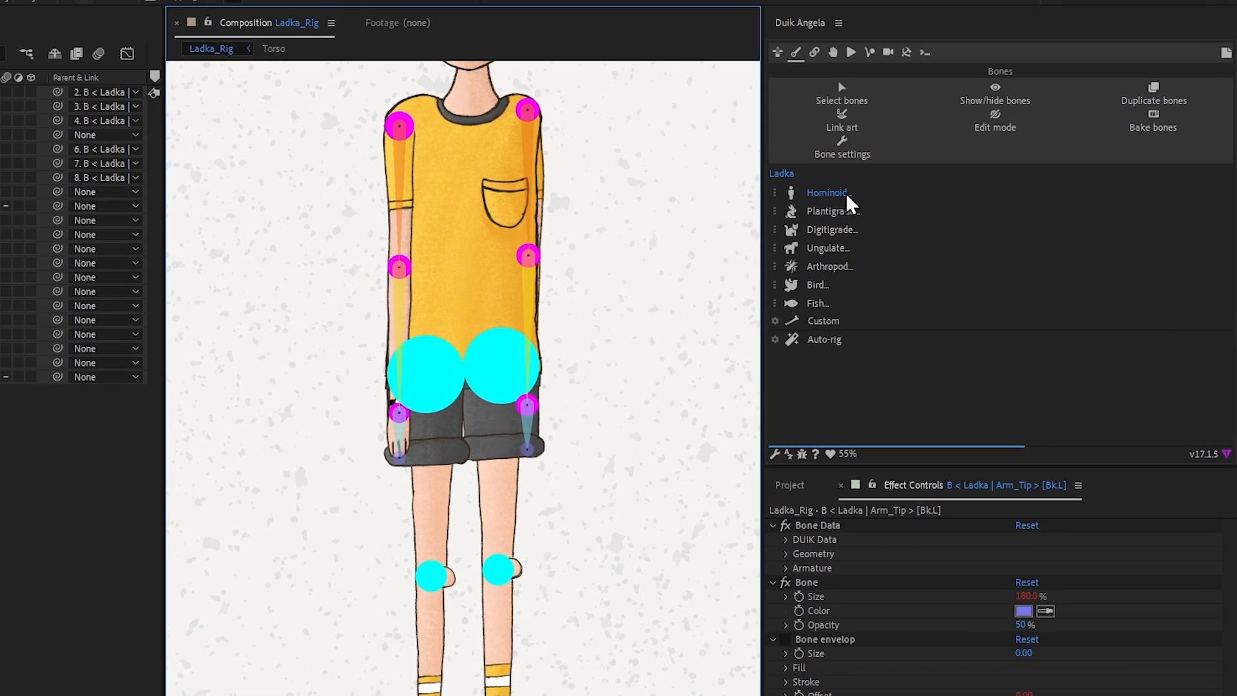
Create a hominoid Front, Right leg armature with Thigh, Calf, Foot and Toes
left_click(928, 175)
left_click(849, 228)
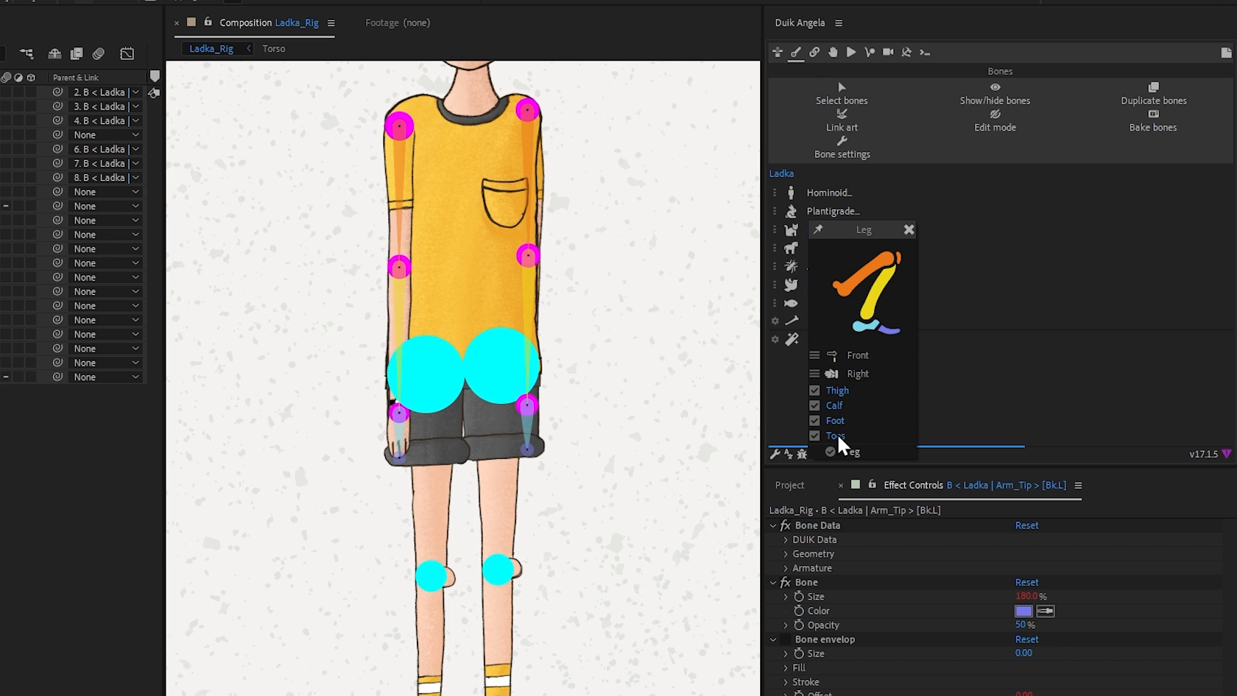
left_click(852, 452)
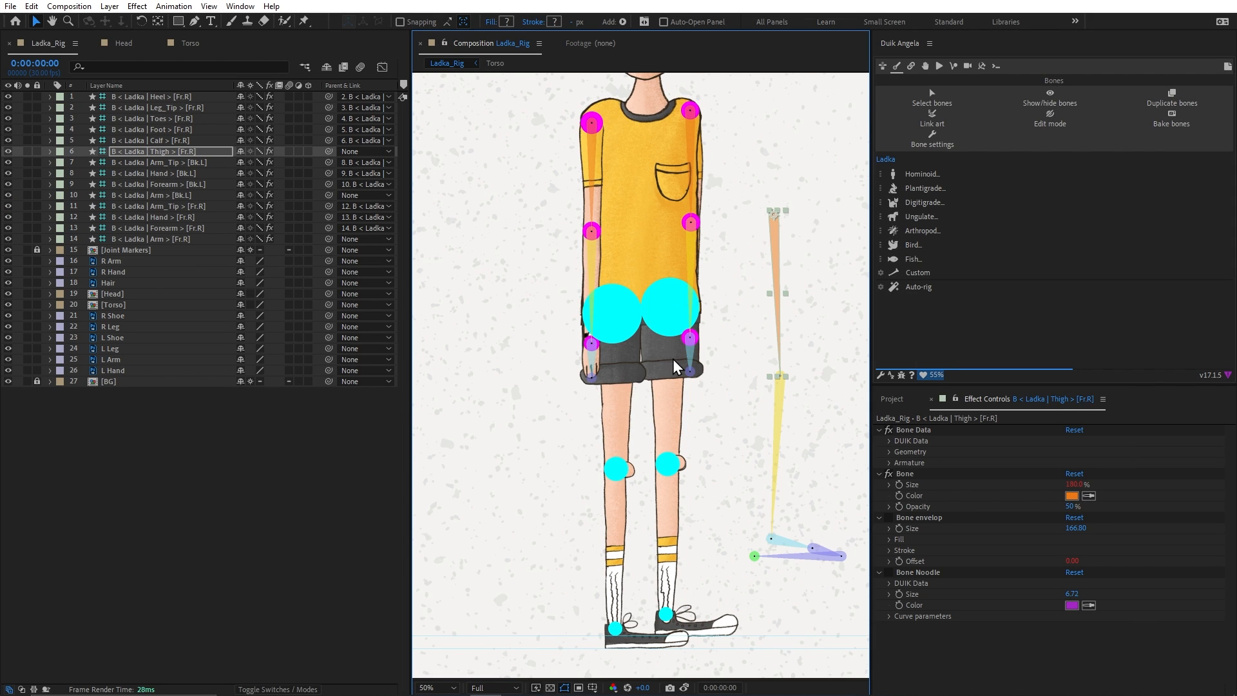
Position the right Thigh bone on the hip marker and the Calf bone on the knee marker
left_click_drag(777, 240, 608, 307)
key("period")
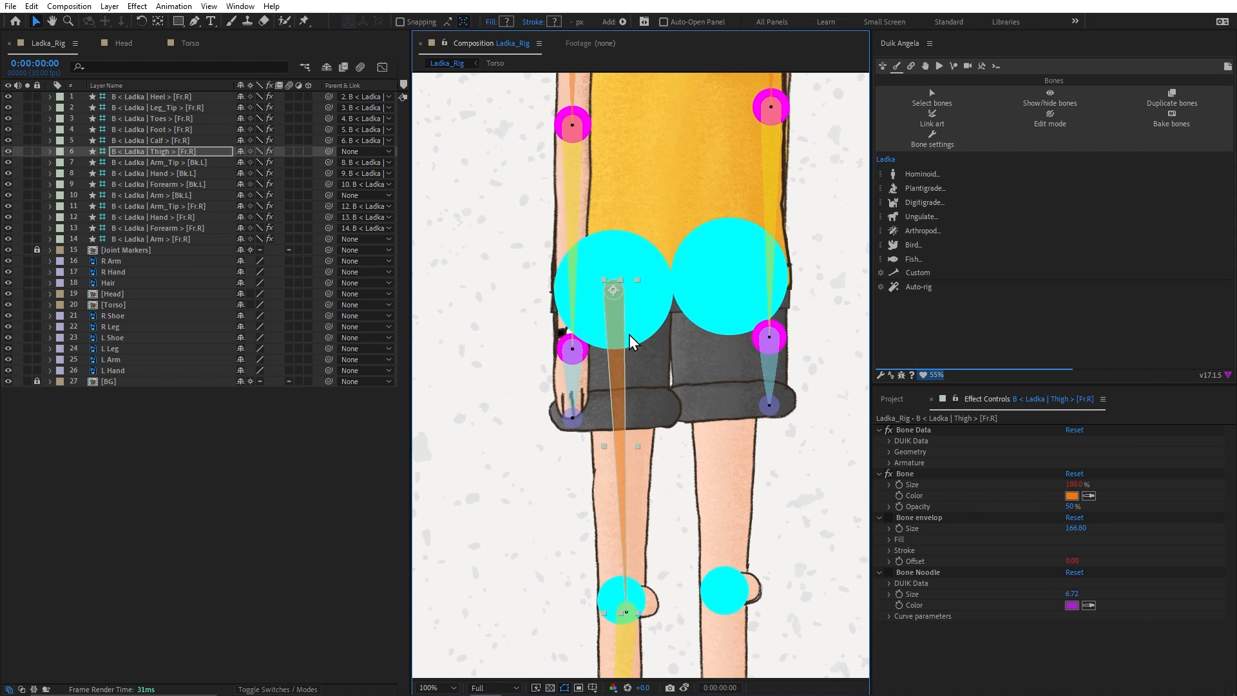
scroll(628, 334, "down", 5)
left_click(641, 449)
key("period")
scroll(677, 290, "down", 5)
key("period")
Move the right Foot bone from the back of the shoe onto the ankle marker
left_click(590, 415)
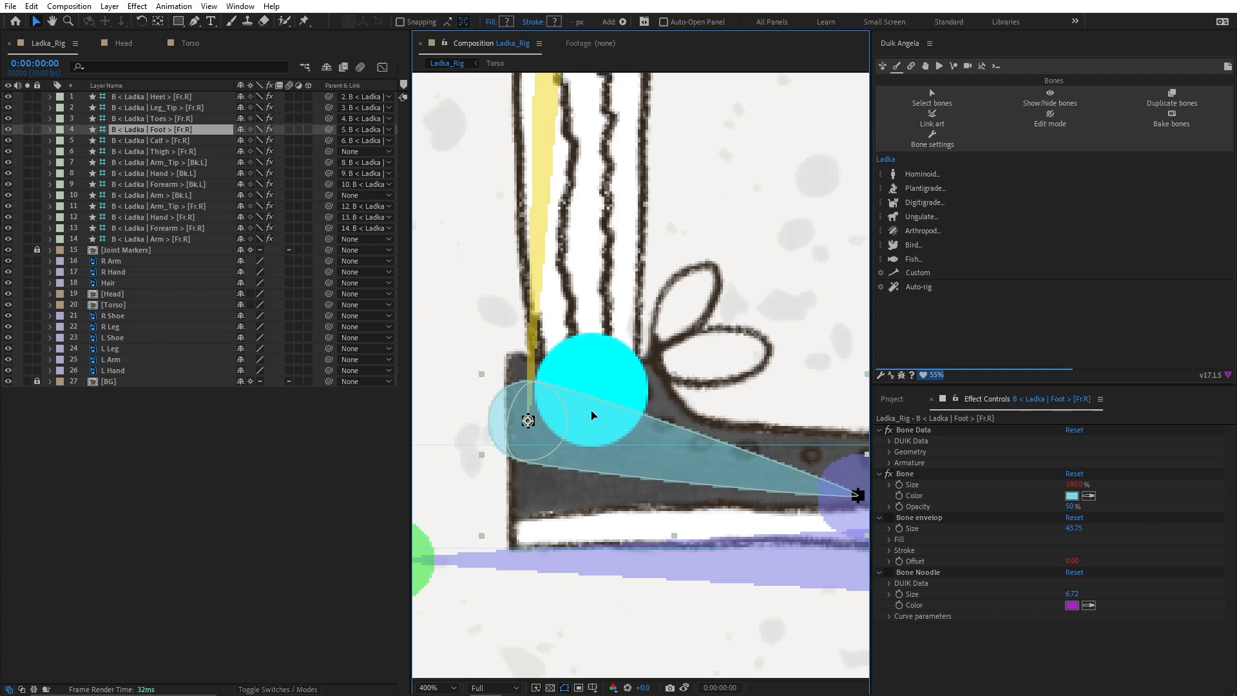
key("Right")
key("Right")
key("Right")
key("Right")
key("Right")
key("Right")
key("Right")
key("Right")
key("Right")
key("Right")
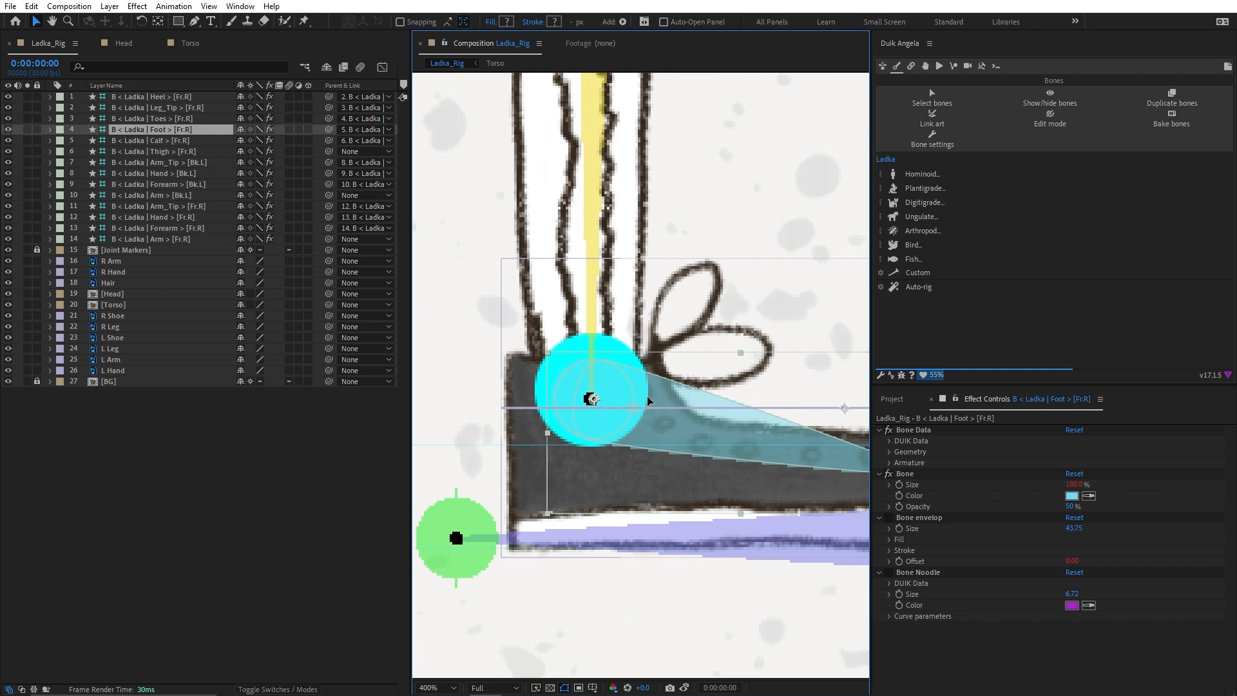
key("Left")
key("Left")
key("Left")
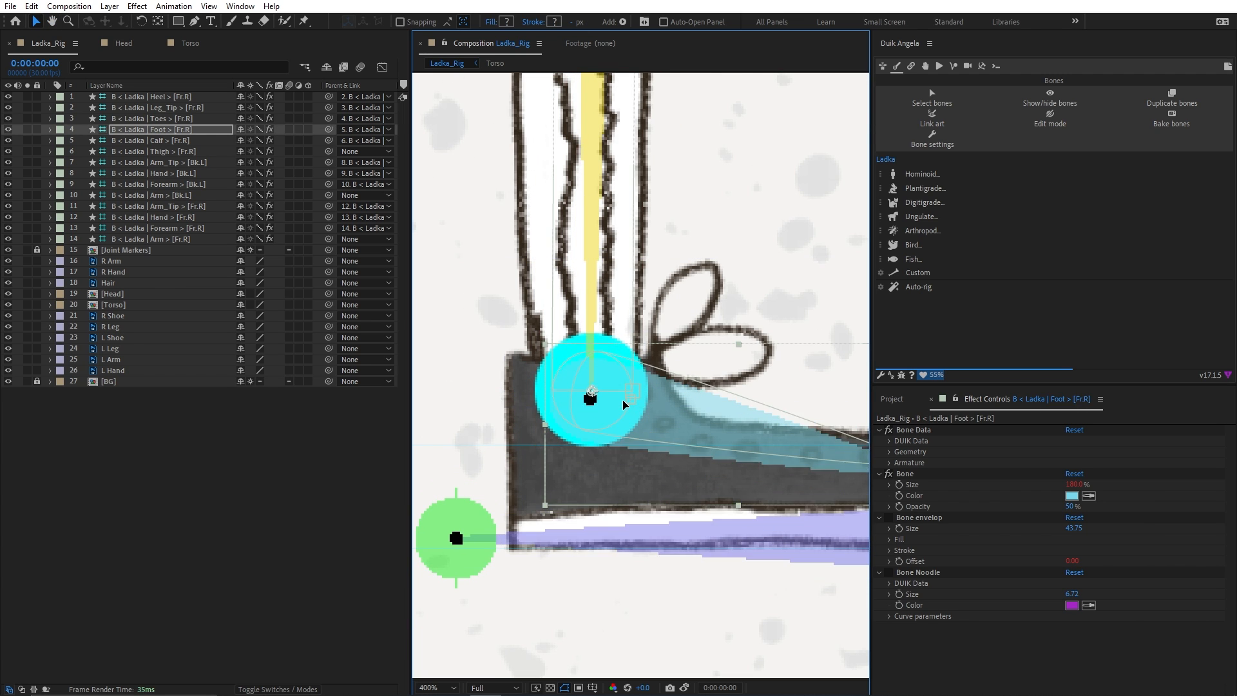
Select all the bones and apply a size of 50% to them in the bone settings
key("comma")
key("comma")
key("comma")
key("comma")
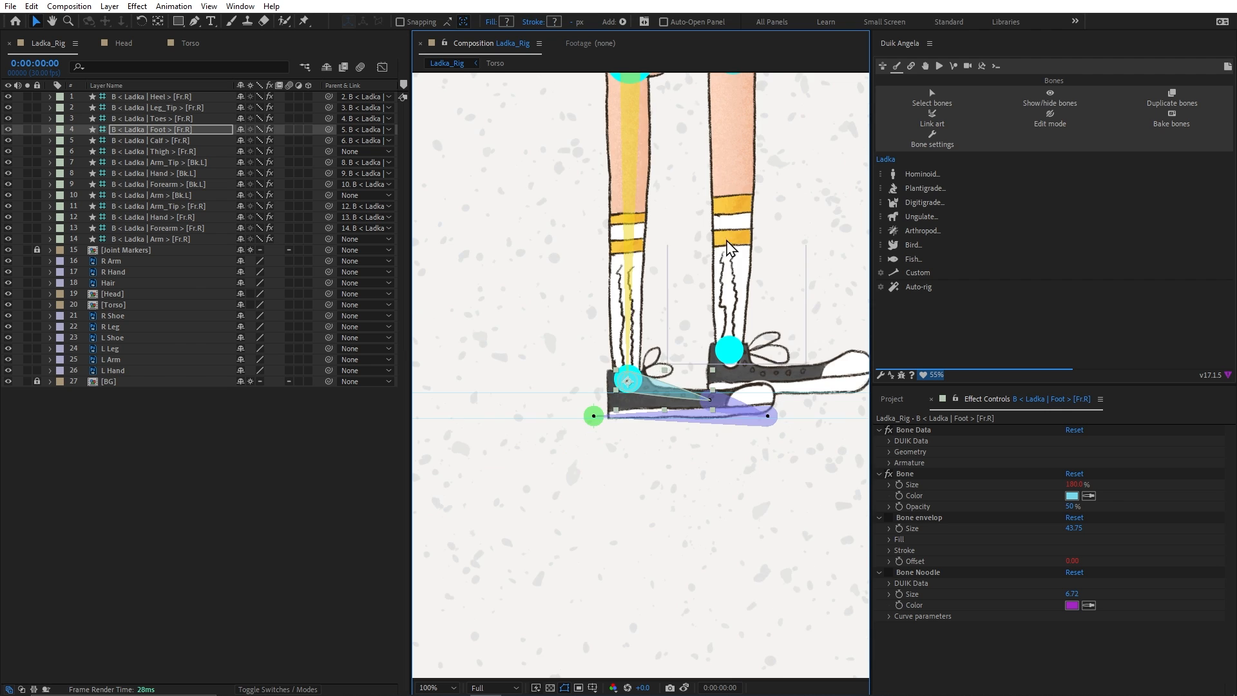
scroll(630, 283, "up", 5)
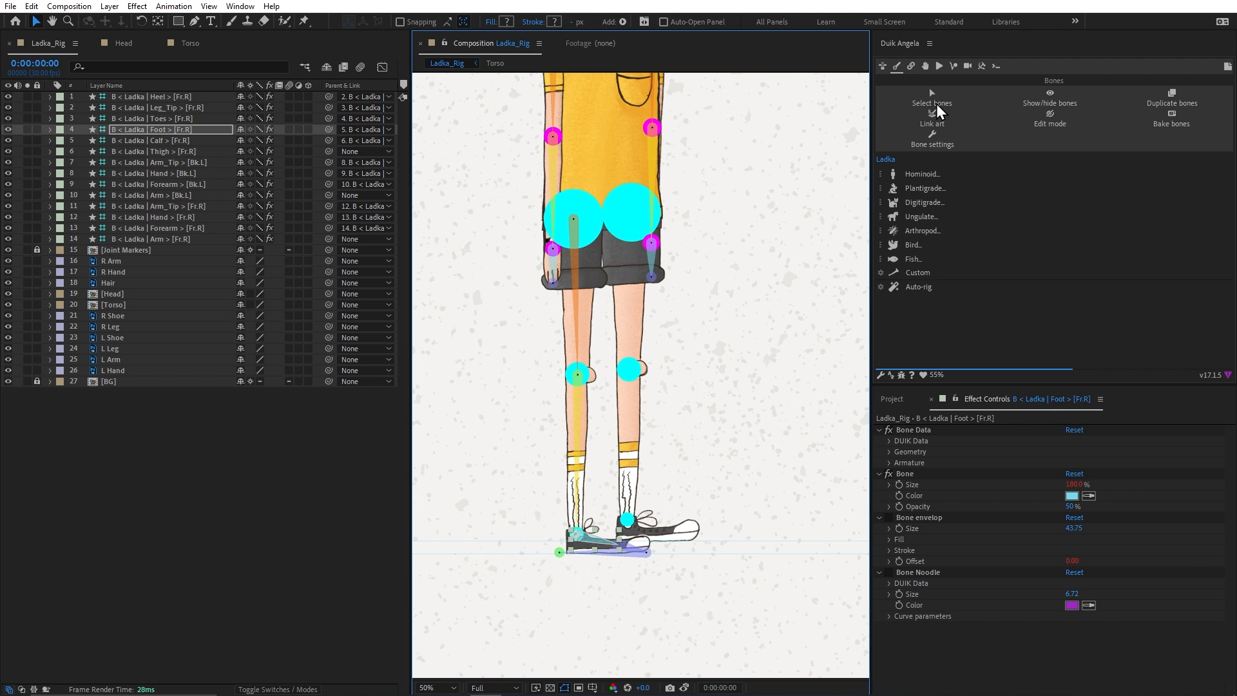
left_click(939, 103)
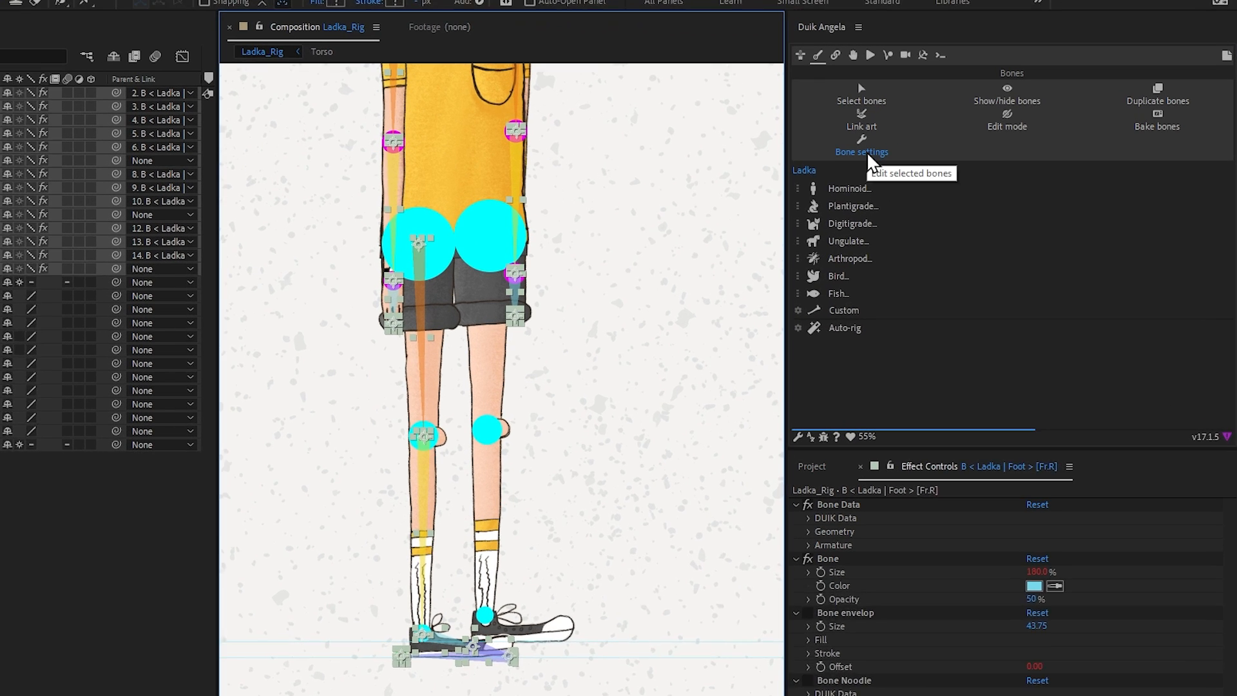
left_click(863, 153)
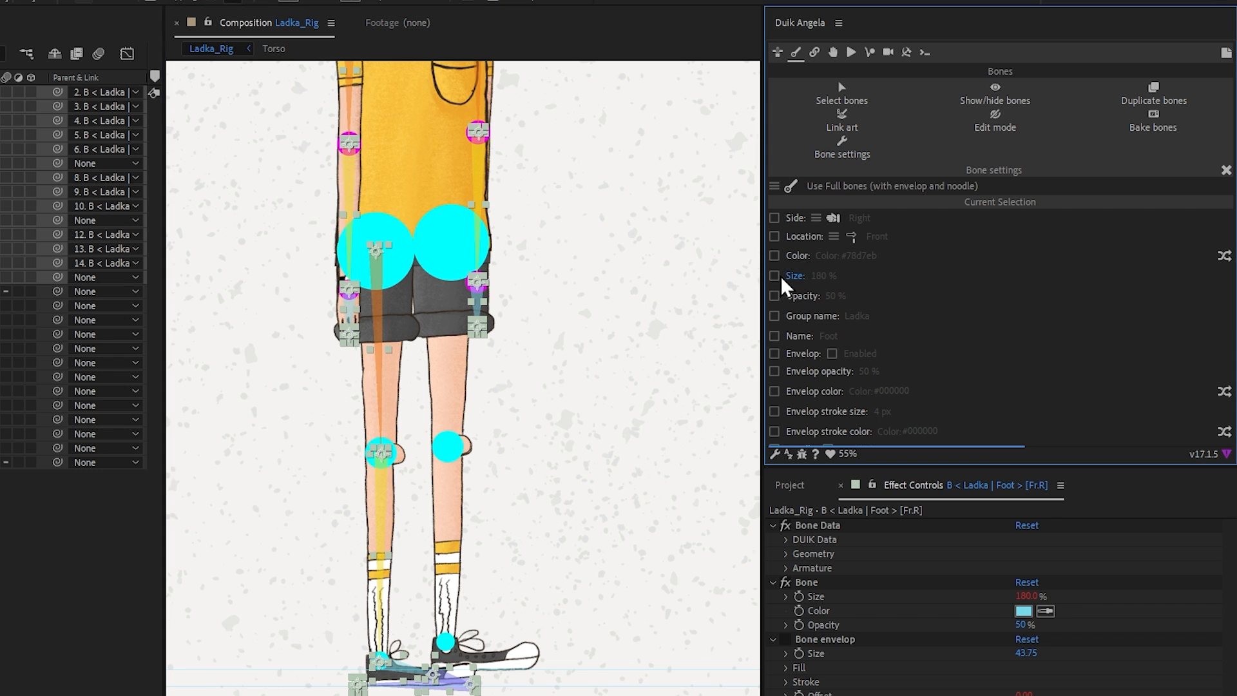
left_click(824, 276)
type("50")
key("Return")
left_click_drag(957, 469, 956, 555)
left_click(1136, 484)
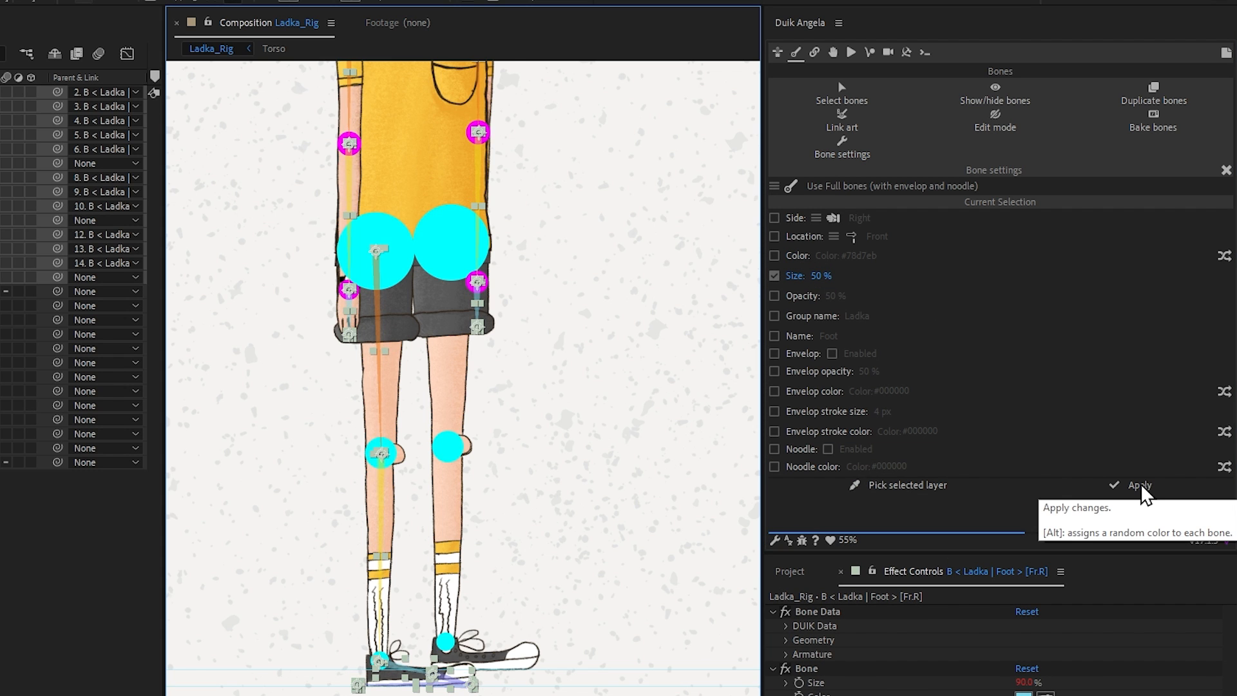
Fine-tune the right Foot bone so it sits exactly at the centre of the ankle marker
scroll(361, 683, "up", 3)
left_click_drag(361, 683, 491, 331)
scroll(409, 348, "up", 2)
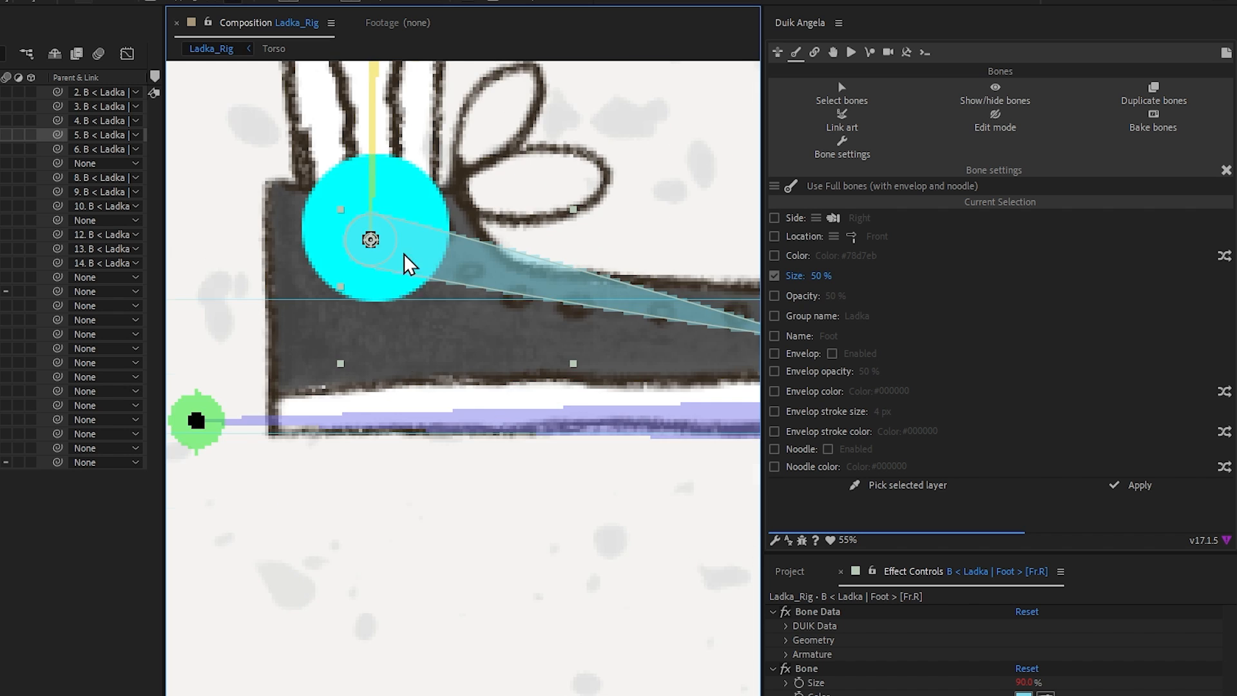
scroll(441, 314, "down", 1)
left_click_drag(519, 280, 326, 206)
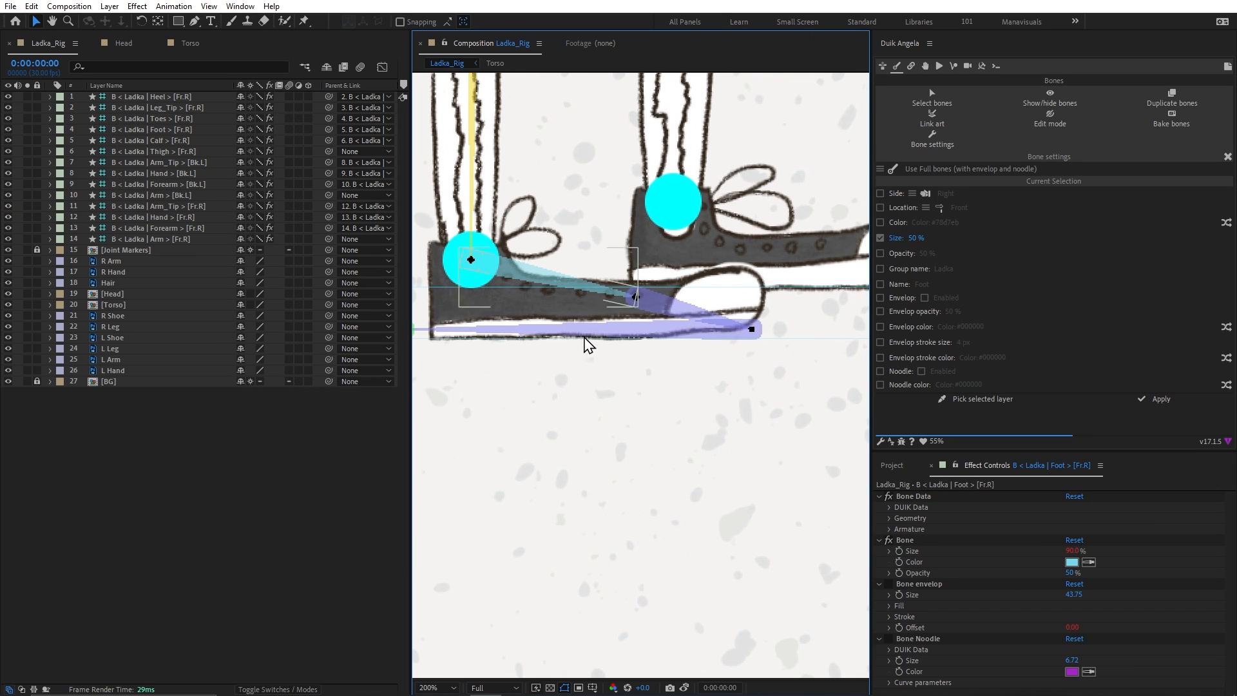
Place the right Toes, Leg_Tip and Heel bones at the ball, front end and back end of the right shoe
left_click(396, 463)
left_click(648, 303)
left_click_drag(661, 306, 690, 333)
left_click(712, 354)
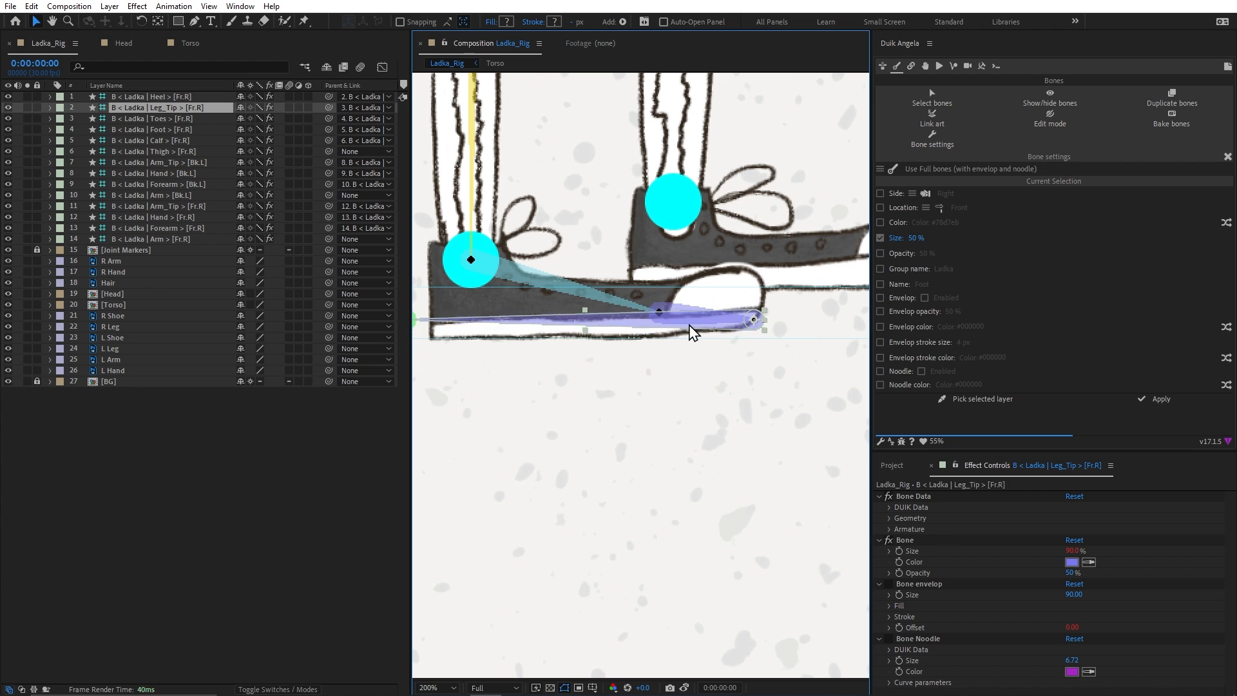
mouse_move(495, 334)
left_mouse_down()
mouse_move(576, 337)
mouse_move(491, 328)
mouse_move(511, 345)
left_mouse_up()
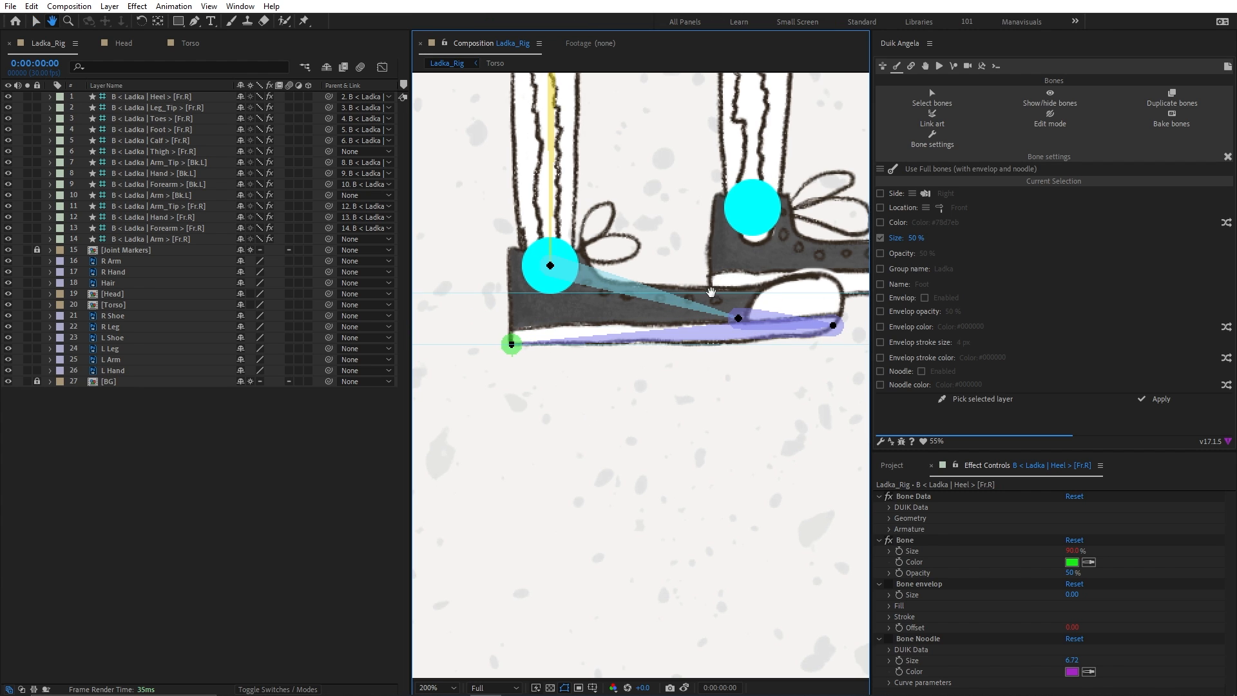
Create a hominoid Back, Left leg armature and apply the 50% bone size to it
scroll(701, 372, "down", 4)
left_click(896, 67)
left_click(923, 174)
left_click(941, 377)
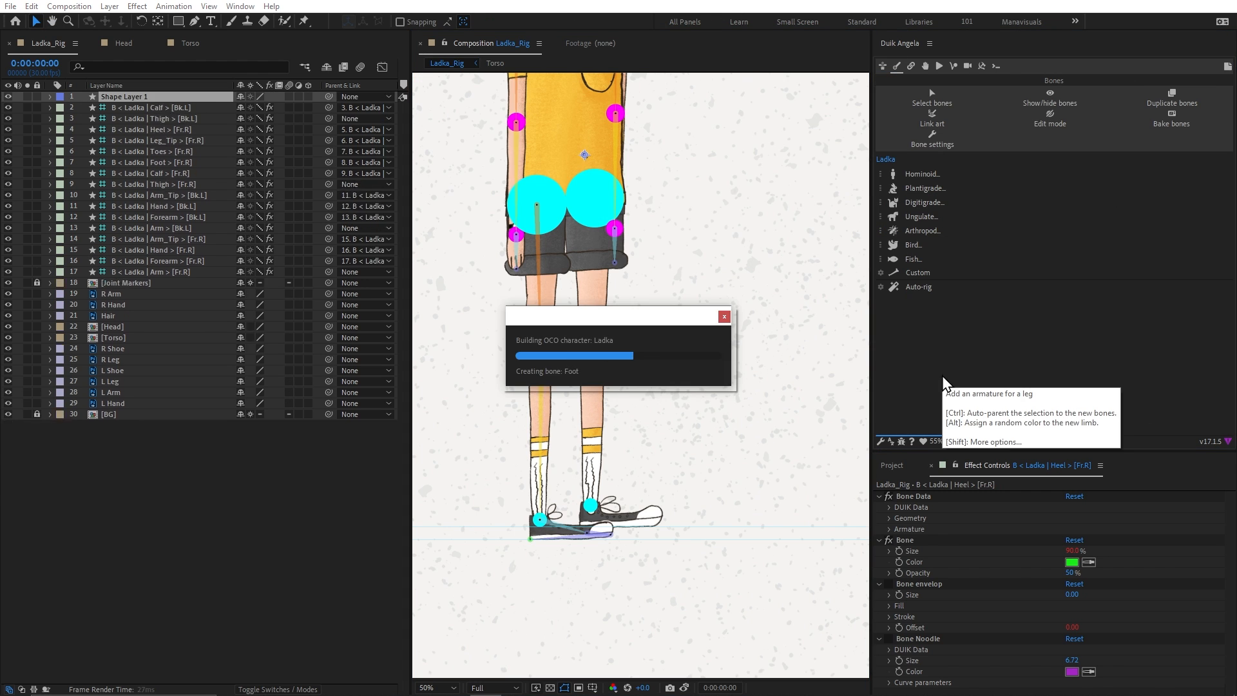
left_click(932, 140)
left_click(1154, 399)
Align the left leg bones with the hip, knee and ankle markers and fit the toe, tip and heel bones to the left shoe
scroll(606, 200, "up", 2)
left_click_drag(715, 378, 656, 374)
left_click_drag(702, 311, 625, 275)
left_click(613, 240)
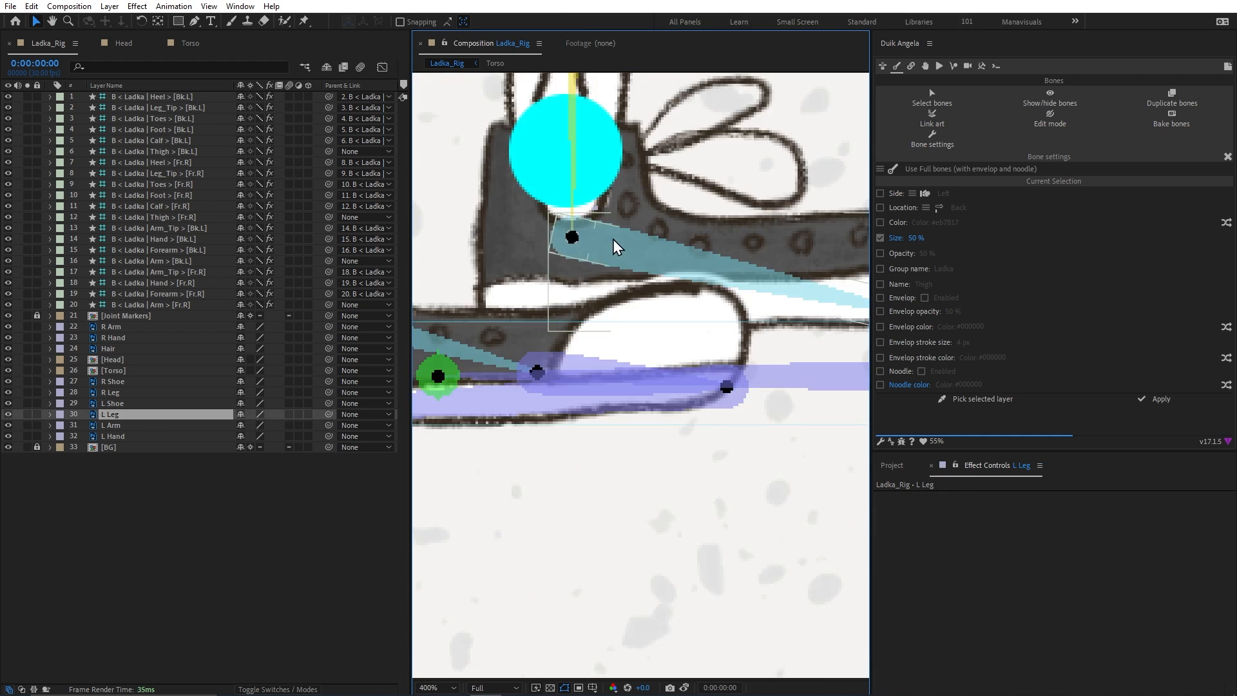
left_click_drag(499, 324, 528, 273)
left_click(705, 314)
left_click(552, 359)
scroll(698, 505, "down", 3)
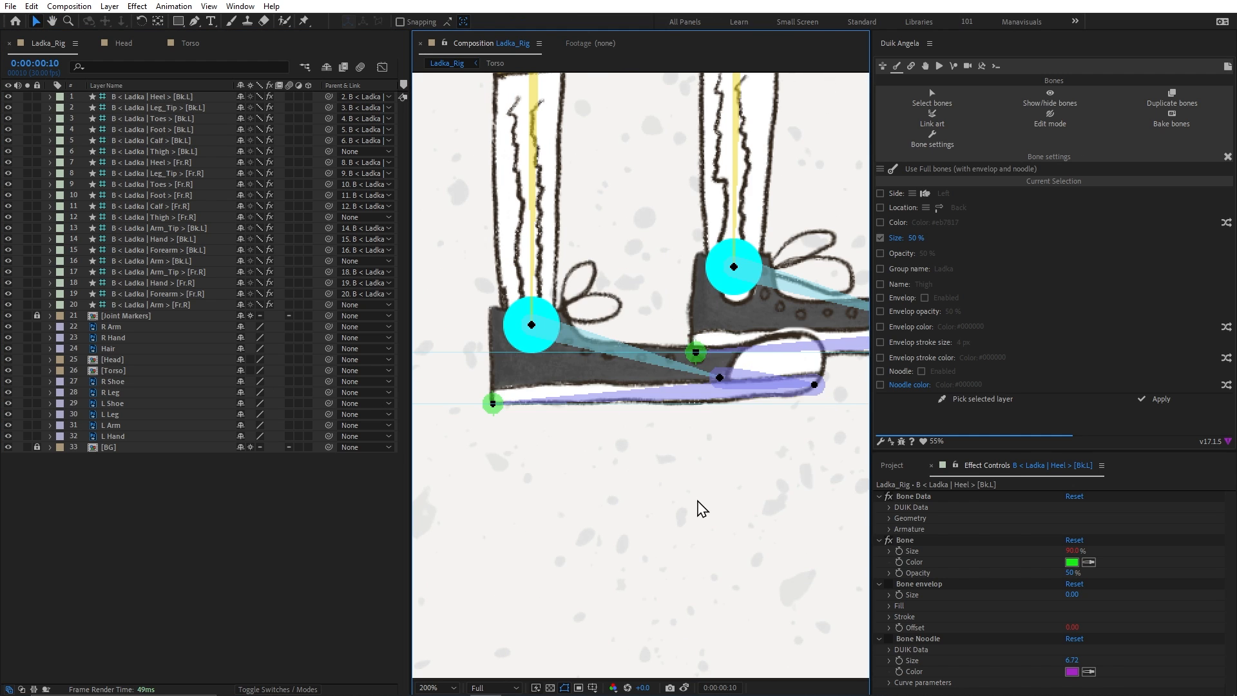
Close the bone settings and create a hominoid spine armature with Head, one Neck layer, 2 Spine layers and Hips, moved beside the body
scroll(771, 277, "down", 5)
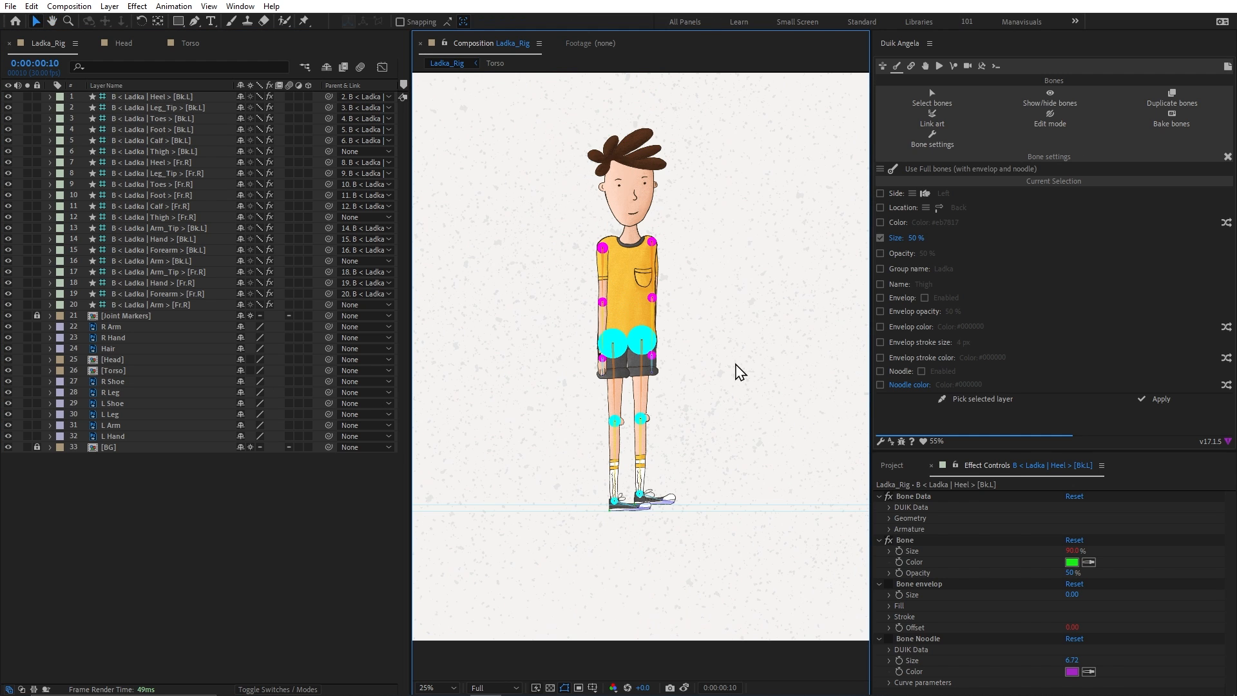
left_click(1227, 156)
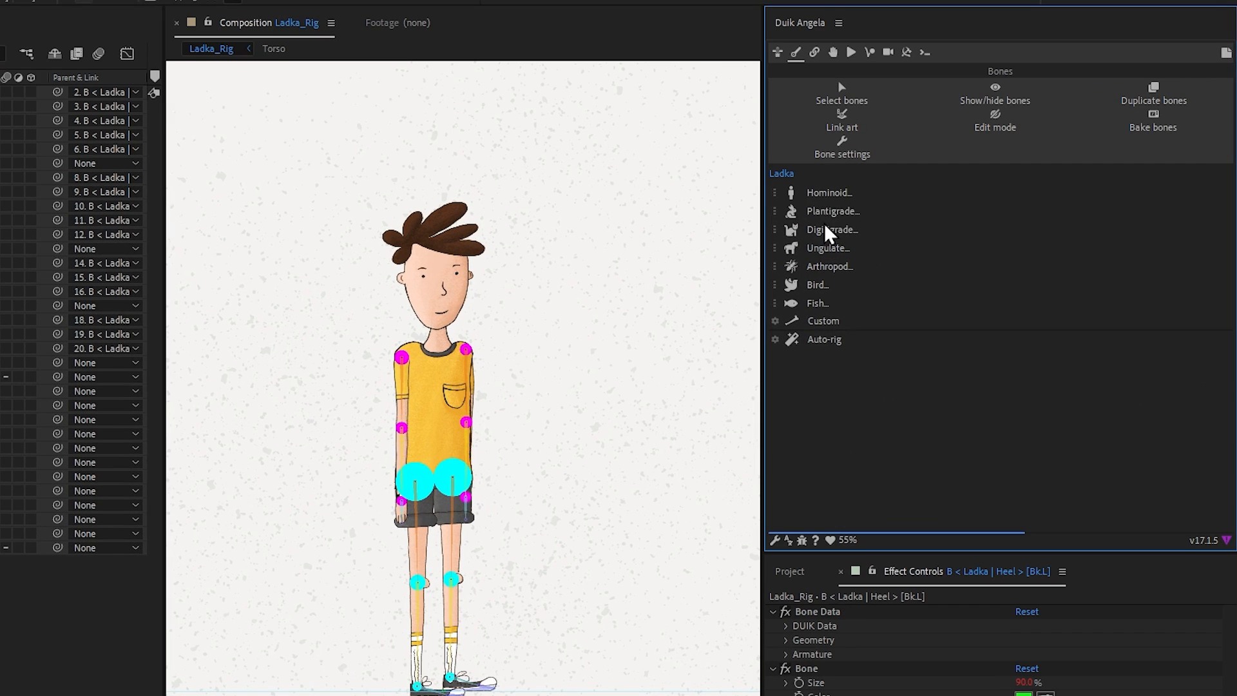
left_click(829, 196)
left_click(844, 244)
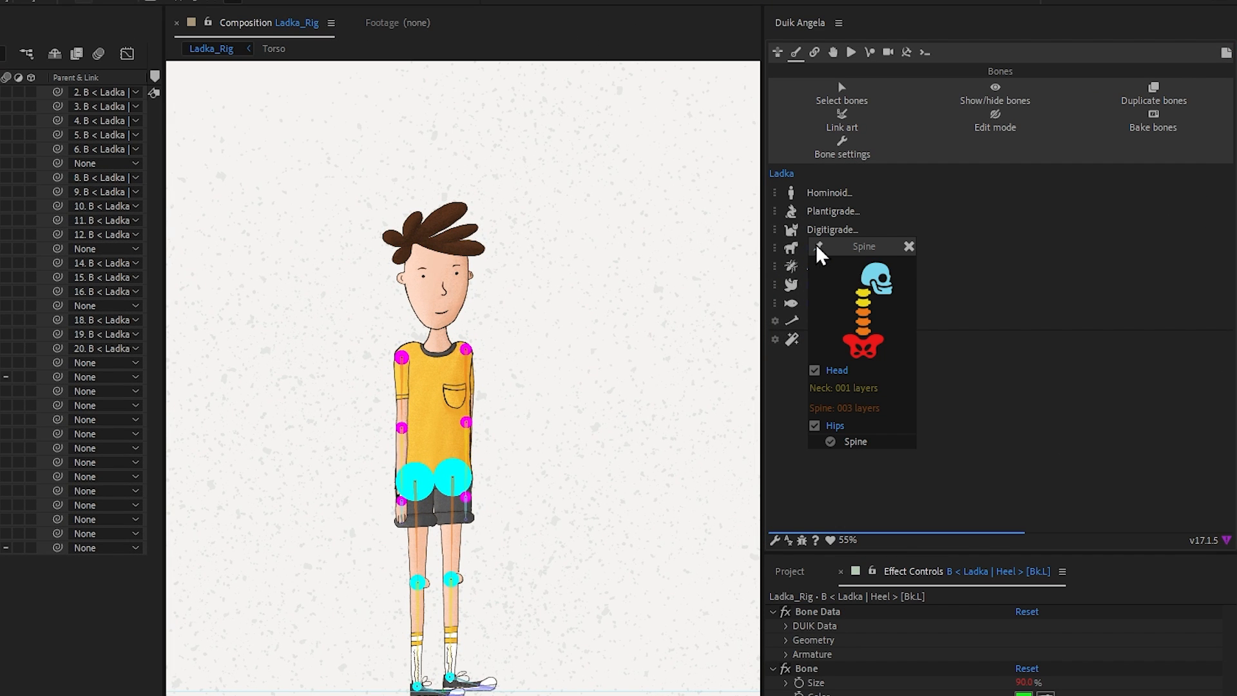
left_click(853, 410)
type("2")
key("Return")
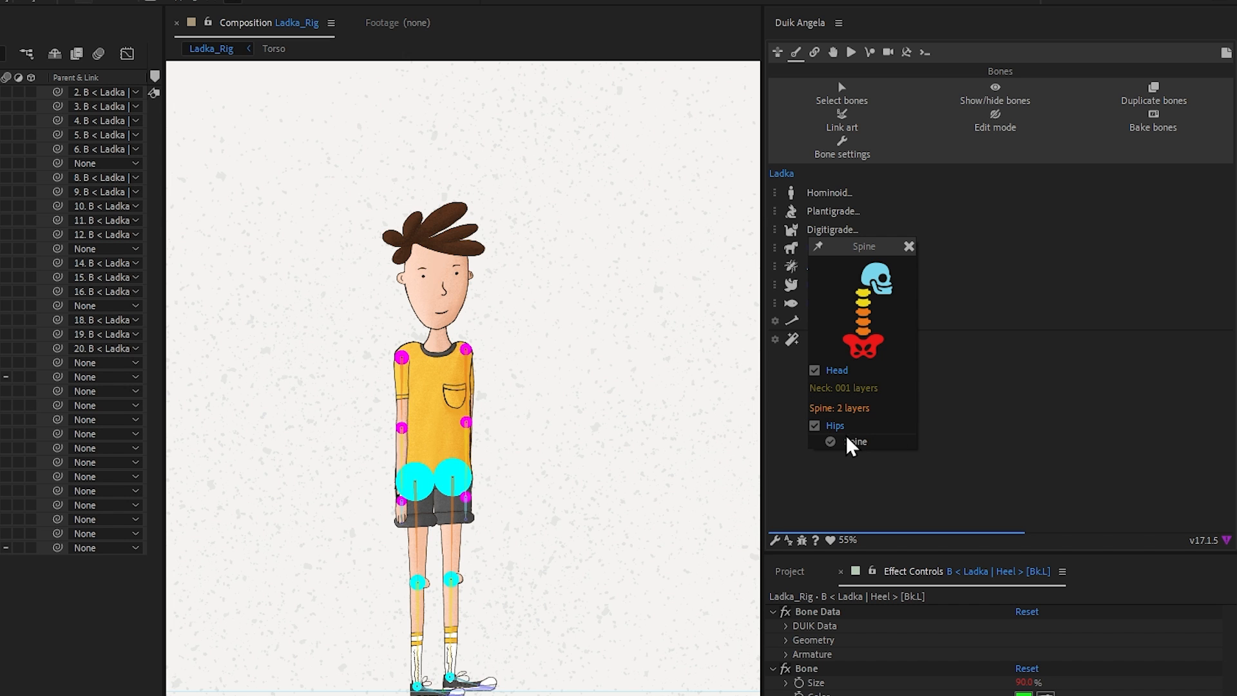
left_click(856, 443)
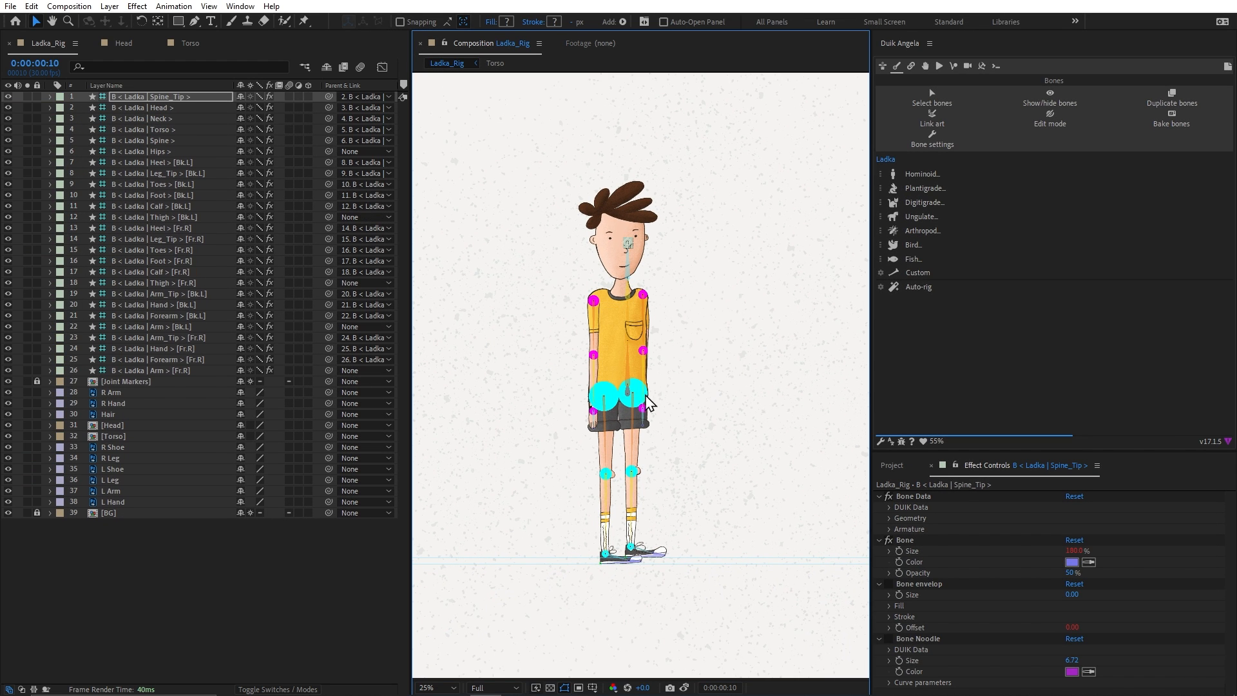
scroll(654, 386, "up", 1)
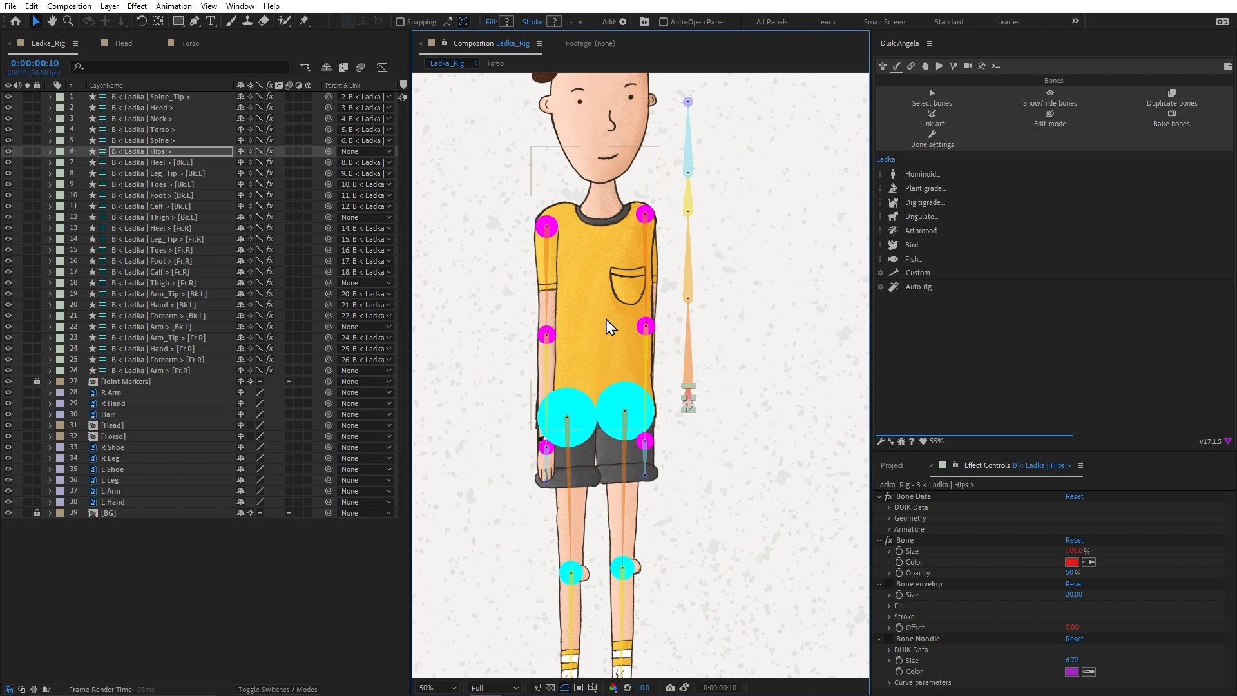
Move the spine armature onto the body, placing its Hips bone midway between the two hip markers
left_click(688, 341)
left_click(688, 257)
left_click(689, 187)
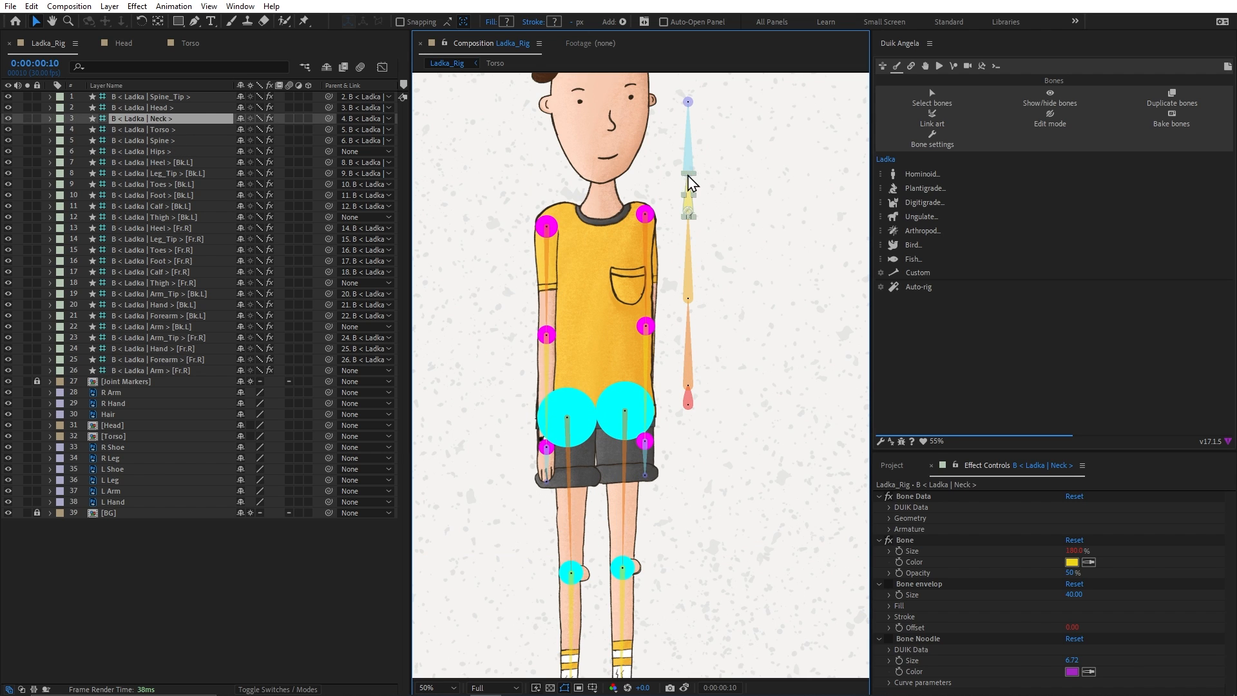
left_click(688, 118)
left_click(689, 102)
left_click_drag(688, 401, 597, 412)
Fit the Spine, Torso and Neck joints along the body's centre line, from just above the hips up to the shirt collar
scroll(597, 412, "up", 2)
left_click(619, 332)
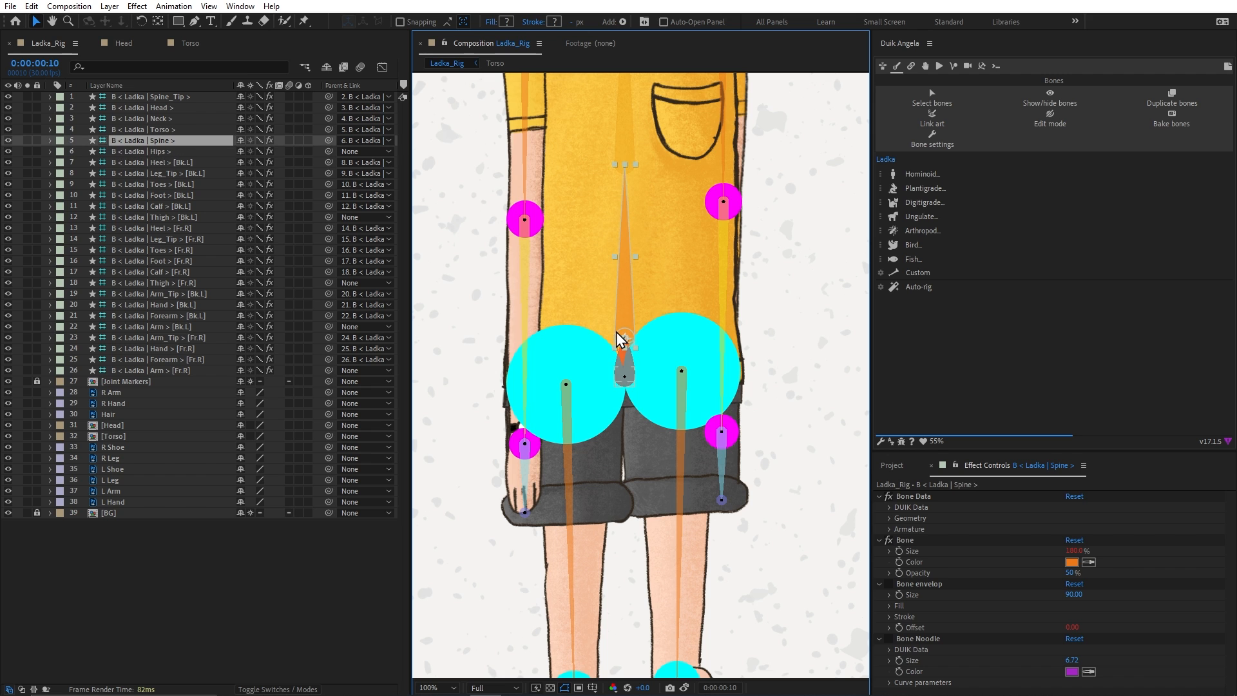
scroll(674, 238, "up", 3)
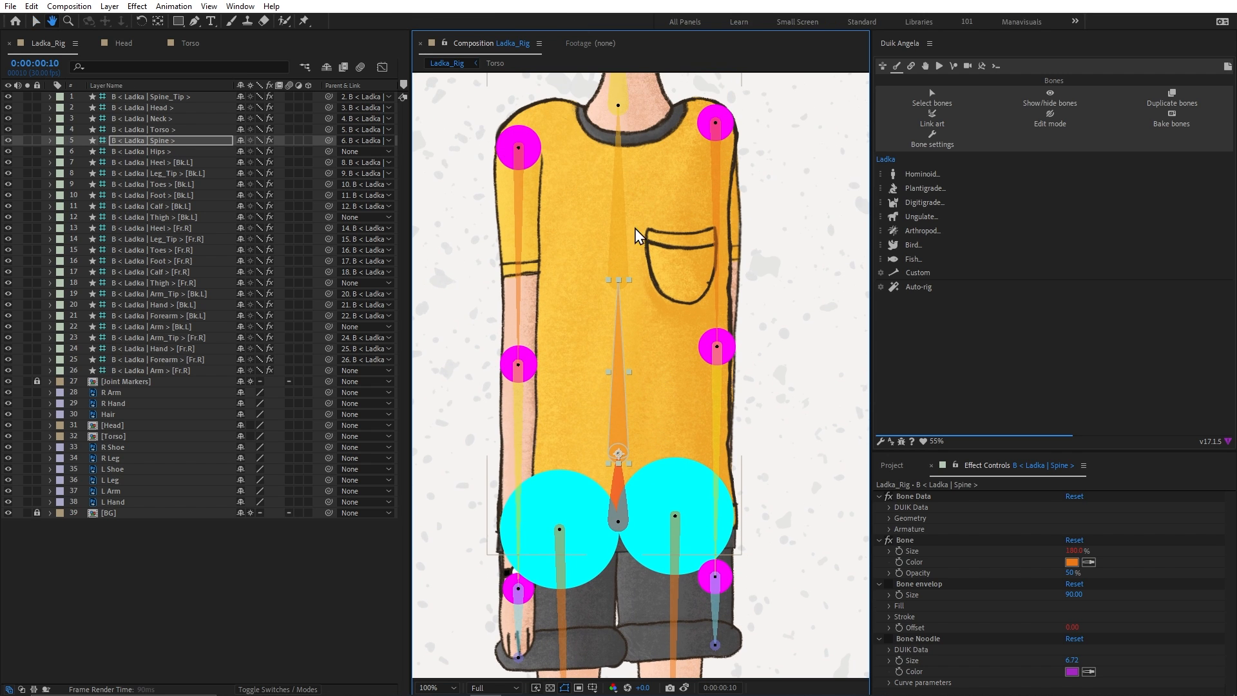
left_click(625, 292)
left_click(620, 138)
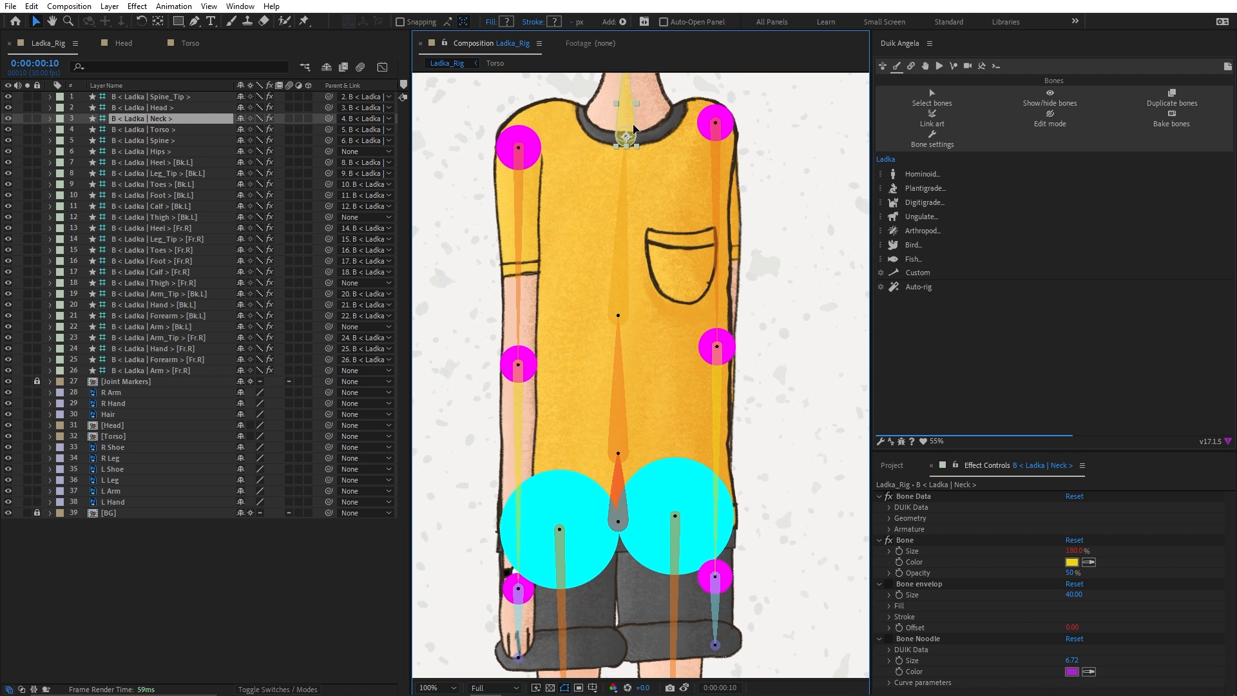
Hide the Head layer temporarily to place the Head bone at the upper end of the neck, and show the layer again
scroll(636, 106, "up", 3)
left_click(628, 195)
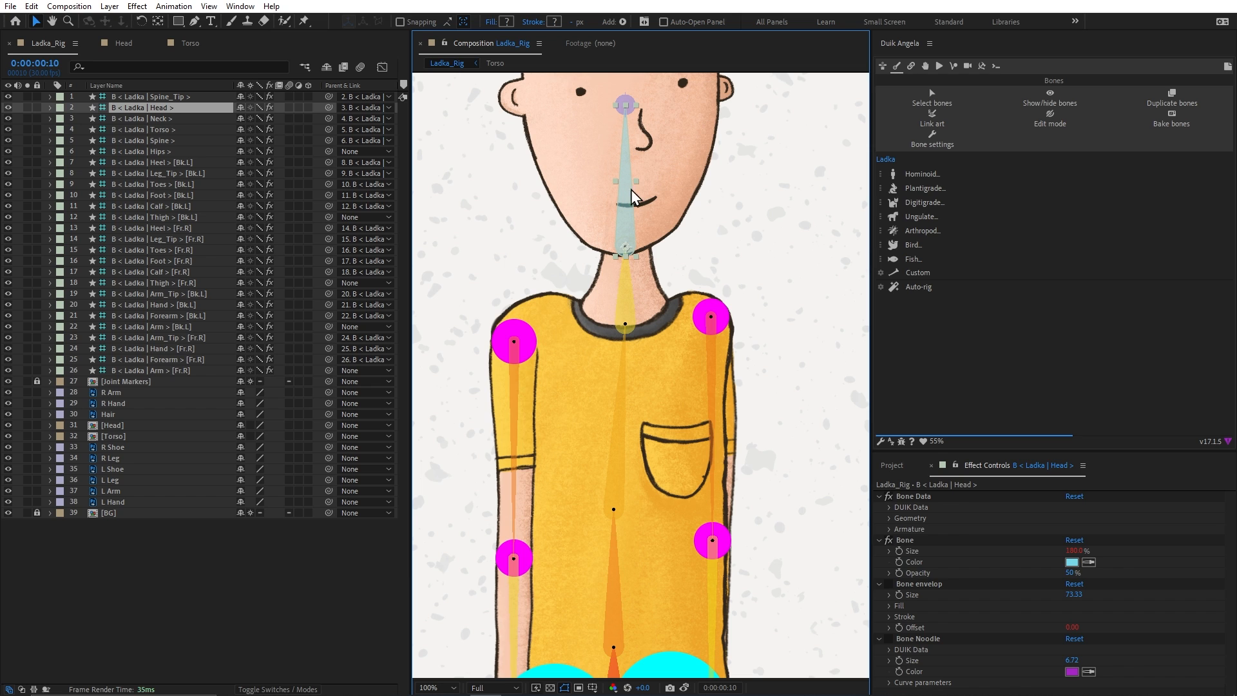
left_click(683, 157)
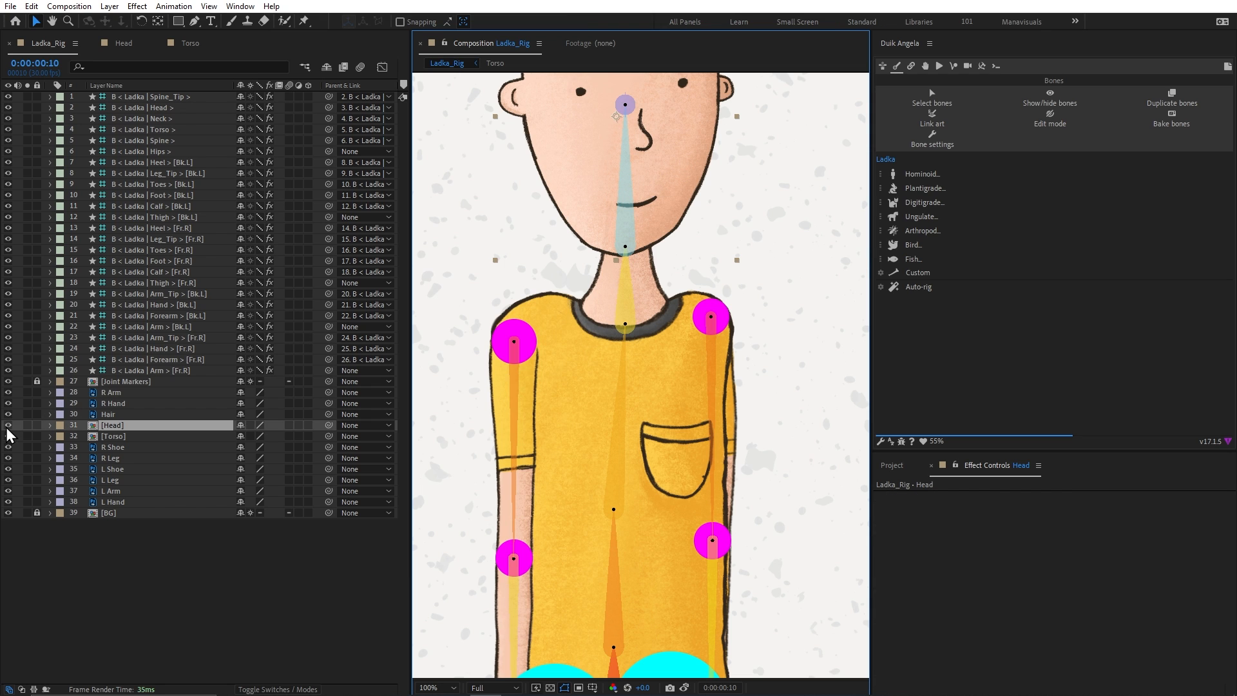
left_click(8, 426)
left_click(625, 171)
left_click_drag(625, 172, 628, 114)
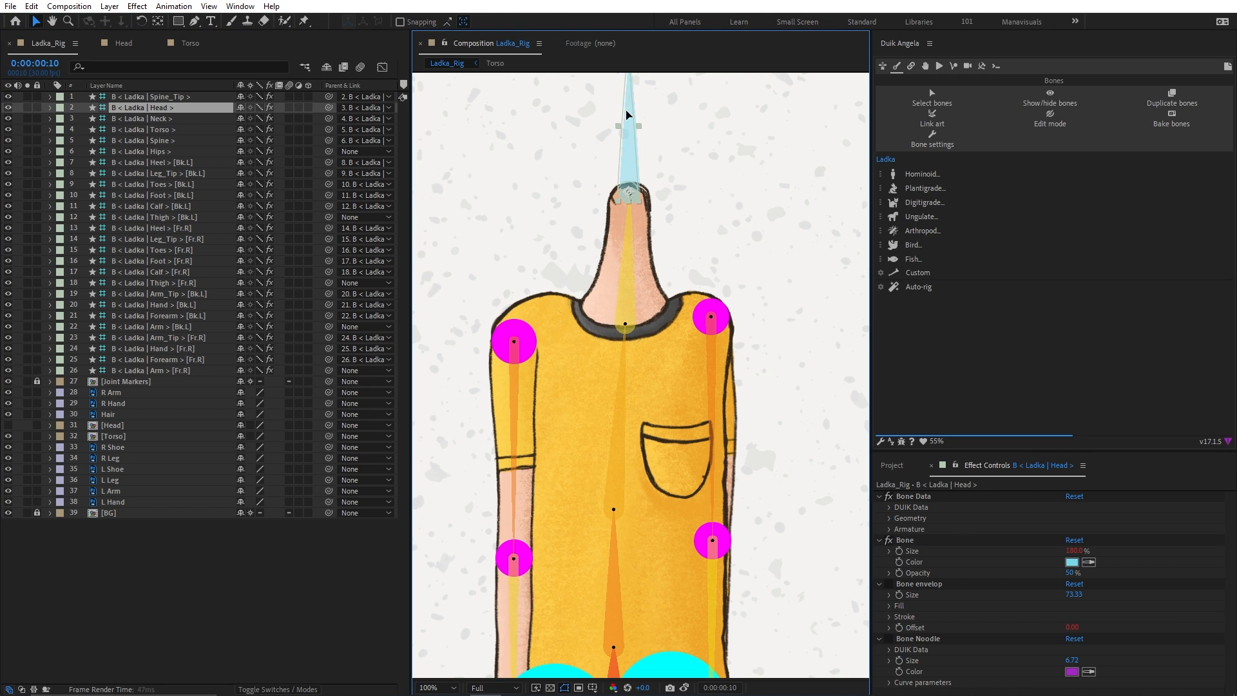
scroll(629, 122, "up", 3)
left_click(8, 425)
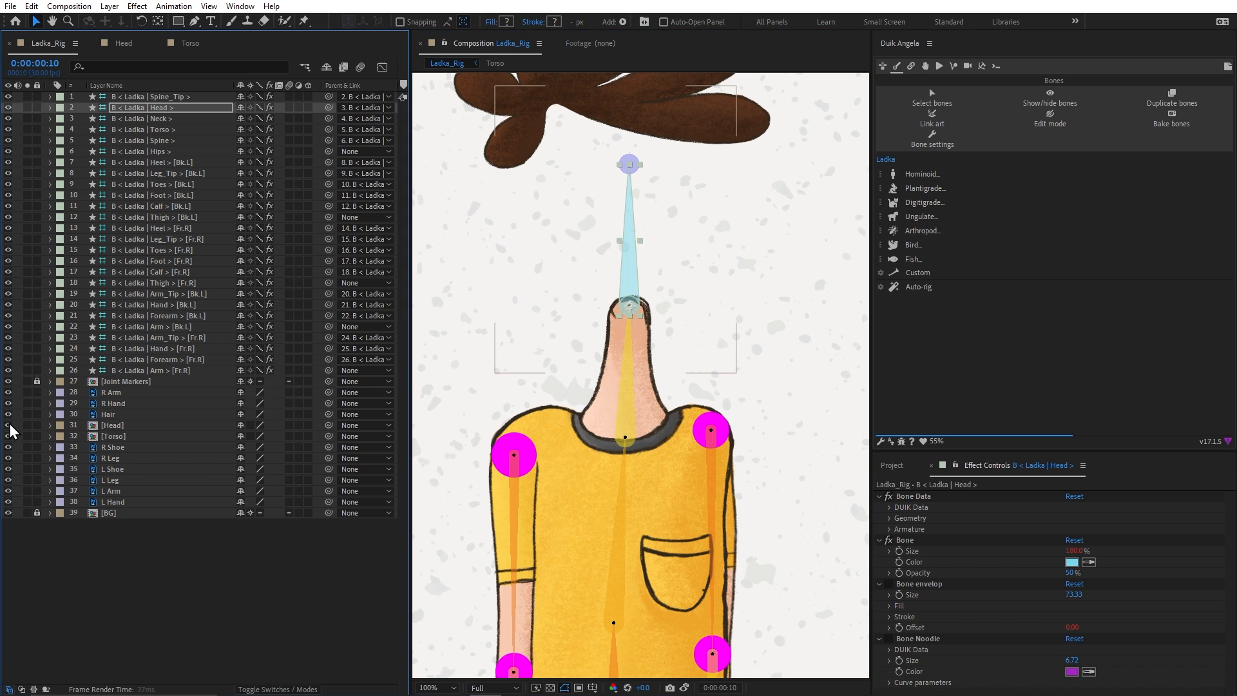
Hide the Hair layer temporarily to place the Spine_Tip bone at the crown of the head, and show the hair again
left_click(650, 106)
left_click(8, 414)
key("space")
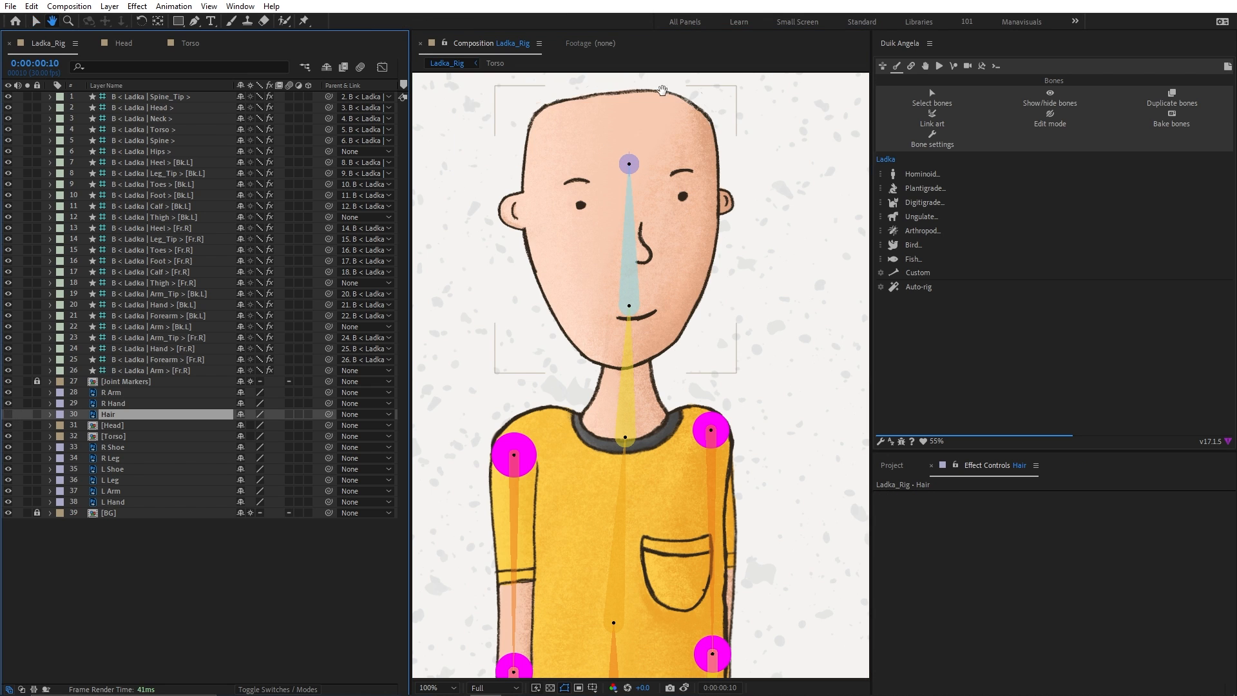
left_click_drag(662, 90, 681, 173)
scroll(681, 173, "up", 1)
left_click_drag(704, 102, 693, 263)
left_click_drag(659, 281, 660, 140)
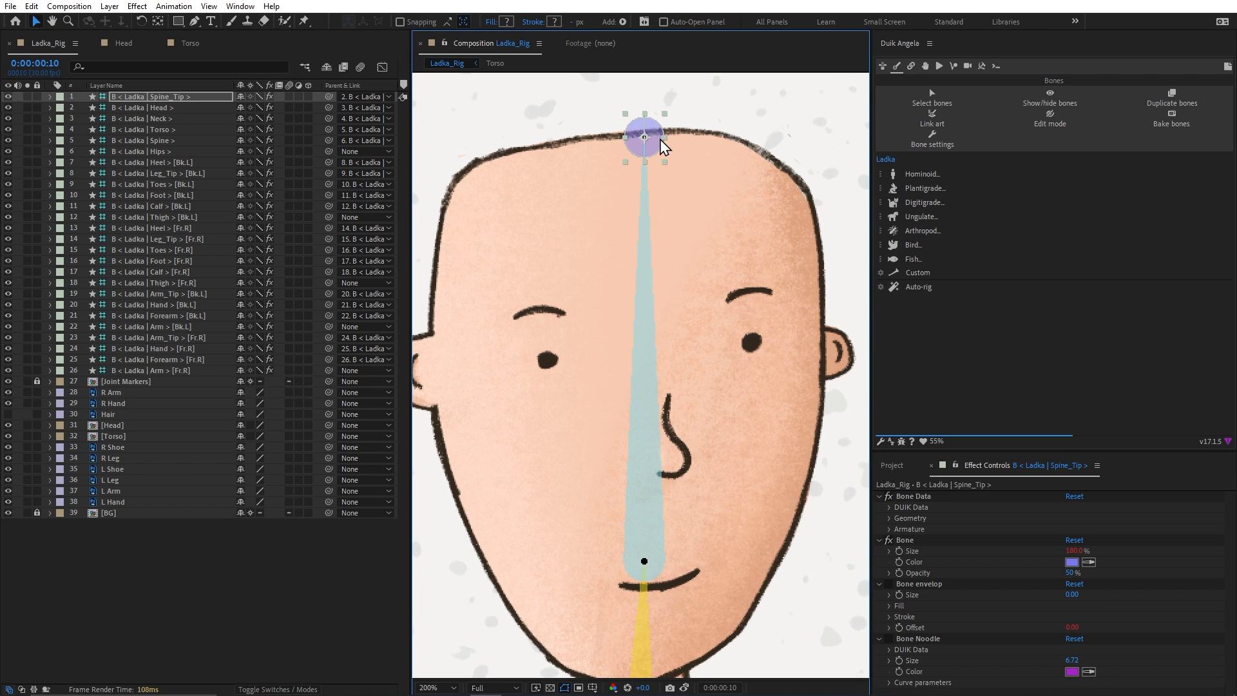
left_click(8, 414)
key("h")
scroll(712, 245, "down", 3)
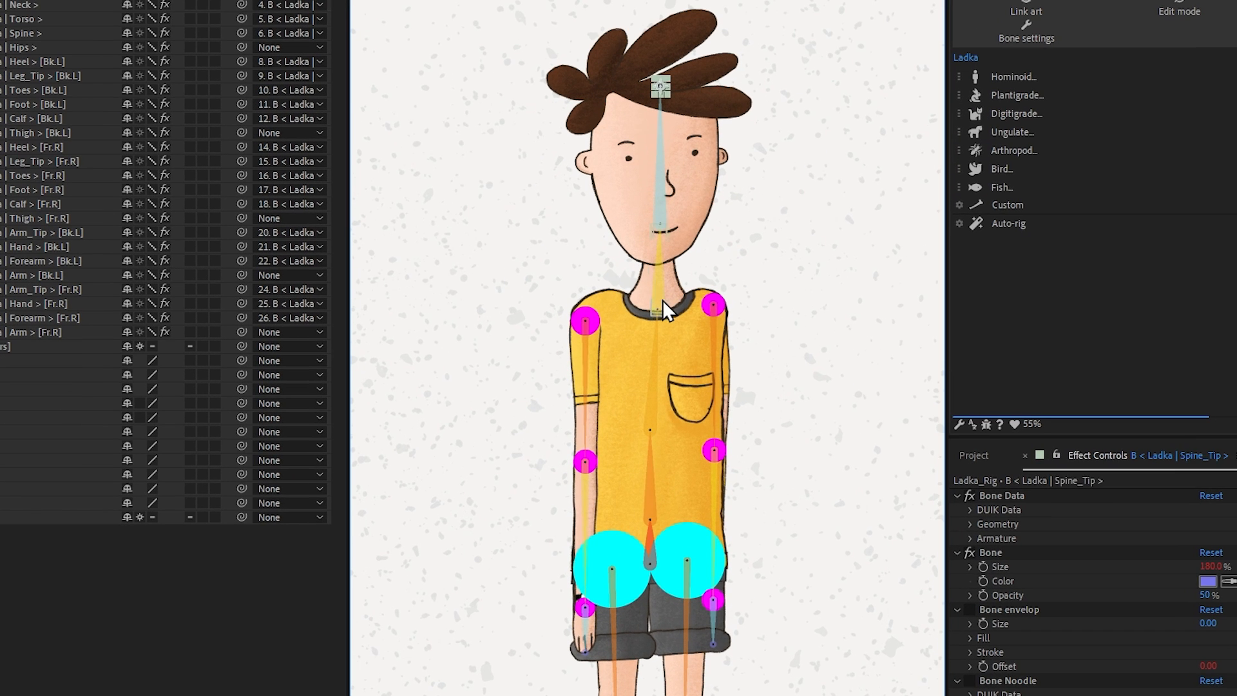
Try shifting the Neck and Torso bones to test how the bones above them follow, and undo the trial moves
left_click(650, 352)
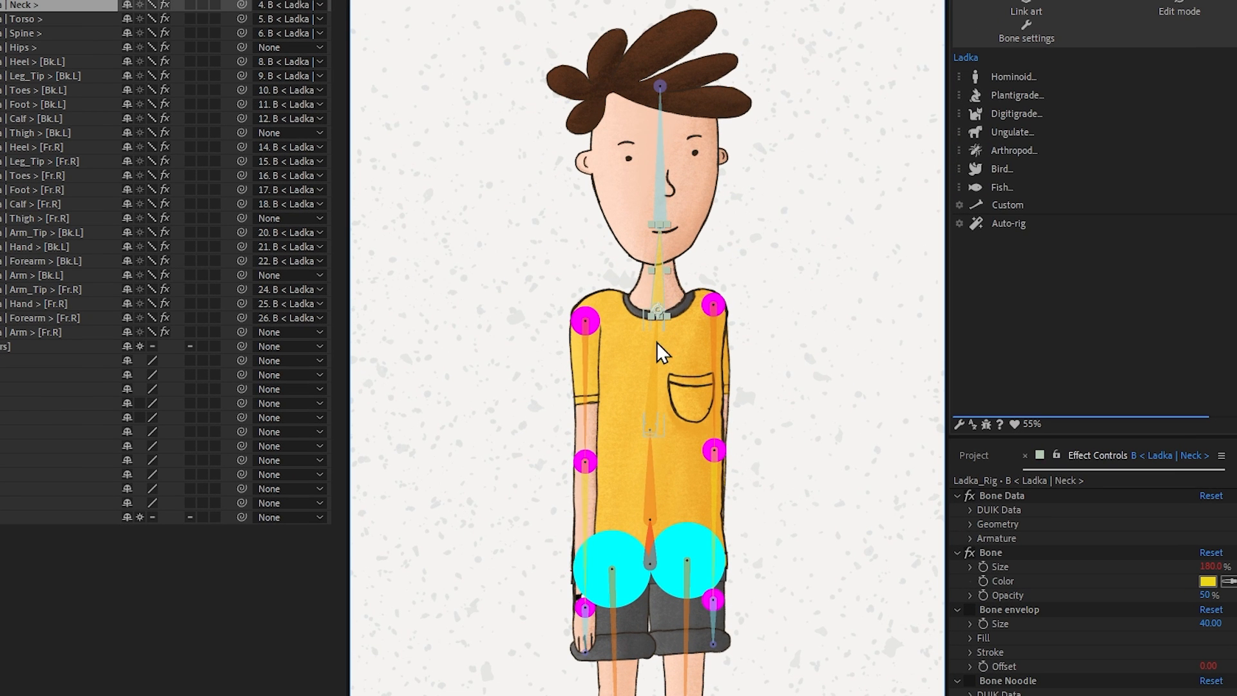
left_click(647, 434)
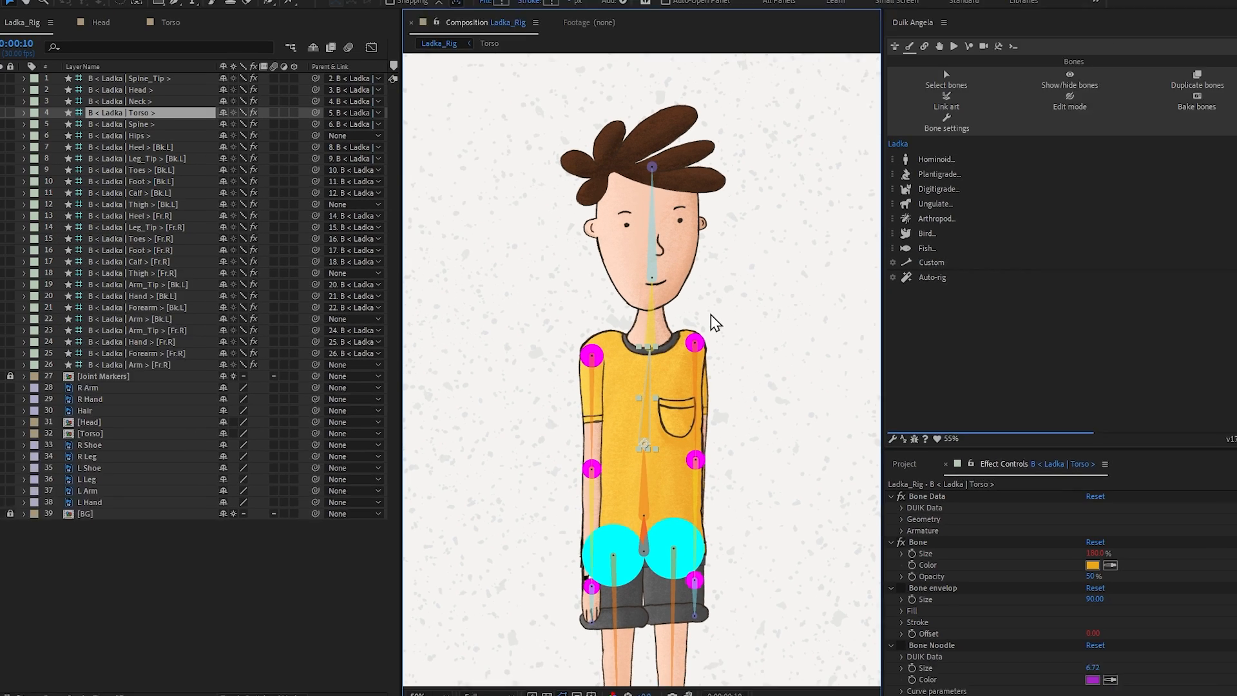
left_click(648, 350)
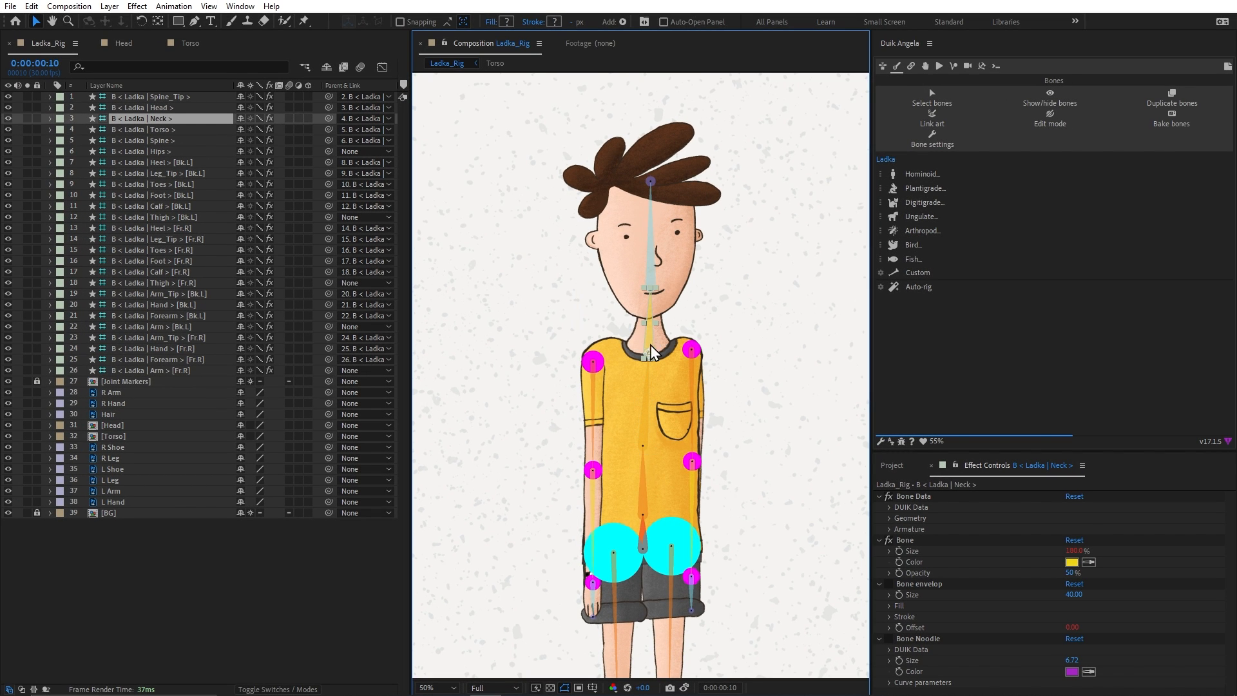
scroll(648, 353, "up", 1)
left_click_drag(703, 272, 705, 253)
scroll(696, 261, "down", 2)
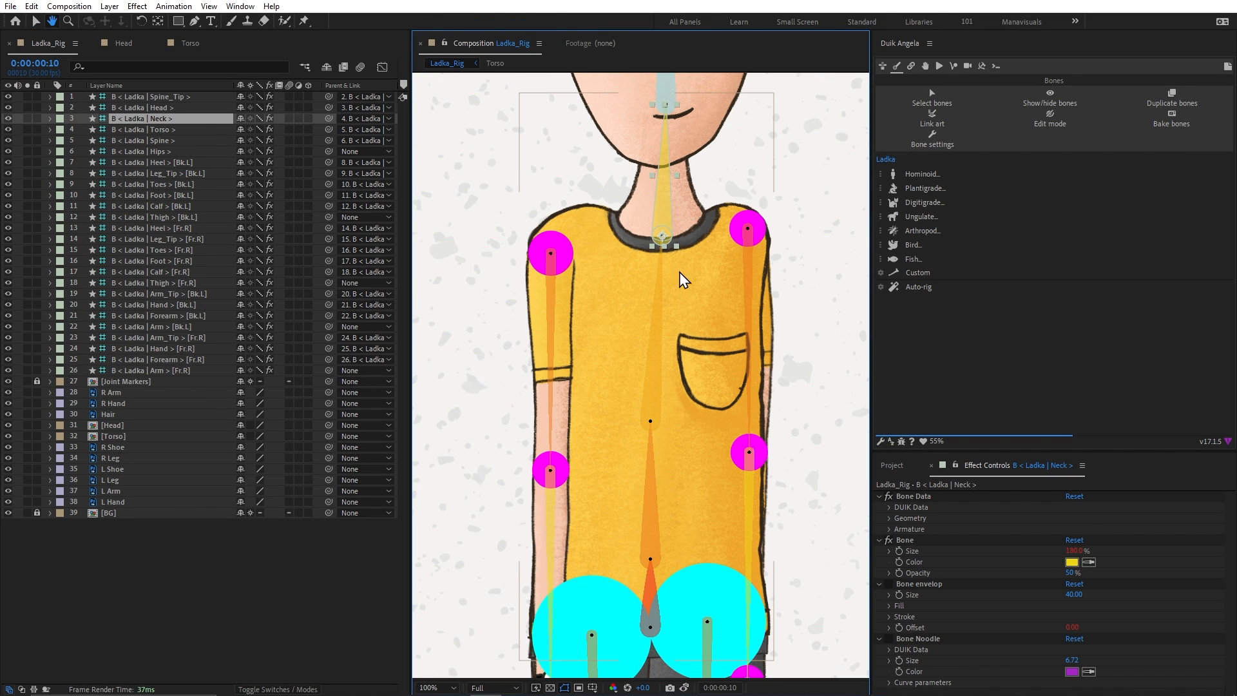
left_click(655, 390)
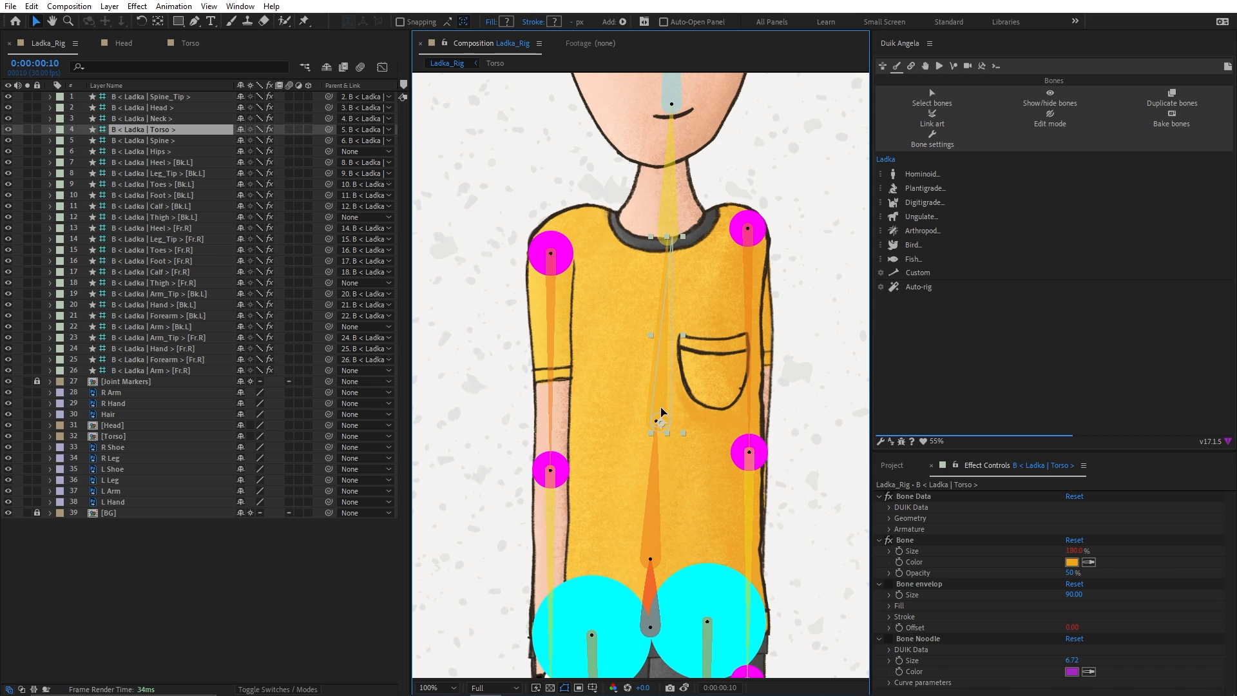
key("h")
left_click_drag(773, 146, 768, 318)
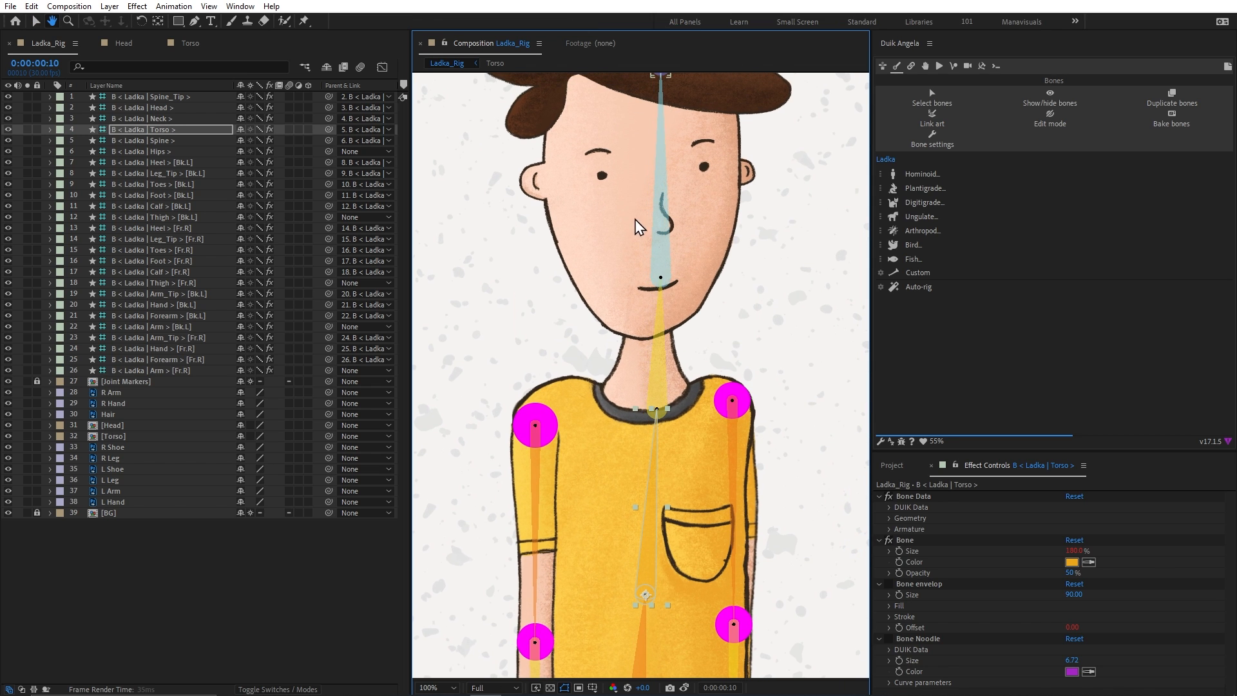
key("v")
key("ctrl+z")
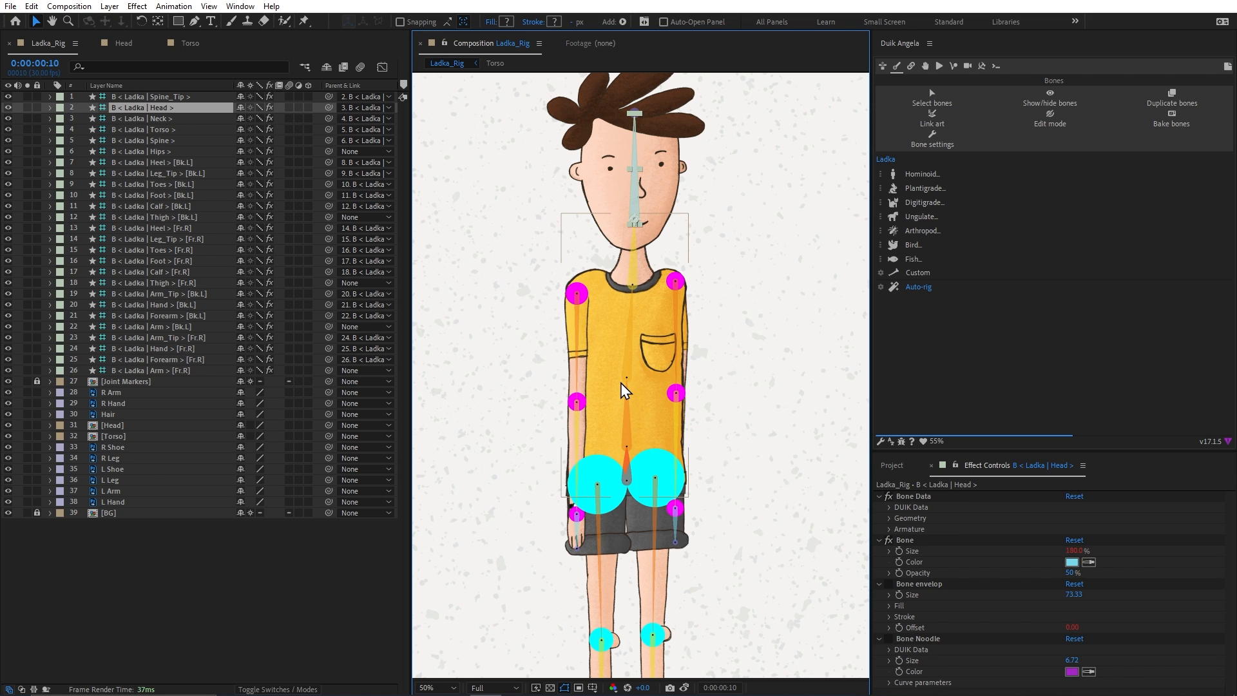
Use bone edit mode to nudge the Torso joint and the Spine joint individually, smoothing the chain between hips and neck
left_click(628, 368)
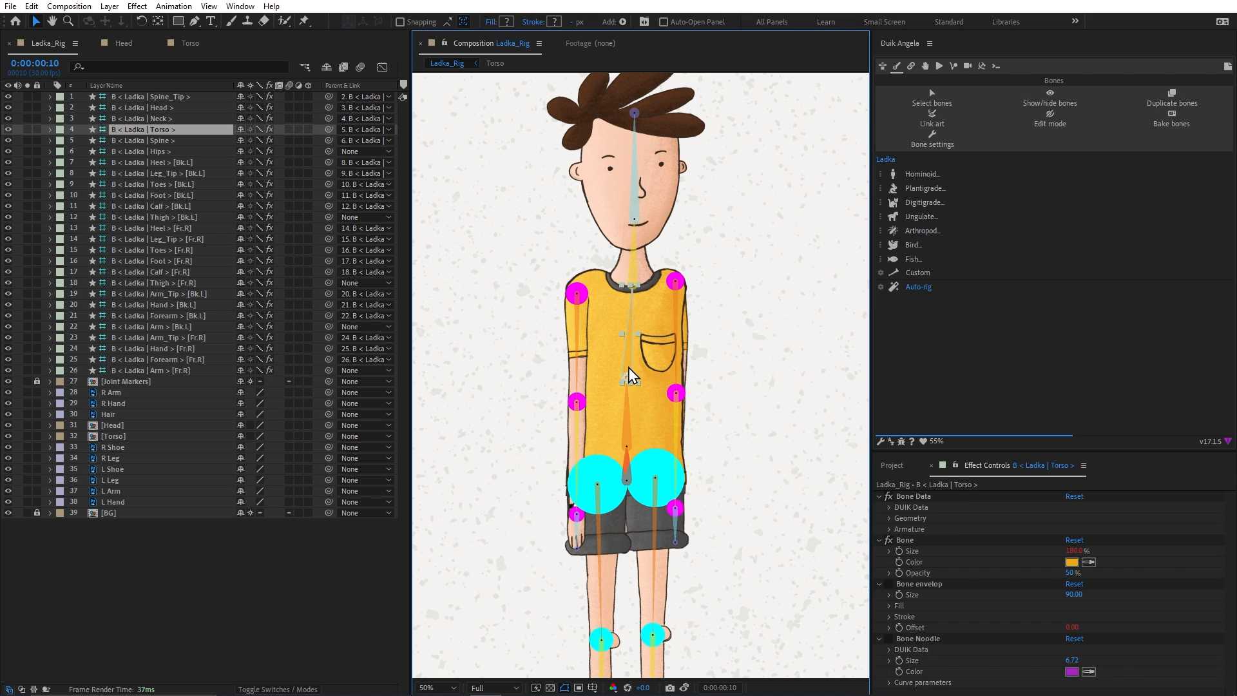
left_click(1047, 122)
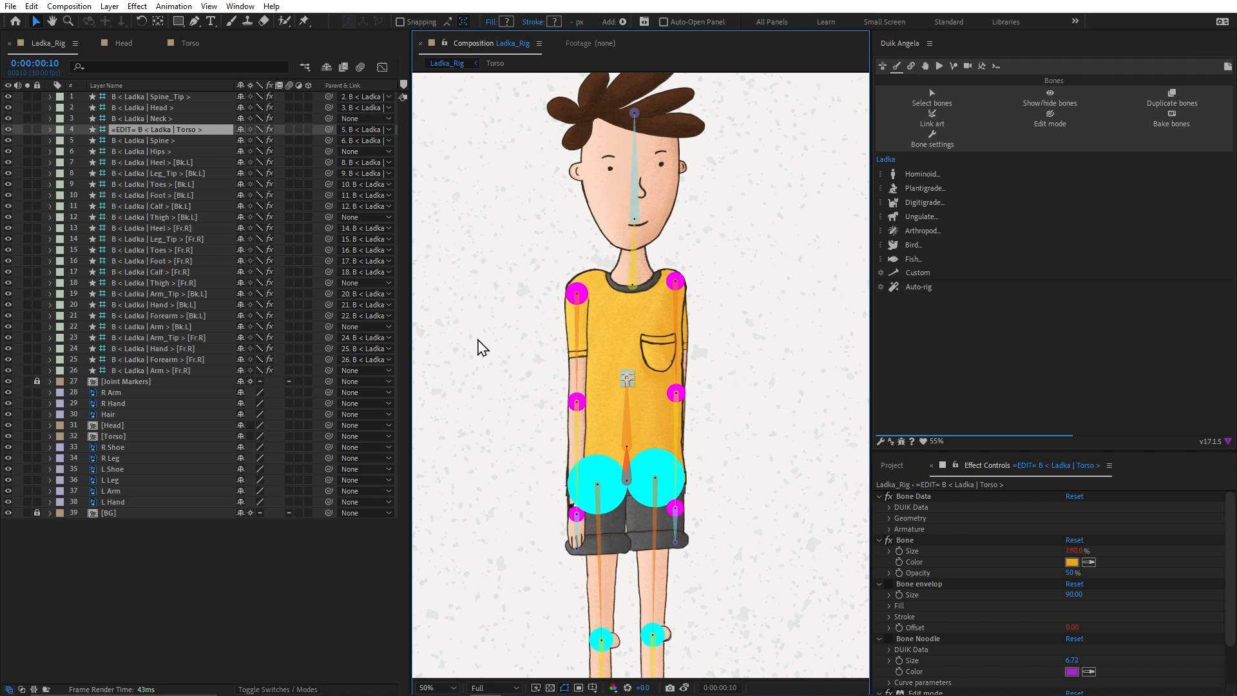
scroll(631, 381, "up", 2)
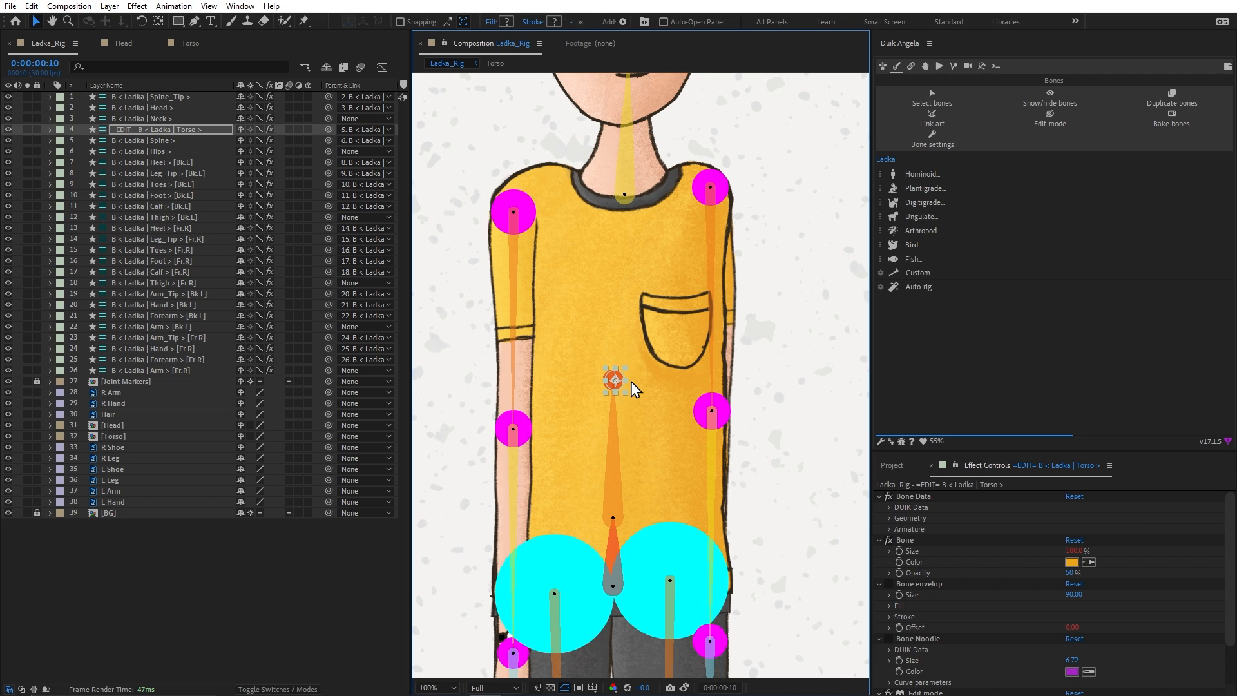
left_click(1050, 123)
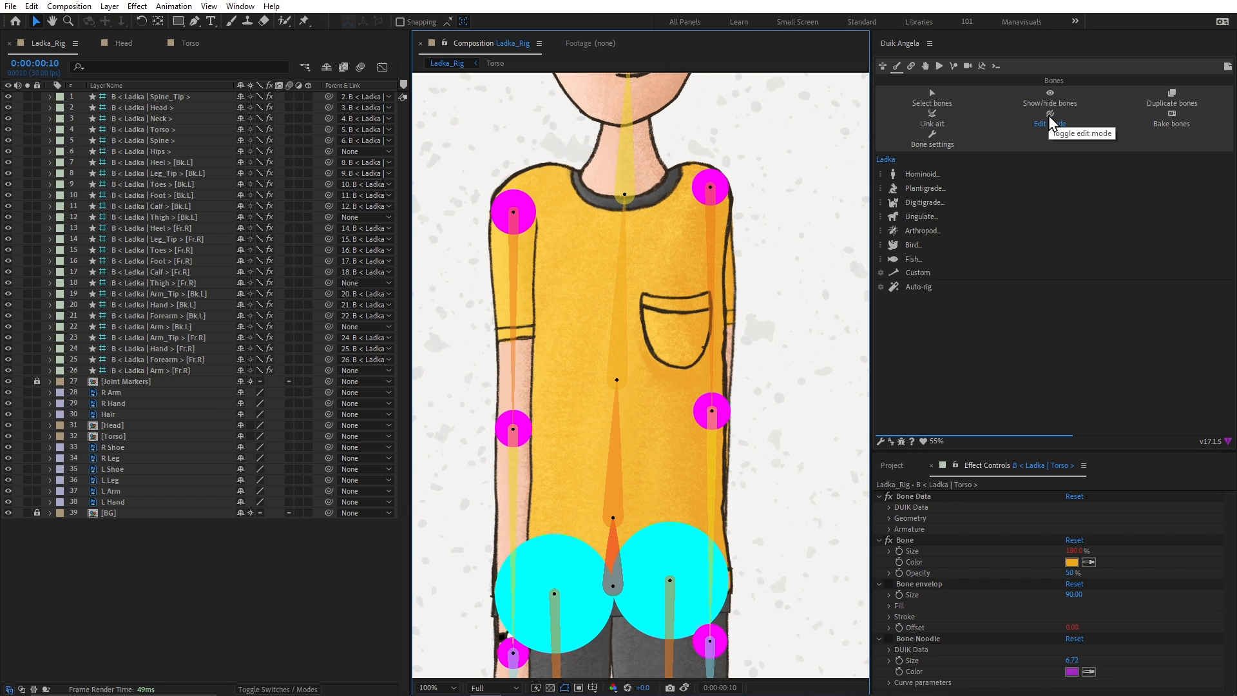
left_click(613, 518)
left_click(1050, 122)
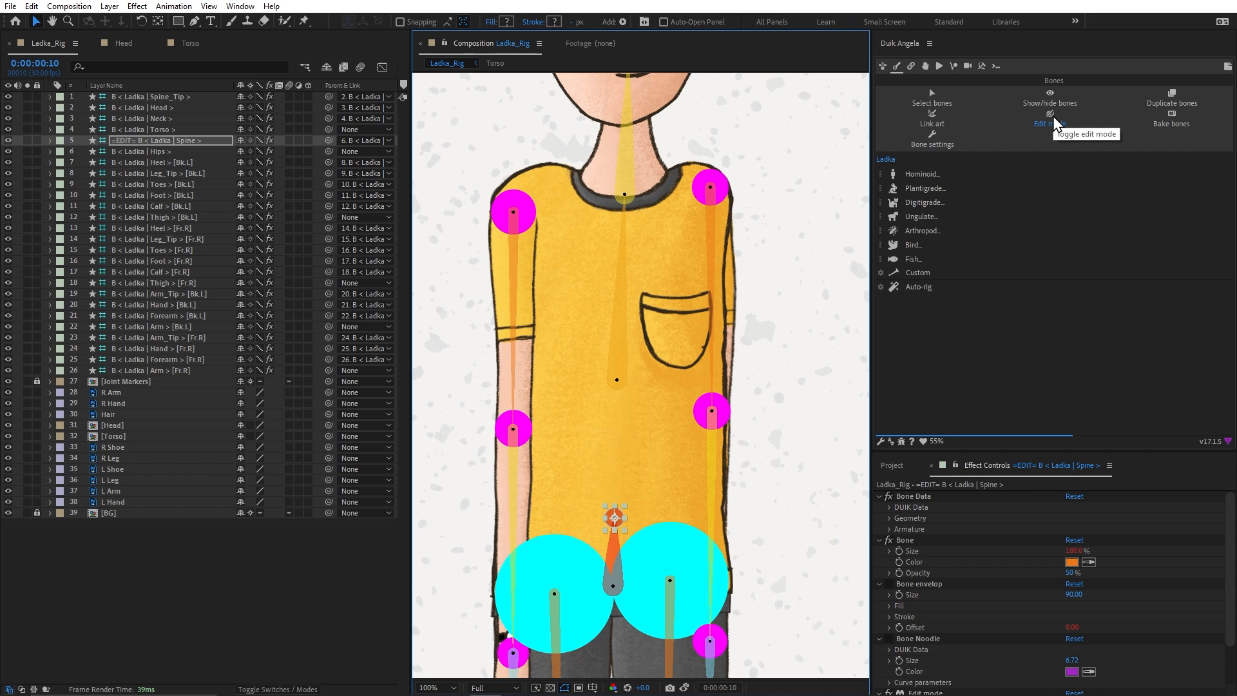
left_click(1053, 124)
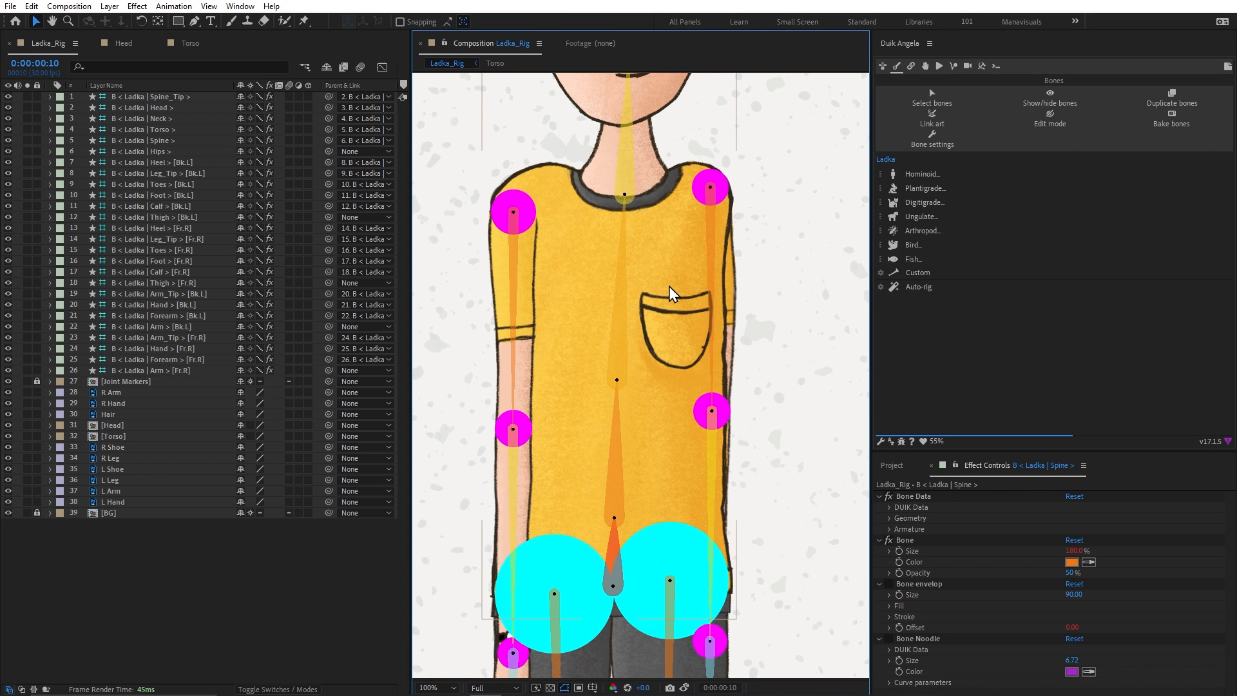
Try moving the right Hand bone away from the arm artwork, and undo the move
scroll(668, 286, "down", 1)
scroll(693, 343, "down", 2)
key("space")
left_click_drag(724, 292, 727, 248)
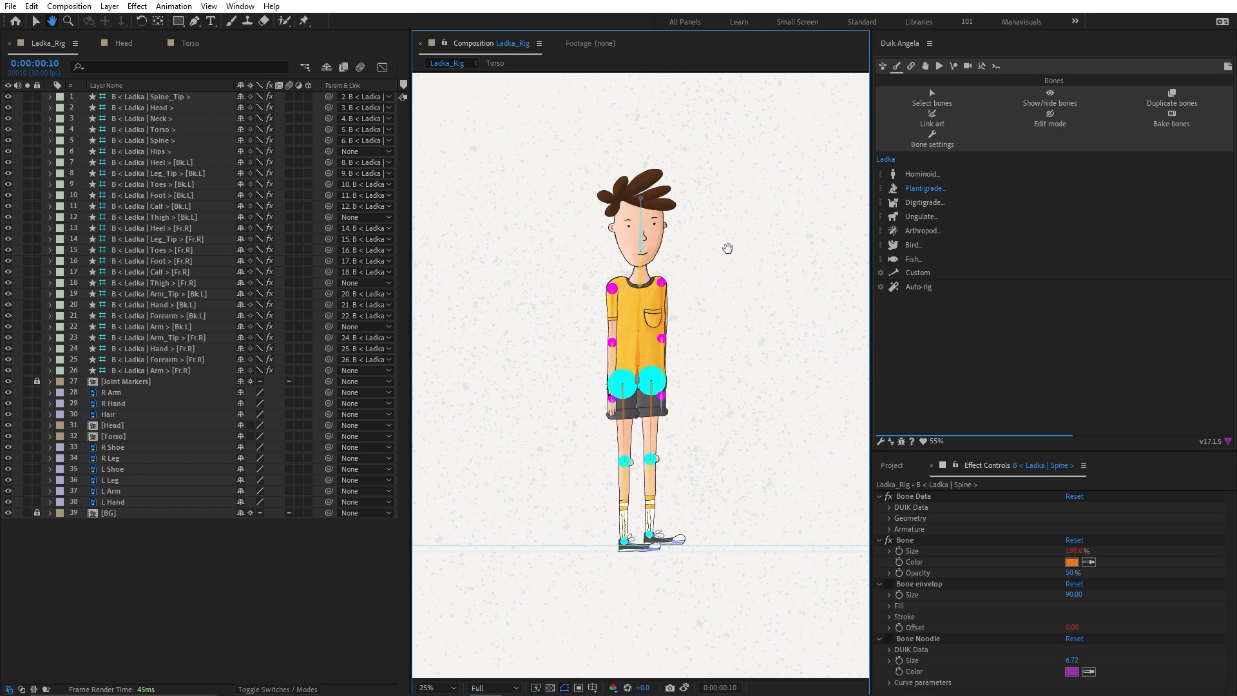
scroll(670, 332, "up", 1)
left_click_drag(582, 437, 539, 370)
key("ctrl+z")
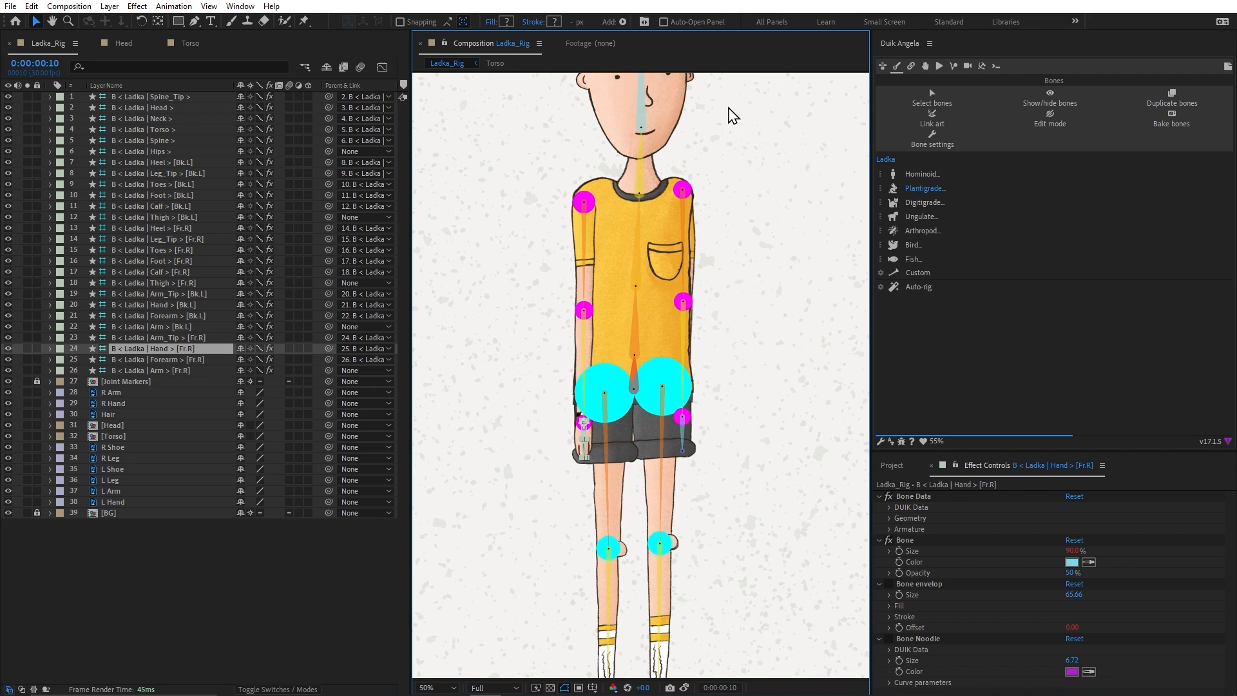
Try moving the R Arm layer on its own, undo the move and clear the selection
left_click(755, 290)
scroll(755, 289, "down", 1)
left_click_drag(613, 302, 574, 301)
key("ctrl+z")
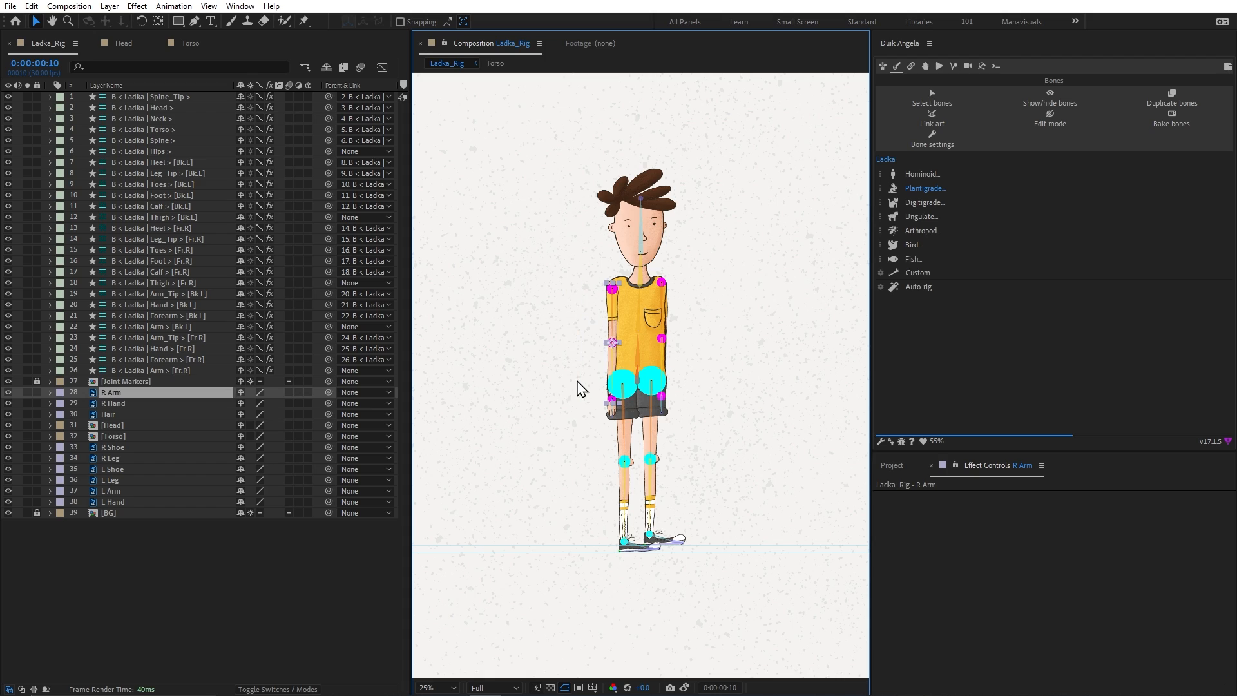
left_click(582, 389)
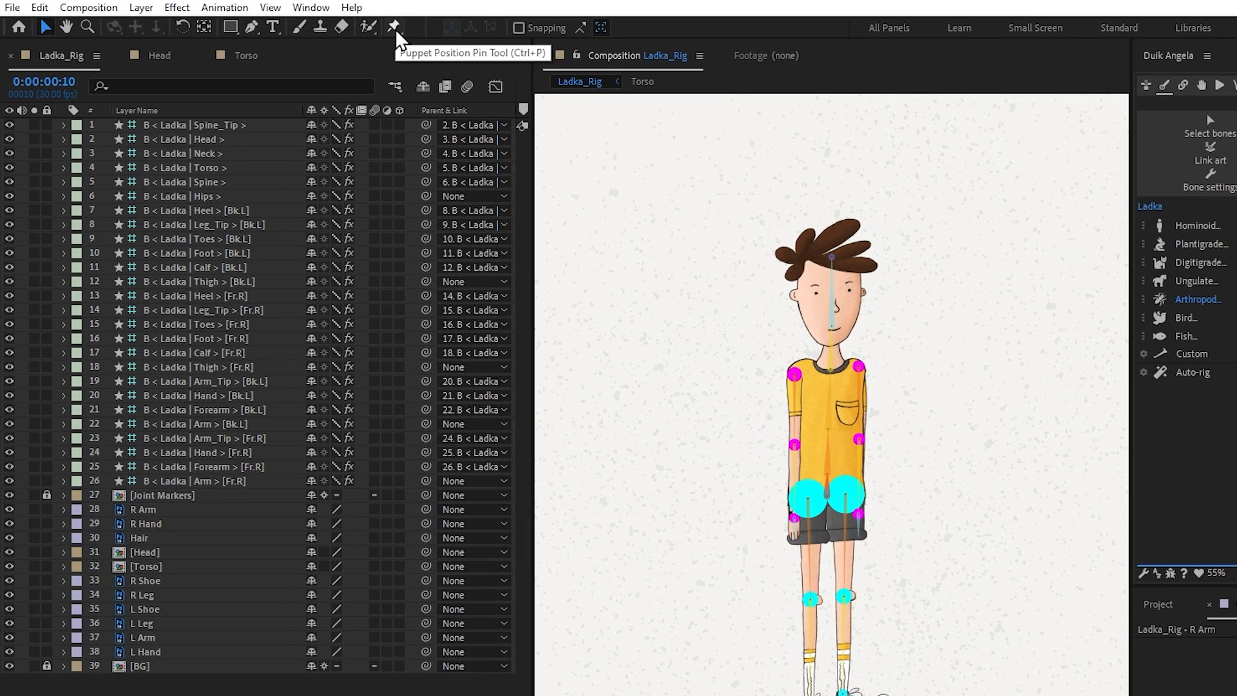
Hide the Joint Markers layer and place a Puppet position pin on the R Arm layer at the shoulder joint
left_click(394, 27)
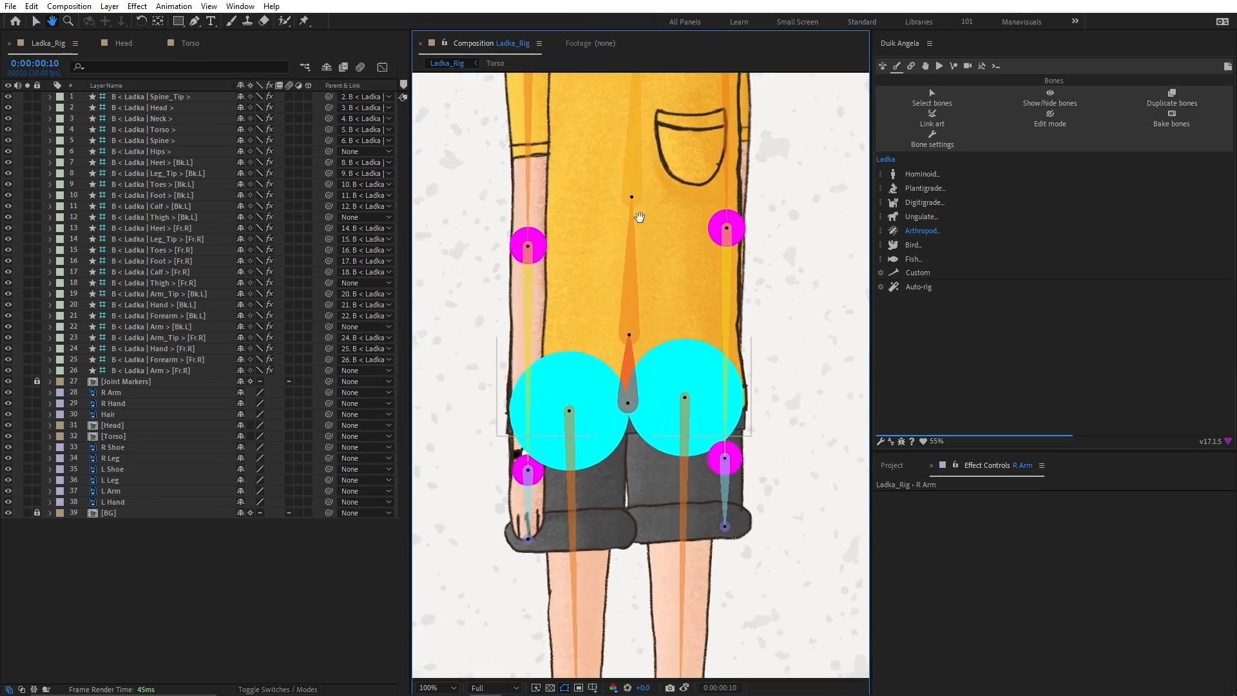
scroll(608, 243, "up", 1)
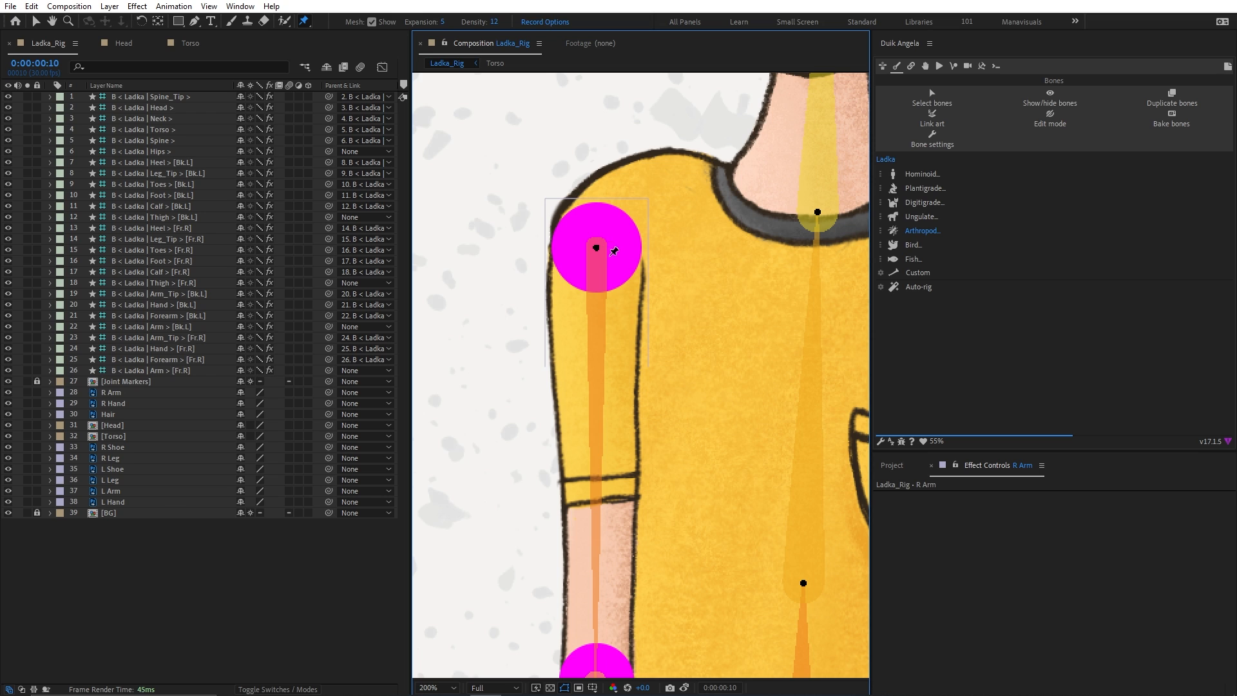
left_click(9, 382)
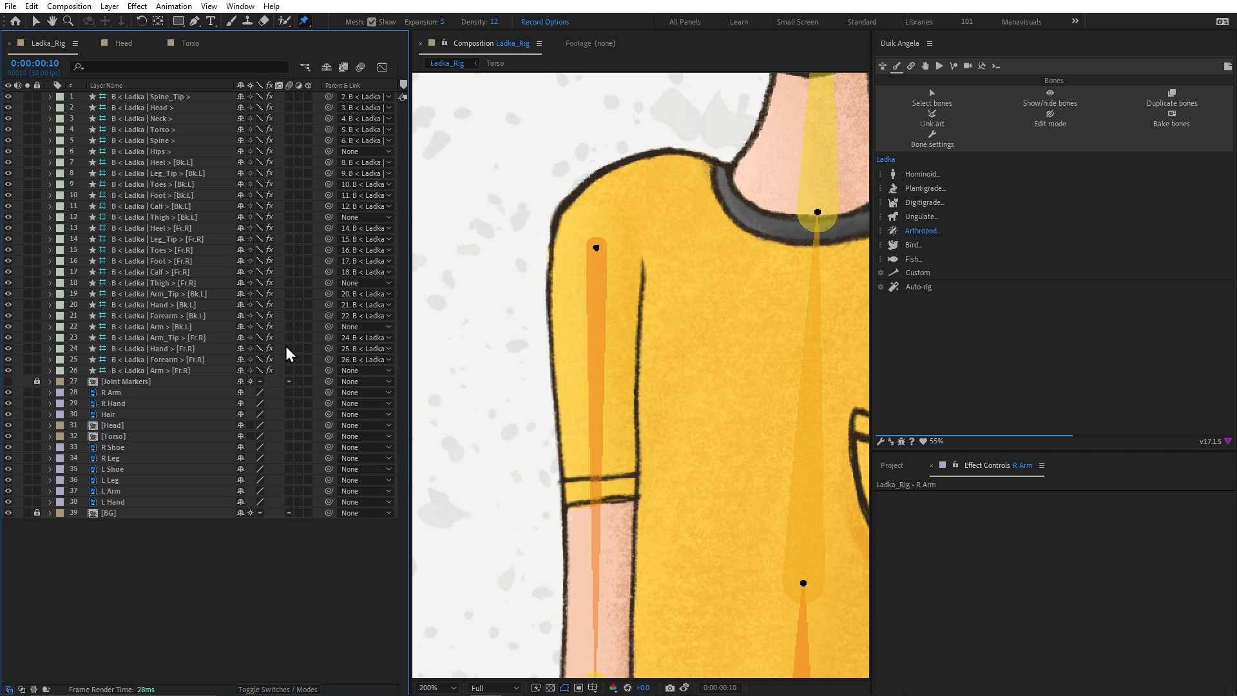
left_click(131, 396)
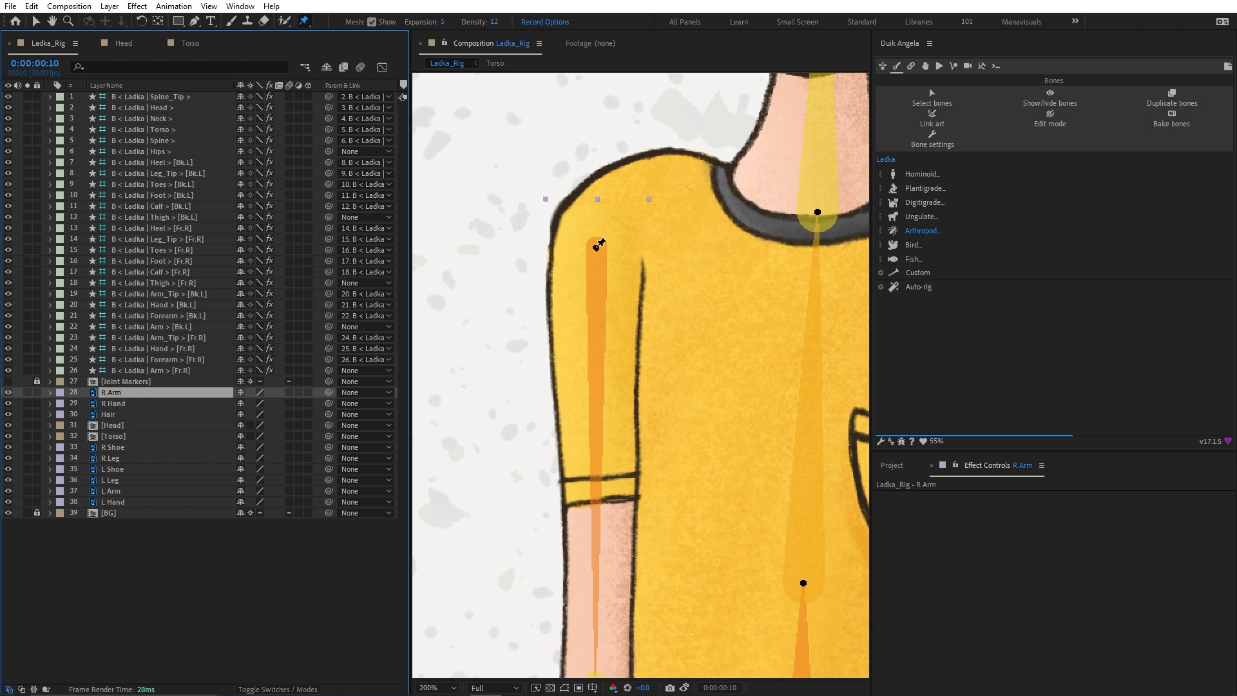
left_click(597, 246)
Add a Puppet position pin to the R Arm layer at the elbow joint
key("space")
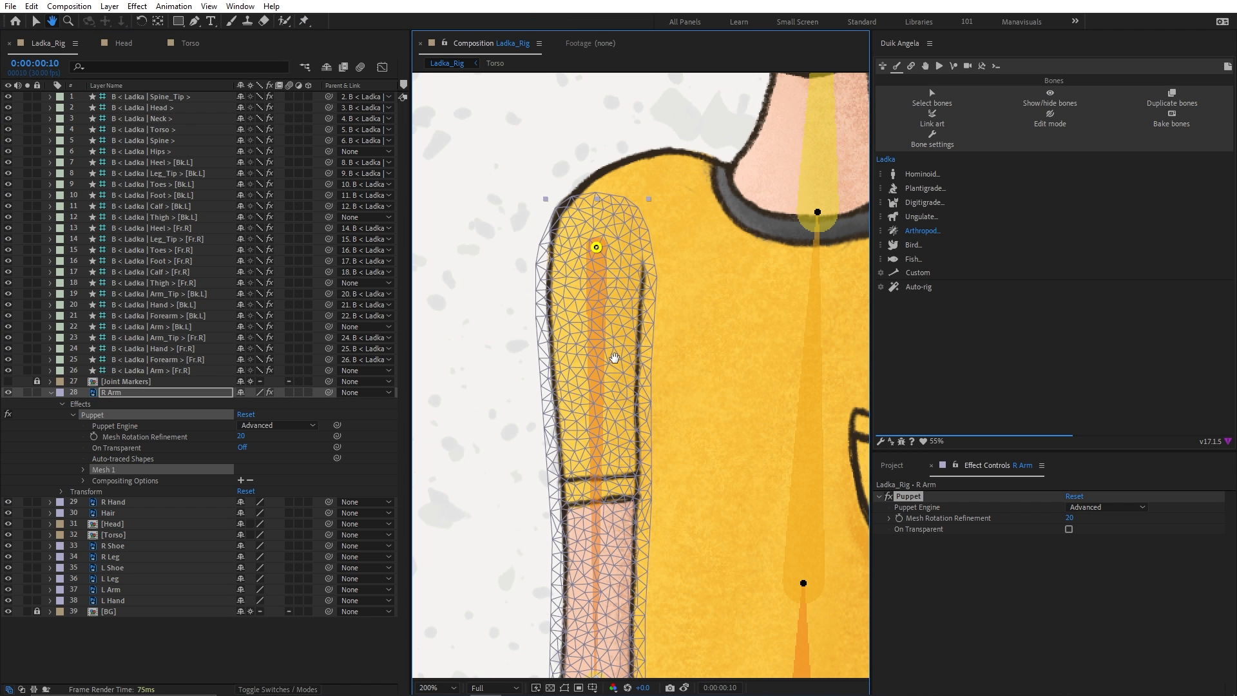
left_click_drag(614, 358, 619, 171)
scroll(619, 171, "up", 2)
left_click_drag(608, 428, 625, 317)
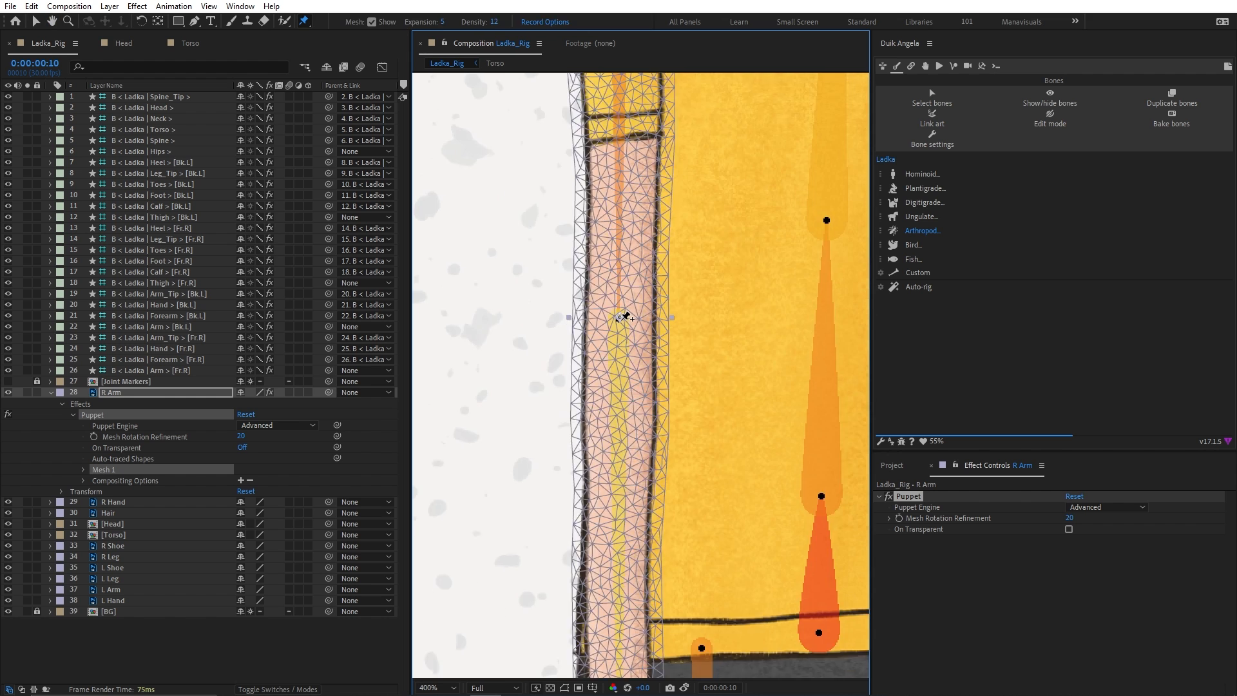
scroll(619, 318, "up", 1)
left_click(599, 262)
Add a Puppet position pin to the R Arm layer at the wrist joint
left_click_drag(618, 416, 654, 94)
scroll(655, 94, "down", 1)
left_click_drag(651, 377, 649, 187)
scroll(648, 258, "up", 1)
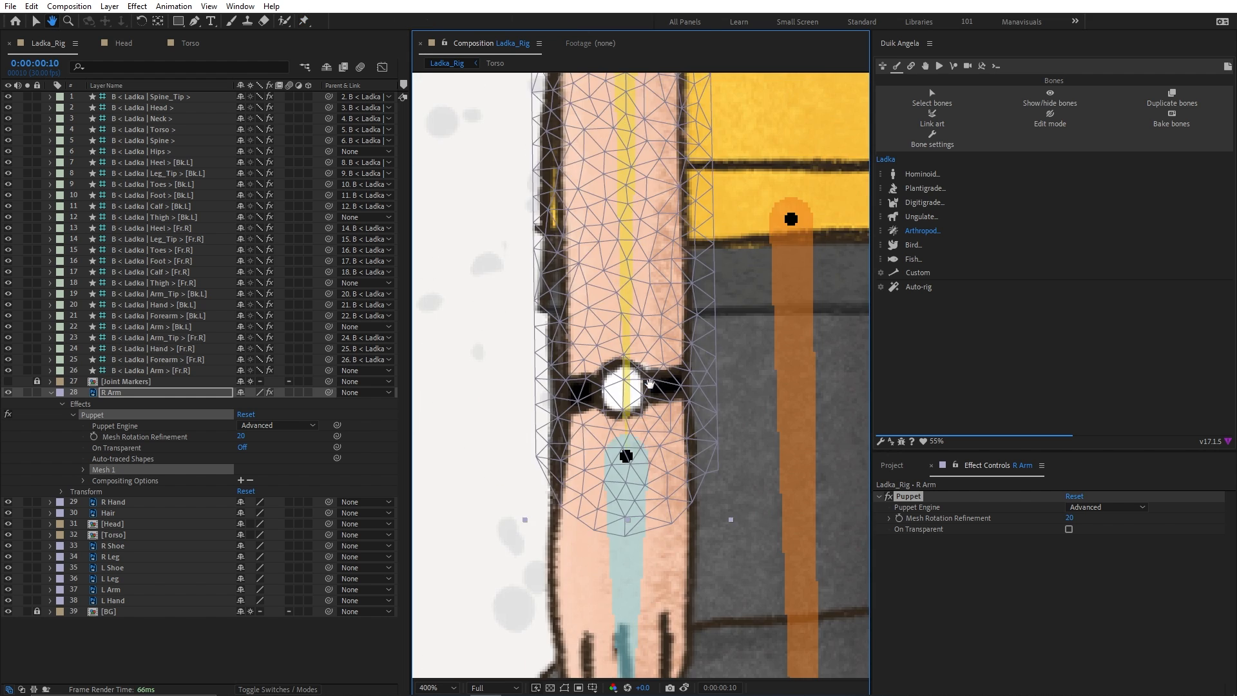
left_click_drag(649, 384, 654, 202)
left_click(629, 273)
scroll(633, 271, "down", 2)
left_click_drag(650, 143, 616, 381)
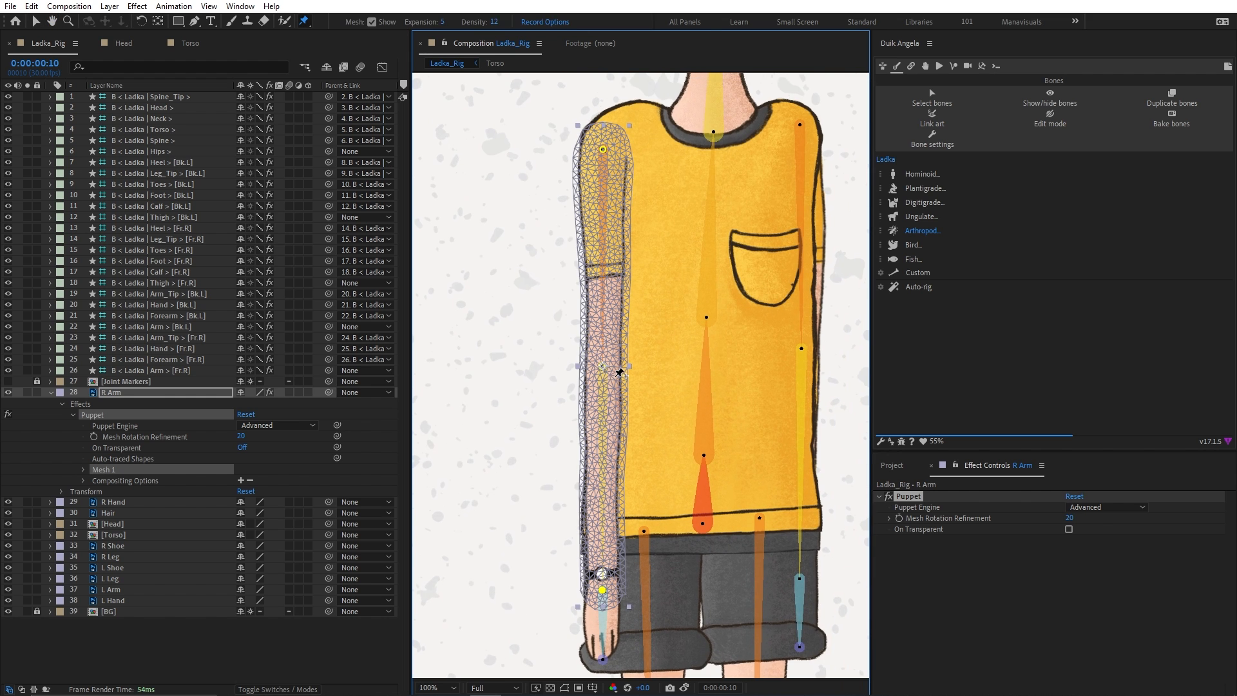
Test the R Arm bend by moving the wrist pin across the shirt, and set the Puppet Engine to Legacy
left_click_drag(602, 592, 746, 455)
left_click(1098, 507)
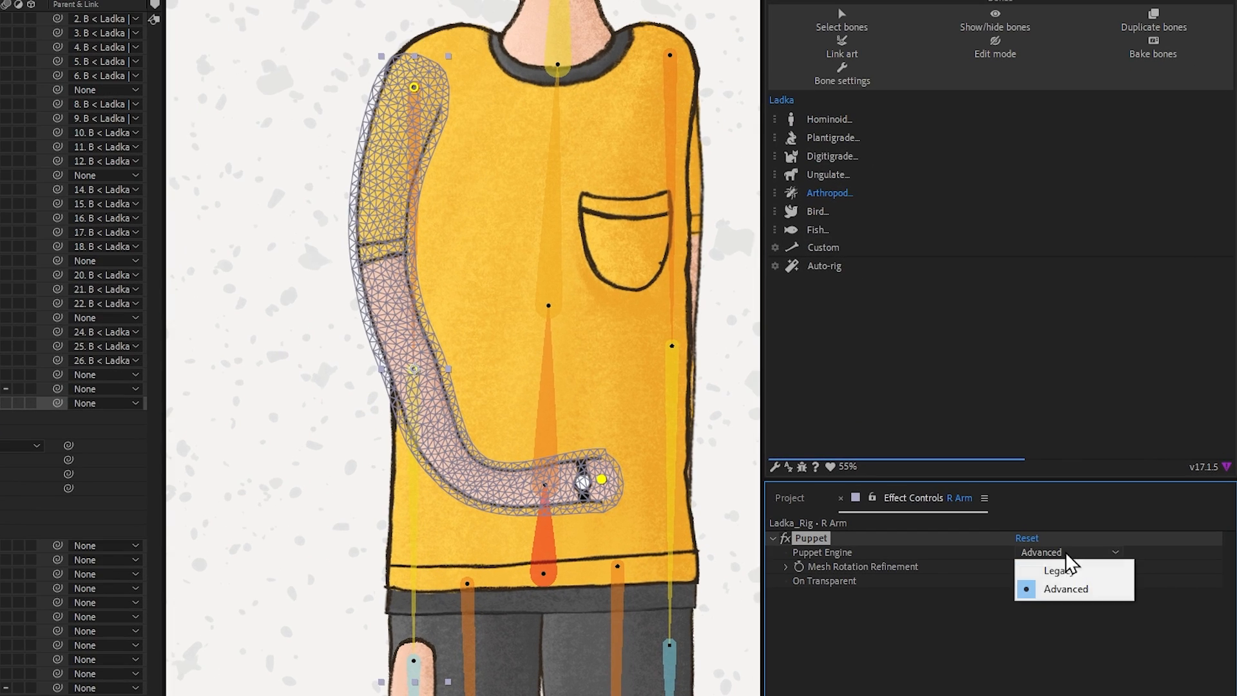
left_click(1107, 524)
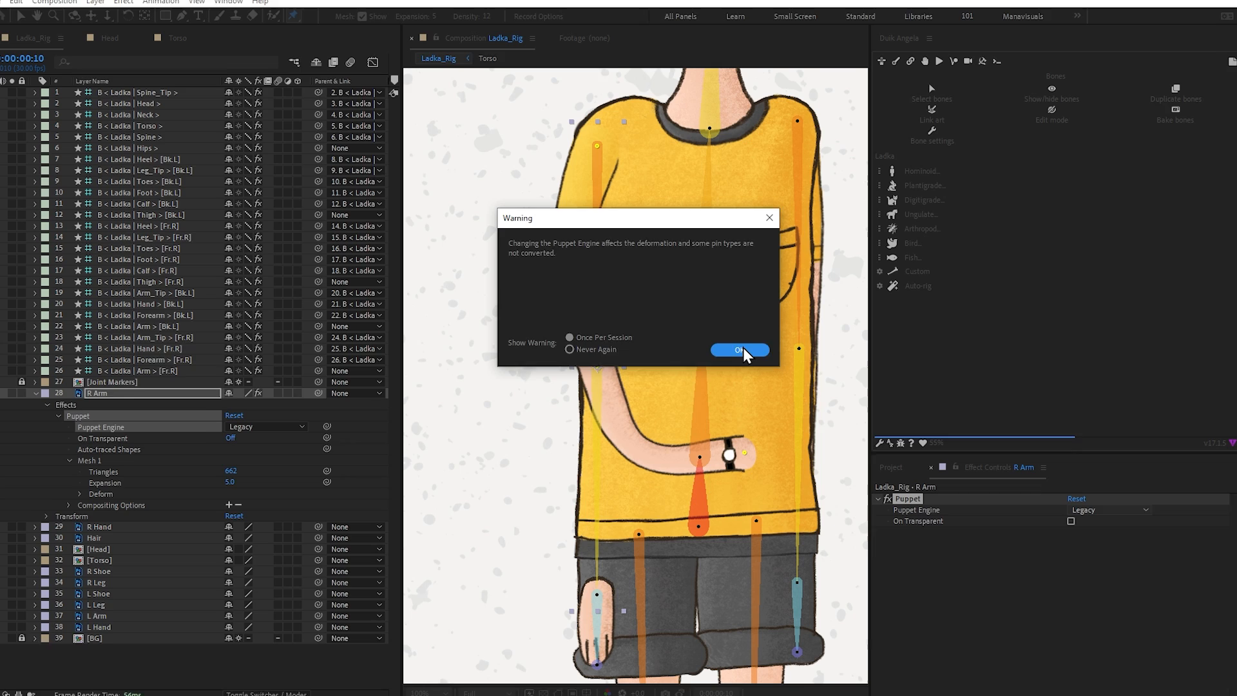
left_click(741, 350)
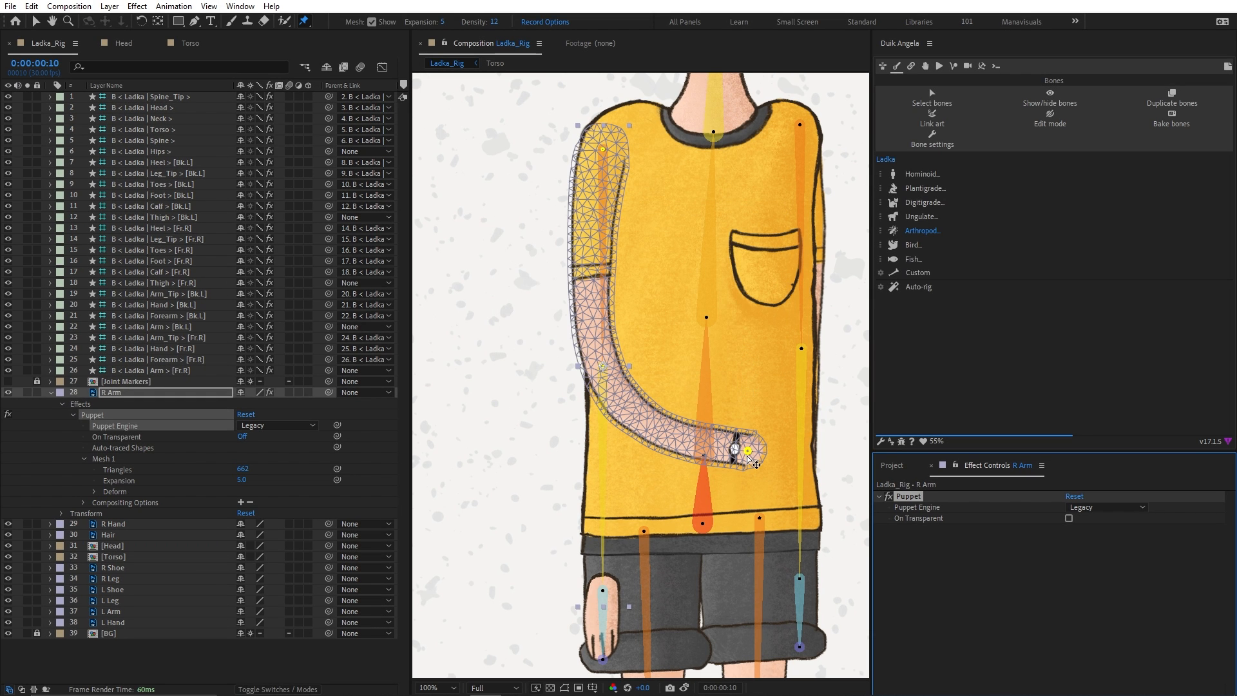
Reveal the R Arm layer's keyframed Puppet pins and move all three position keyframes to the first frame
left_click(50, 392)
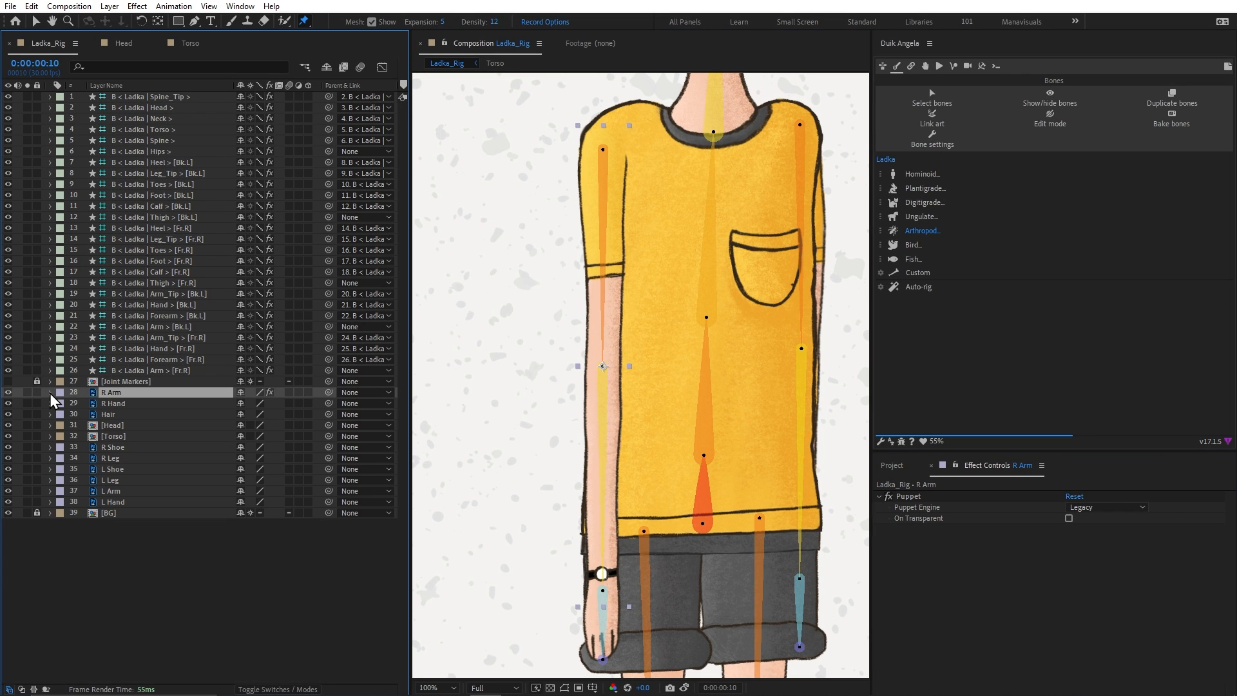
key("u")
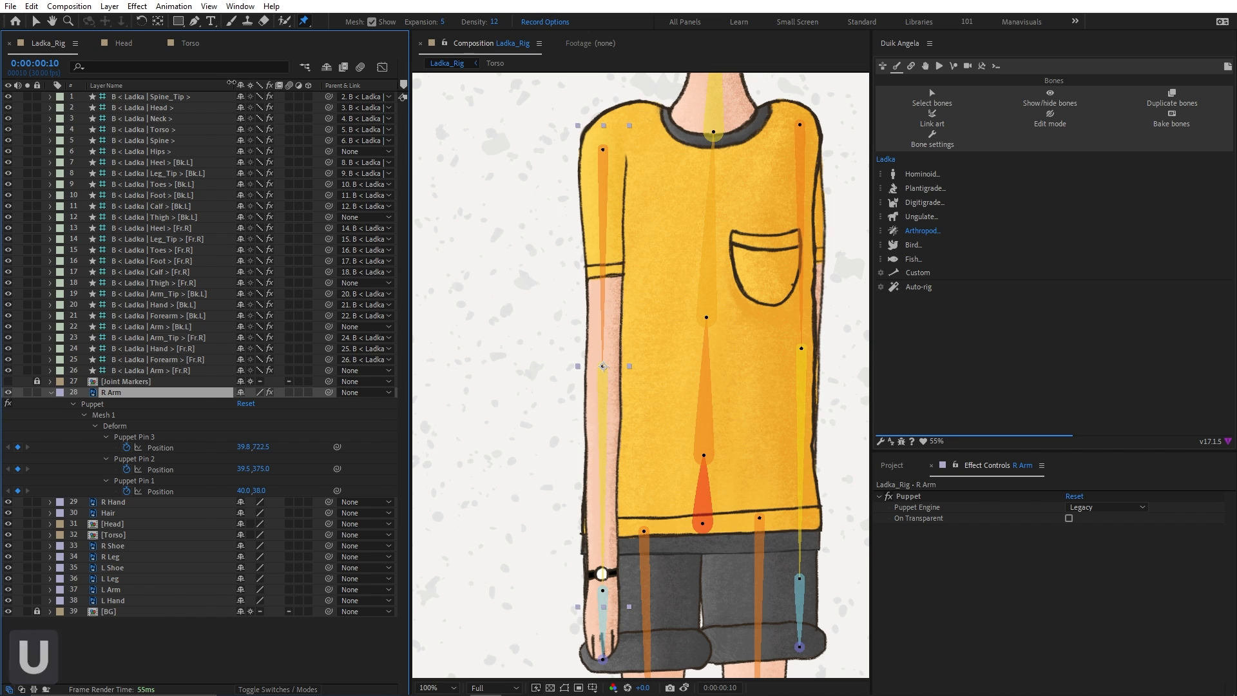
left_click_drag(235, 84, 211, 82)
left_click_drag(410, 128, 437, 129)
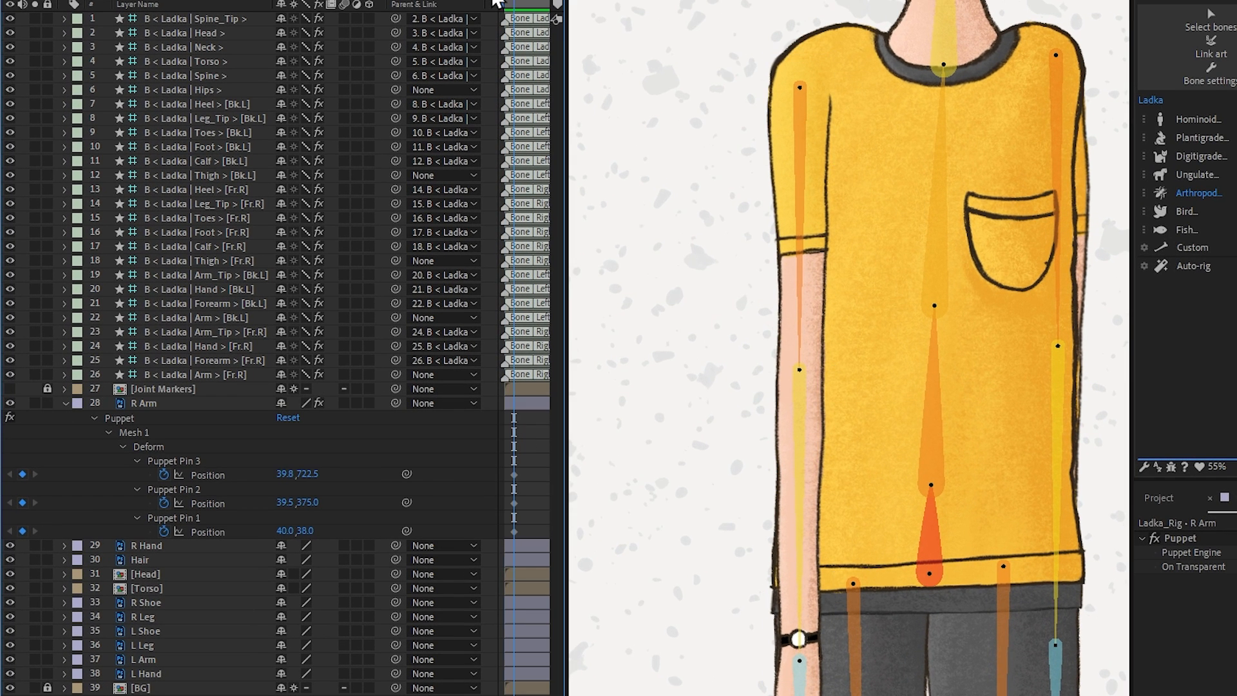
left_click_drag(461, 449, 443, 521)
left_click(514, 533)
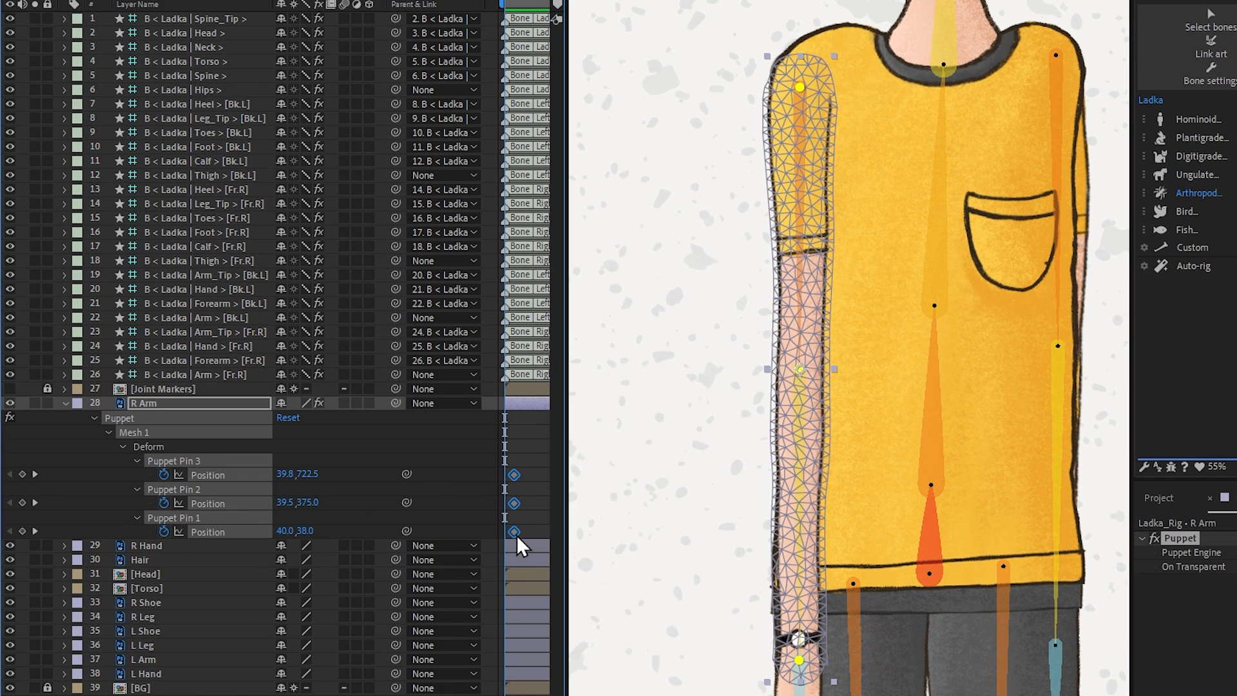
left_click(524, 457)
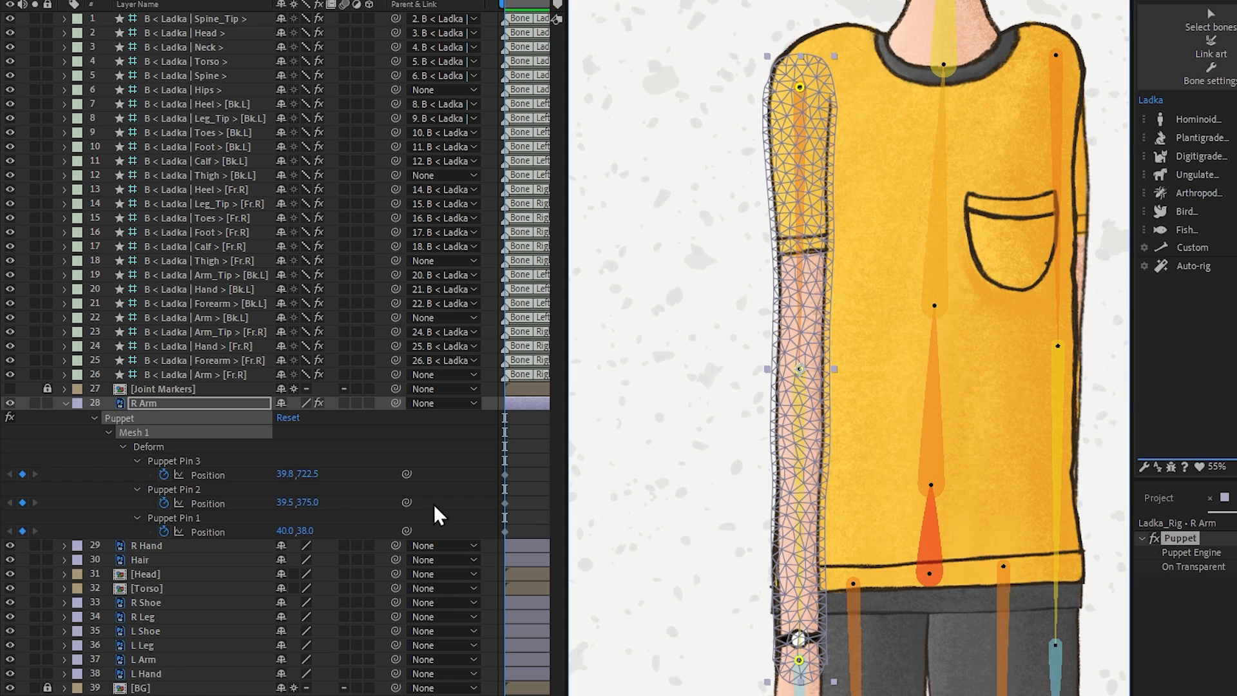
Rename the R Arm layer's shoulder pin, Puppet Pin 1, as Arm
left_click(188, 516)
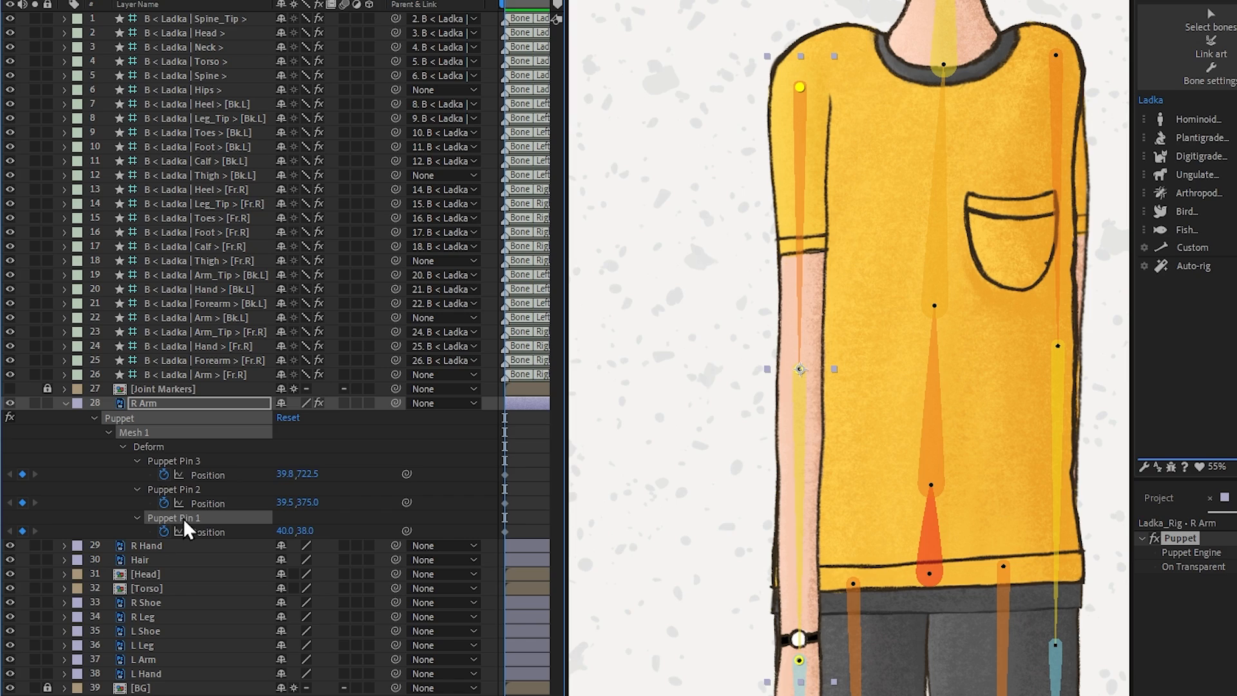
key("Return")
type("Arm")
key("Return")
Rename the R Arm layer's elbow pin as Forearm and its wrist pin as Hand, and collapse the layer
left_click(188, 490)
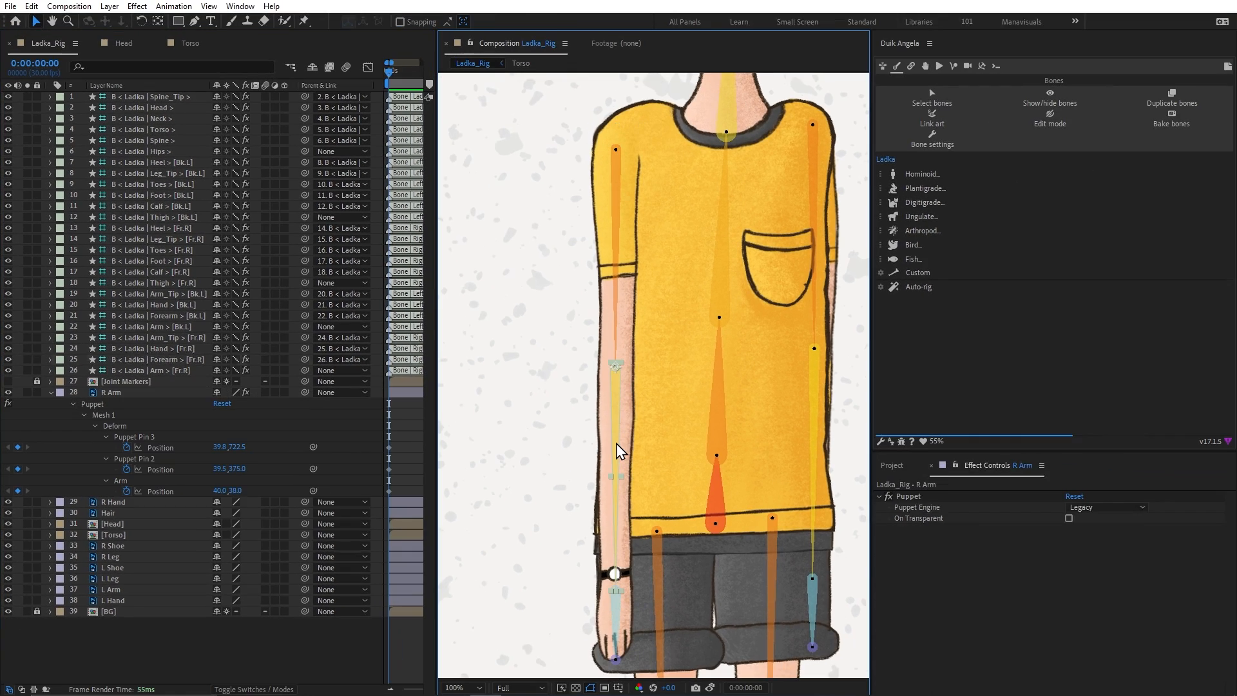
left_click(801, 479)
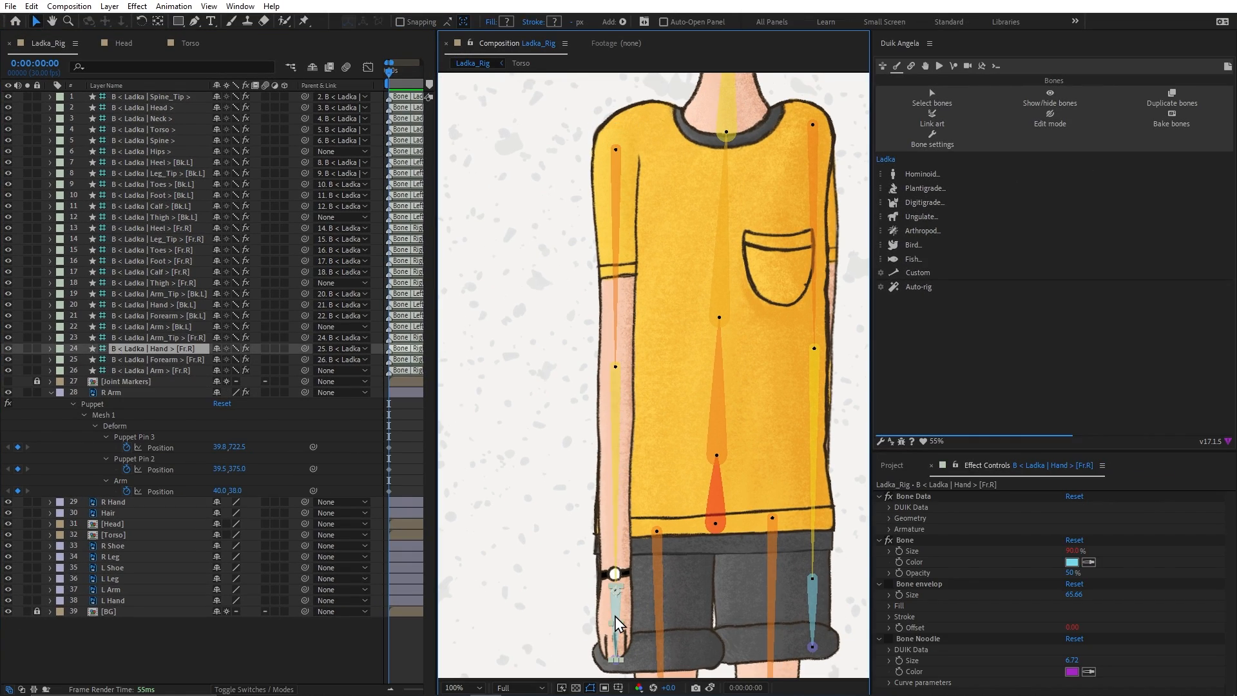
left_click(134, 458)
key("Return")
type("Forearm")
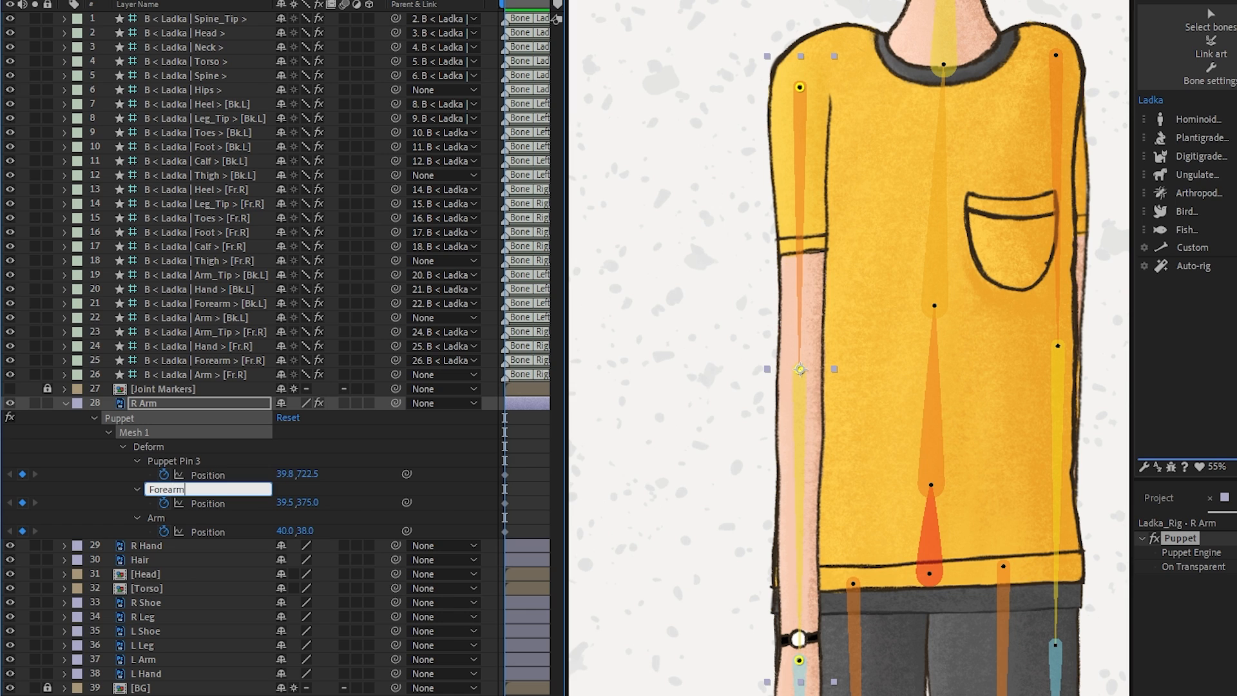
left_click(170, 457)
key("Return")
type("Hand")
key("Return")
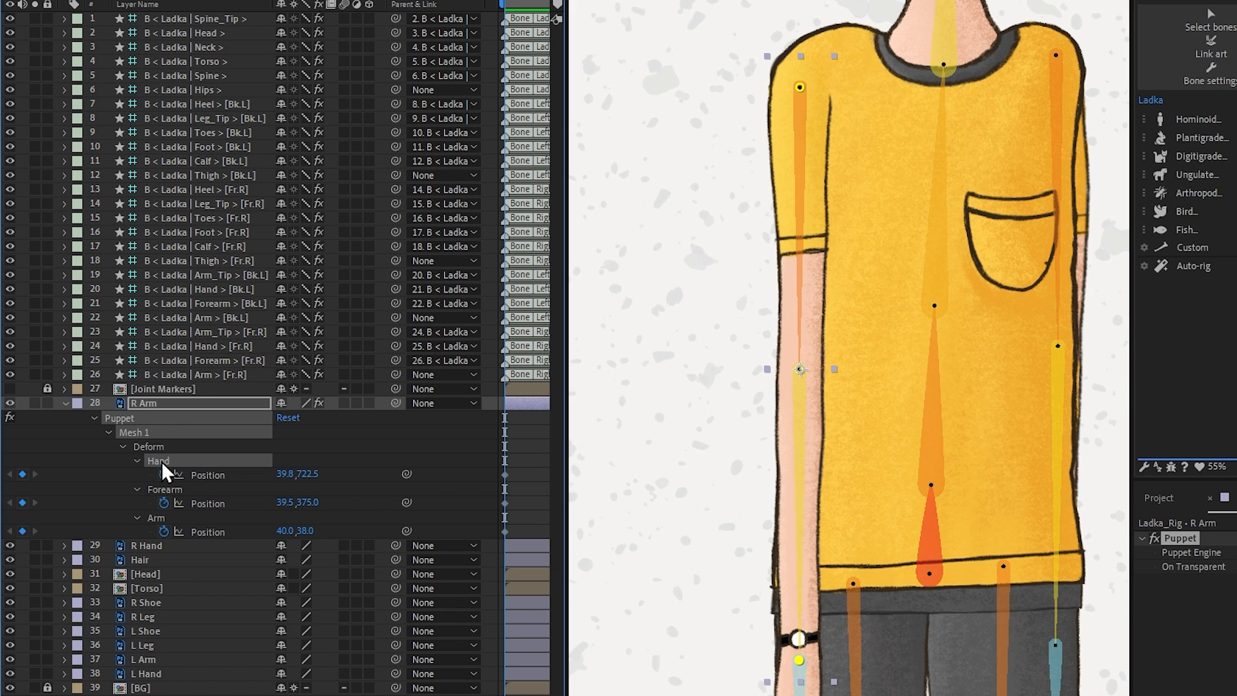
left_click(137, 407)
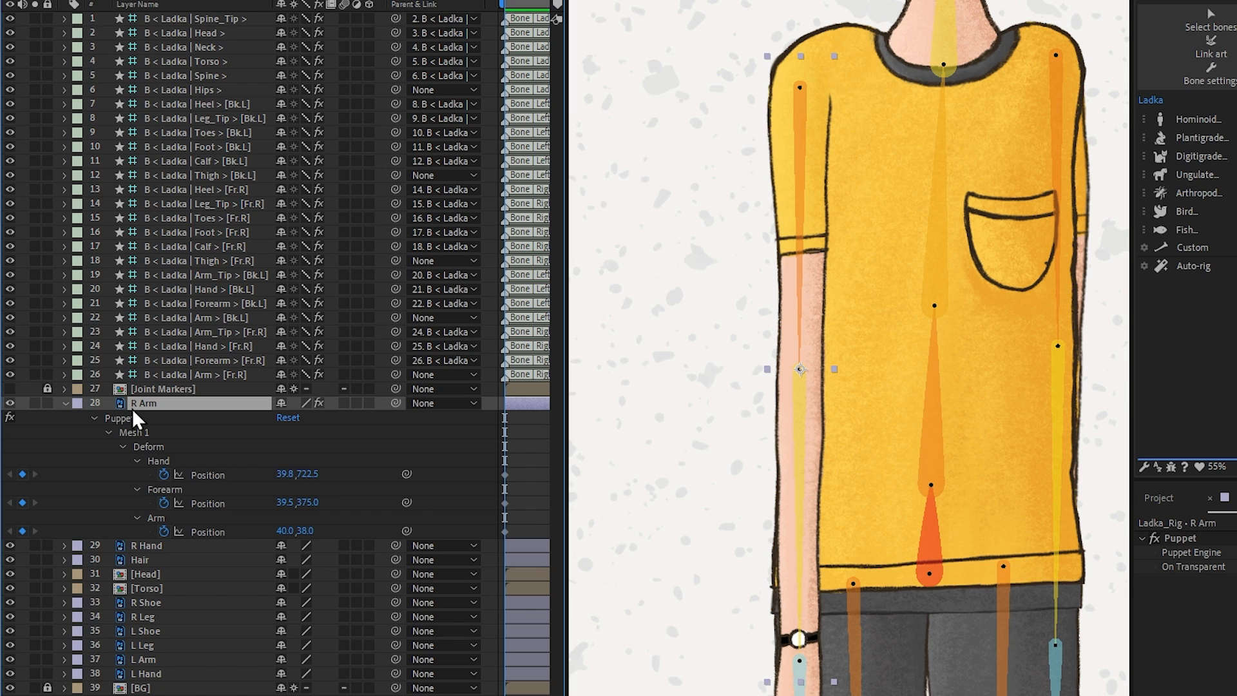
left_click(65, 403)
Place Puppet position pins on the L Arm layer at the shoulder, elbow and wrist joints
left_click(146, 527)
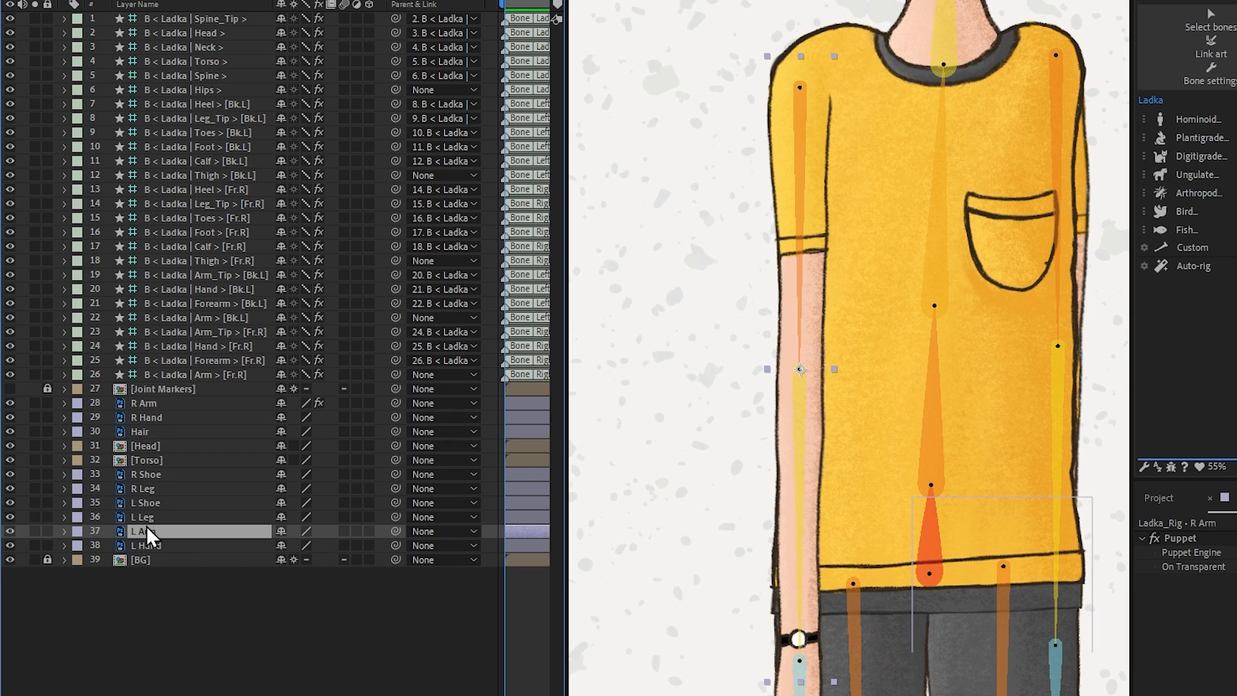
scroll(644, 387, "up", 2)
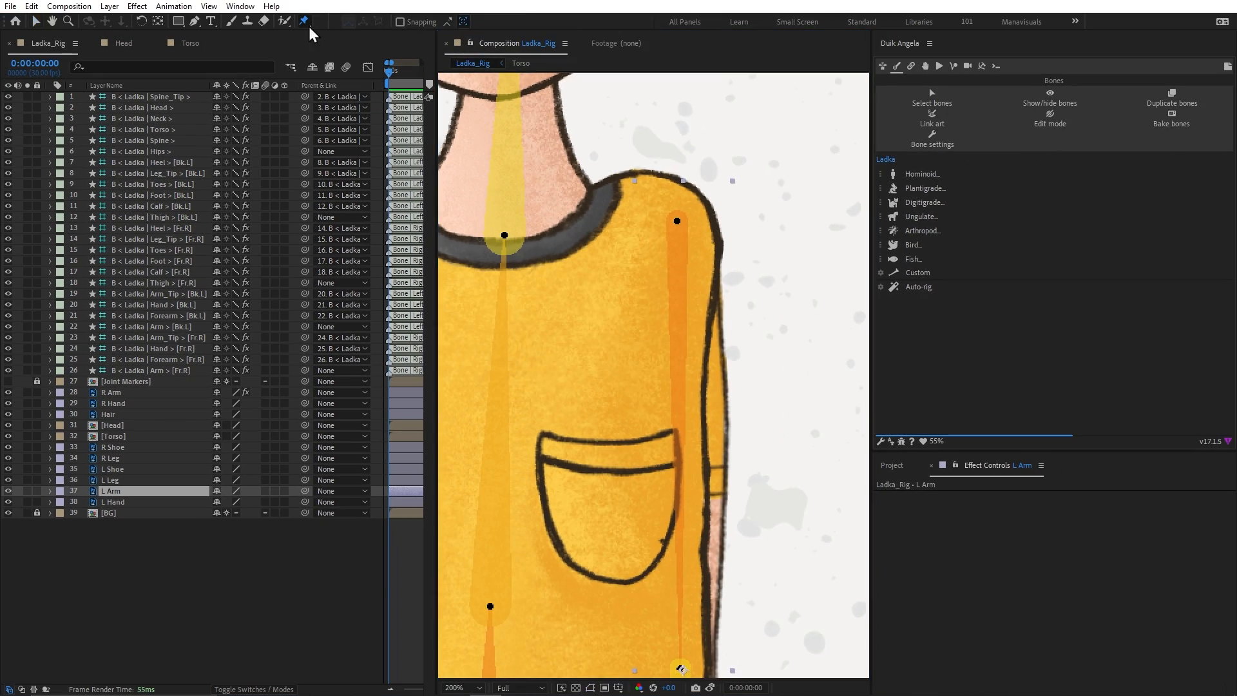
left_click(676, 221)
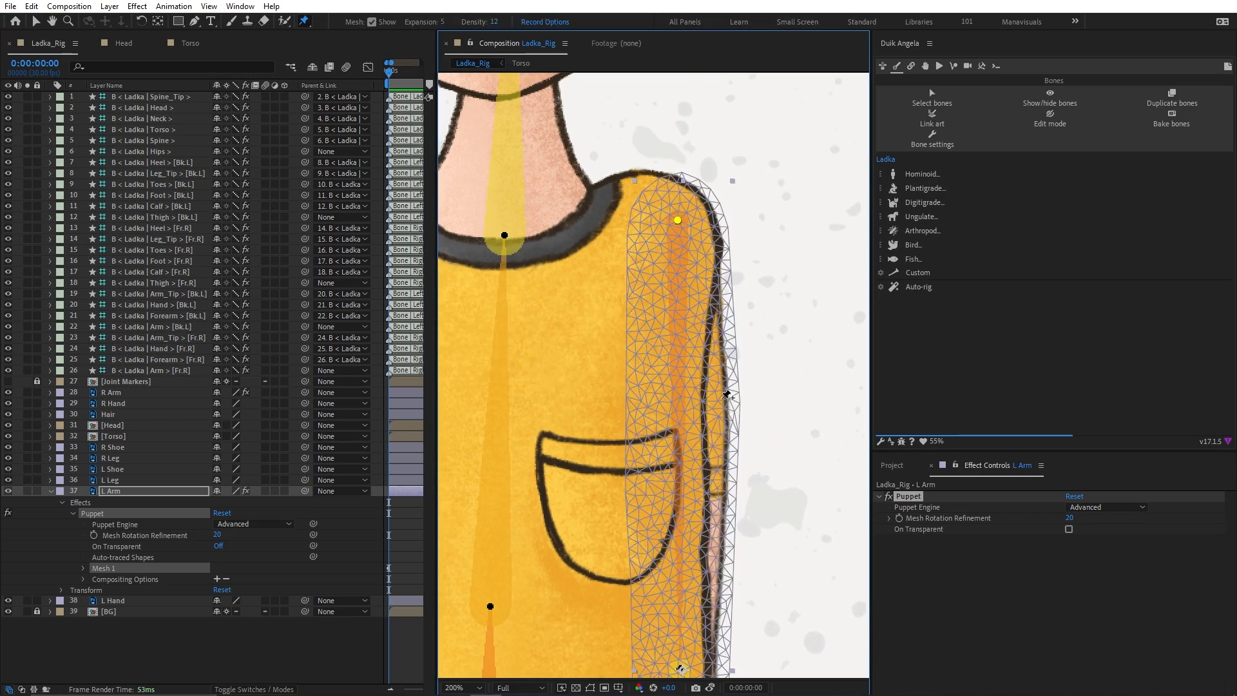
scroll(712, 365, "up", 2)
left_click(681, 668)
left_click(685, 630)
Set the L Arm layer's Puppet Engine to Legacy and rename its pins Arm, Forearm and Hand
left_click(1117, 515)
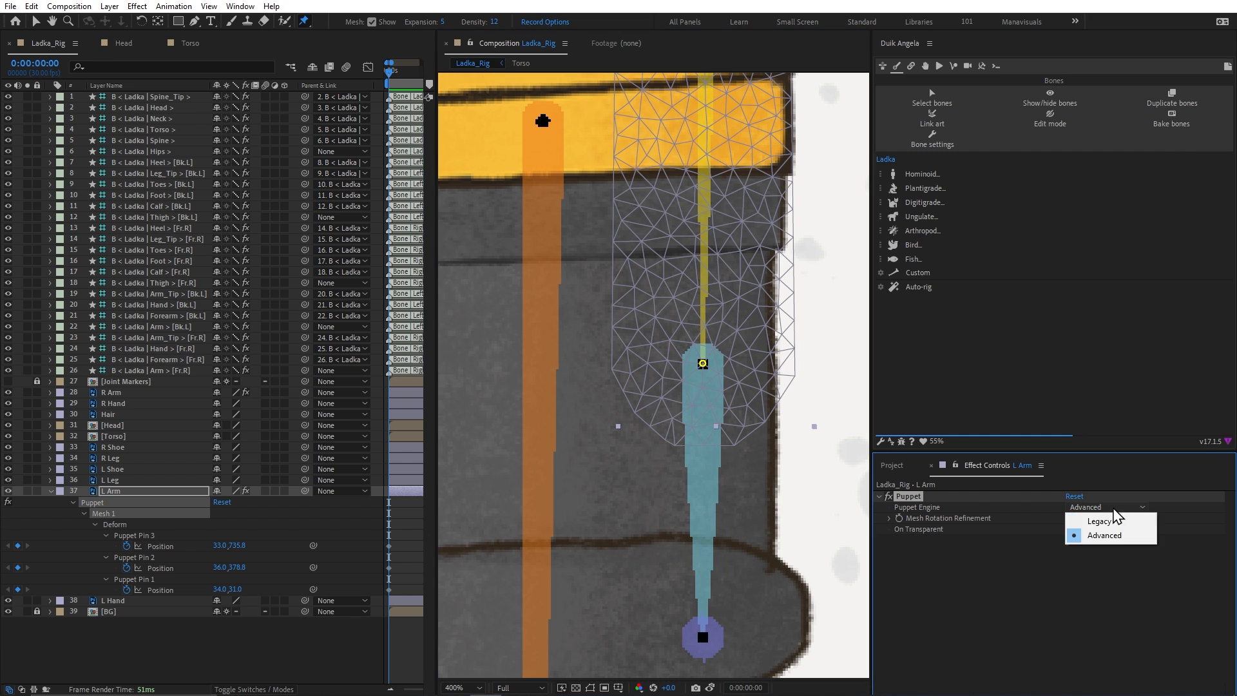
left_click(1118, 522)
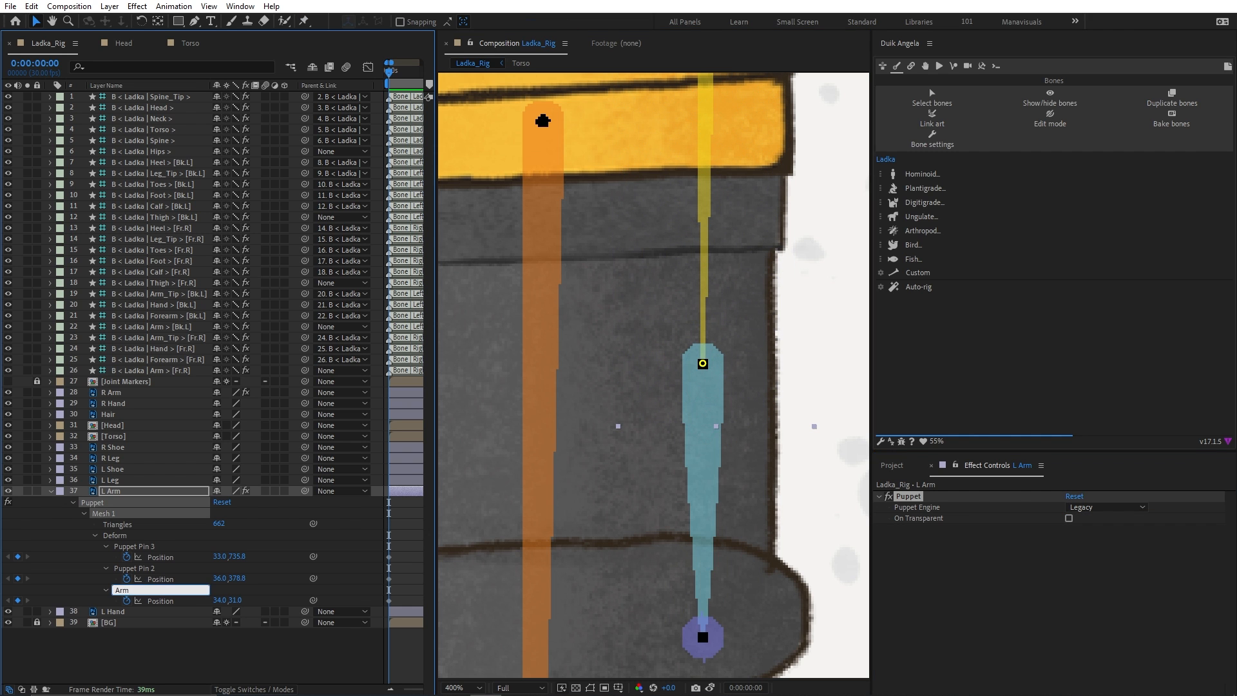
key("Return")
key("Return")
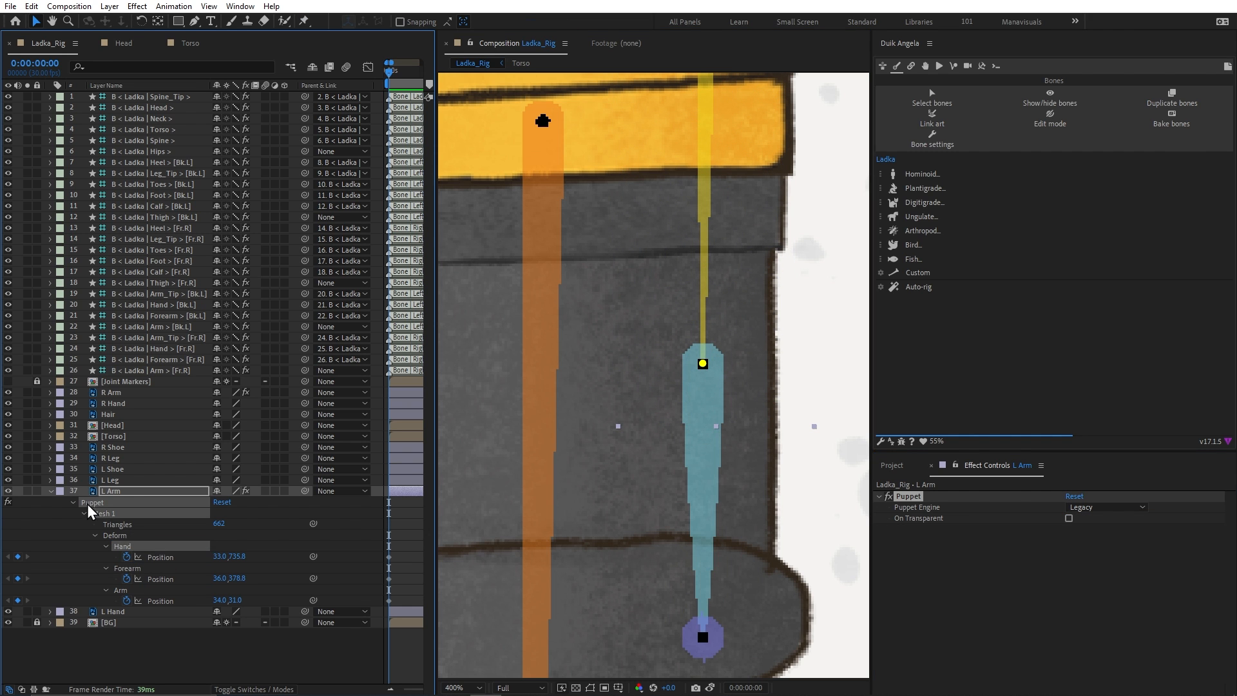
left_click(50, 491)
Place Puppet position pins on the R Leg layer at the hip, knee and ankle joints
scroll(718, 365, "down", 4)
scroll(645, 253, "up", 1)
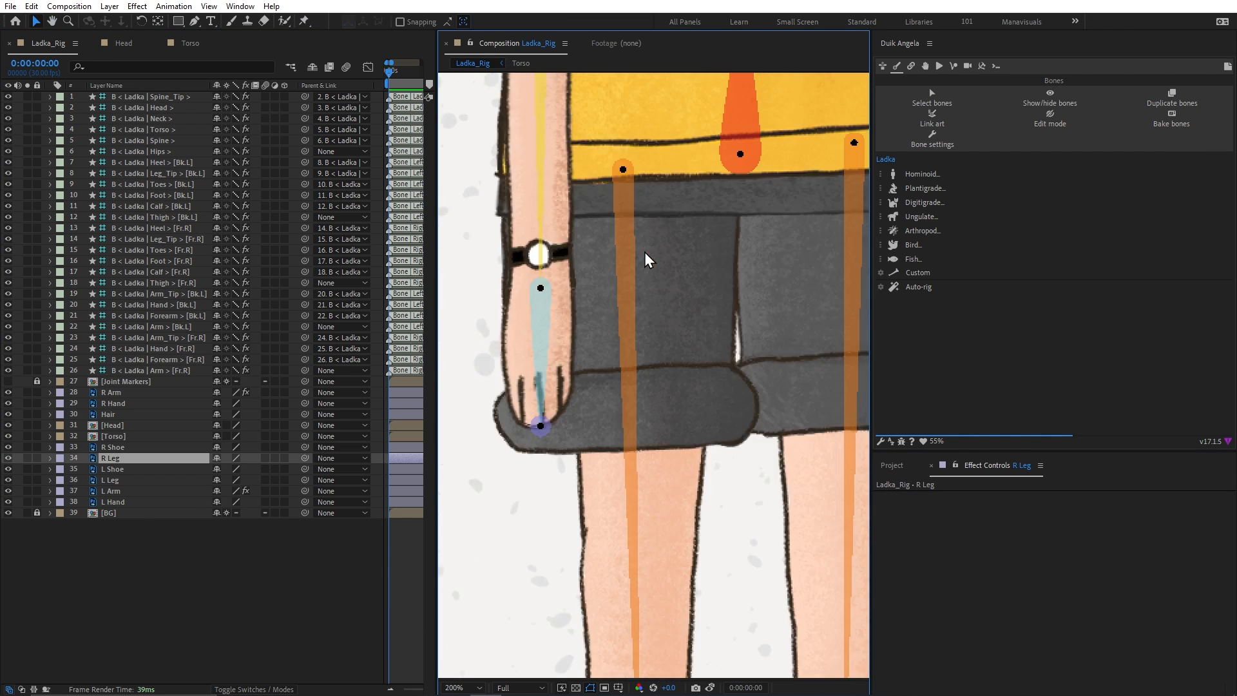
key("ctrl+p")
left_click(644, 253)
scroll(634, 346, "up", 3)
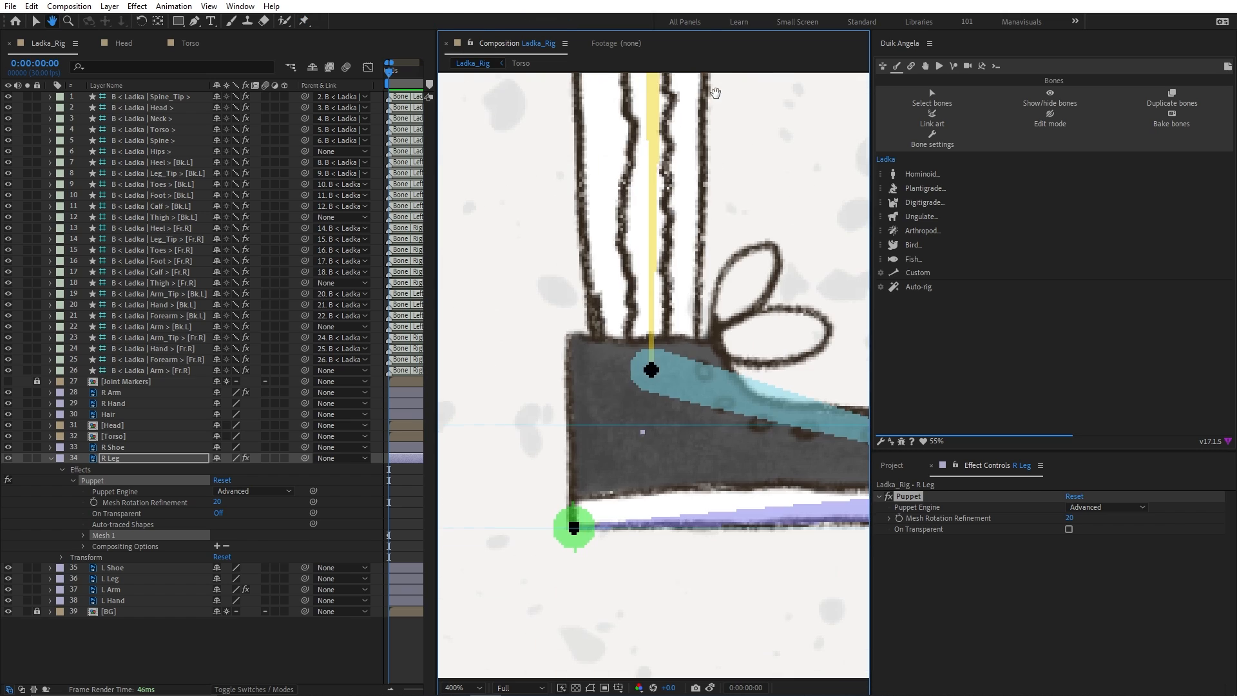
Set the R Leg layer's Puppet Engine to Legacy and reveal its keyframed pins
left_click(1116, 507)
left_click(1116, 519)
left_click(125, 460)
key("u")
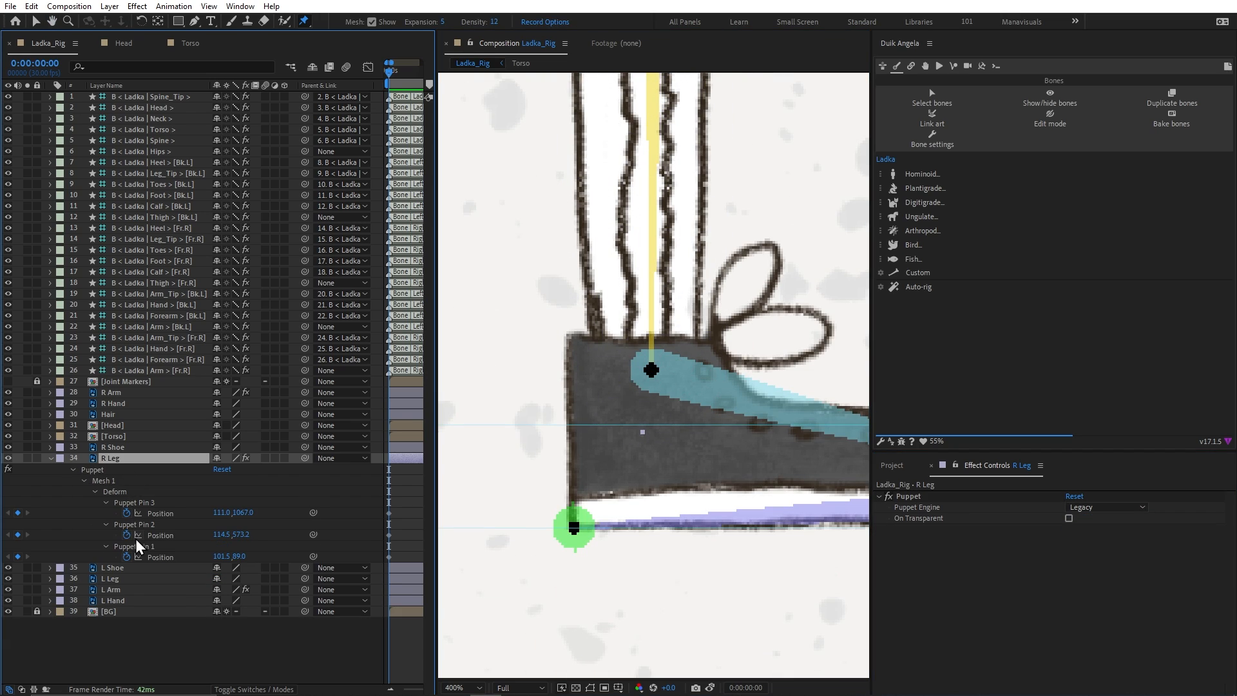
Check the right leg's bone names and rename the R Leg layer's hip pin, Puppet Pin 1, as Thigh
left_click(152, 544)
scroll(690, 260, "down", 2)
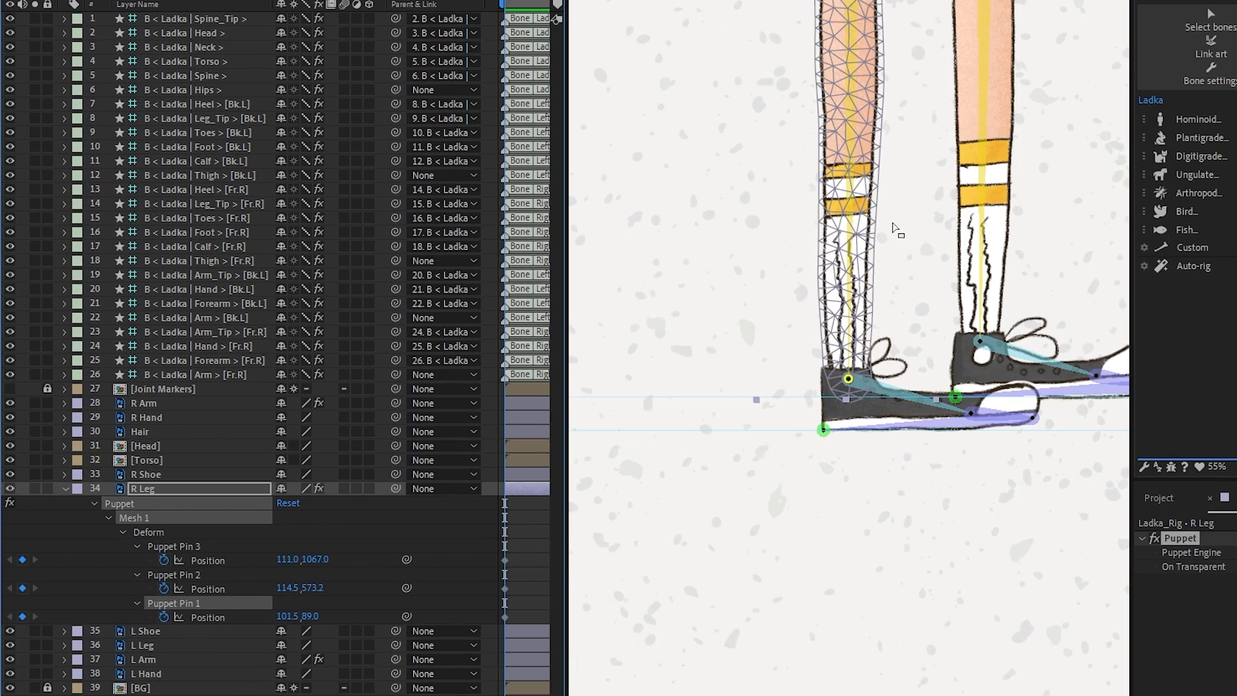
scroll(895, 230, "up", 6)
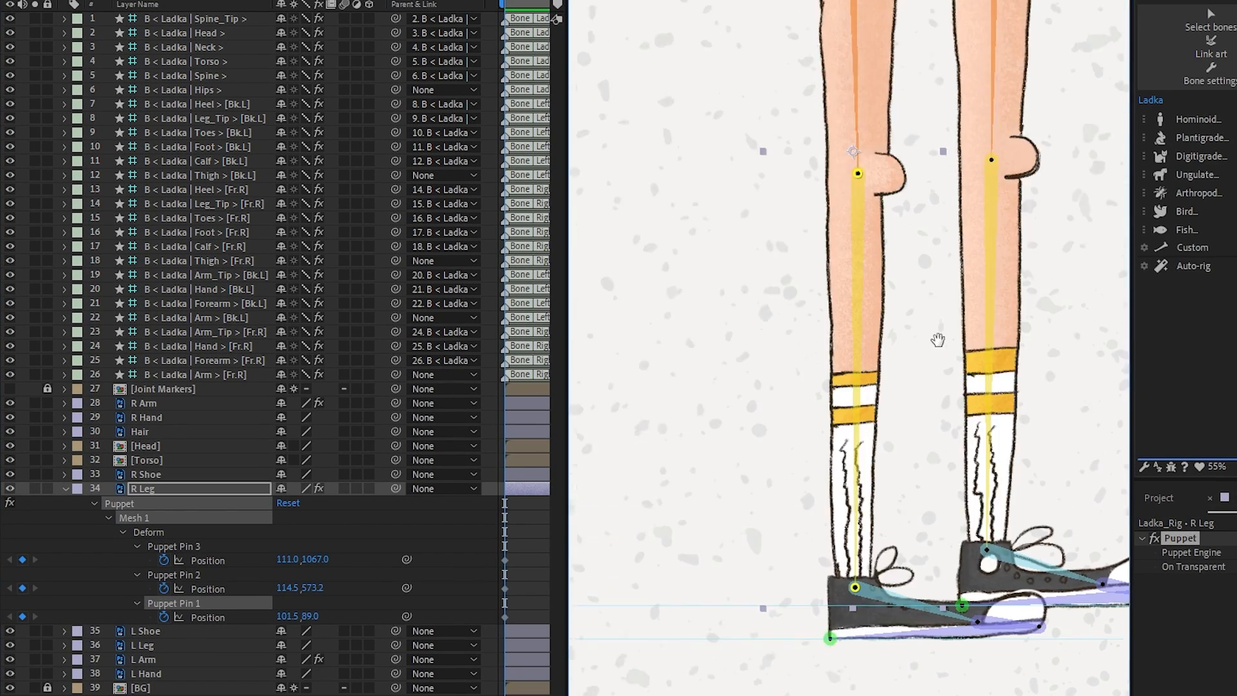
scroll(844, 268, "down", 2)
left_click(844, 268)
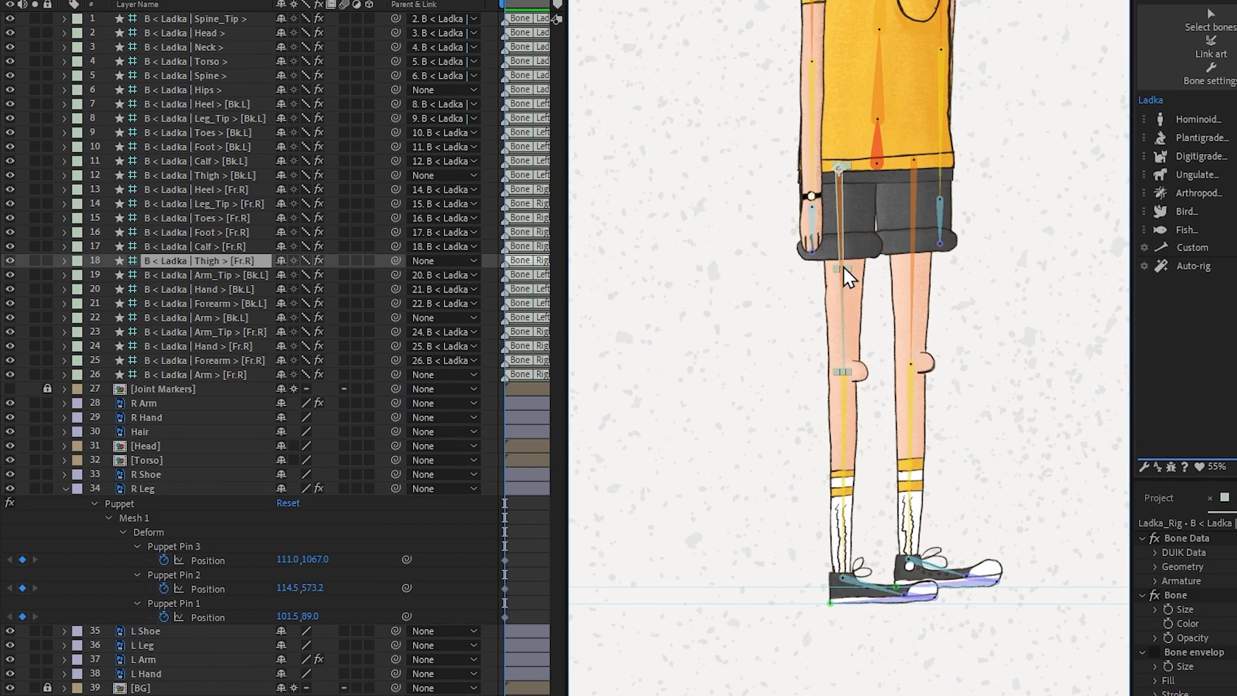
left_click(845, 406)
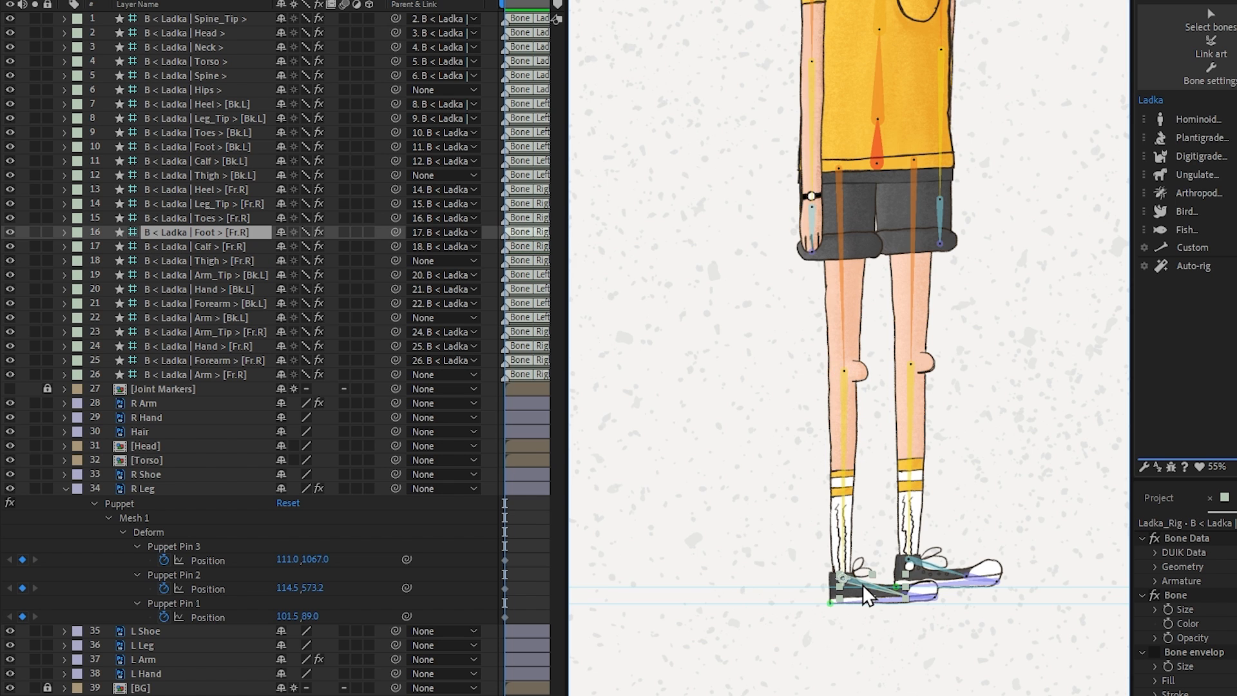
left_click(169, 603)
key("Return")
type("Thigh")
key("Return")
Rename the R Leg layer's knee pin as Calf and its ankle pin as Foot, and collapse the layer
left_click(174, 575)
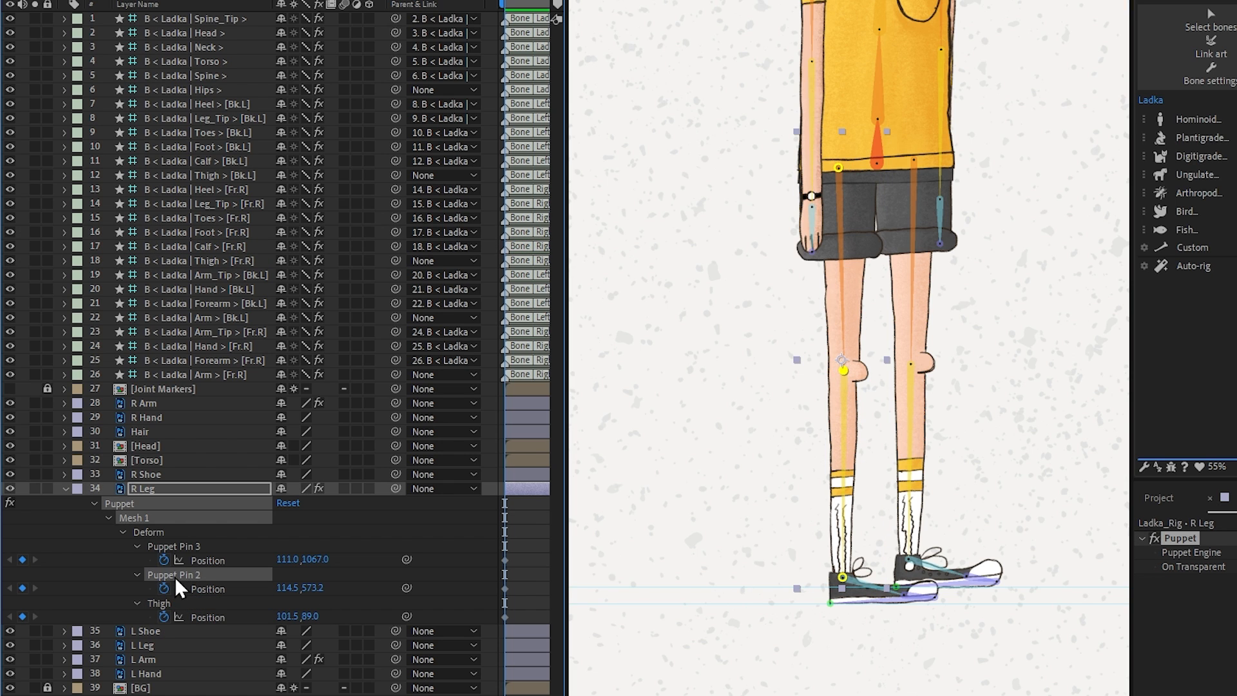
key("Return")
type("Calf")
key("Return")
left_click(184, 546)
key("Return")
type("Foot")
key("Return")
left_click(65, 489)
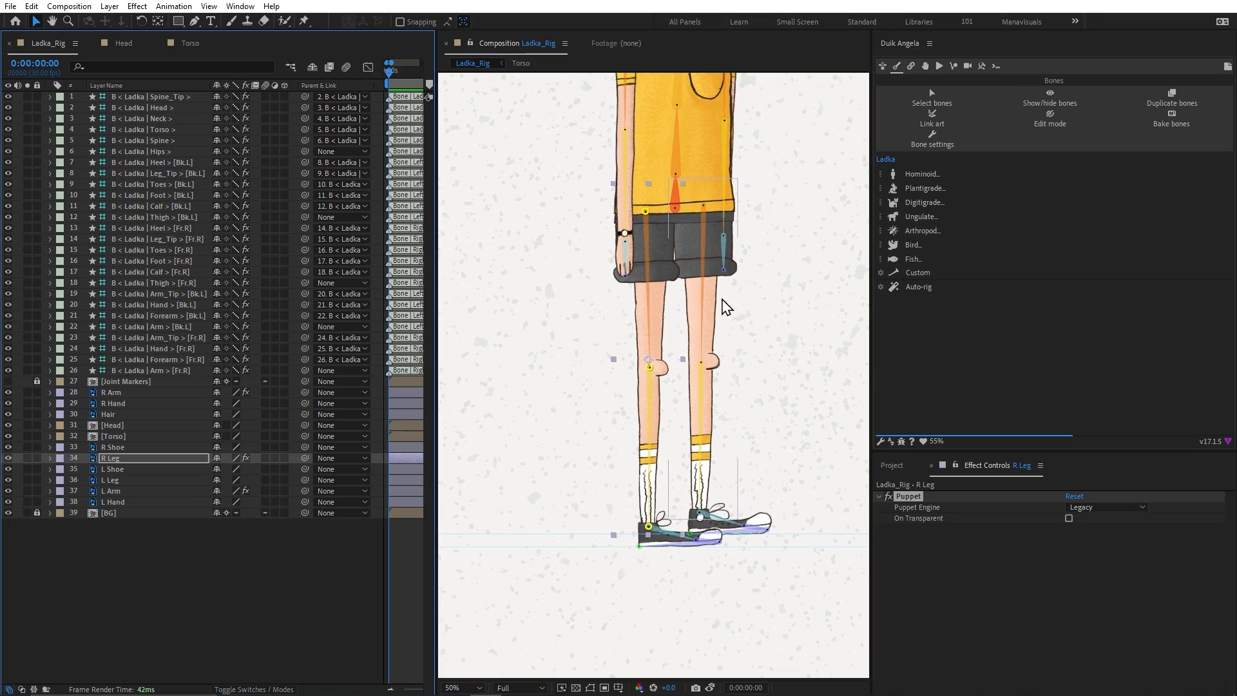
Place Puppet position pins on the L Leg layer at the hip, knee and ankle joints
left_click(934, 277)
scroll(874, 326, "up", 4)
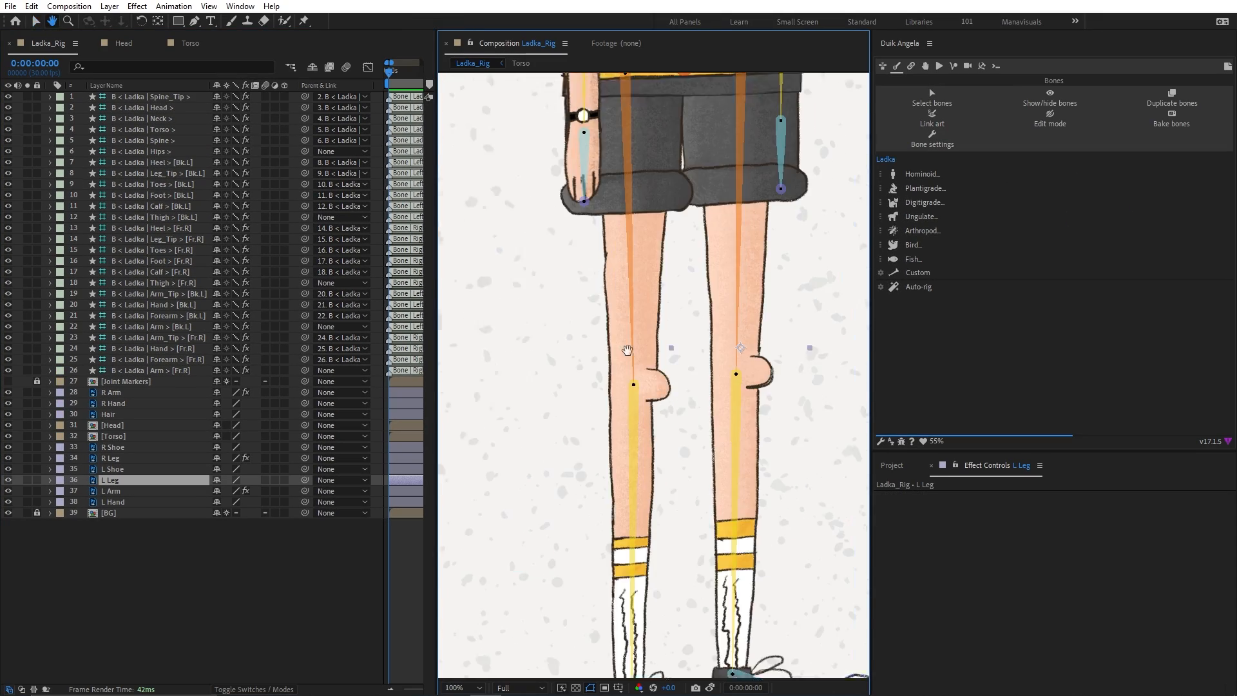
key("ctrl+p")
scroll(673, 340, "up", 2)
left_click(634, 355)
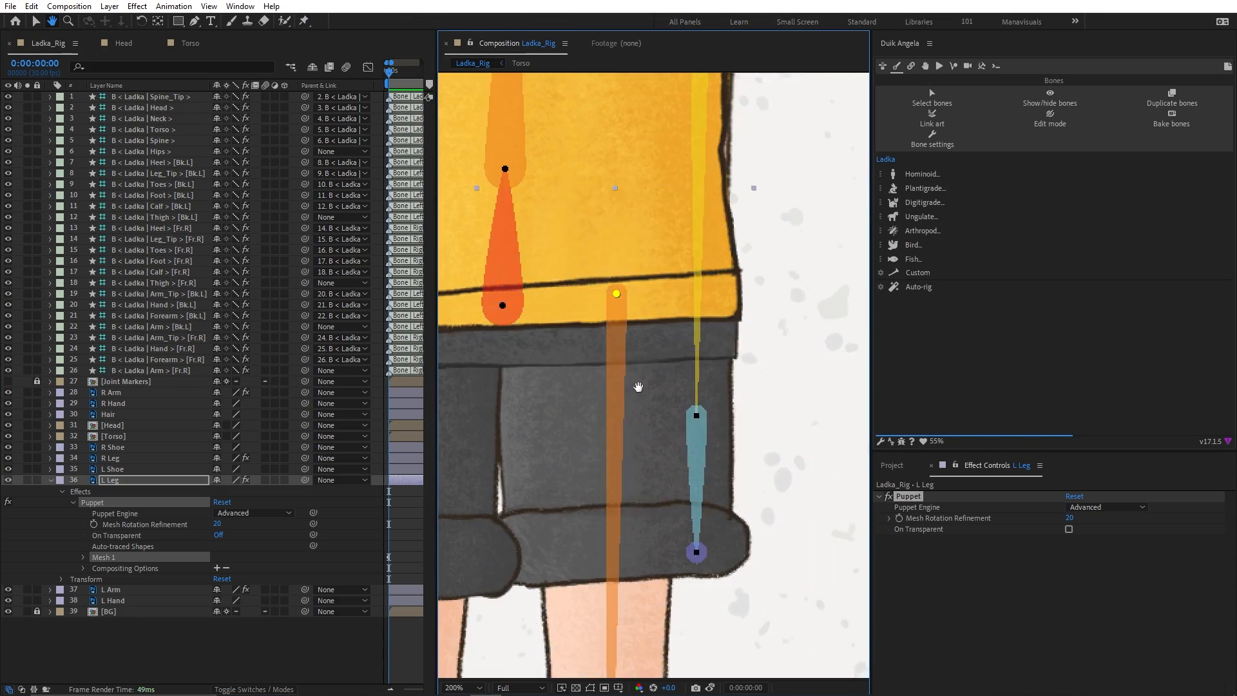
scroll(633, 355, "up", 2)
left_click(615, 307)
scroll(622, 337, "down", 6)
left_click(622, 336)
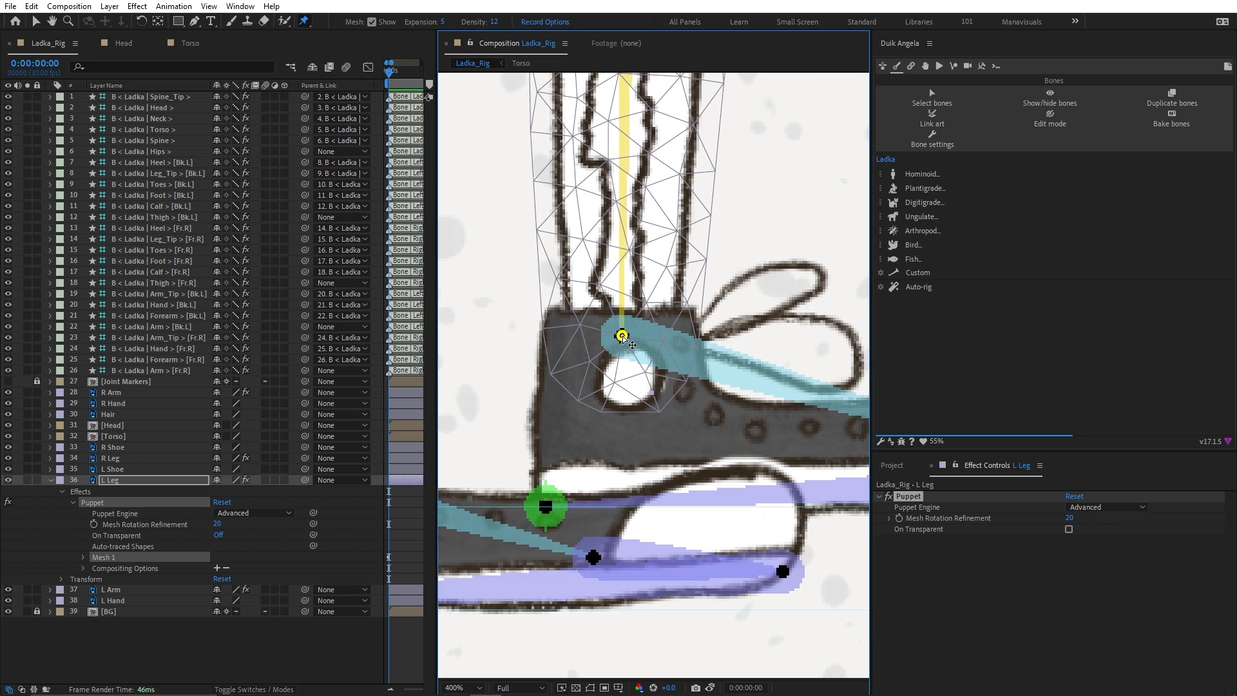
Set the L Leg layer's Puppet Engine to Legacy and reveal its keyframed pins
left_click(1096, 507)
left_click(1095, 517)
key("u")
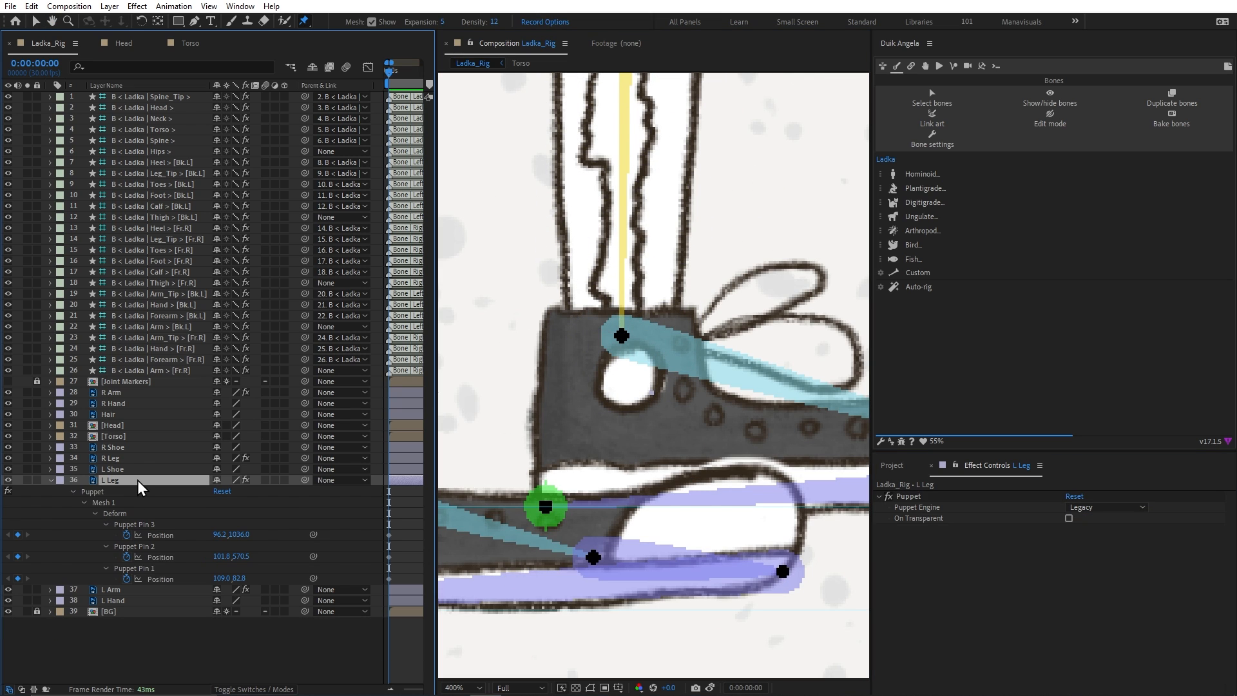
Rename the L Leg layer's hip pin as Thigh and knee pin as Calf, rename its ankle pin to match, and collapse the layer
key("Return")
type("Thigh")
left_click(142, 546)
key("Return")
type("Calf")
left_click(150, 523)
key("Return")
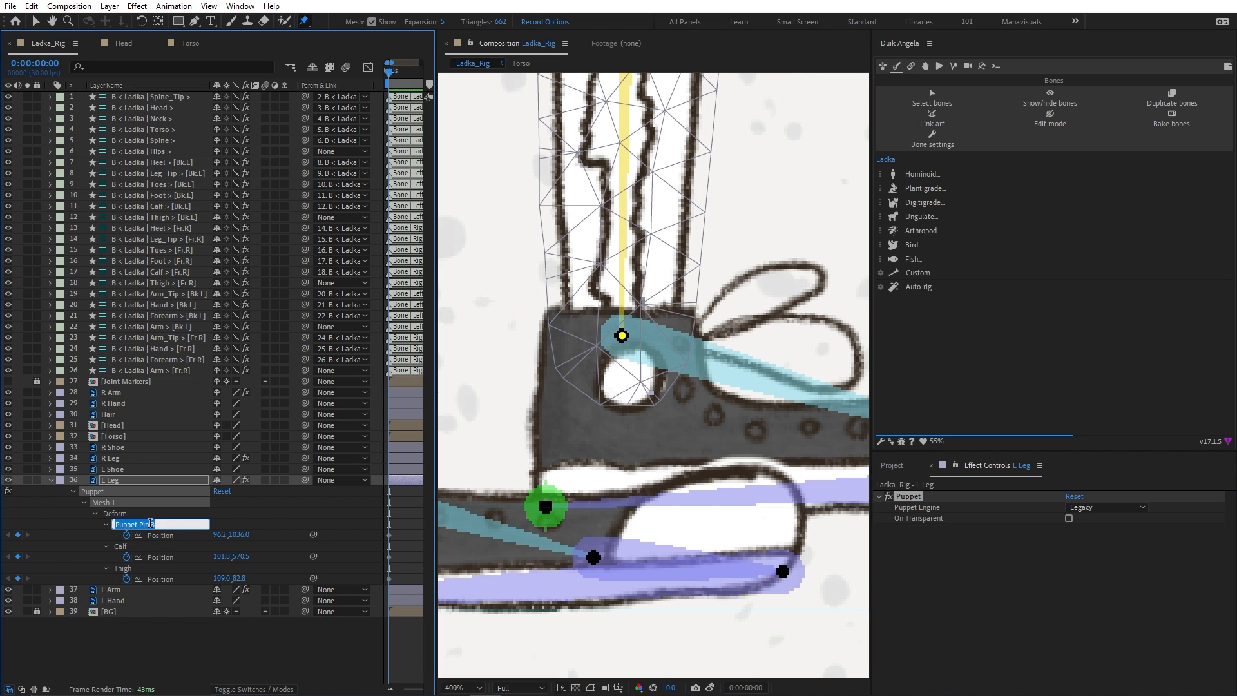
left_click(50, 480)
left_click(159, 588)
Place Puppet position pins on the R Shoe layer at the ankle, the ball of the foot and the toe tip
key("v")
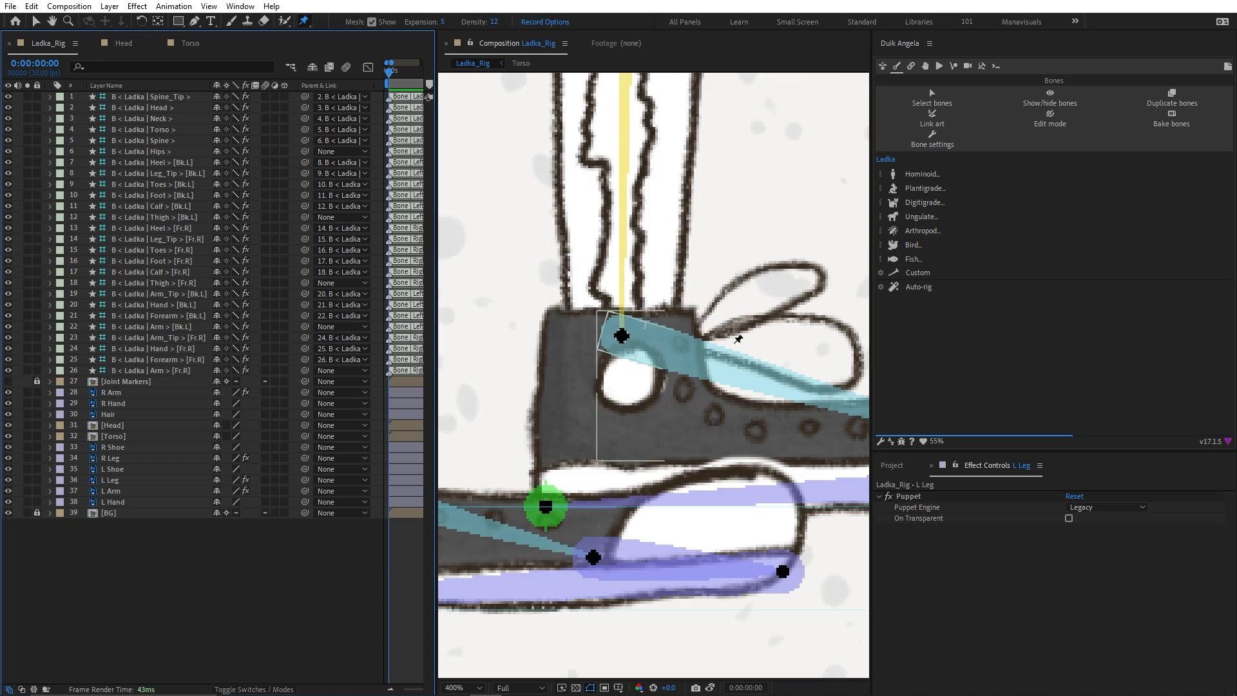
left_click(496, 516)
mouse_move(496, 519)
left_mouse_down()
mouse_move(675, 320)
mouse_move(675, 335)
mouse_move(558, 210)
mouse_move(534, 206)
left_mouse_up()
key("ctrl+p")
left_click(579, 268)
left_click(788, 271)
left_click_drag(796, 276, 744, 288)
left_click(759, 231)
scroll(759, 231, "down", 1)
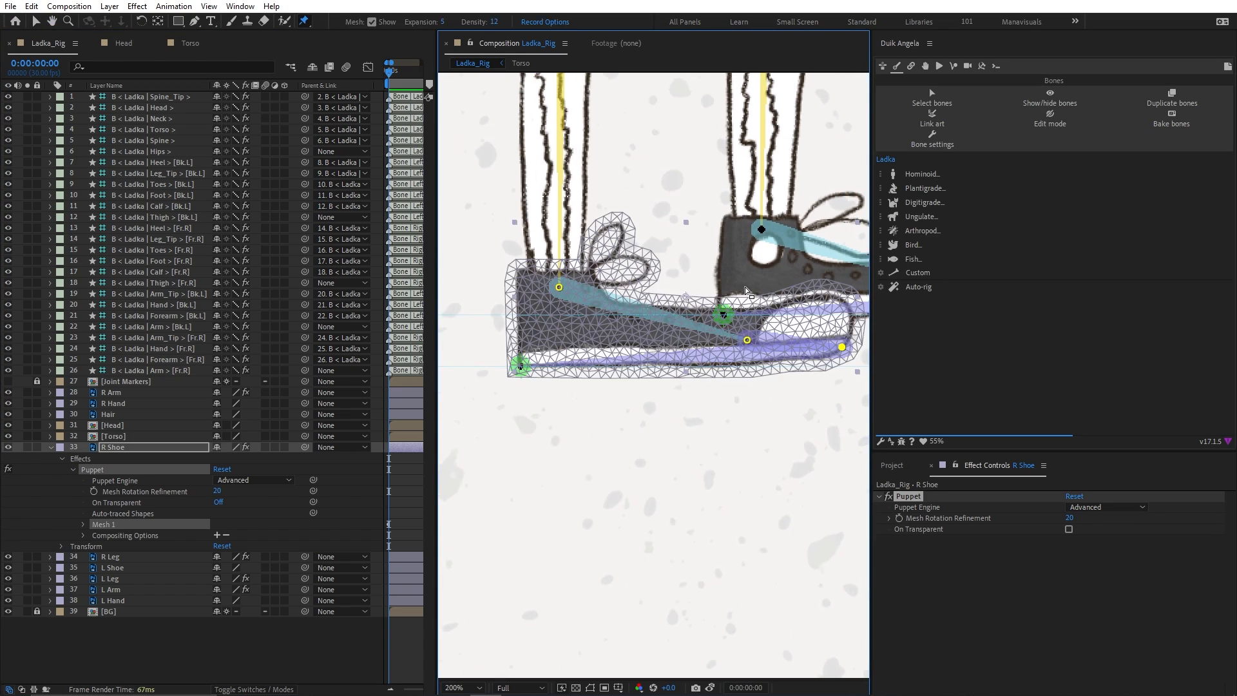
Check the names of the right foot's bones and reveal the R Shoe layer's keyframed pins
key("v")
key("ctrl+shift+a")
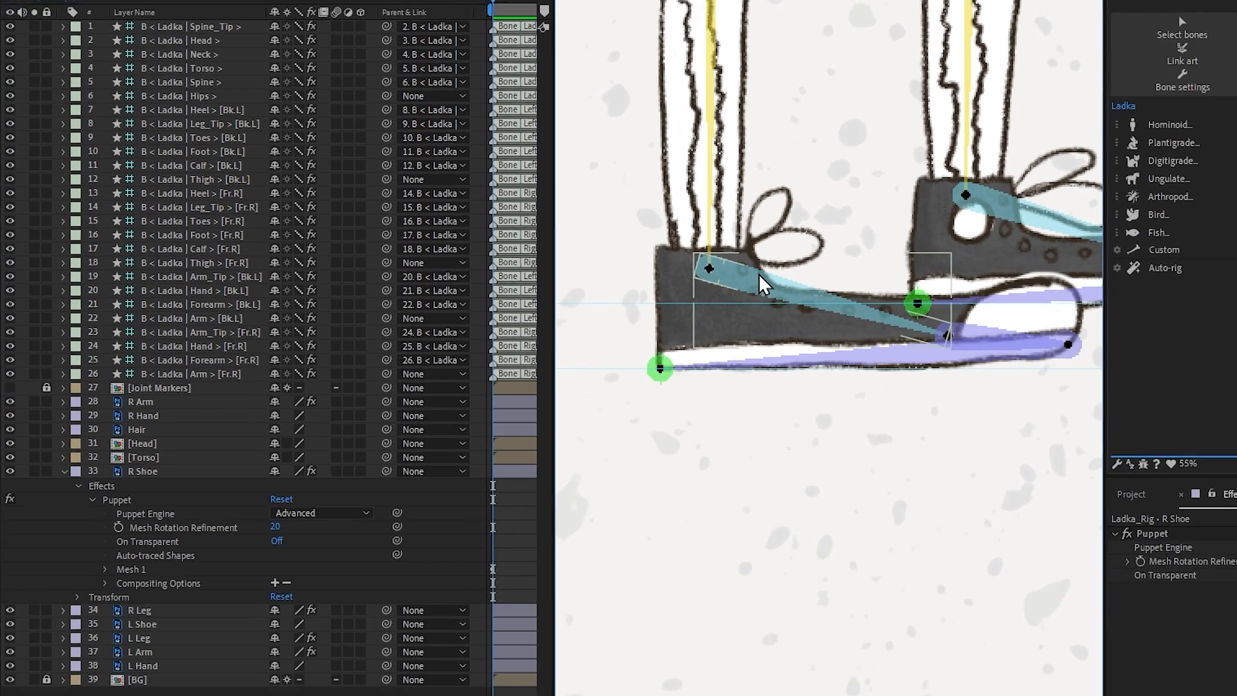
left_click(759, 276)
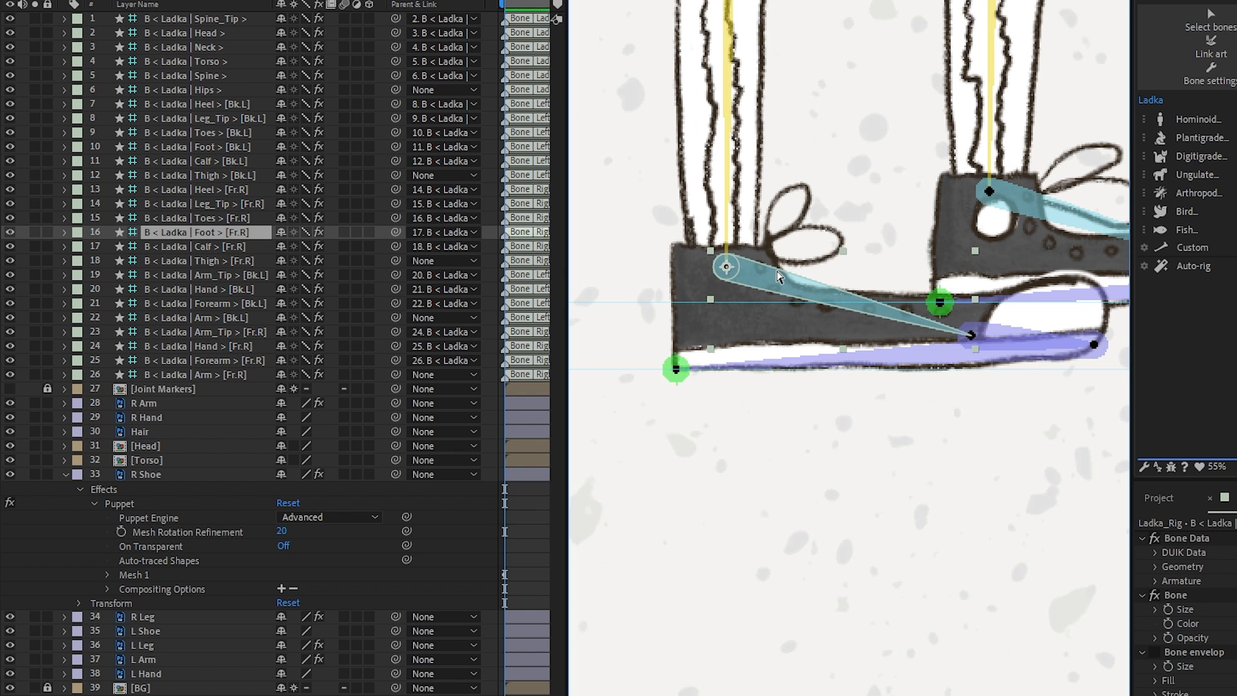
left_click(777, 273)
left_click(777, 274)
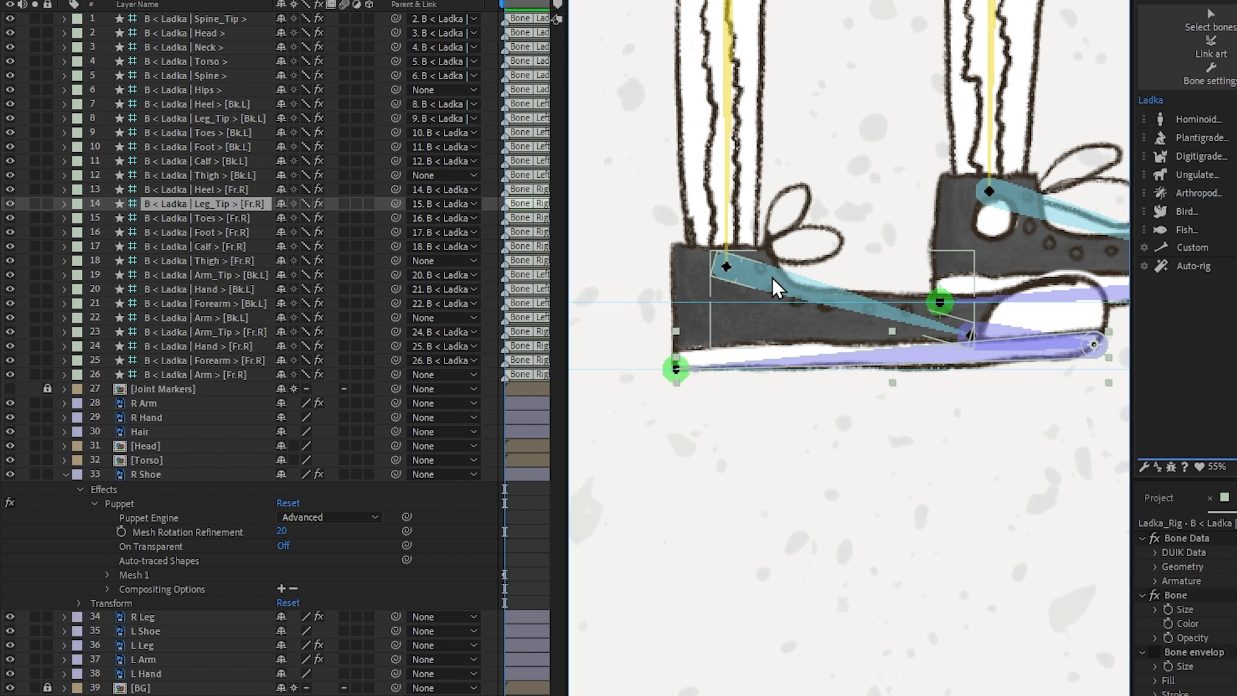
left_click(219, 475)
key("u")
Rename the R Shoe layer's ankle pin as Foot and its ball-of-foot pin as Toe, and set its Puppet Engine to Legacy
left_click(178, 589)
key("Return")
type("Foot")
left_click(177, 561)
key("Return")
type("To")
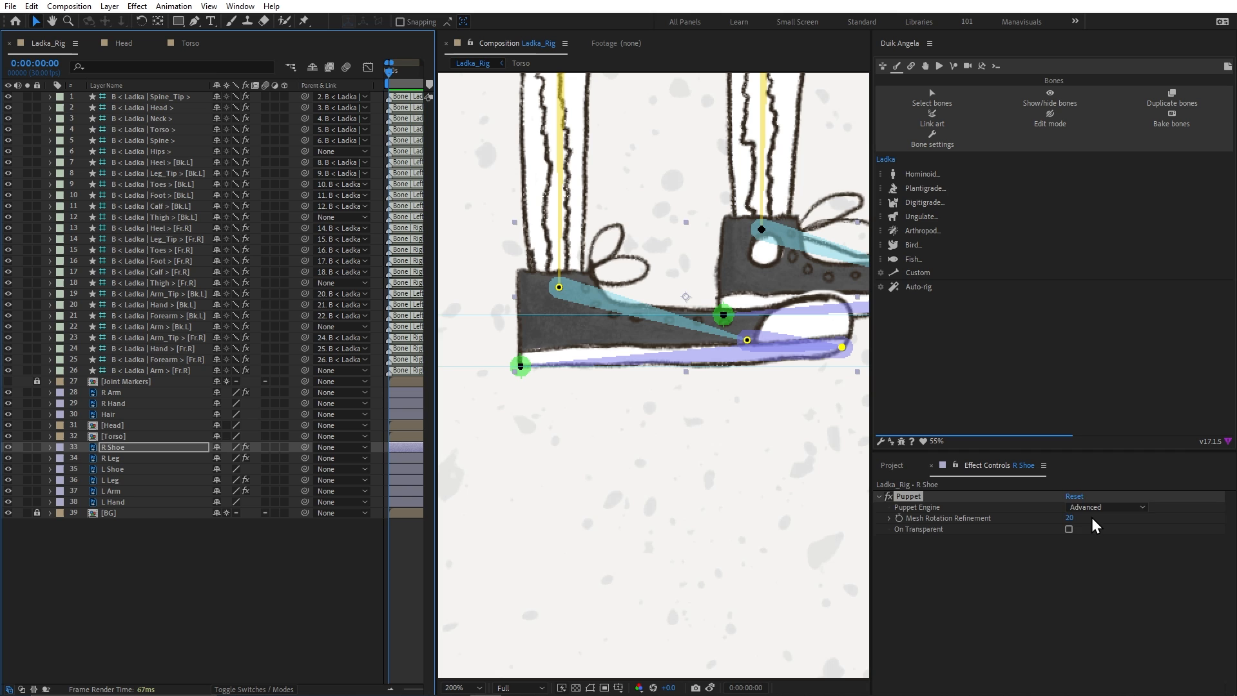
left_click(1095, 508)
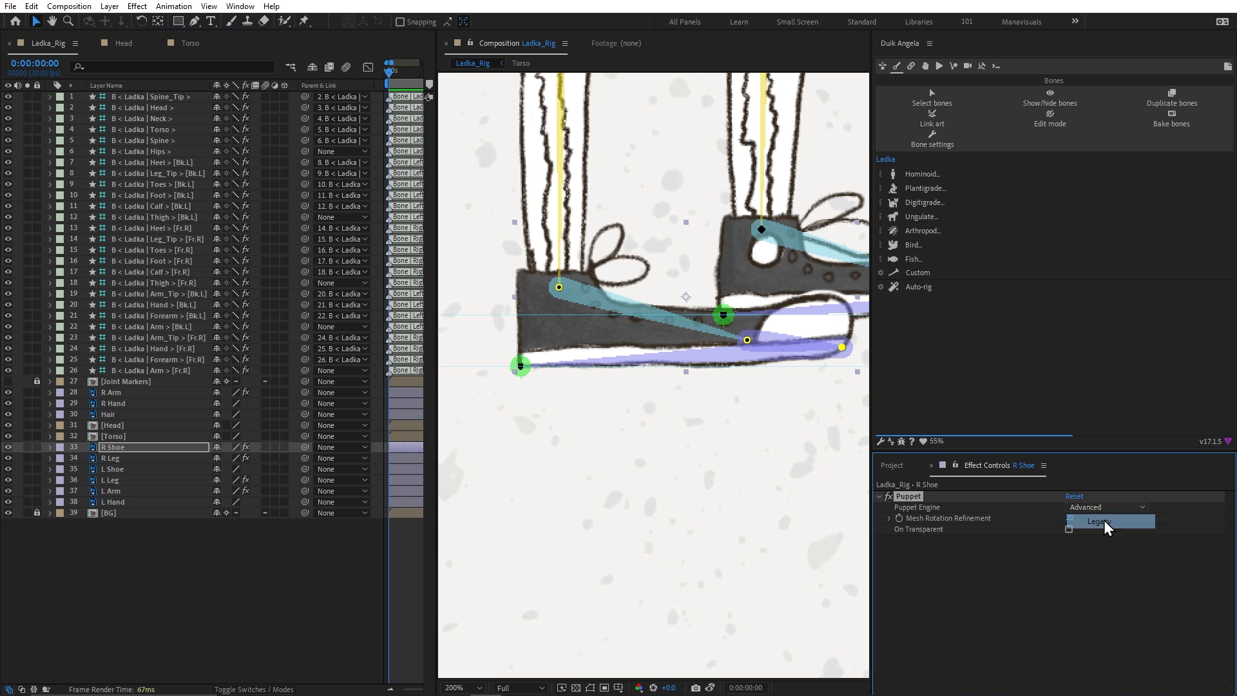
left_click(1106, 527)
Place Puppet position pins on the L Shoe layer at the ankle, the ball of the foot and the toe tip
scroll(786, 367, "up", 3)
left_click(783, 407)
key("ctrl+p")
left_click(612, 330)
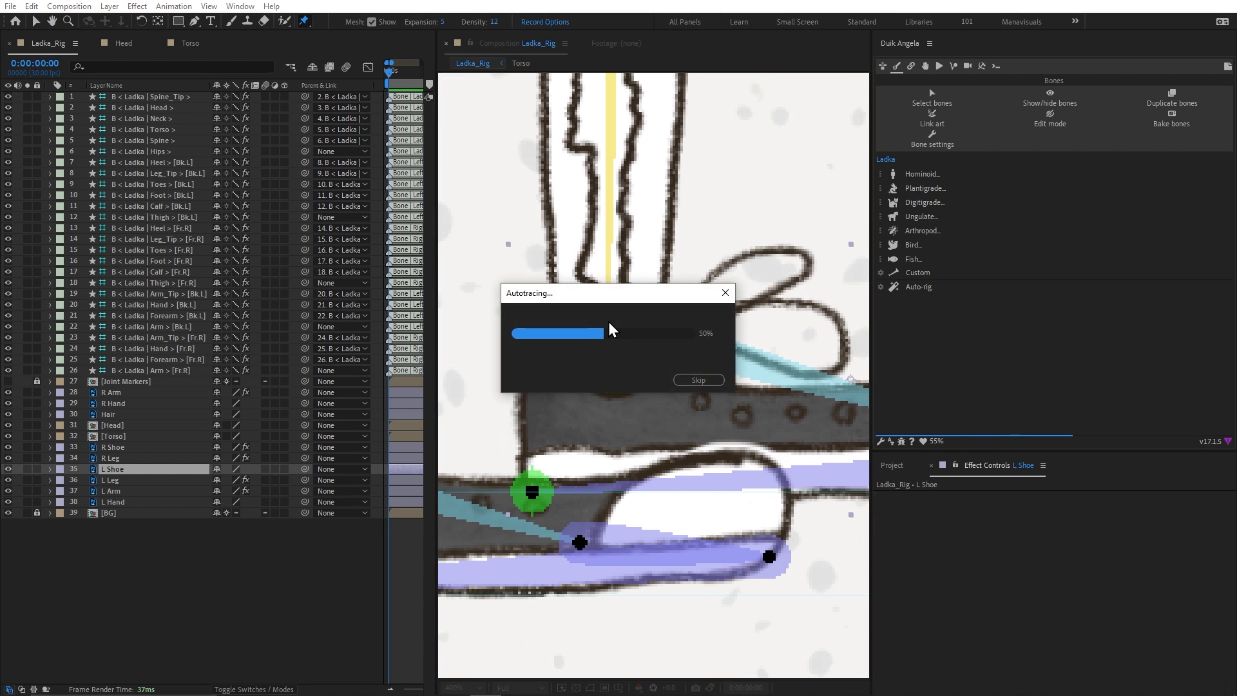
scroll(653, 374, "down", 5)
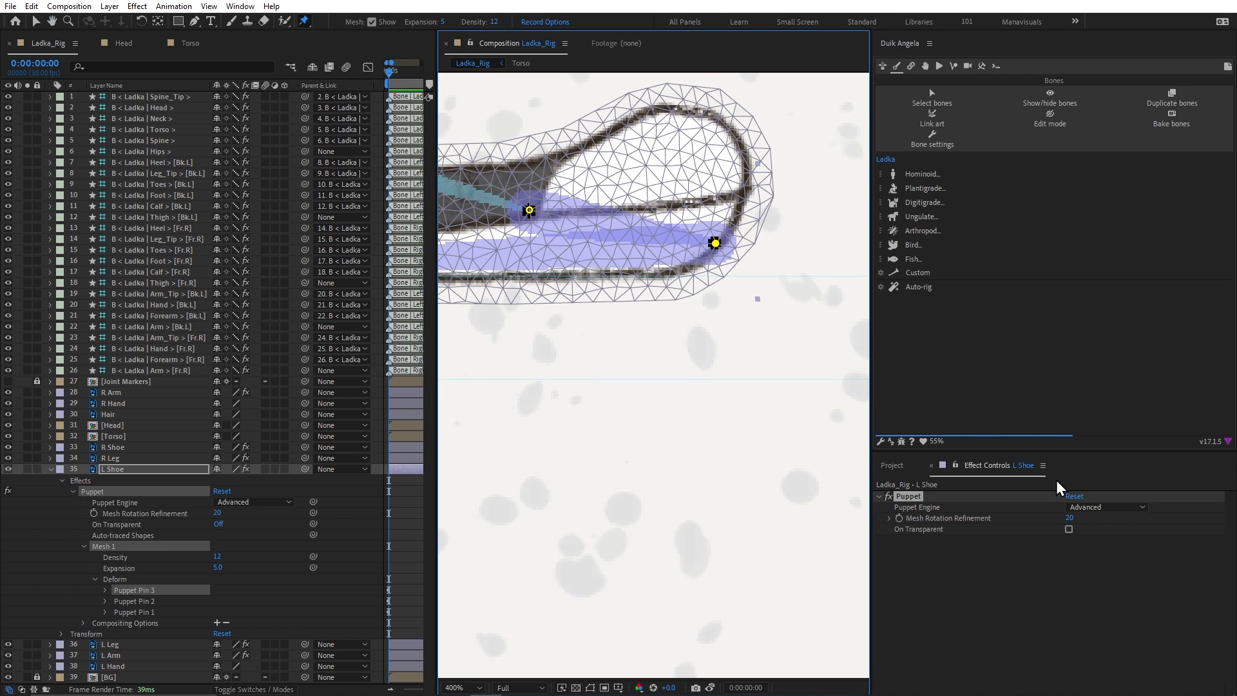
Set the L Shoe layer's Puppet Engine to Legacy, rename its ankle and ball-of-foot pins as Foot and Toe, and collapse the layer
left_click(1106, 507)
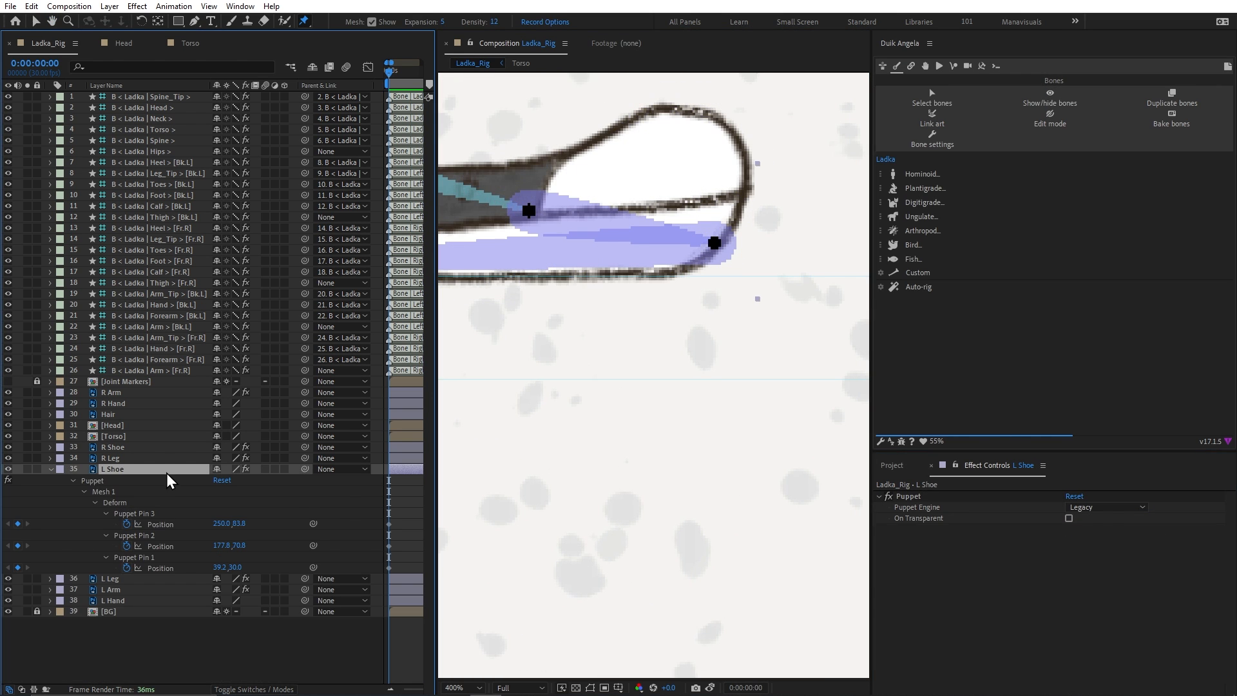
left_click(138, 534)
key("Return")
type("T")
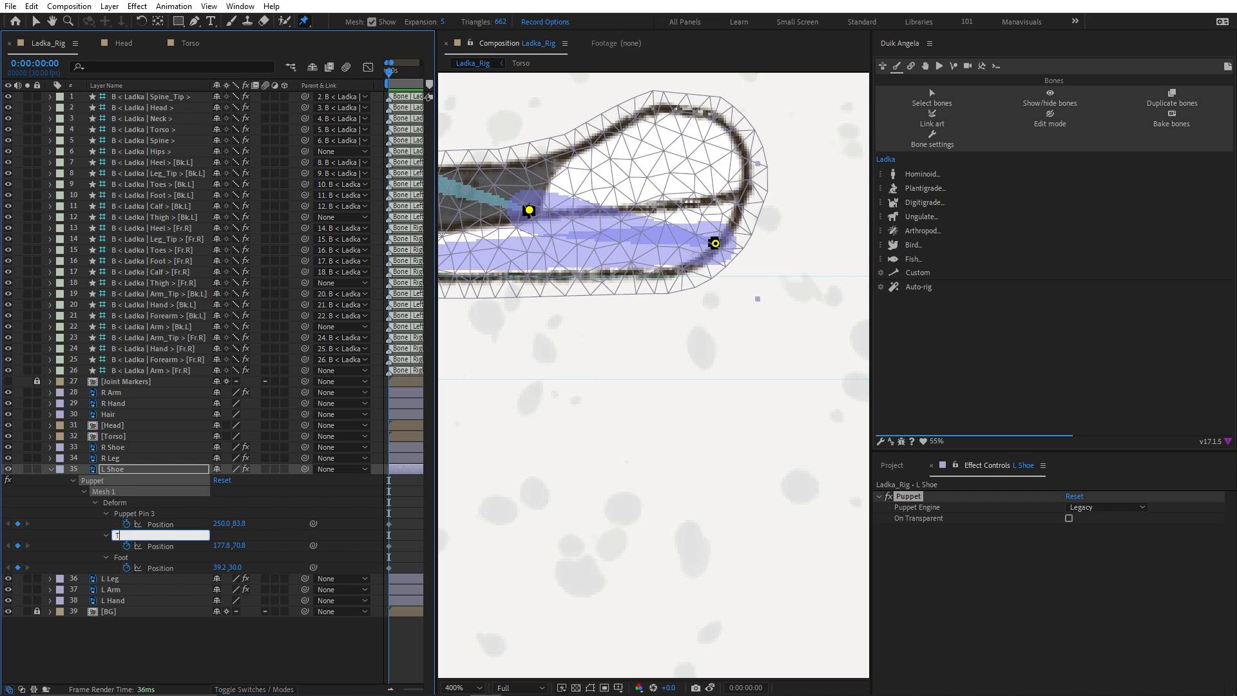
type("oe")
key("Return")
key("u")
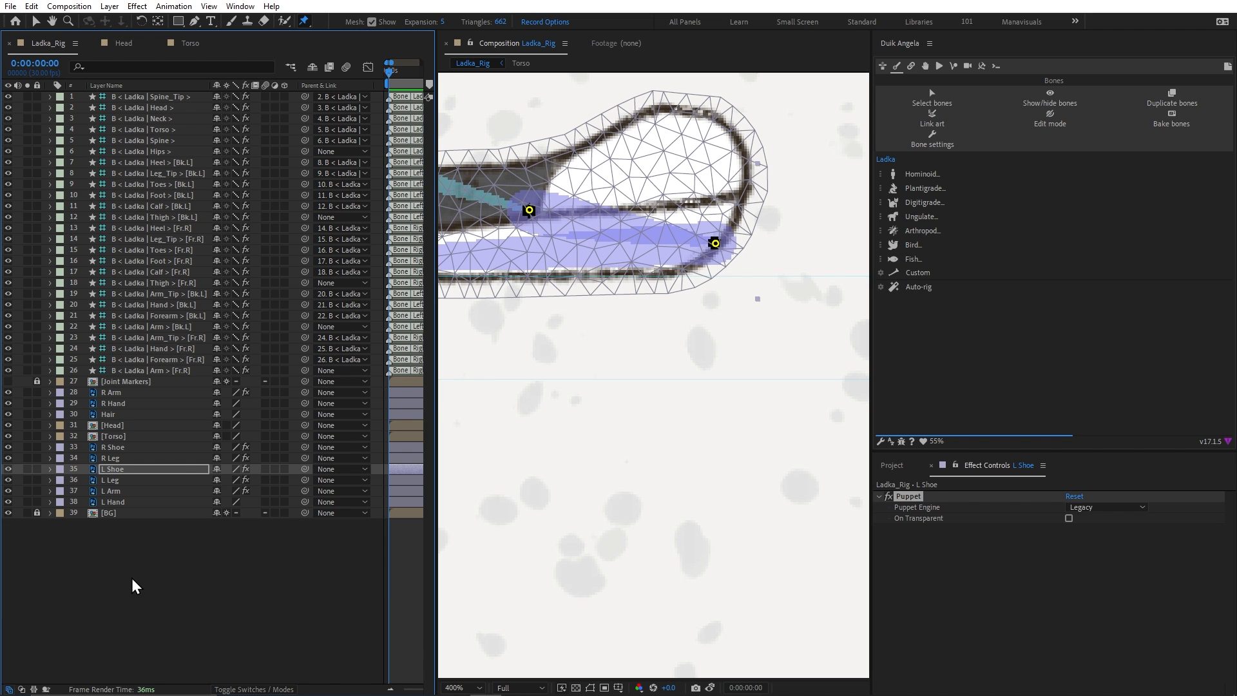
Place five Puppet position pins on the Torso layer along the central bone joints, from the hips up to the base of the head bone
scroll(671, 396, "down", 6)
scroll(580, 354, "up", 4)
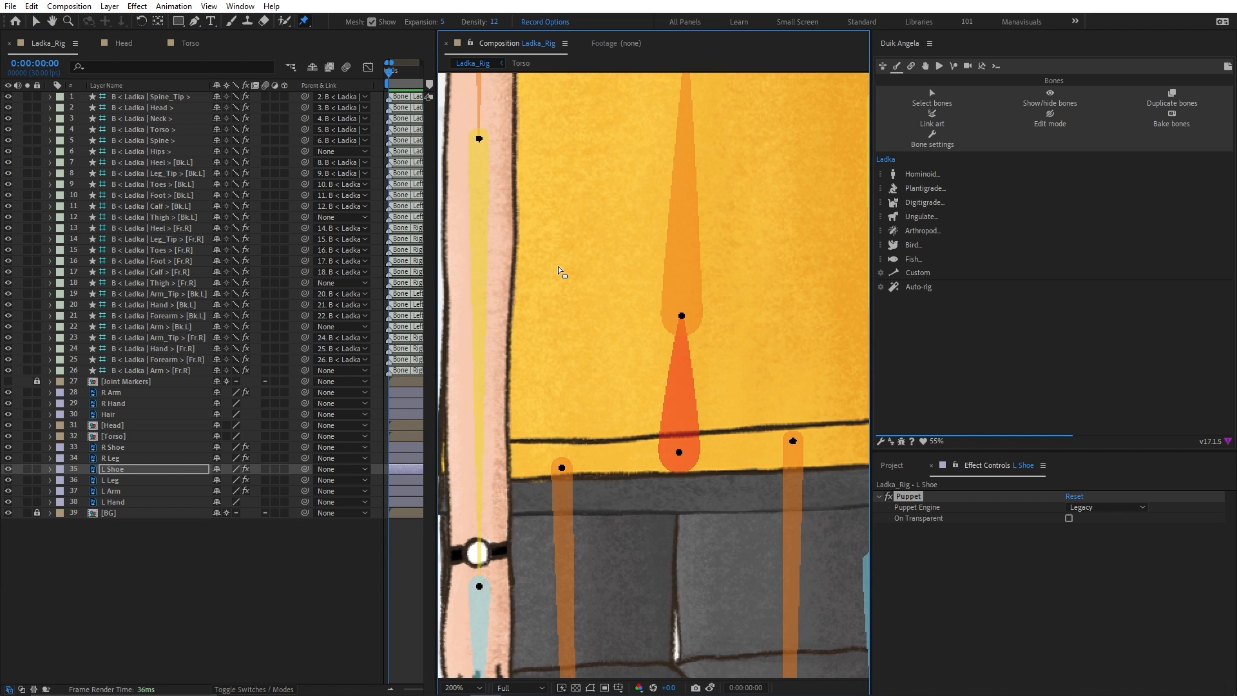
left_click(116, 437)
scroll(715, 452, "up", 2)
left_click(679, 452)
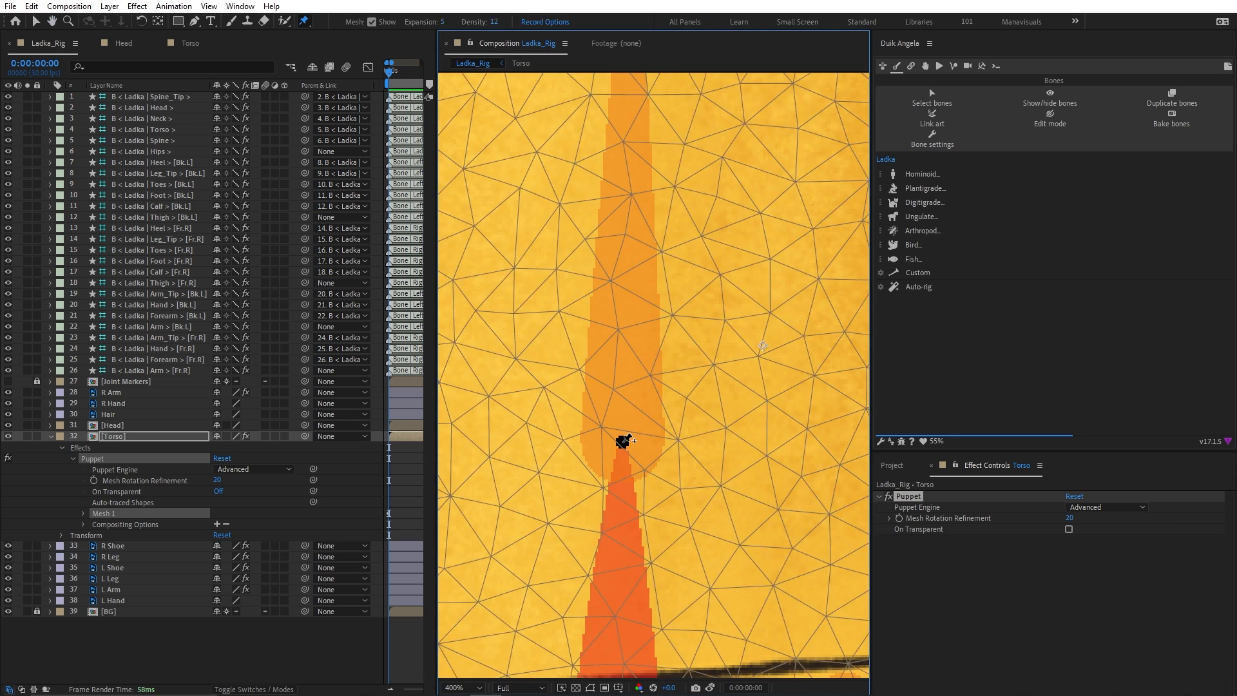
scroll(621, 386, "up", 3)
scroll(614, 361, "down", 2)
scroll(619, 303, "up", 2)
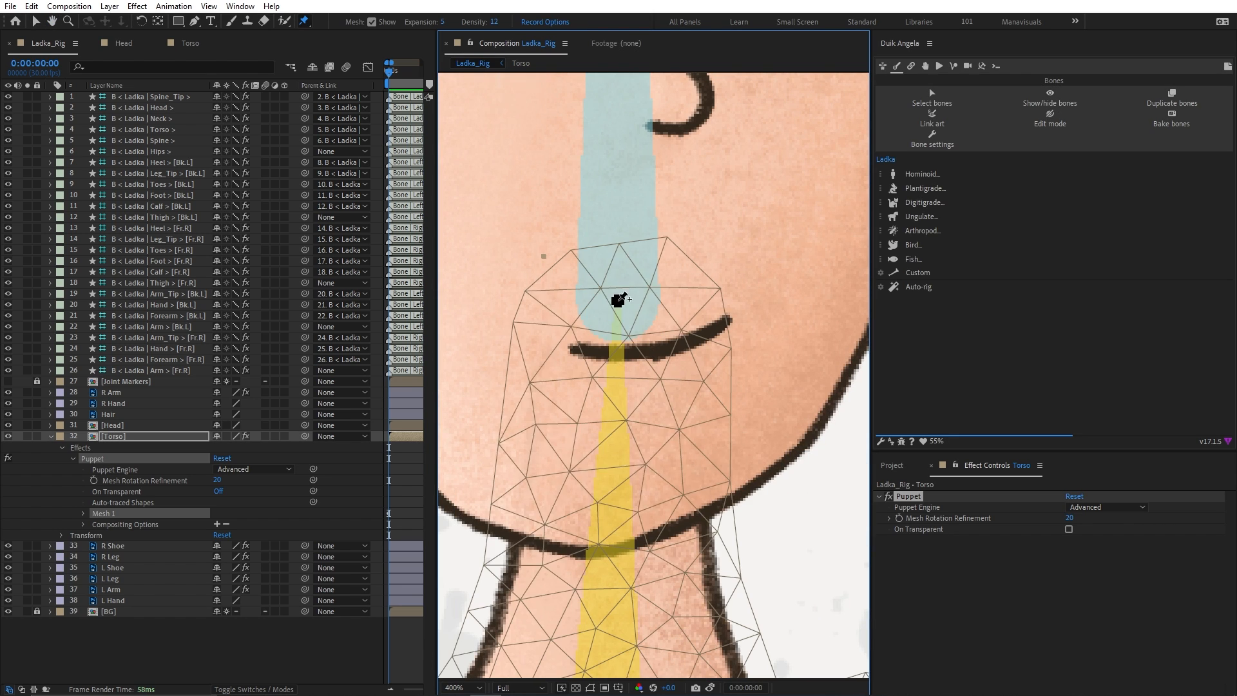
Set the Torso layer's Puppet Engine to Legacy, reveal its keyframed pins and check the name of the lowest torso bone
left_click(1110, 508)
left_click(1113, 521)
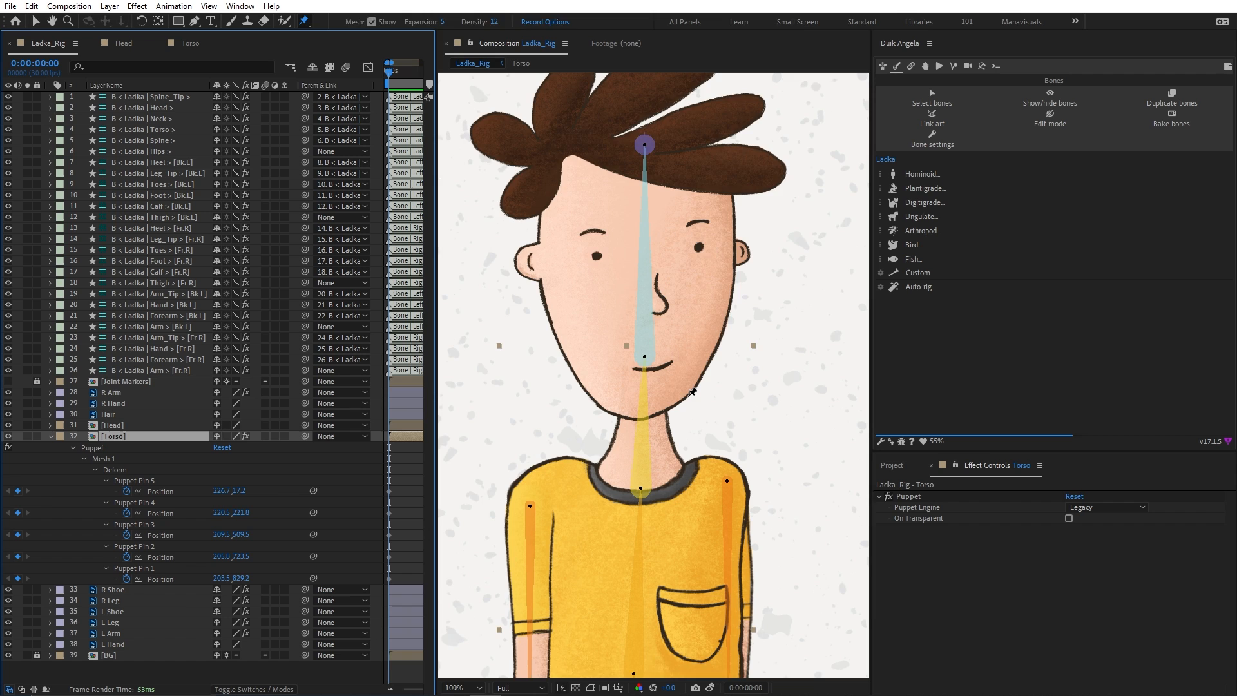
scroll(693, 391, "down", 5)
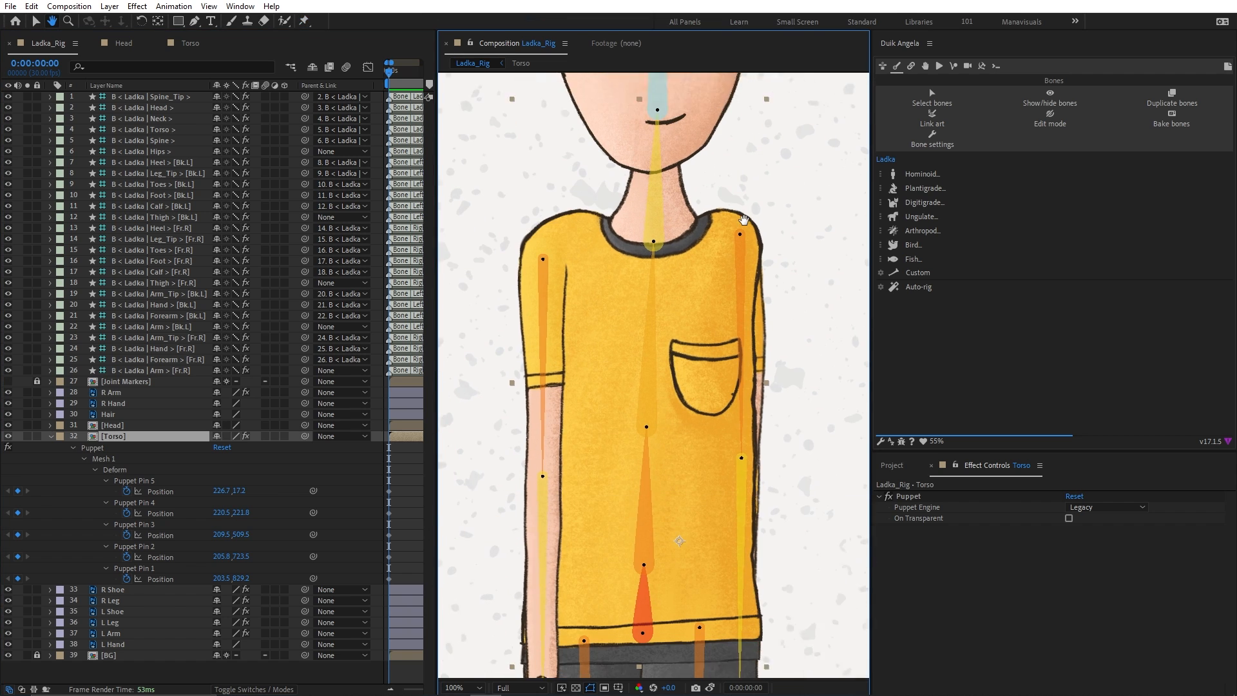
key("v")
left_click(631, 571)
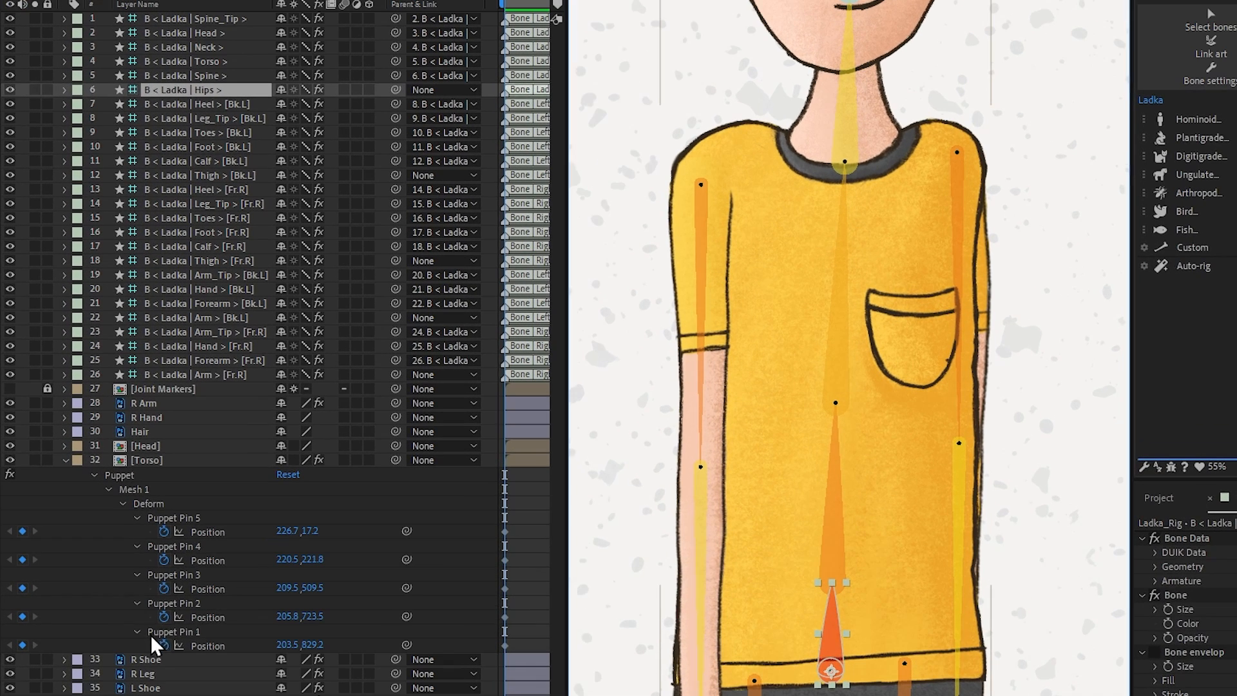
Rename the Torso layer's five pins, from the lowest joint upward, as Hips, Spine, Torso, Neck and Head
left_click(139, 569)
left_click(177, 631)
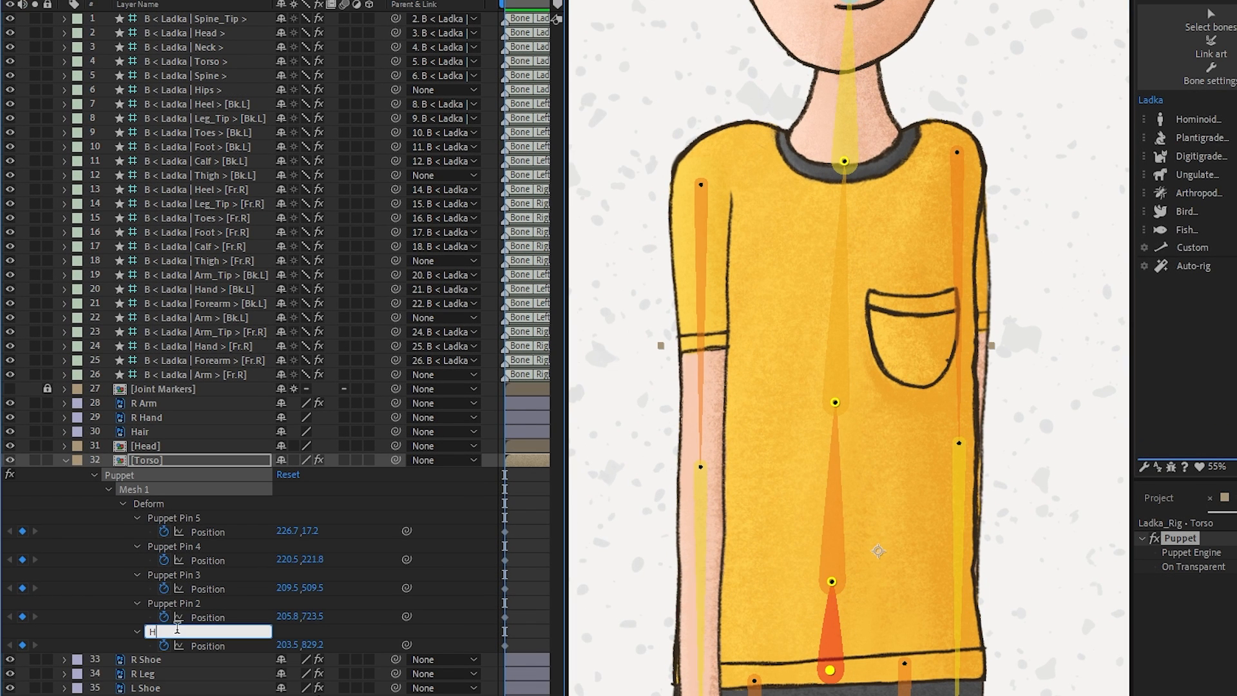
type("Hips")
key("Tab")
type("Spine")
key("Tab")
type("Torso")
key("Tab")
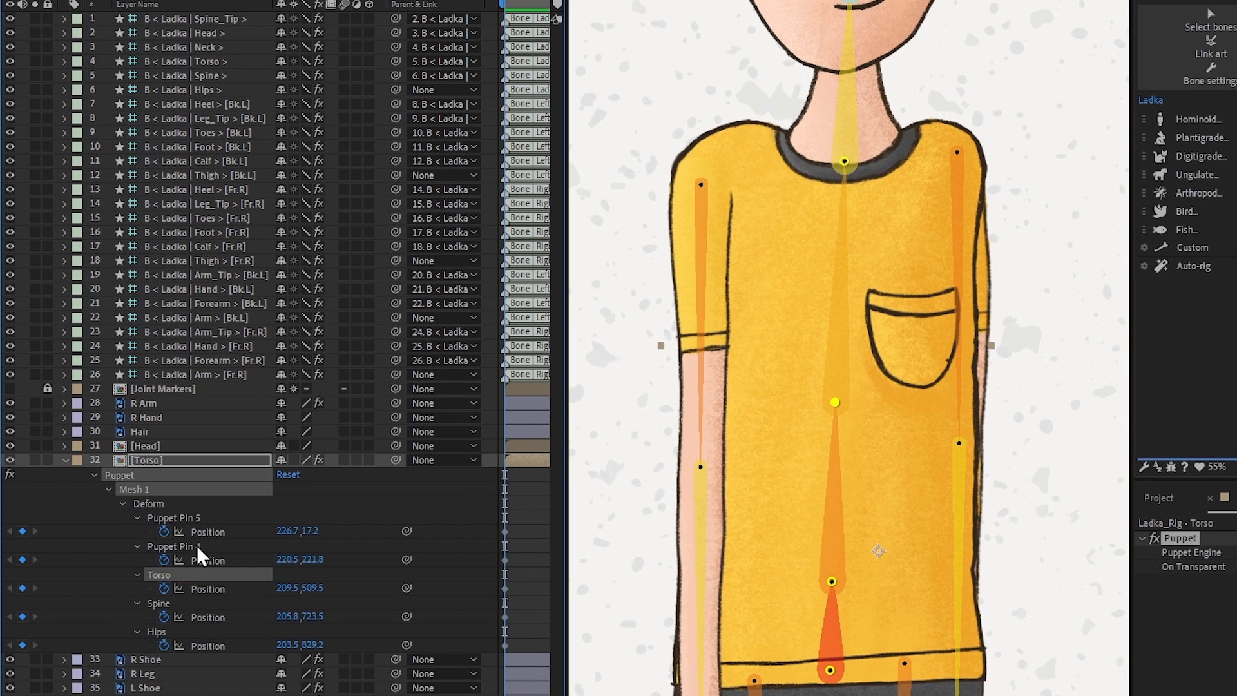
type("Neck")
key("Tab")
type("Head")
left_click(212, 461)
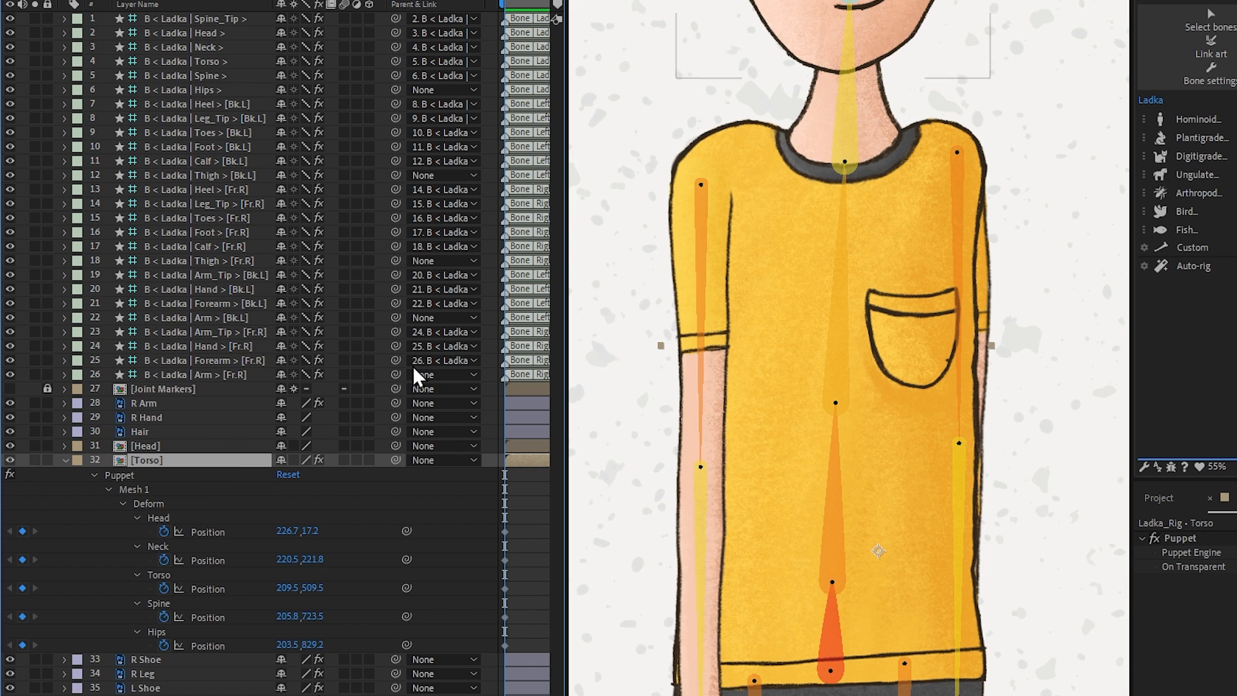
Add Puppet position pins to the Torso layer at the right and left shoulder joints
scroll(708, 187, "up", 1)
left_click_drag(695, 122, 971, 409)
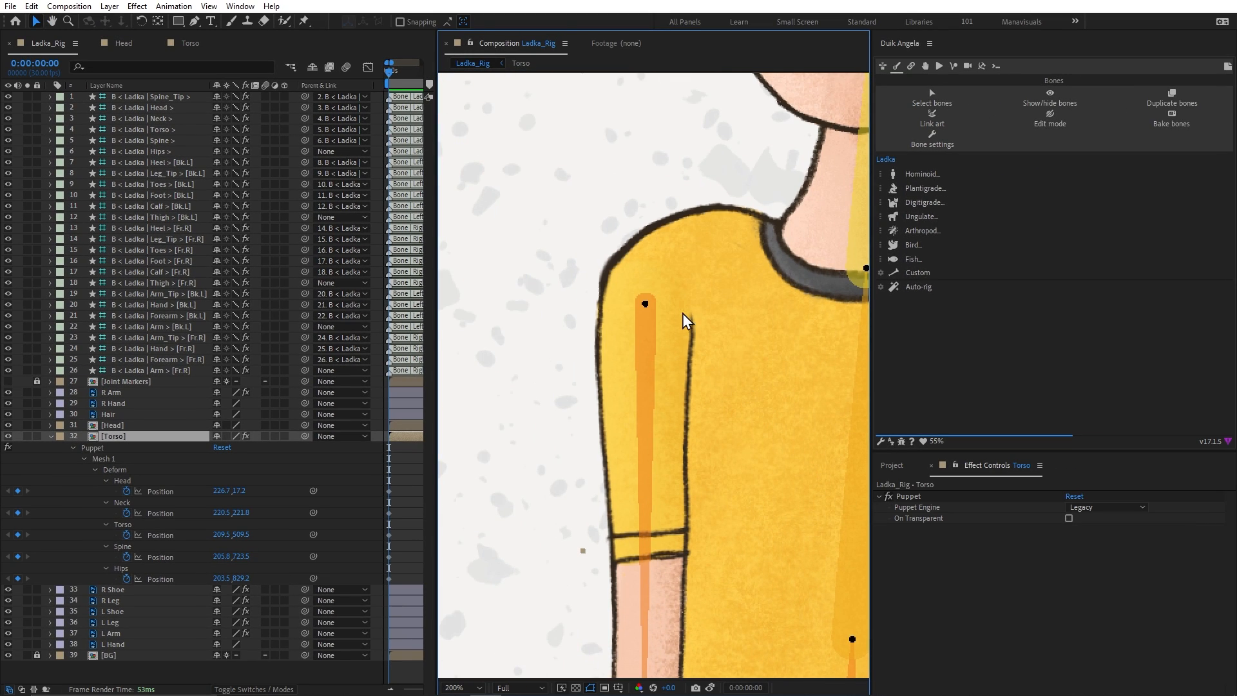
key("ctrl+p")
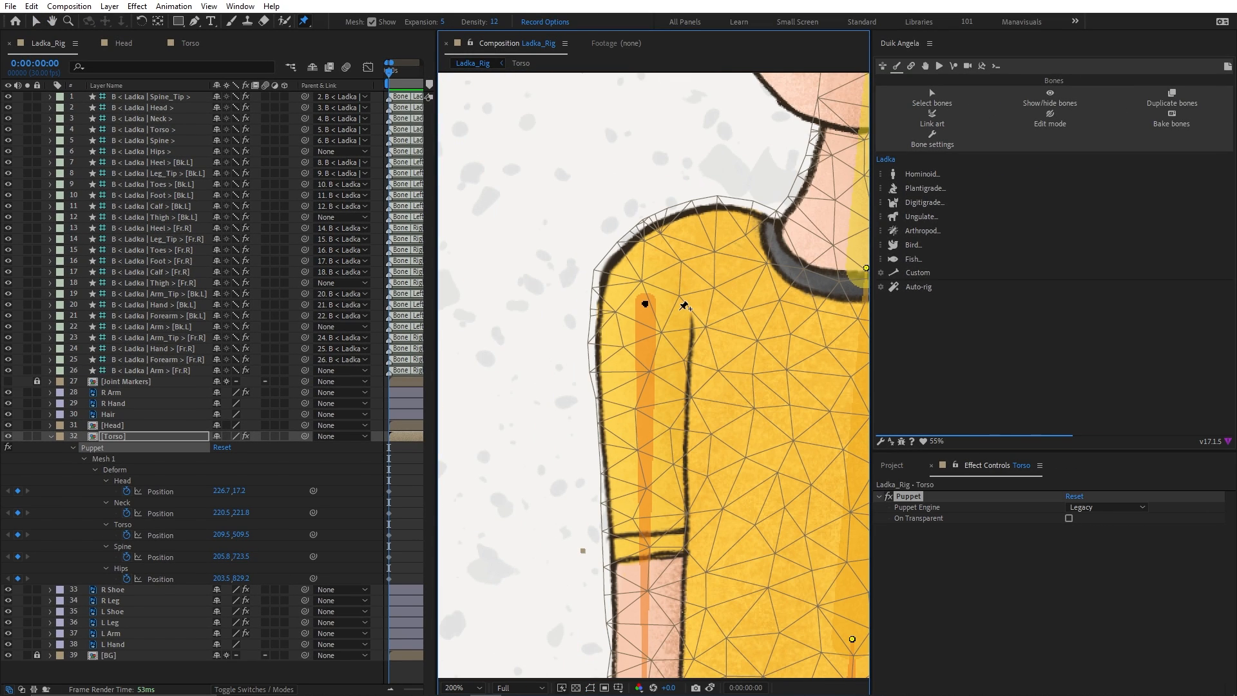
left_click(646, 304)
left_click_drag(847, 277, 451, 341)
left_click(642, 308)
left_click_drag(584, 457, 830, 165)
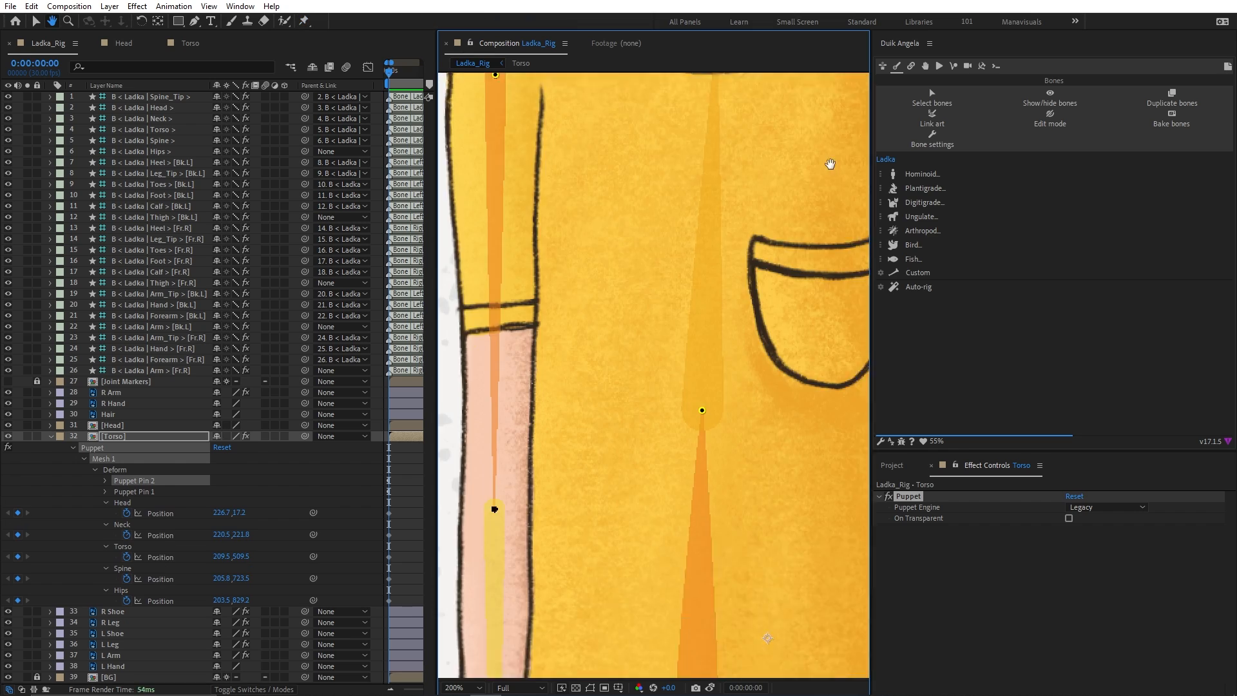
Add Puppet position pins to the Torso layer at the right and left thigh joints along the shirt's hem
left_click_drag(709, 516, 752, 185)
left_click(621, 507)
left_click_drag(604, 388, 373, 381)
left_click(620, 473)
left_click_drag(671, 312, 706, 410)
scroll(707, 410, "down", 2)
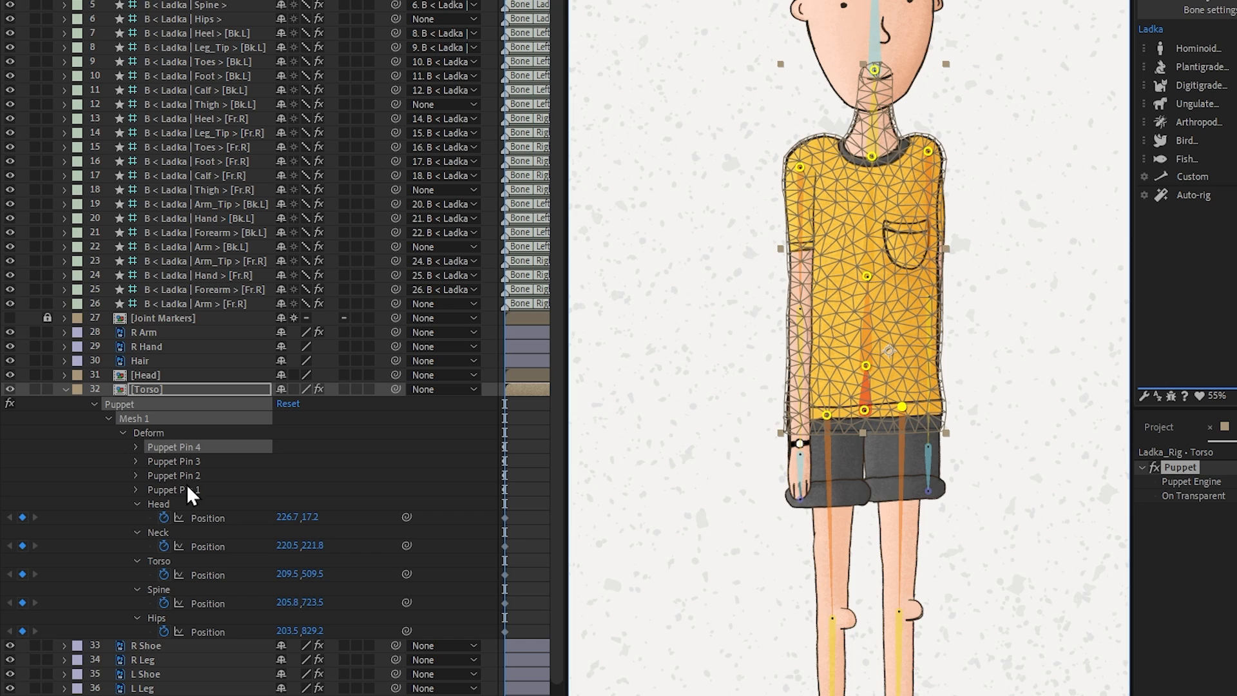
Select the Torso layer's new Puppet Pin 1 at the right shoulder
left_click(143, 514)
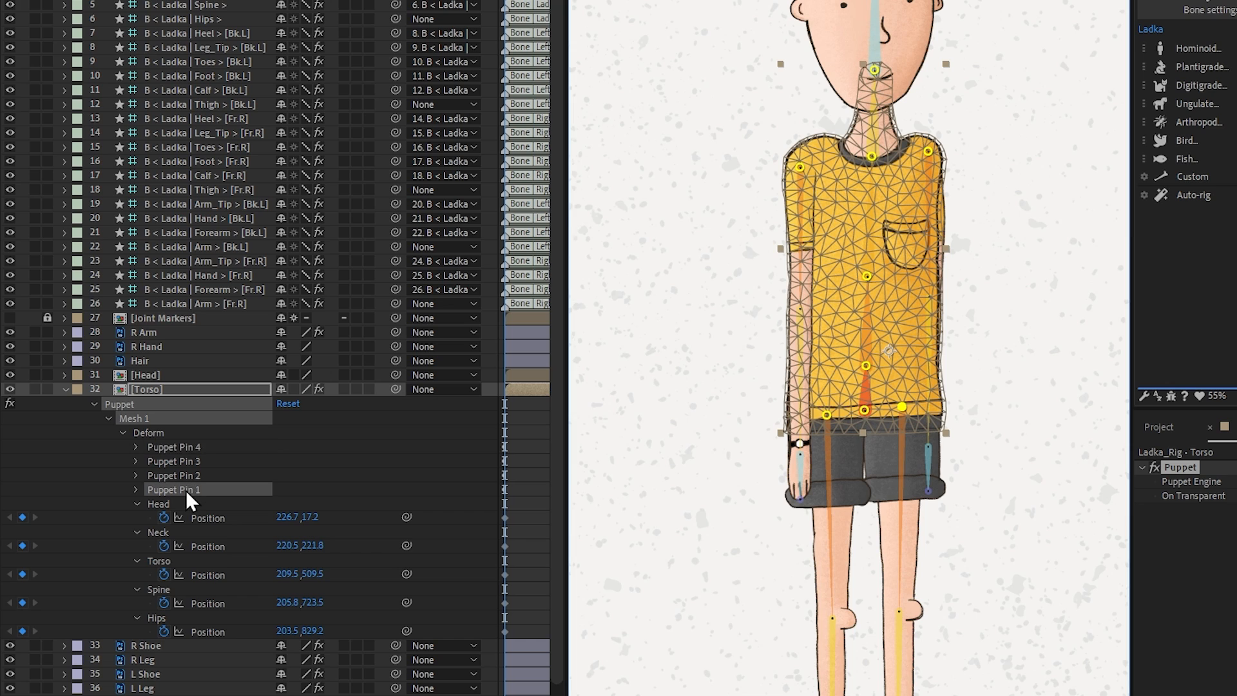
Rename the Torso layer's Puppet Pin 1 to R Arm and Puppet Pin 2 to L Arm
key("Return")
type("R")
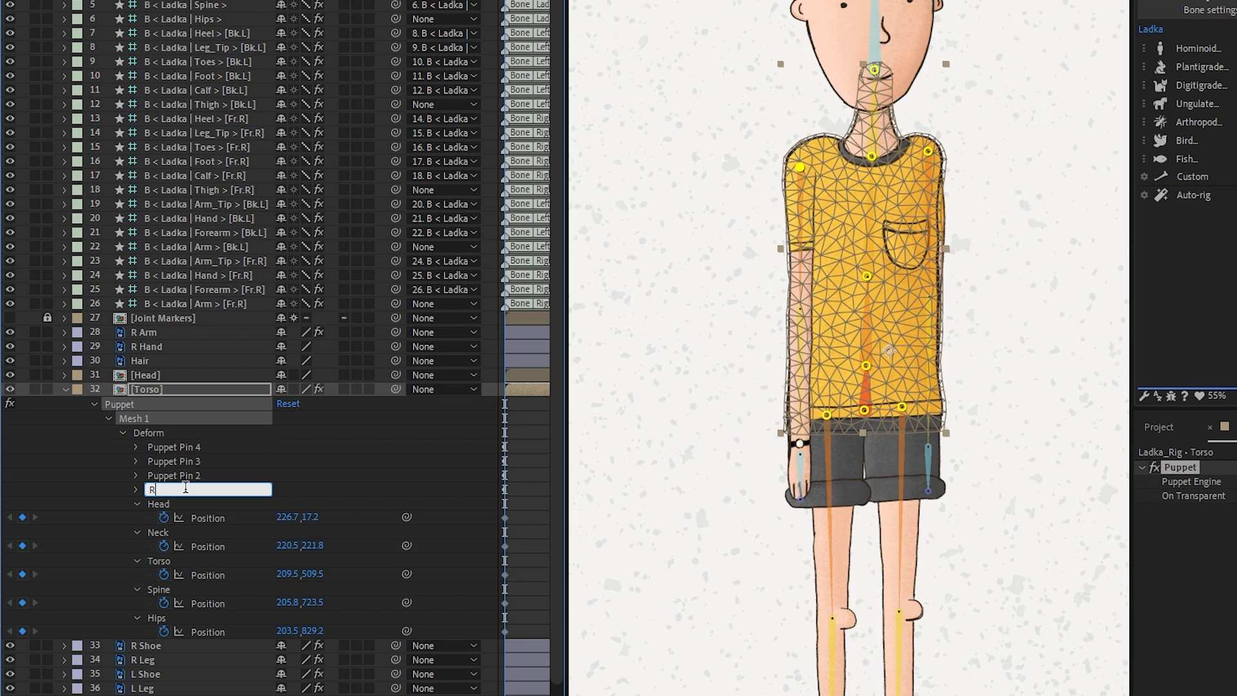
left_click(188, 471)
key("Return")
type("L Ar")
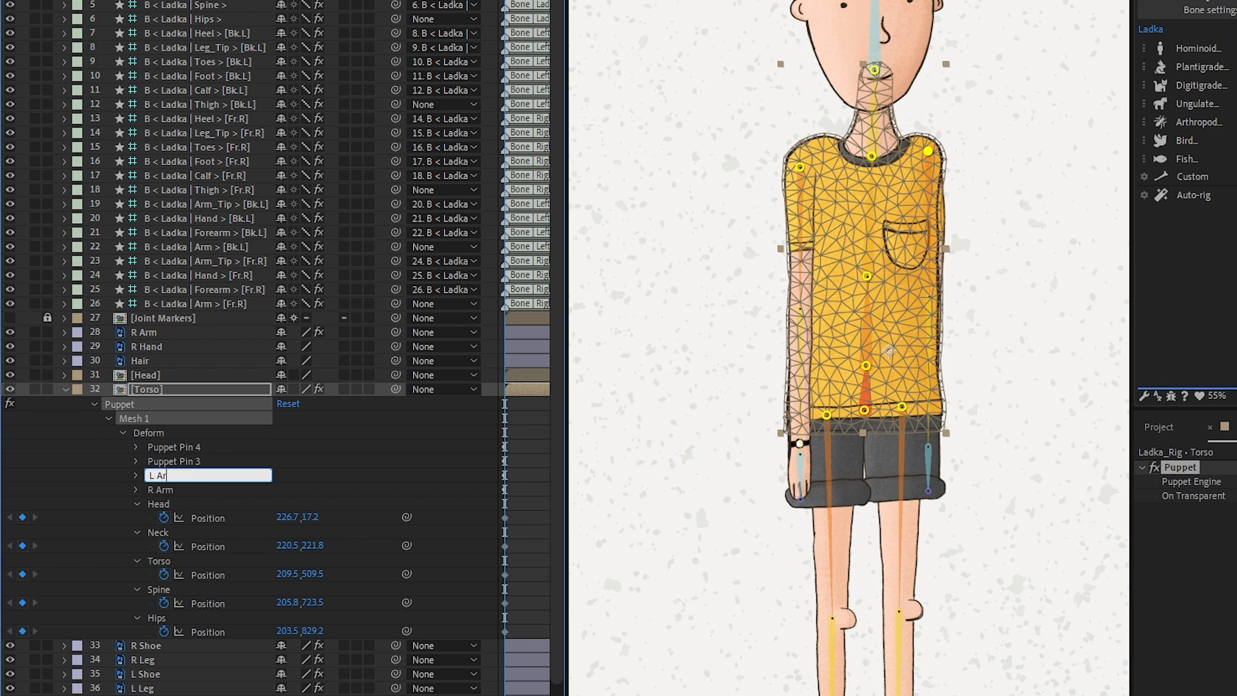
type("m")
Rename Puppet Pin 3 to R Thigh and Puppet Pin 4 to L Thigh, and leave the Torso layer collapsed and deselected
left_click(186, 455)
key("Return")
type("R Thigh")
left_click(190, 447)
key("Return")
type("L T")
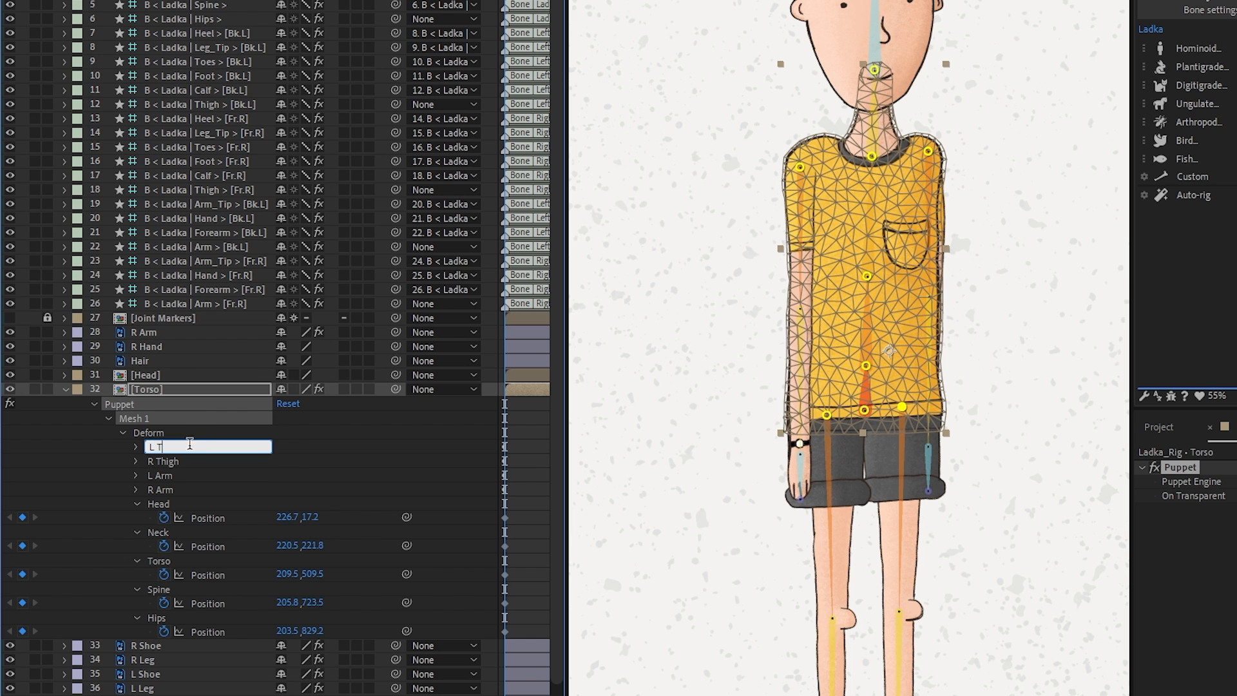
type("high")
key("Return")
left_click(65, 389)
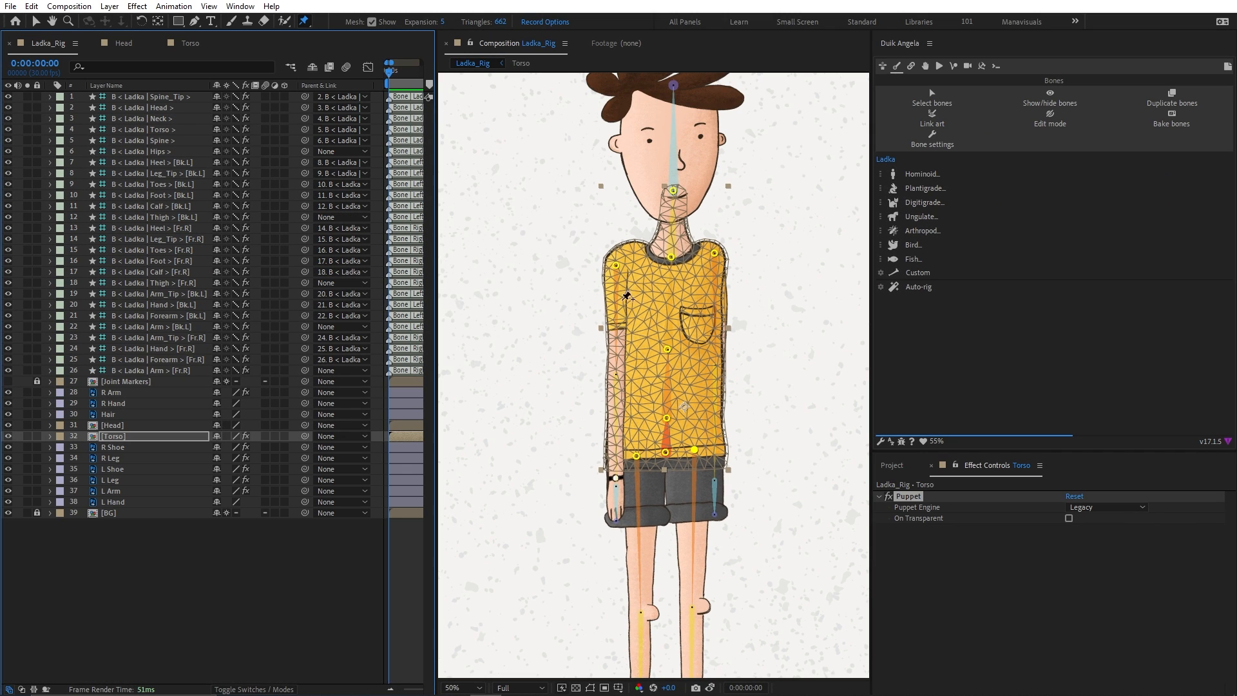
left_click(738, 354)
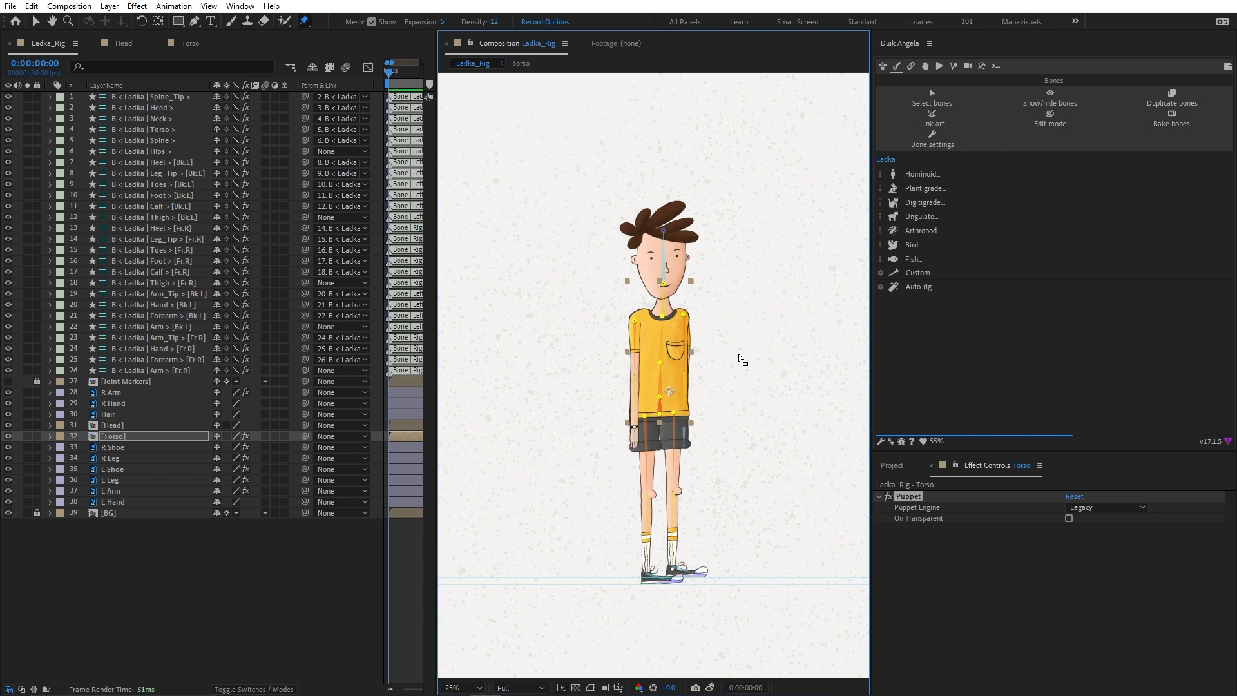
key("v")
left_click(761, 445)
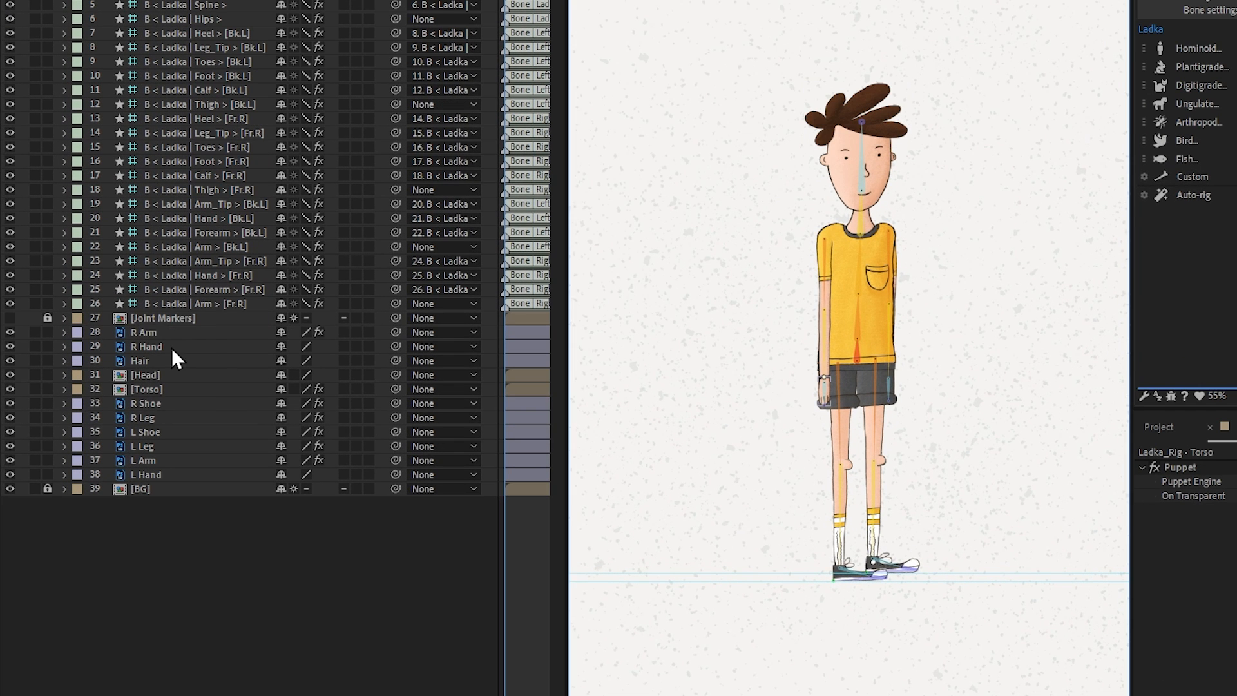
Select the R Arm, Torso, R Shoe, R Leg, L Shoe, L Leg and L Arm layers and inspect their keyframed puppet pins
left_click(117, 392)
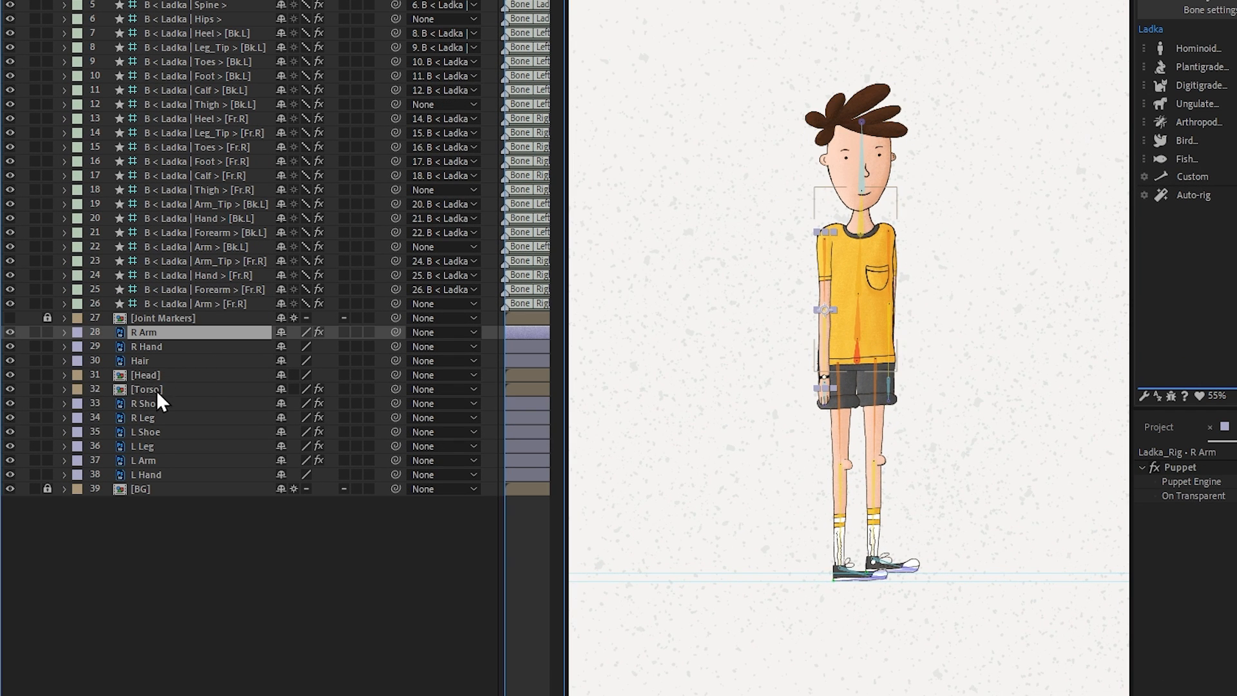
left_click(157, 391, "ctrl")
left_click(154, 405, "ctrl")
left_click(154, 419, "ctrl")
left_click(153, 433, "ctrl")
left_click(152, 448, "ctrl")
left_click(155, 462, "ctrl")
key("u")
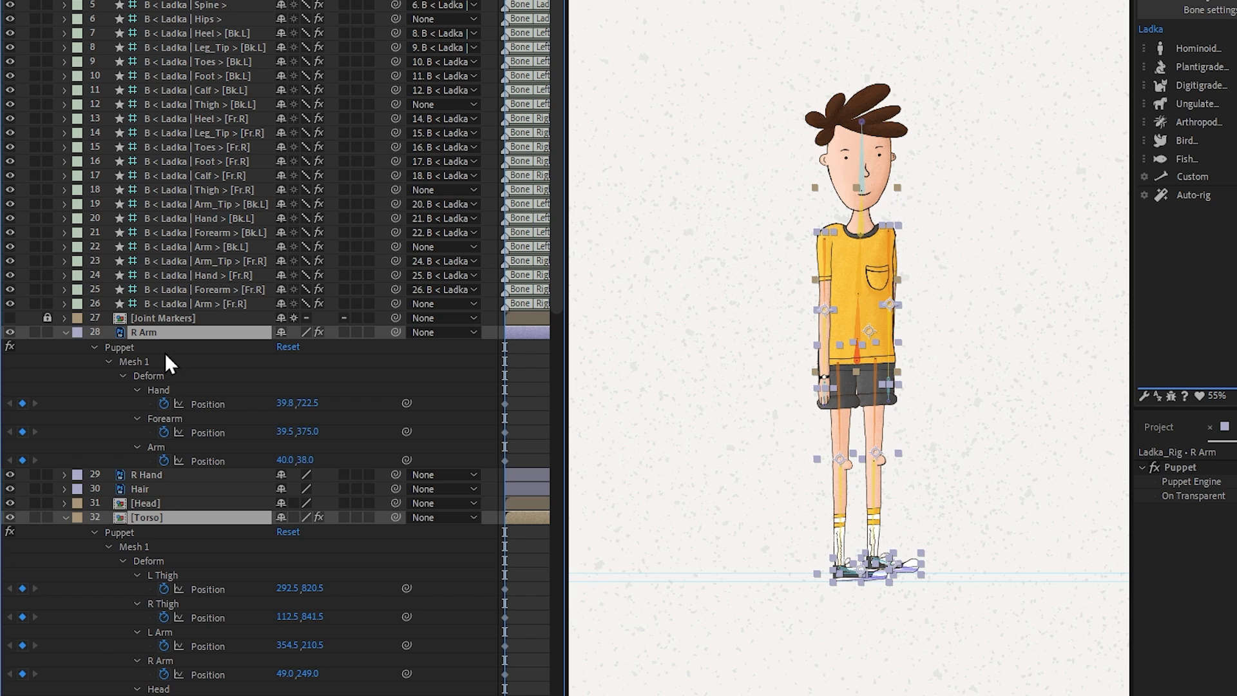
key("u")
Try to add Duik pins to the selected layers with layer controls hidden, and undo the addition
left_click(814, 52)
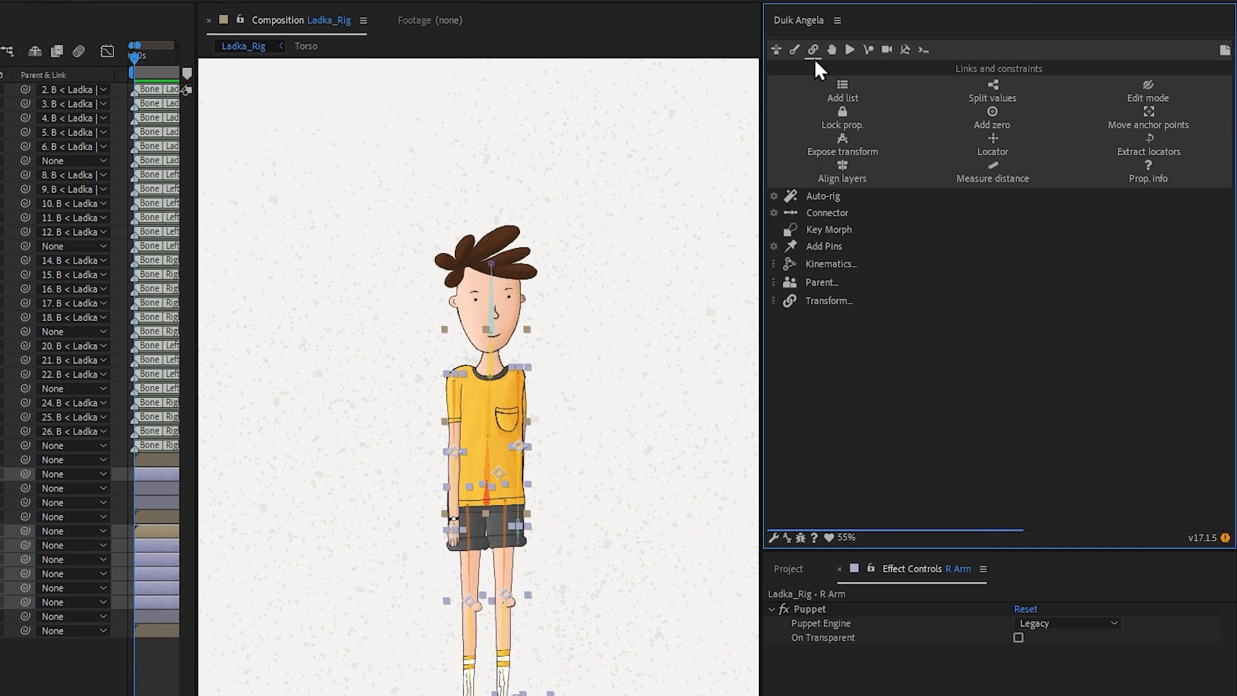
left_click(825, 246)
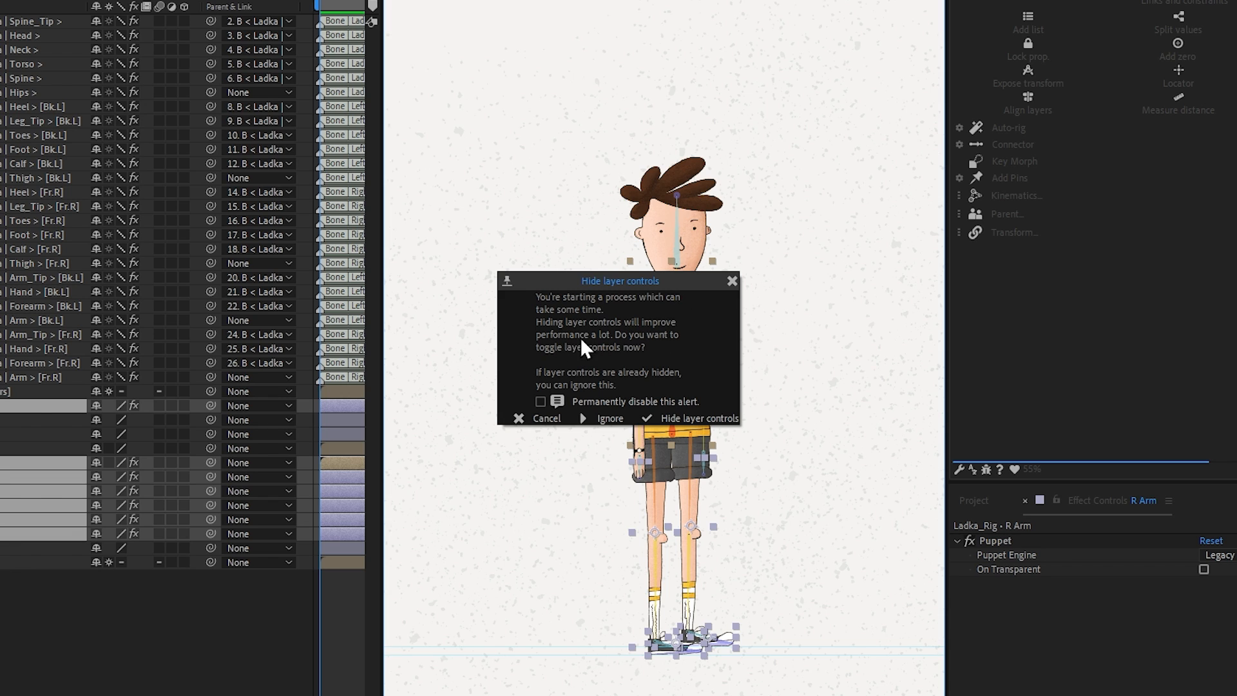
left_click(689, 419)
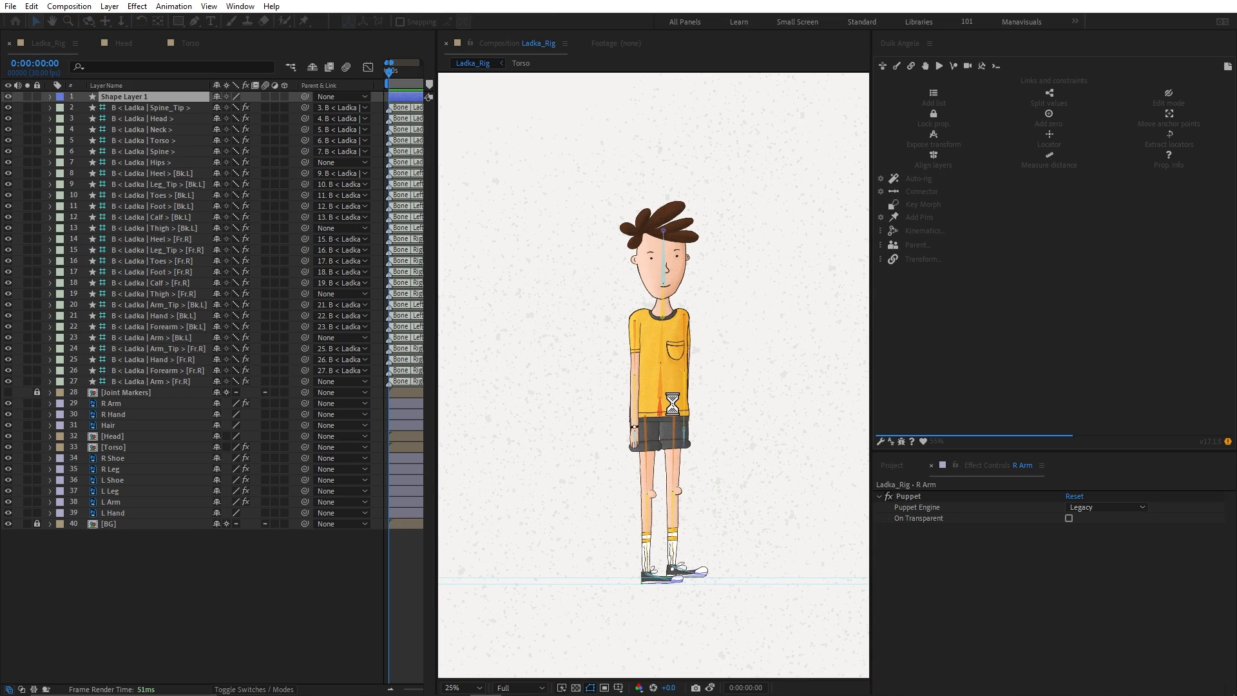
scroll(667, 395, "up", 2)
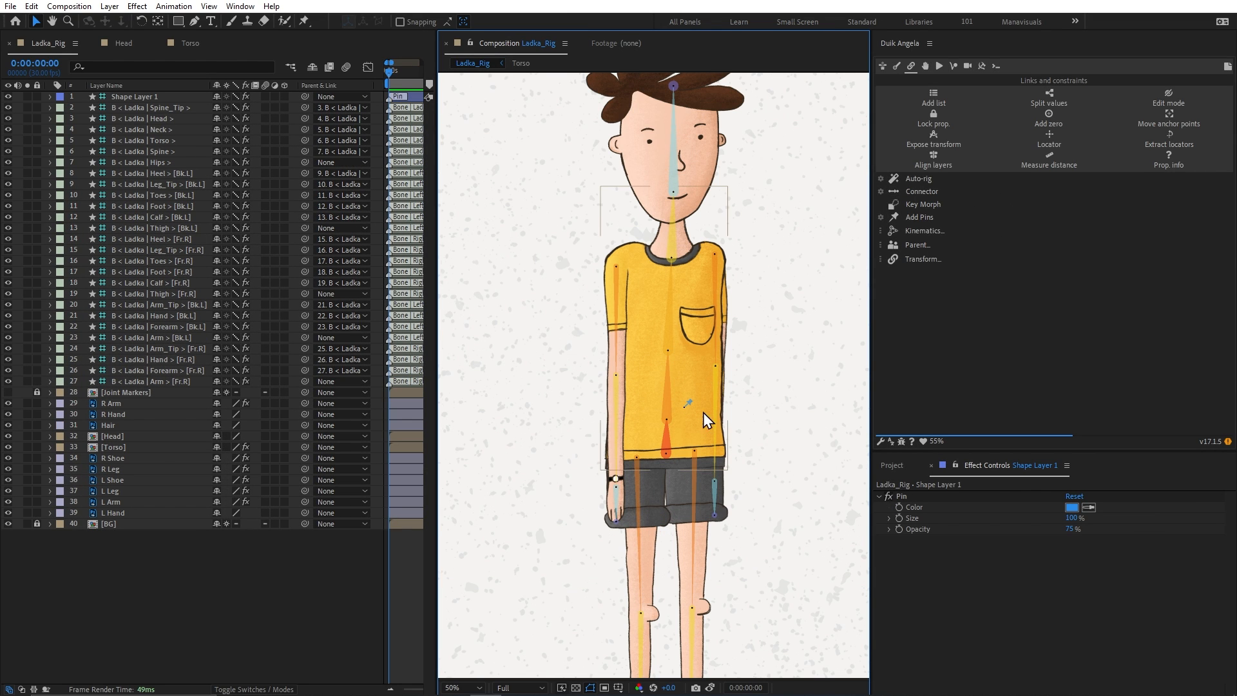
left_click(688, 404)
left_click(763, 402)
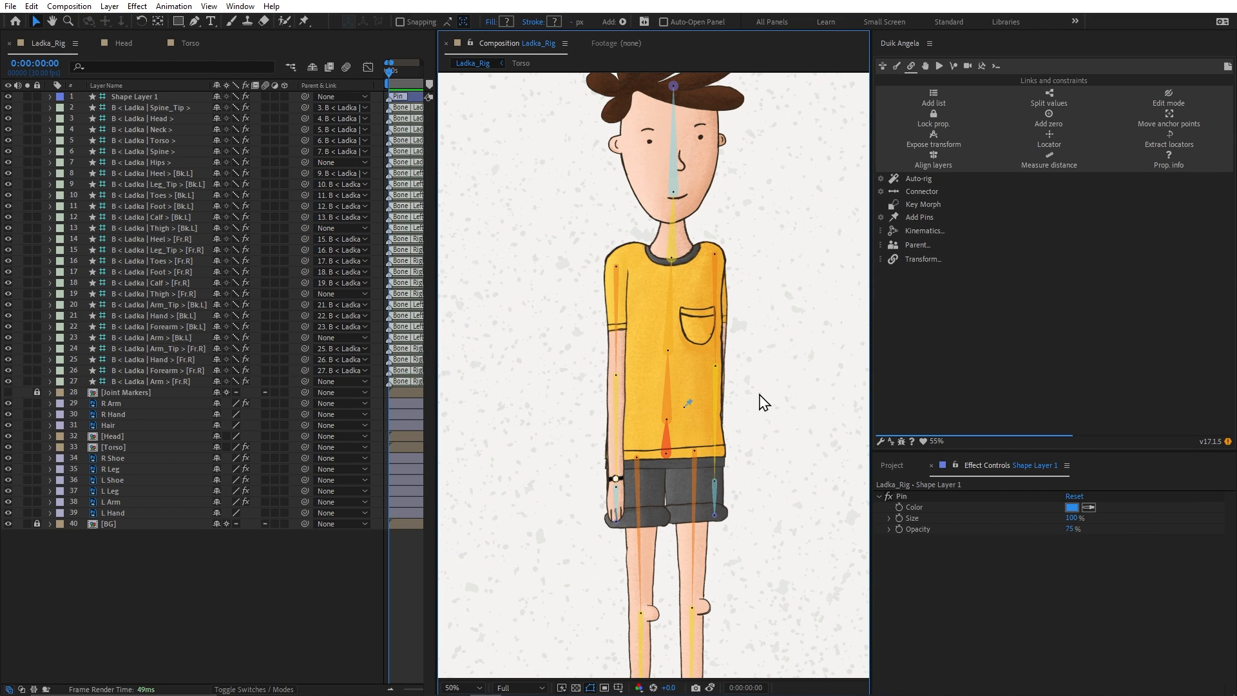
key("ctrl+z")
Add Duik pins to the R Arm, Torso, shoe, leg and L Arm layers with R Arm's Puppet effect selected
left_click(206, 392)
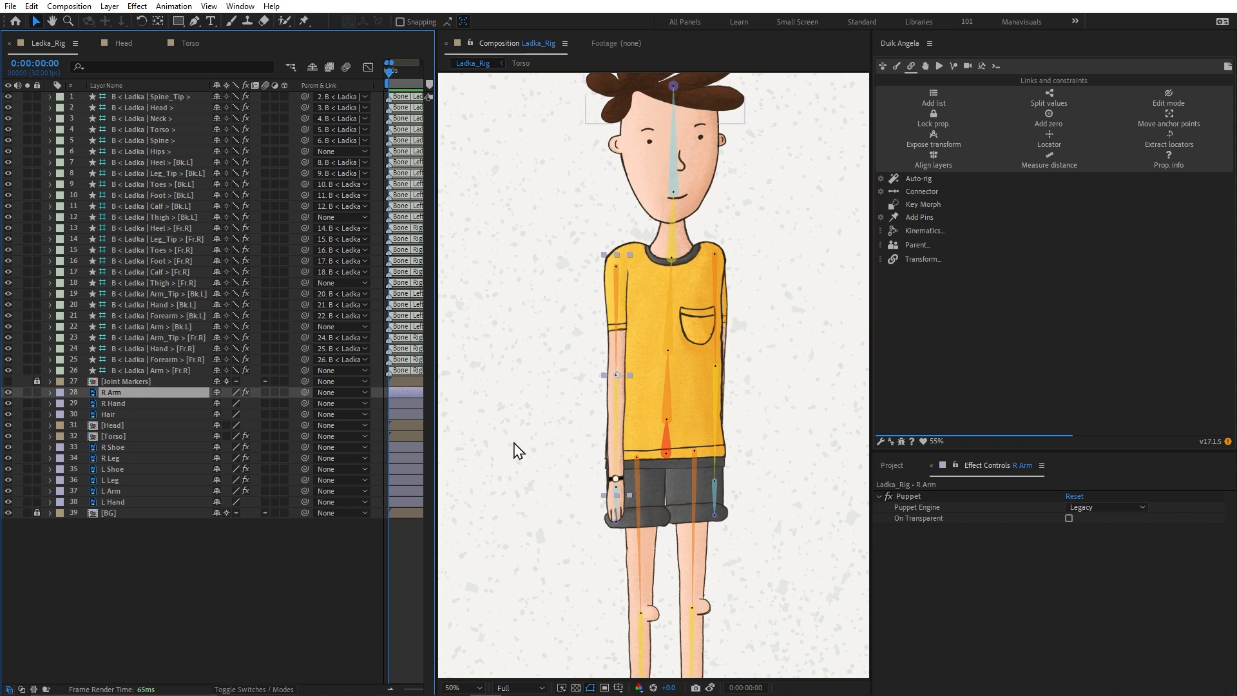
left_click(933, 496)
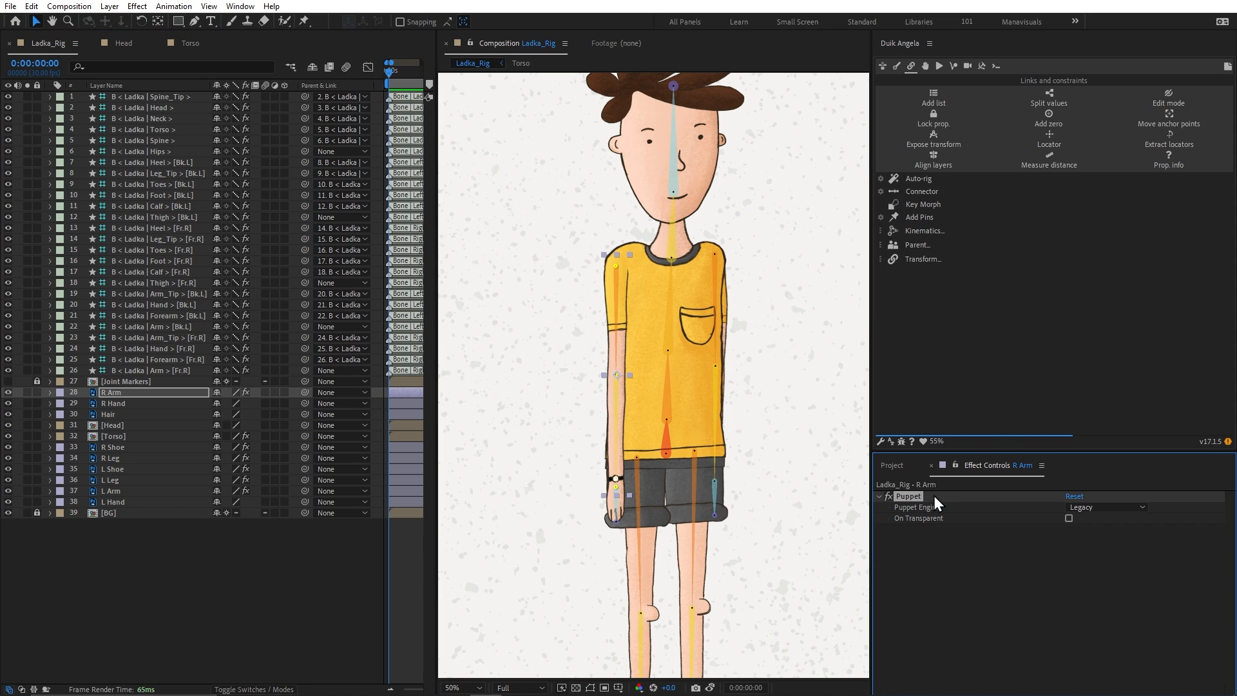
left_click_drag(119, 437, 123, 491)
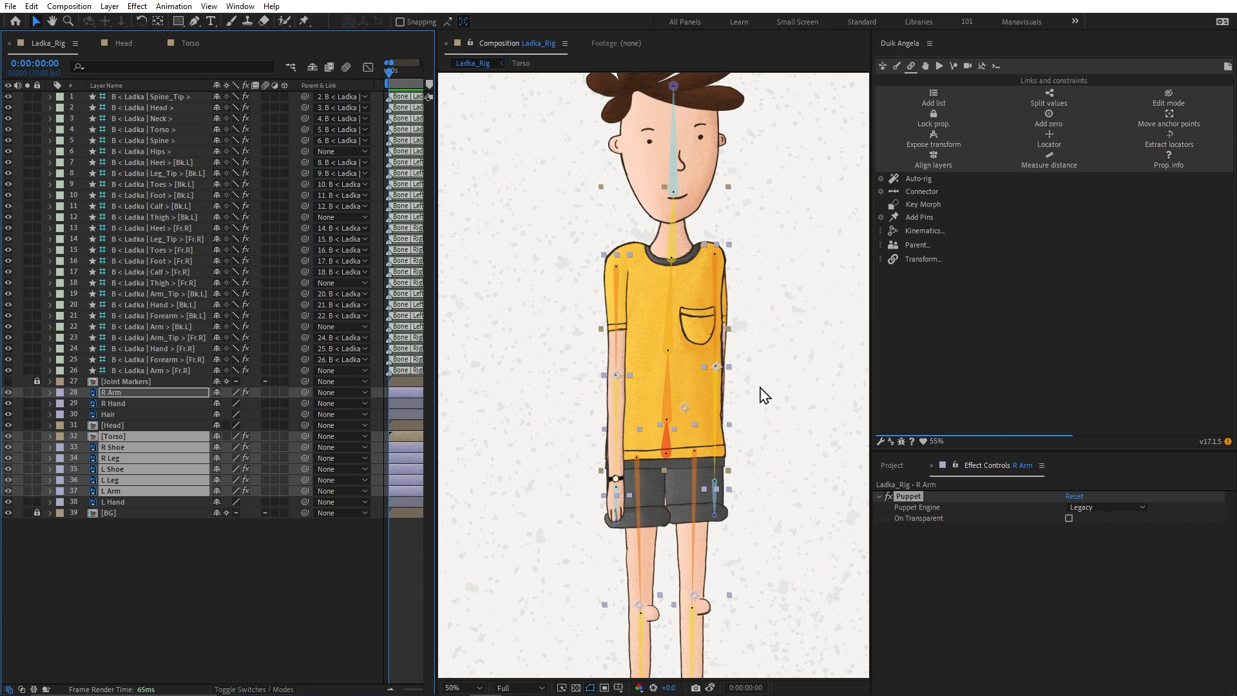
left_click(916, 217)
left_click(676, 402)
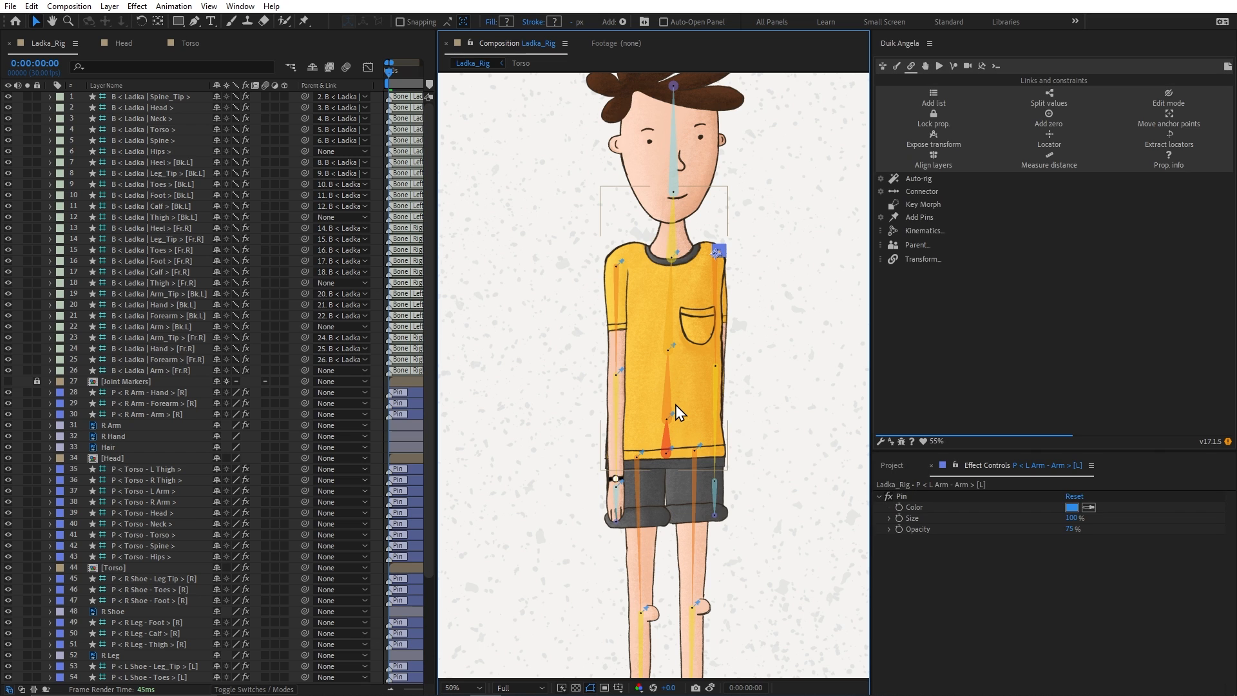
Test the right arm deformation by moving its Hand pin outward, and undo the move
left_click(621, 483)
scroll(621, 483, "up", 2)
left_click_drag(653, 535, 567, 513)
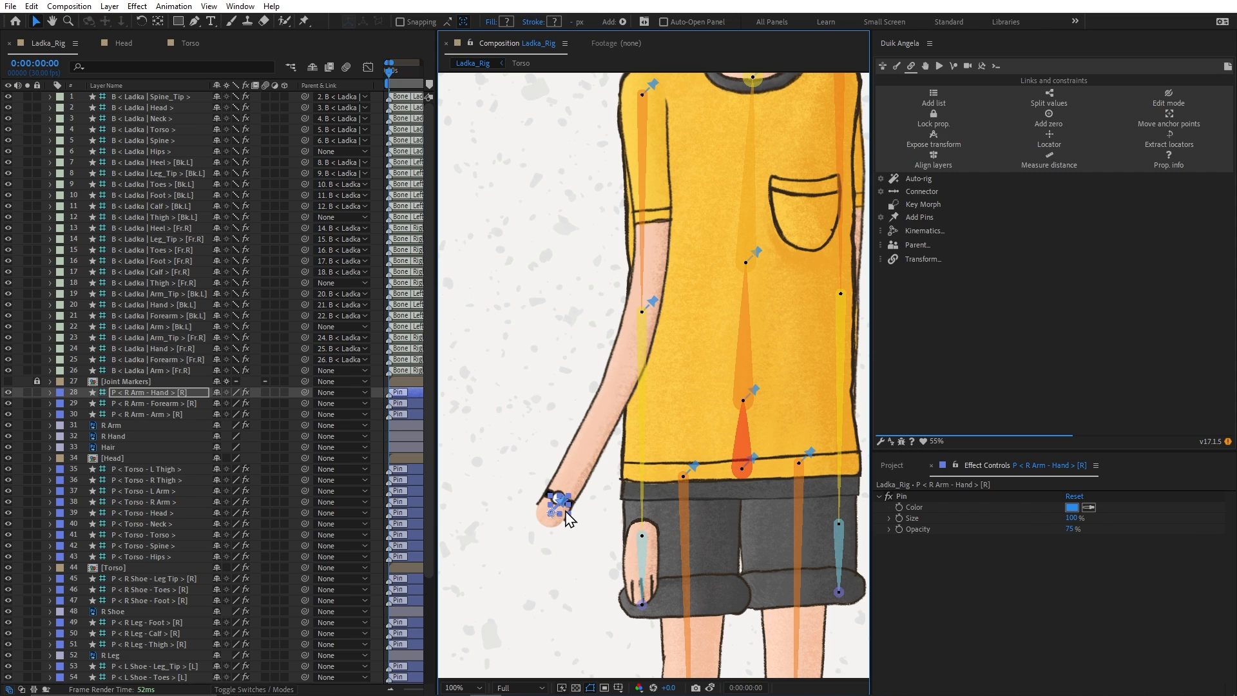
key("ctrl+z")
Shift the R Arm layer sideways to test how its pinned artwork behaves, and deselect it
left_click(632, 191)
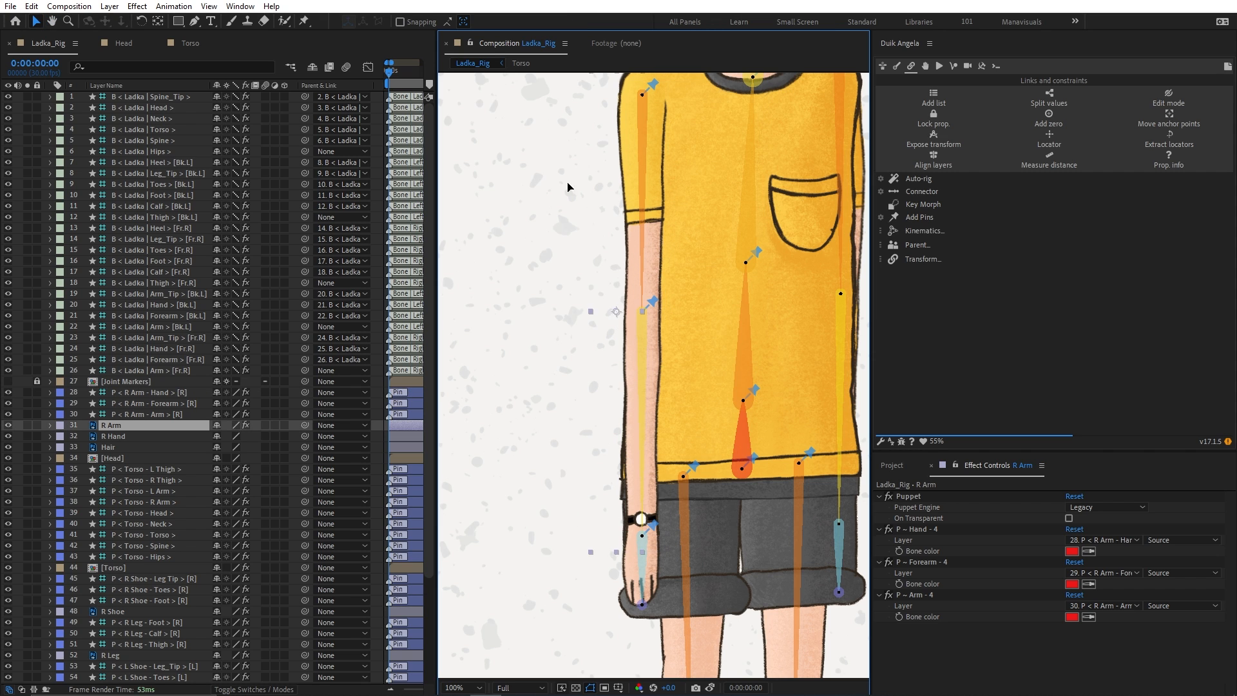
left_click_drag(567, 183, 565, 184)
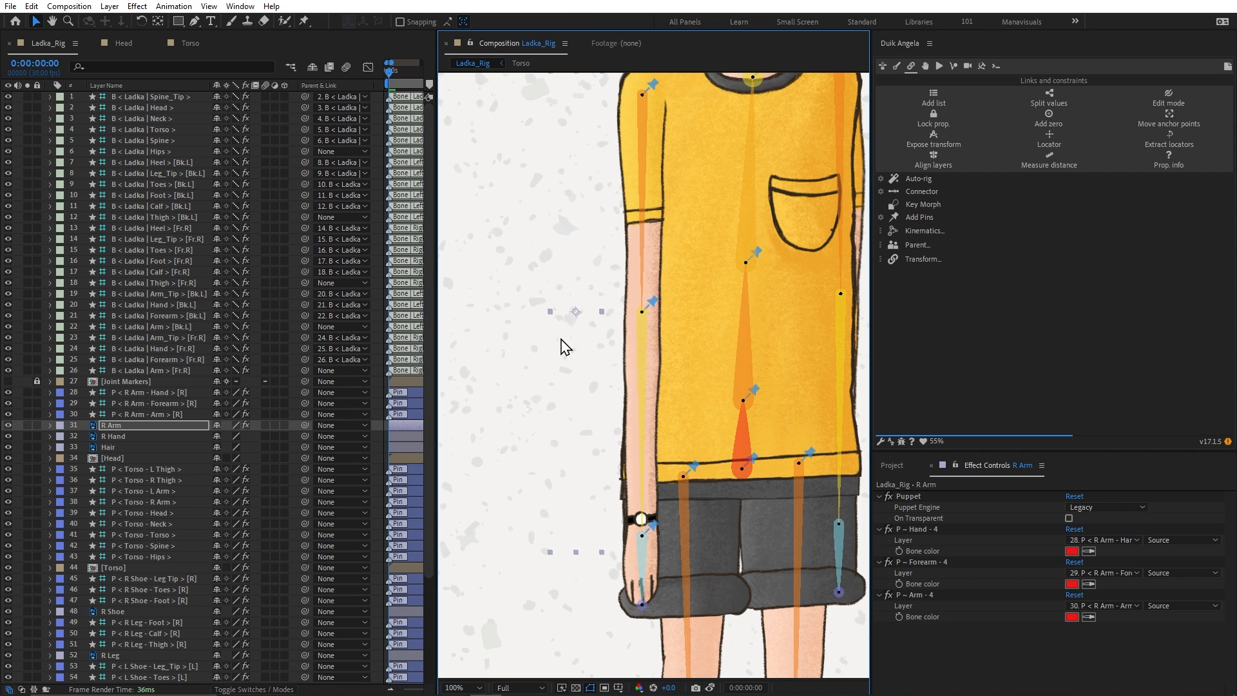
key("ctrl+shift+a")
key("comma")
key("comma")
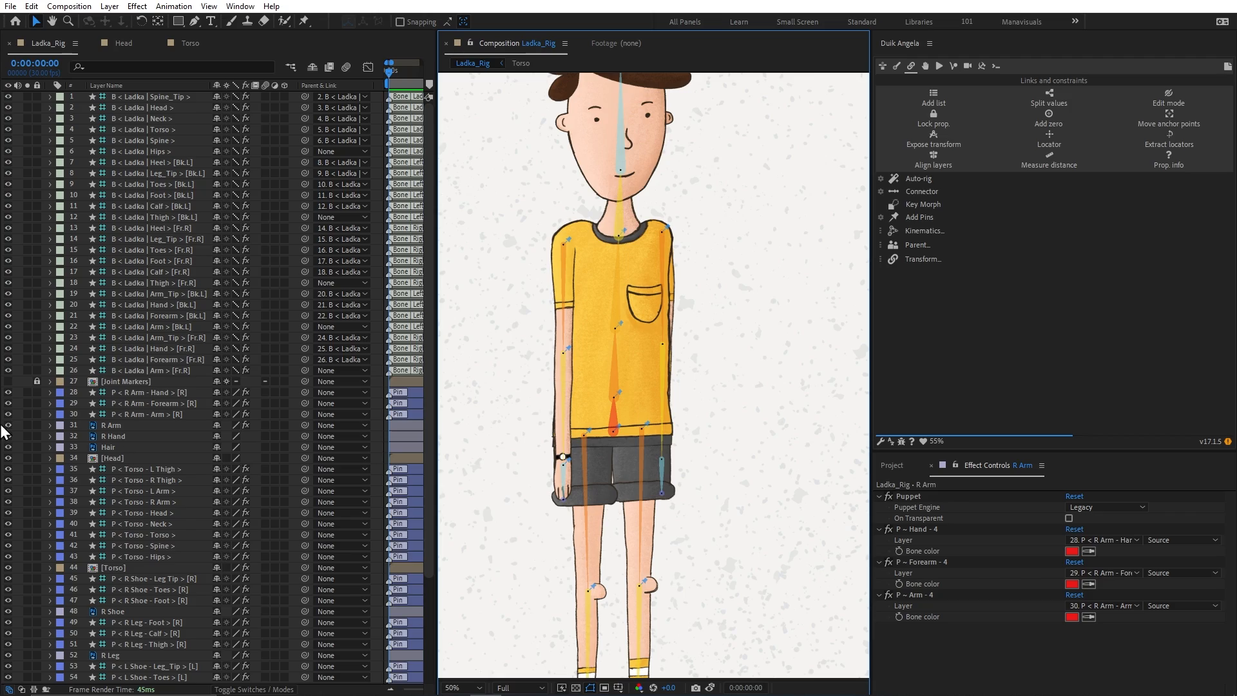
Select every pin layer through the Blue label group and set the pins' color to #c40501 and size to 200%
left_click(58, 391)
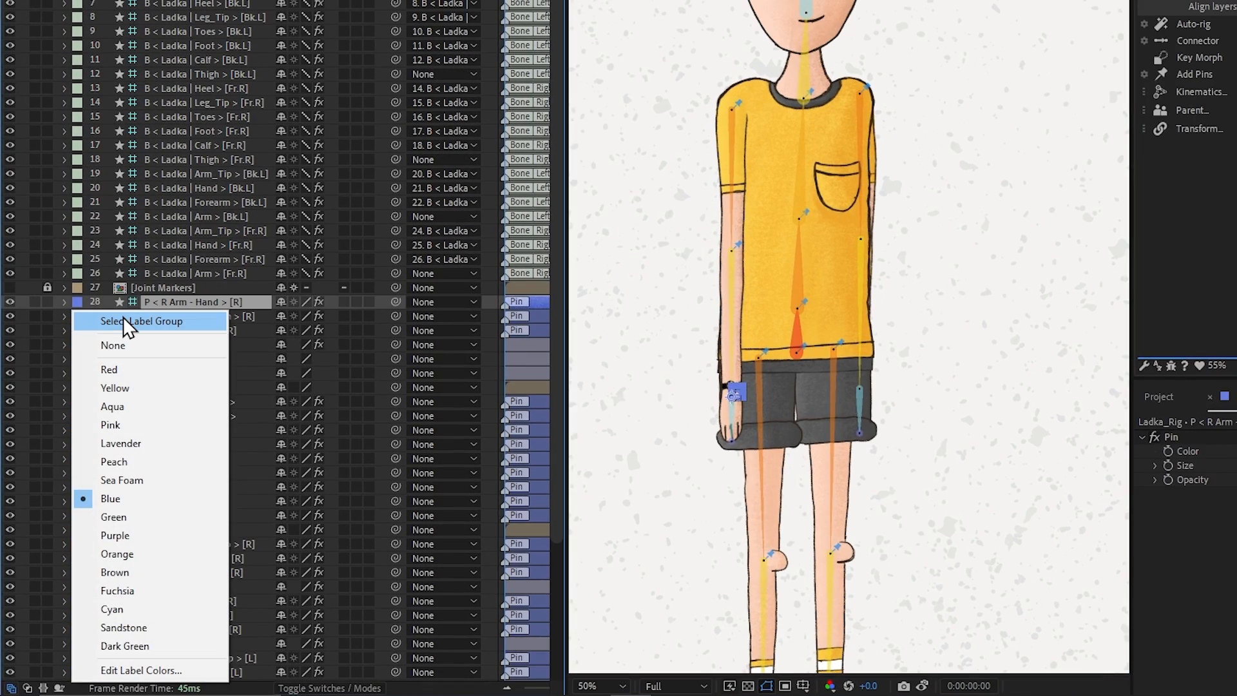
left_click(123, 319)
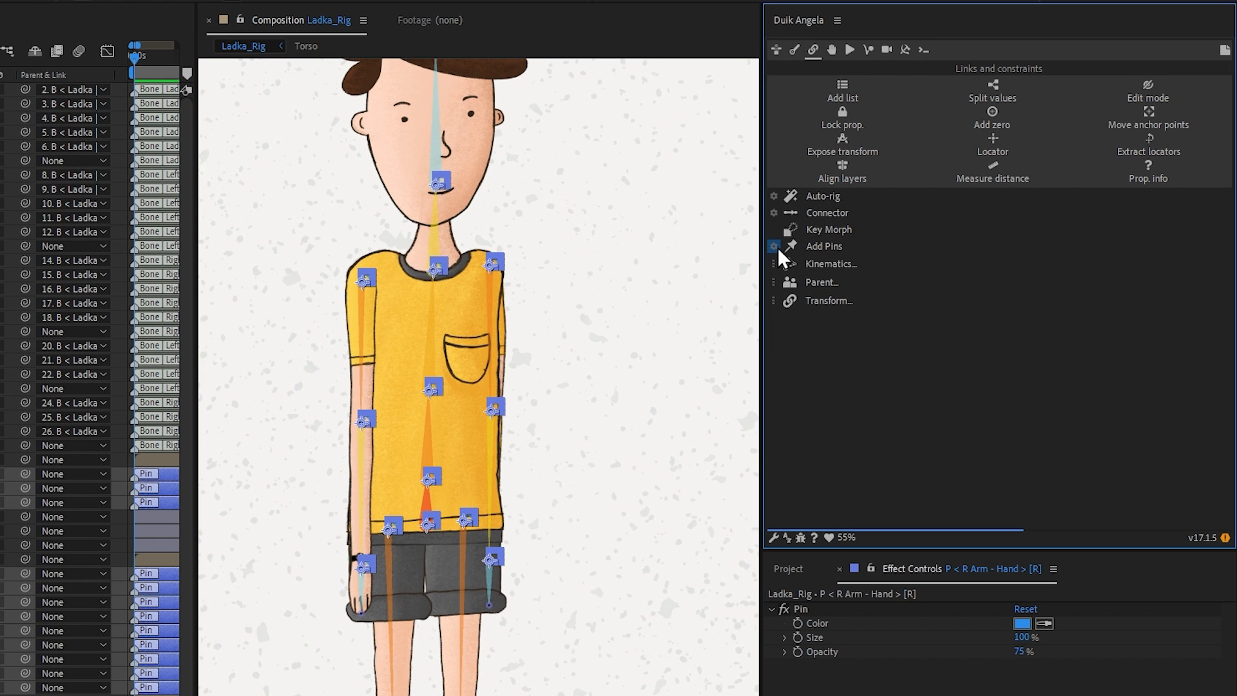
left_click(777, 248)
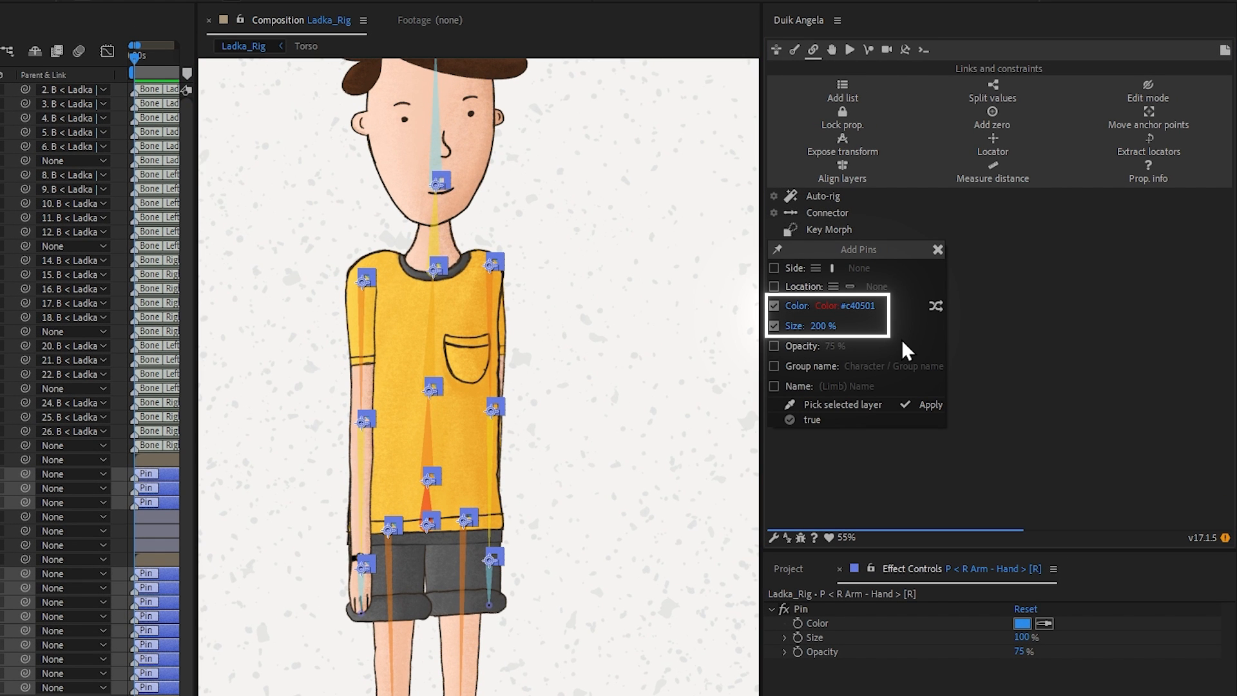
left_click(932, 405)
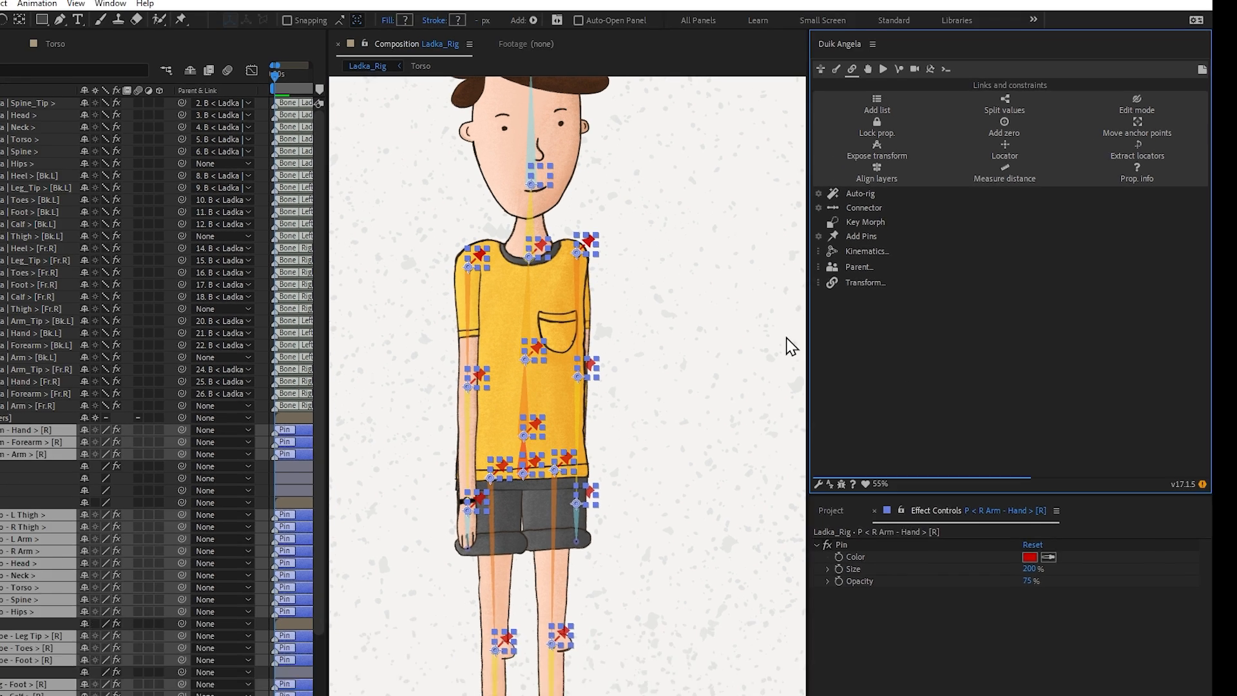
left_click(571, 353)
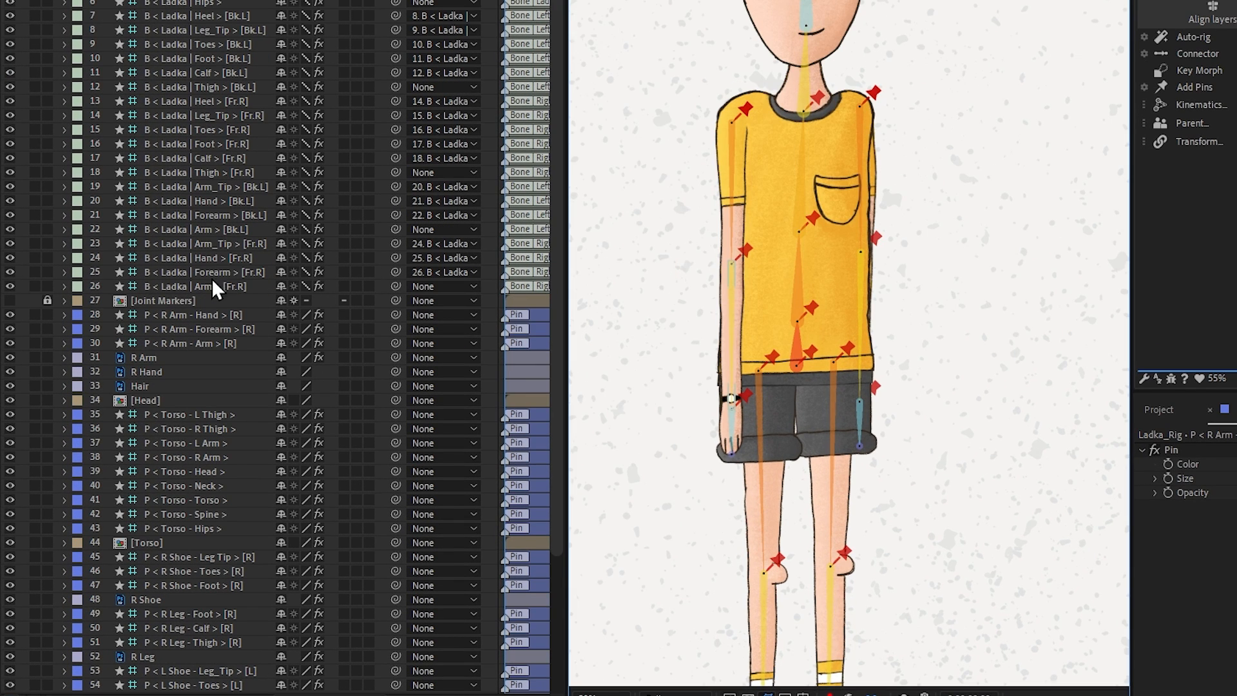
Move the four [Fr.R] arm bone layers directly above the R Arm pins and the four [Bk.L] arm bone layers above the L Arm pins
left_click(159, 368)
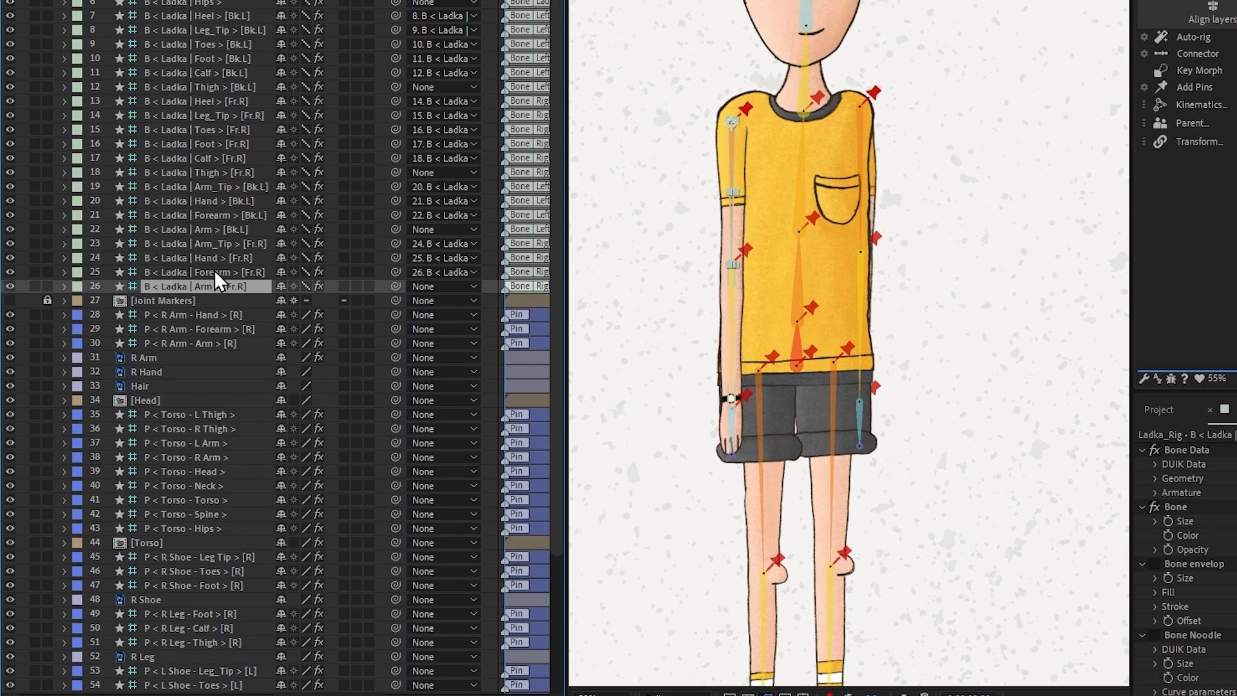
left_click_drag(214, 269, 215, 307)
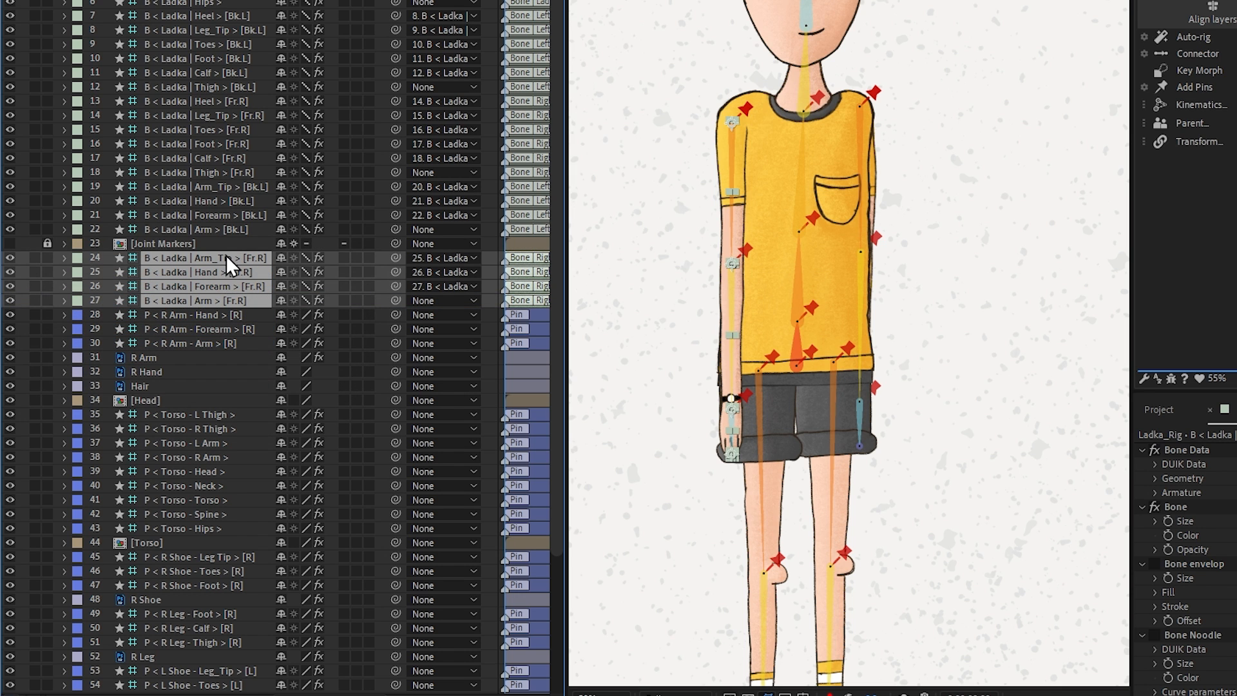
left_click(228, 229)
left_click(229, 189, "shift")
scroll(230, 238, "down", 3)
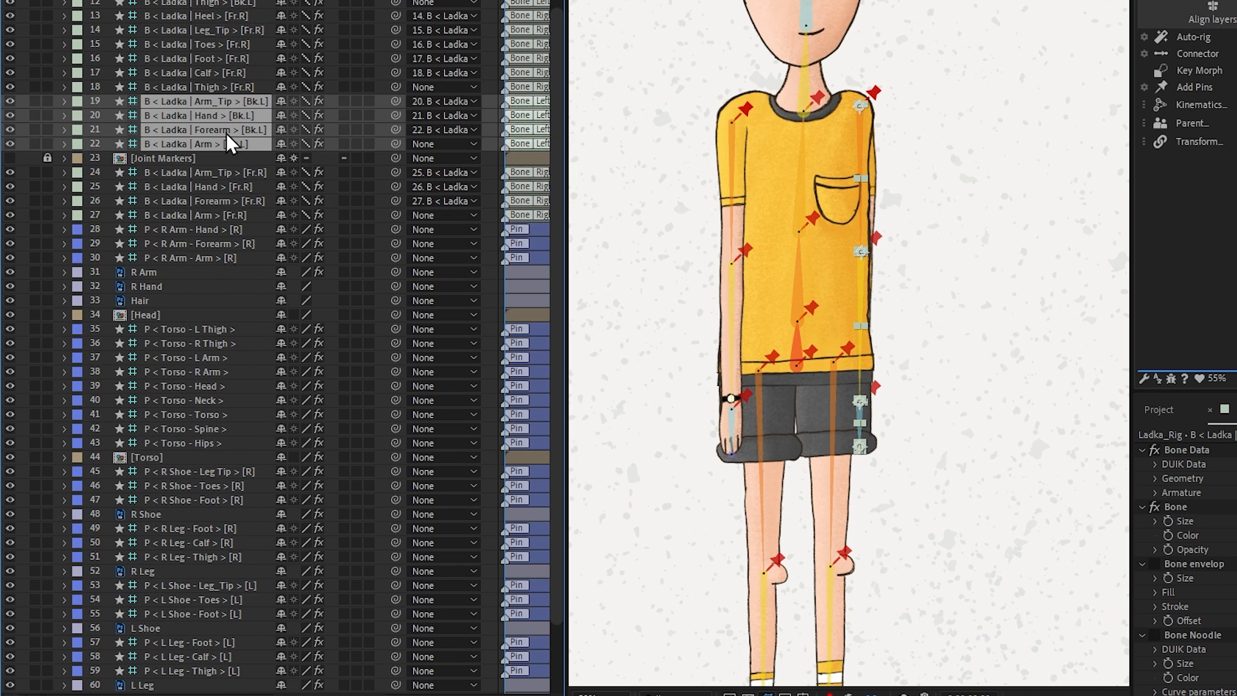
scroll(225, 133, "down", 2)
left_click_drag(206, 46, 183, 553)
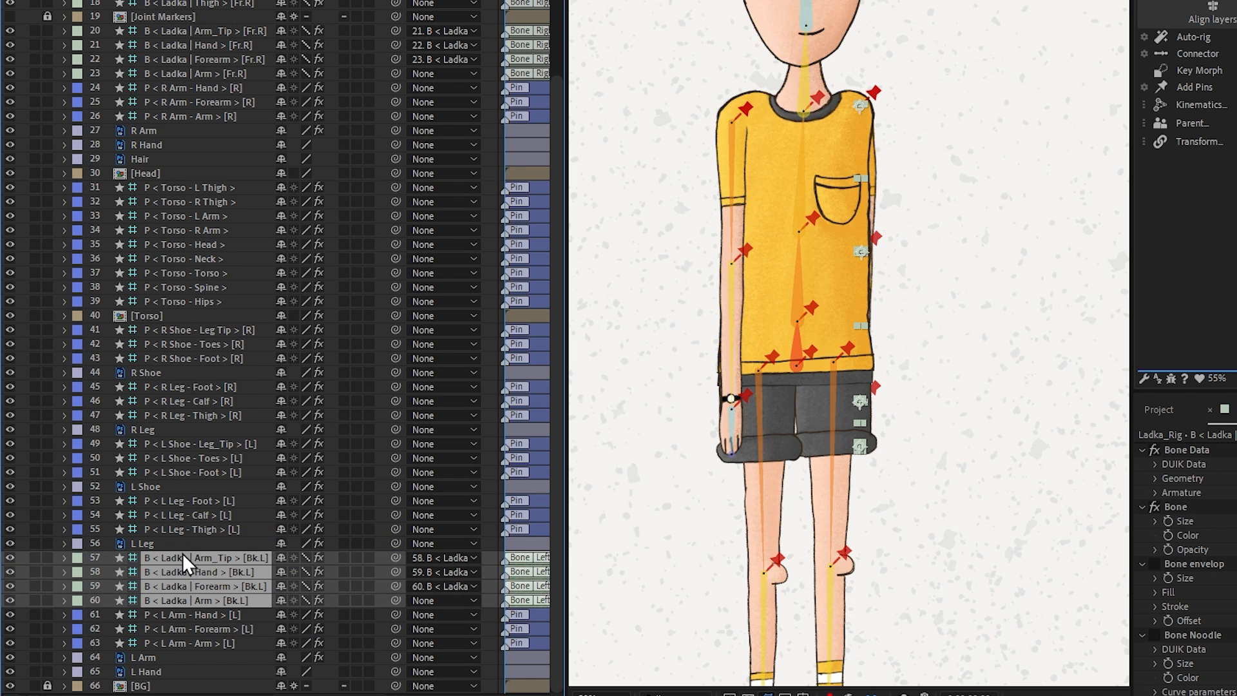
Move the six [Fr.R] leg bone layers, Heel through Thigh, between the Torso layer and the R Shoe pins
scroll(200, 121, "up", 3)
left_click(199, 131)
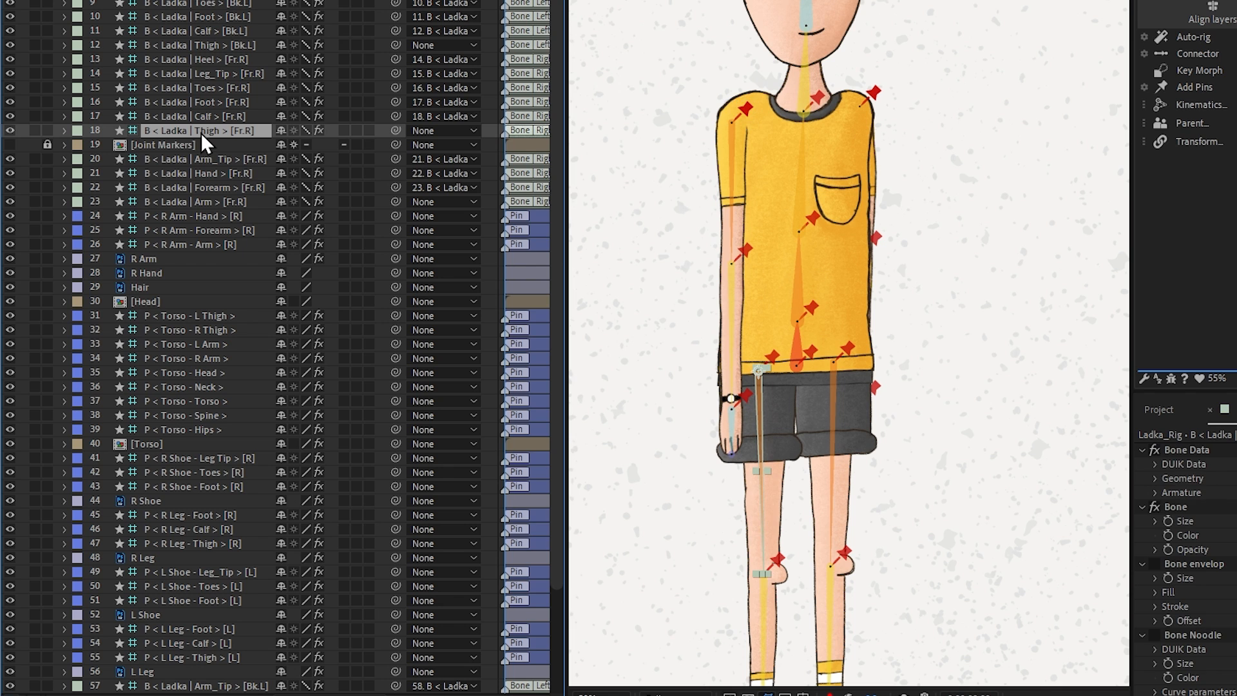
left_click(213, 60, "shift")
scroll(213, 60, "down", 3)
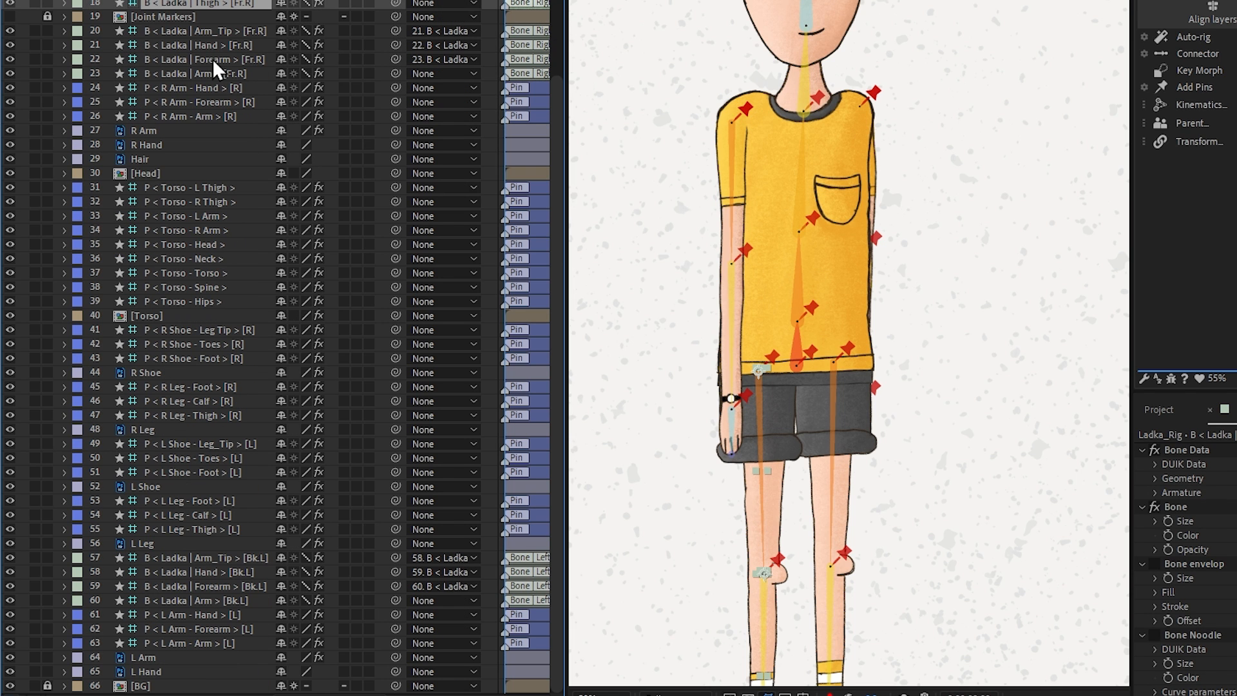
left_click_drag(226, 4, 212, 322)
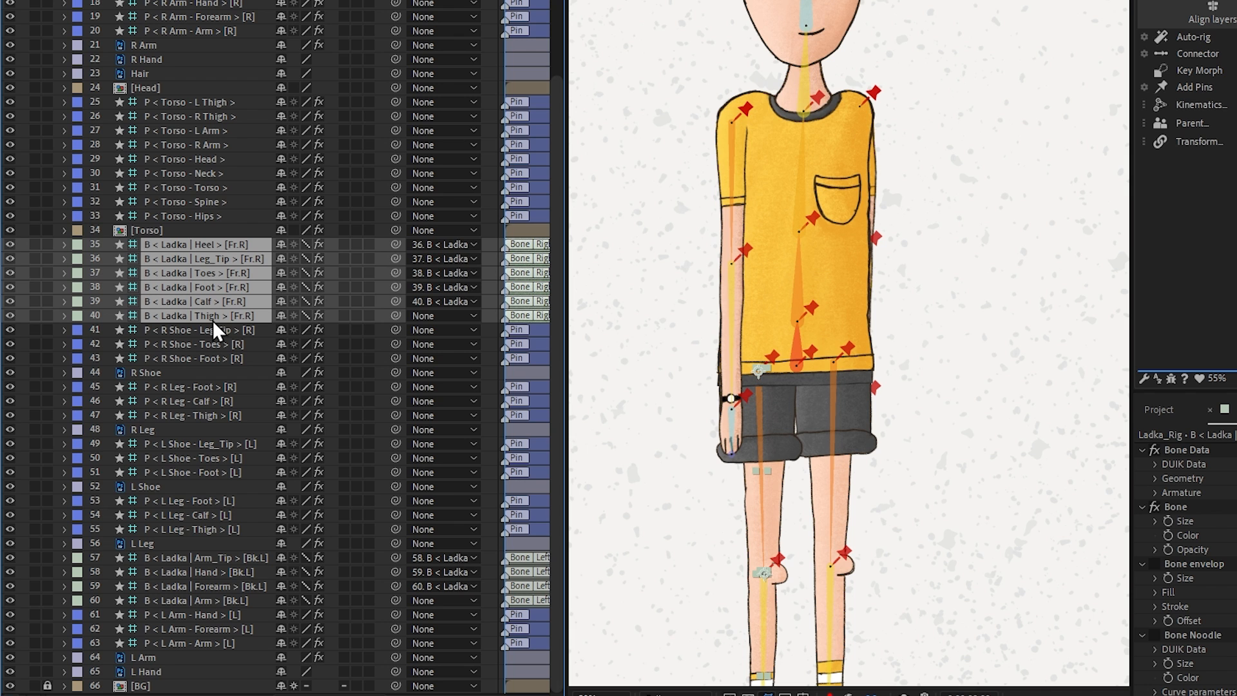
Move the six [Bk.L] leg bone layers, Heel through Thigh, between the L Shoe - Foot pin and the L Shoe layer
scroll(227, 158, "up", 4)
left_click(211, 85)
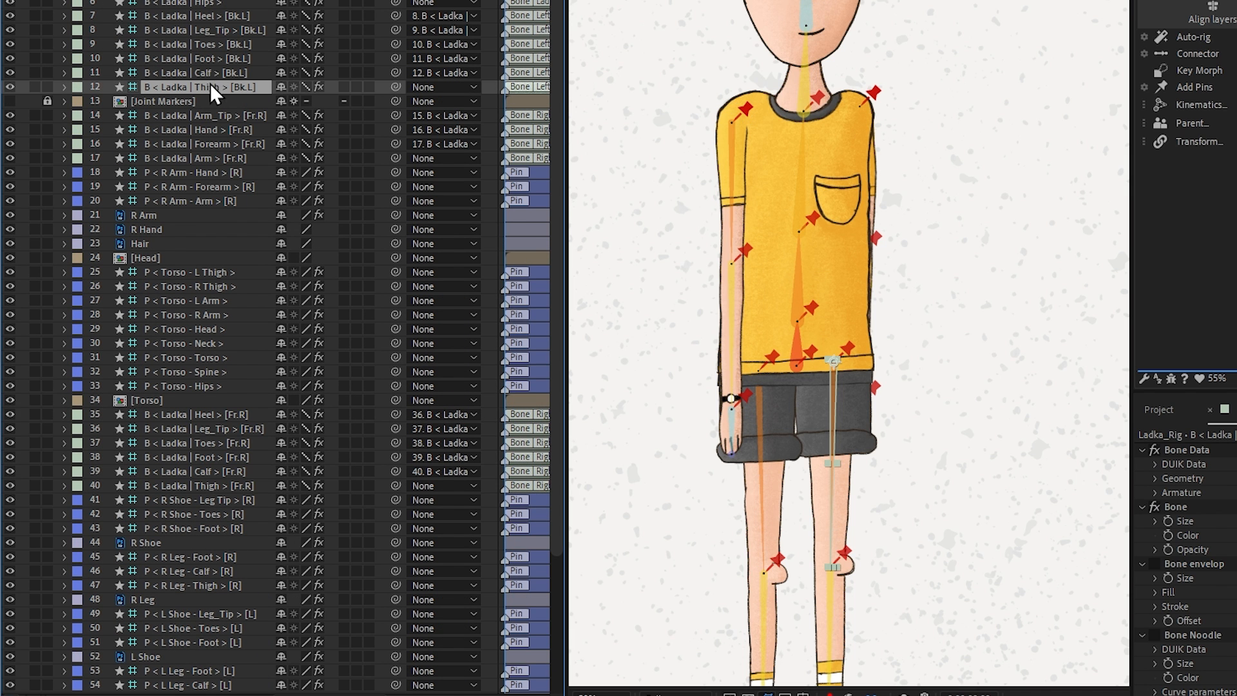
left_click(210, 18, "shift")
scroll(223, 37, "down", 2)
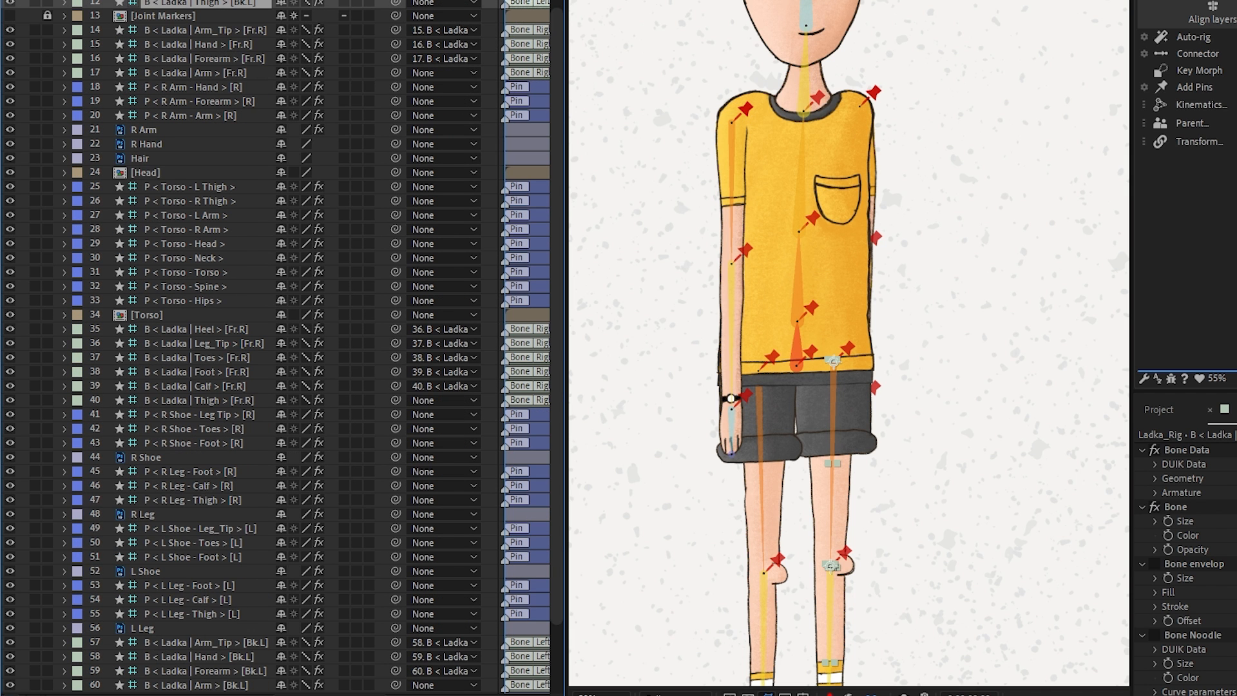
left_click_drag(210, 3, 196, 562)
Move the six spine bone layers, Spine_Tip through Hips, between the Head layer and the Torso - L Thigh pin
scroll(234, 226, "up", 2)
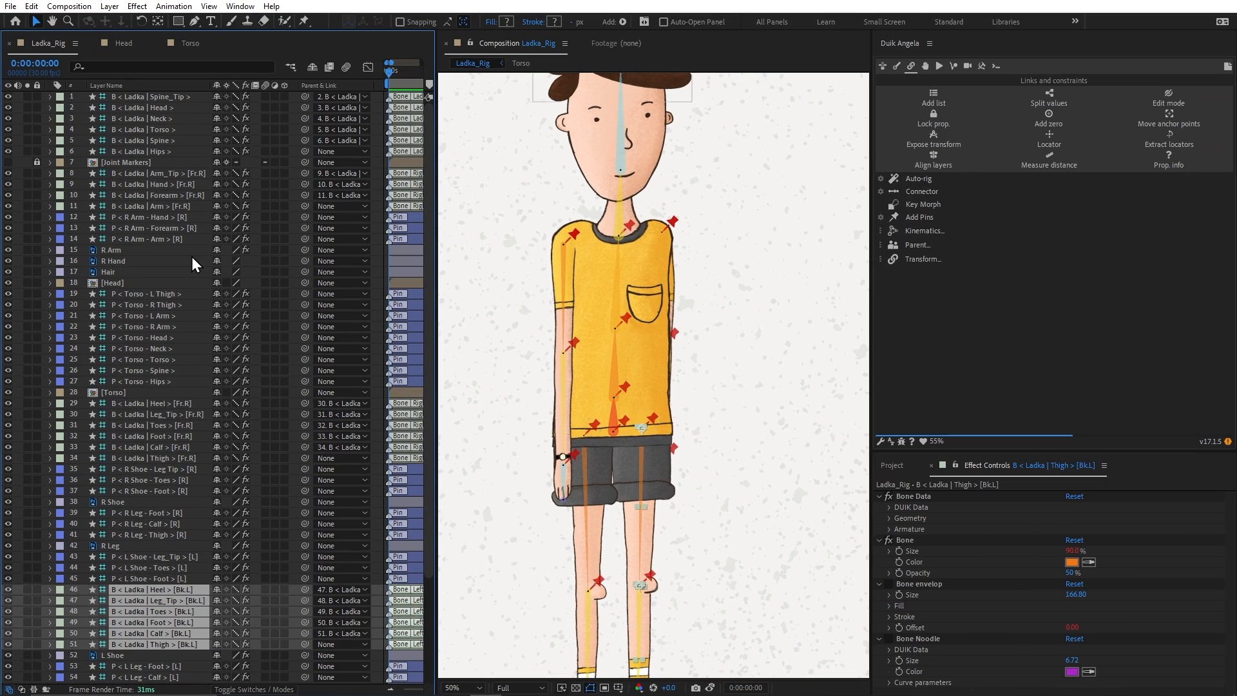
left_click(160, 151)
left_click(156, 96, "shift")
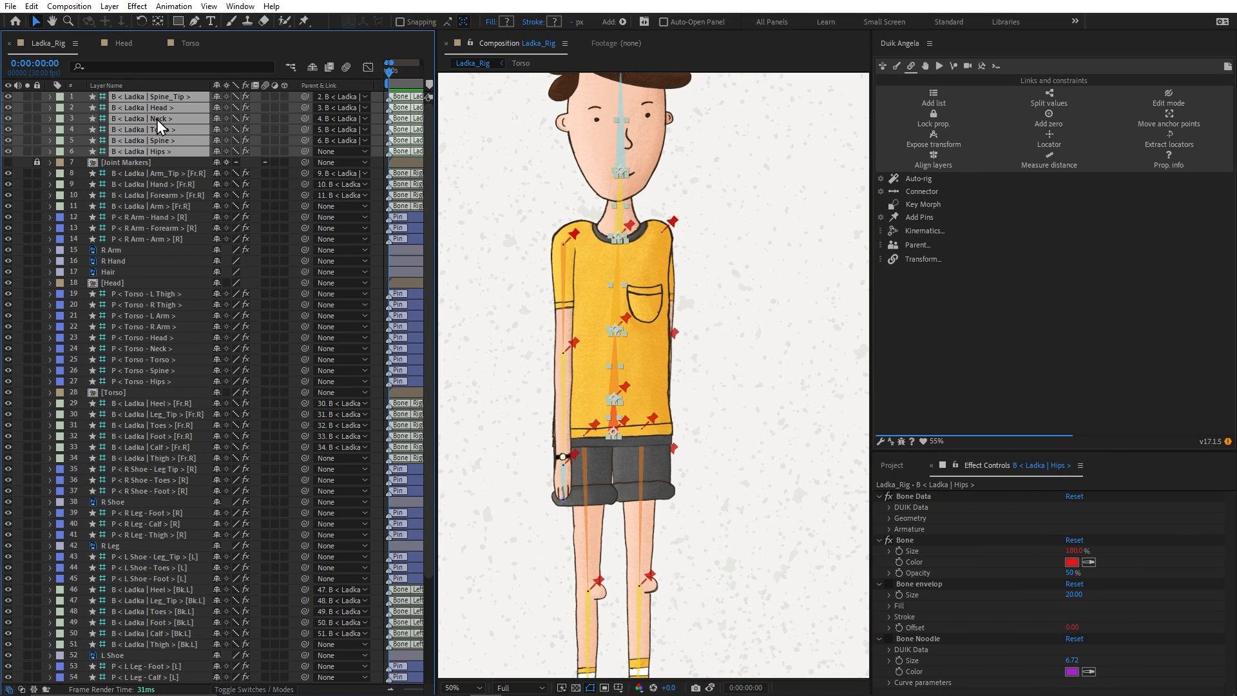
left_click_drag(156, 119, 154, 283)
Select every artwork layer in the R Arm layer's label group and change their label color to Cyan
left_click(180, 184)
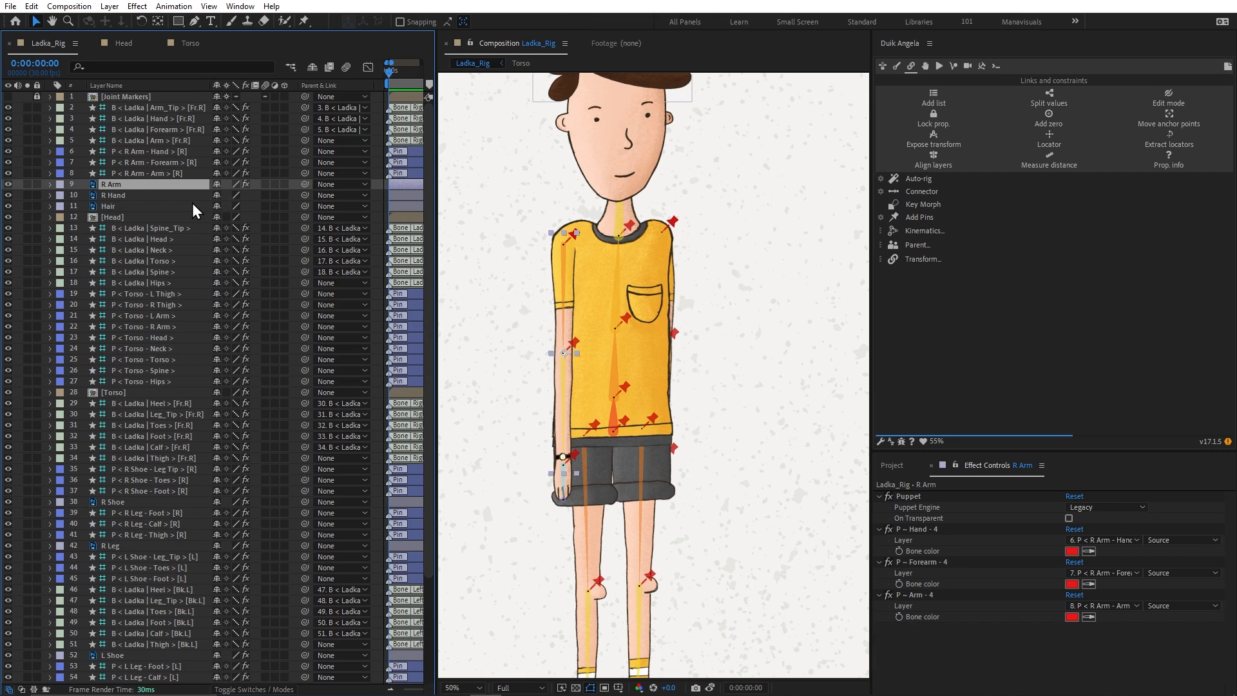
left_click(58, 185)
left_click(72, 196)
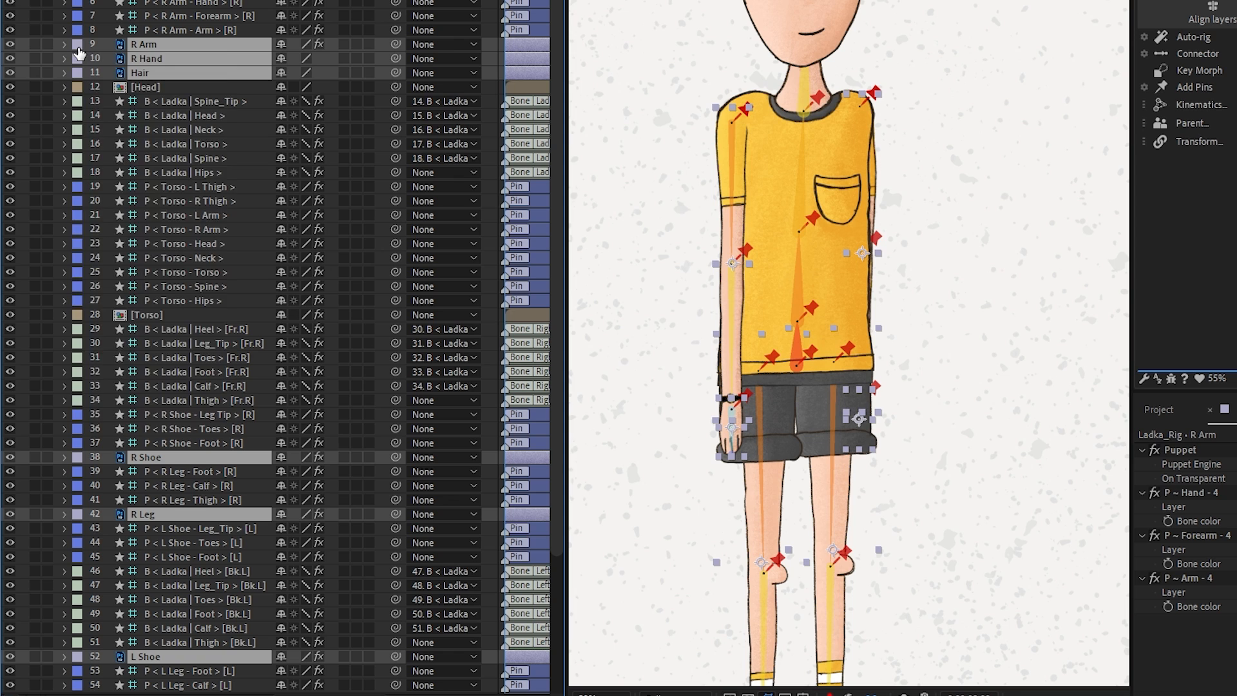
left_click(77, 50)
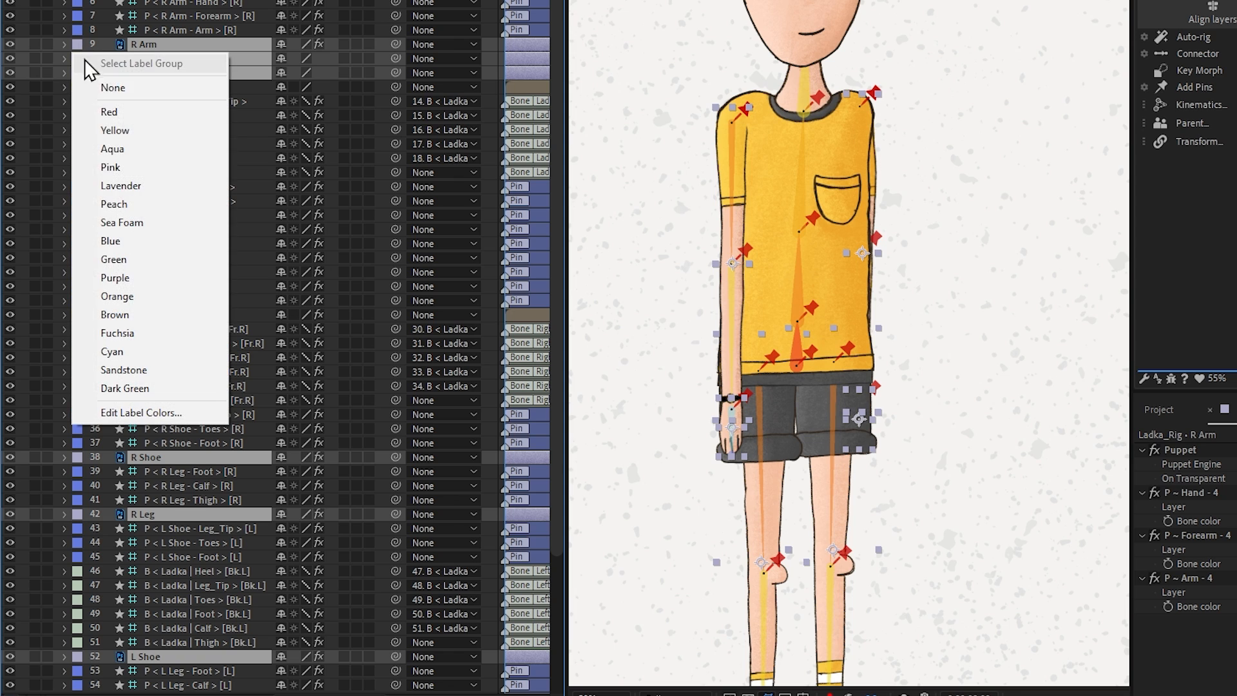
left_click(127, 348)
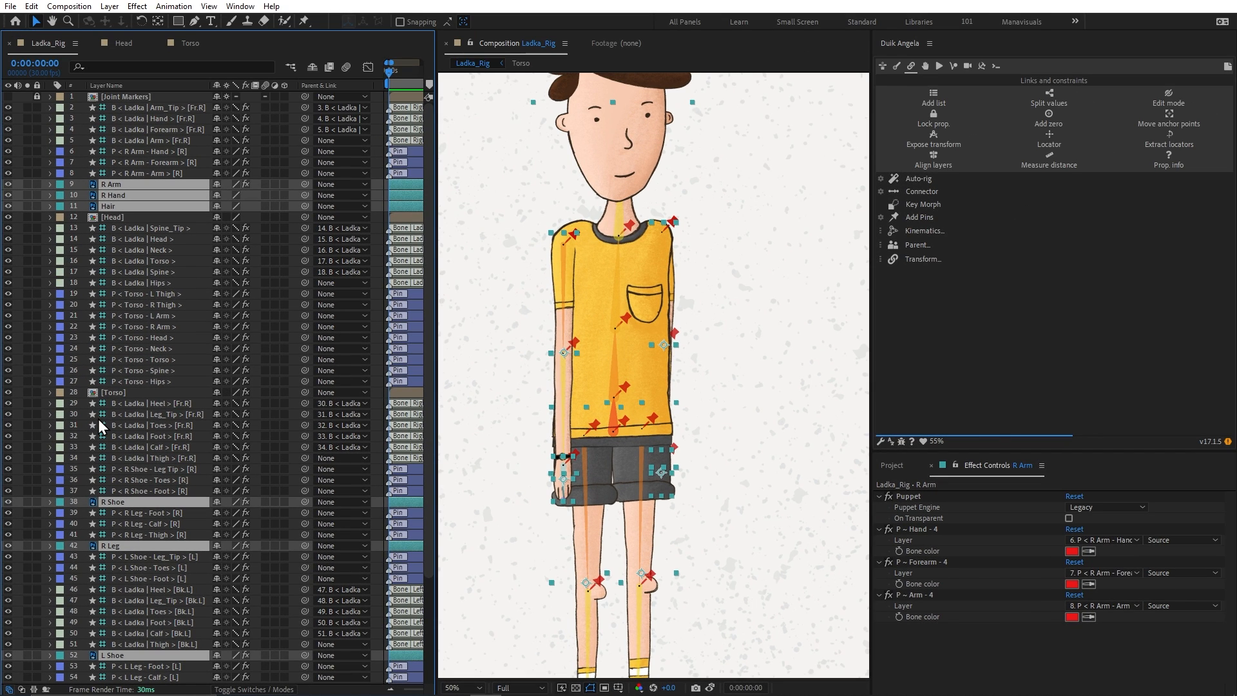
Change the label color of the Head and Torso precomp layers to Cyan
left_click(111, 394)
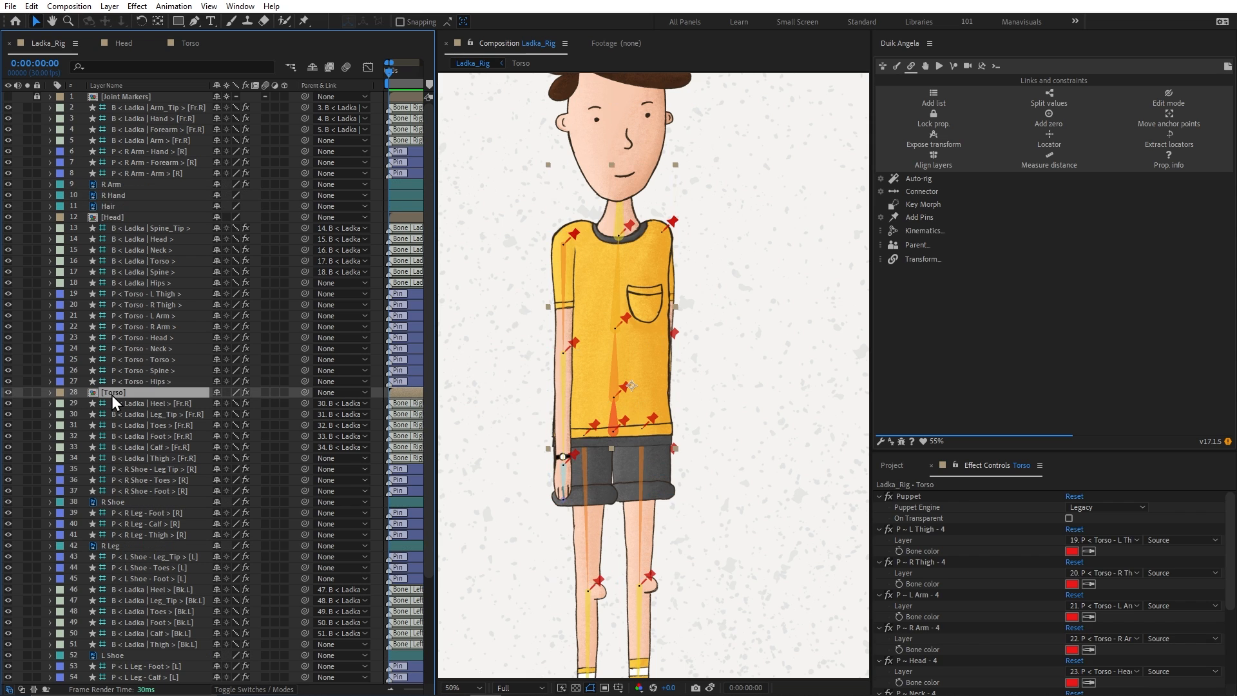
left_click(111, 216, "ctrl")
left_click(59, 217)
left_click(83, 453)
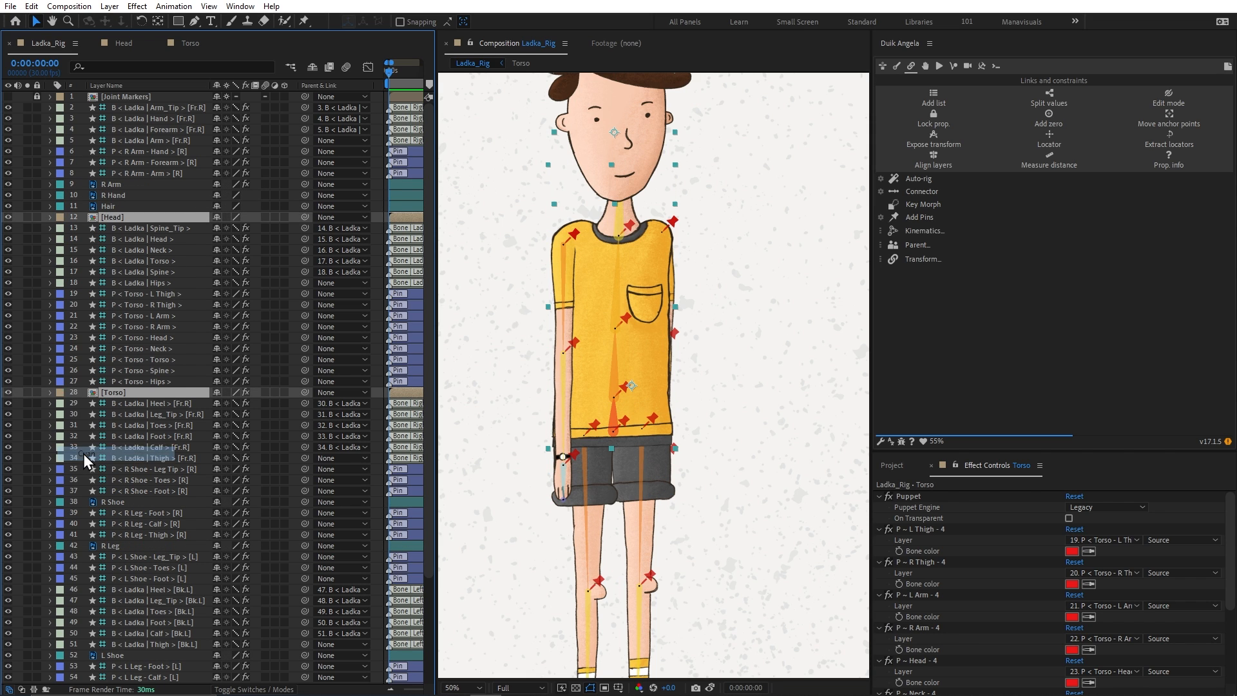
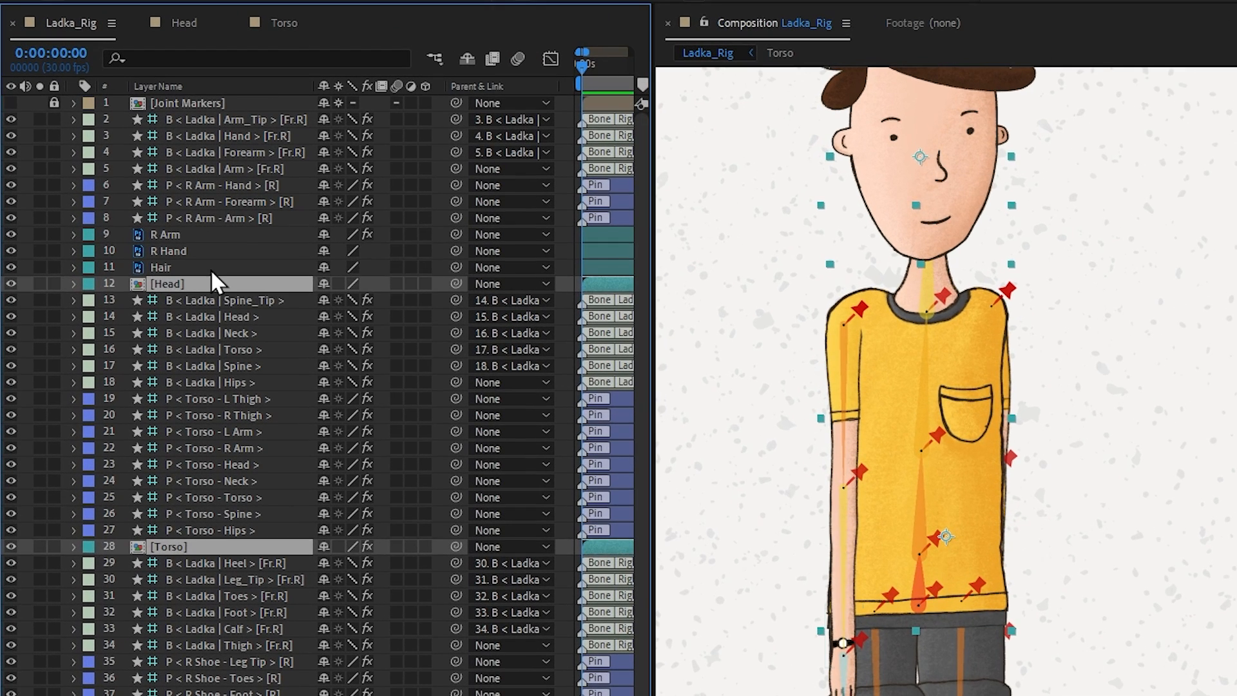
Parent the R Arm layer and its Arm pin to the [Fr.R] Arm bone, and its Forearm pin to the Forearm bone
left_click(133, 185)
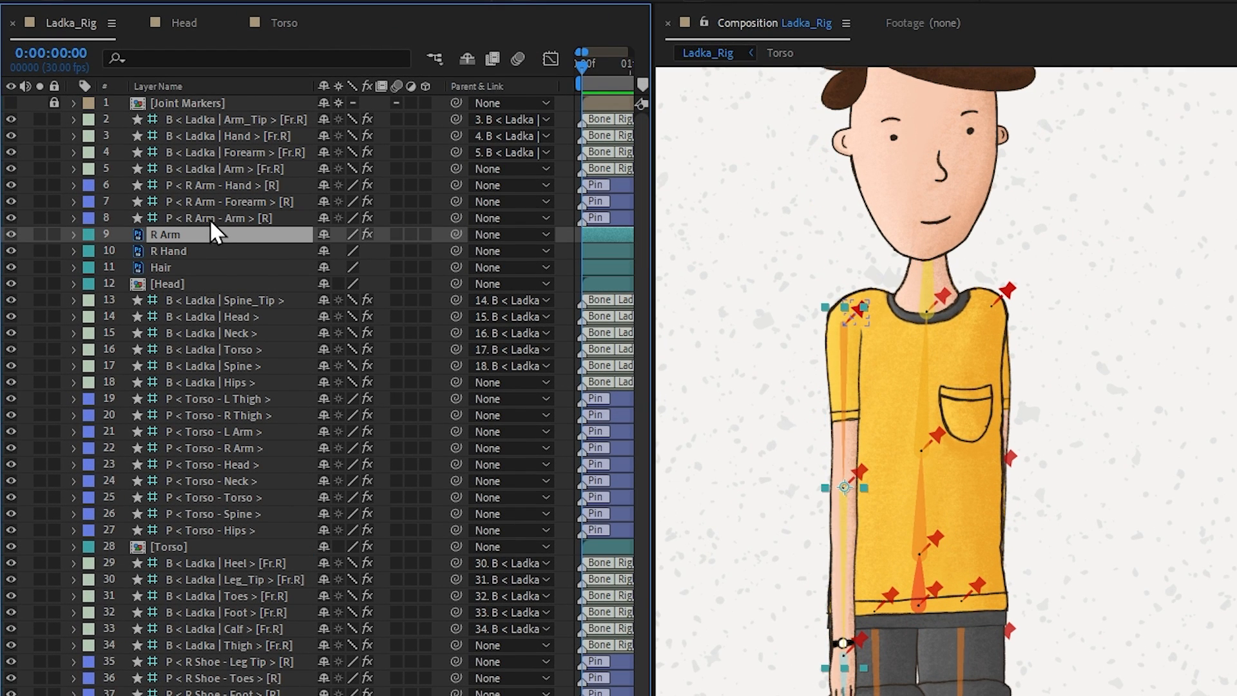
left_click(211, 217, "ctrl")
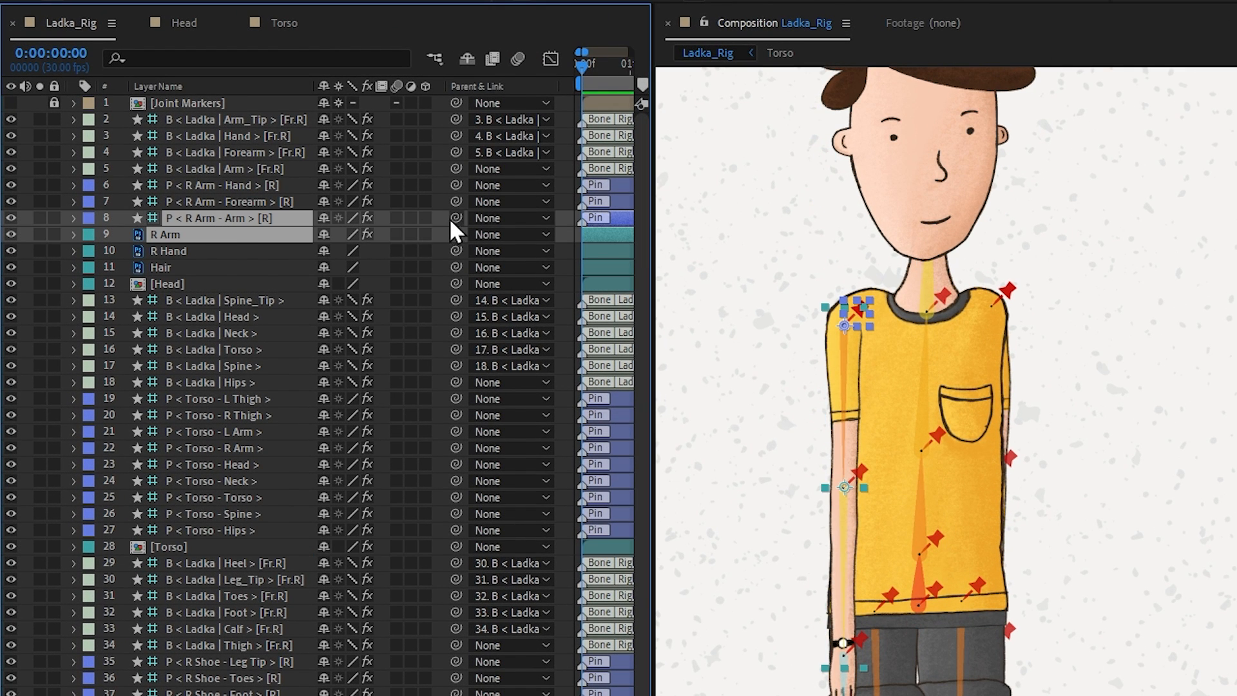
left_click_drag(455, 218, 253, 168)
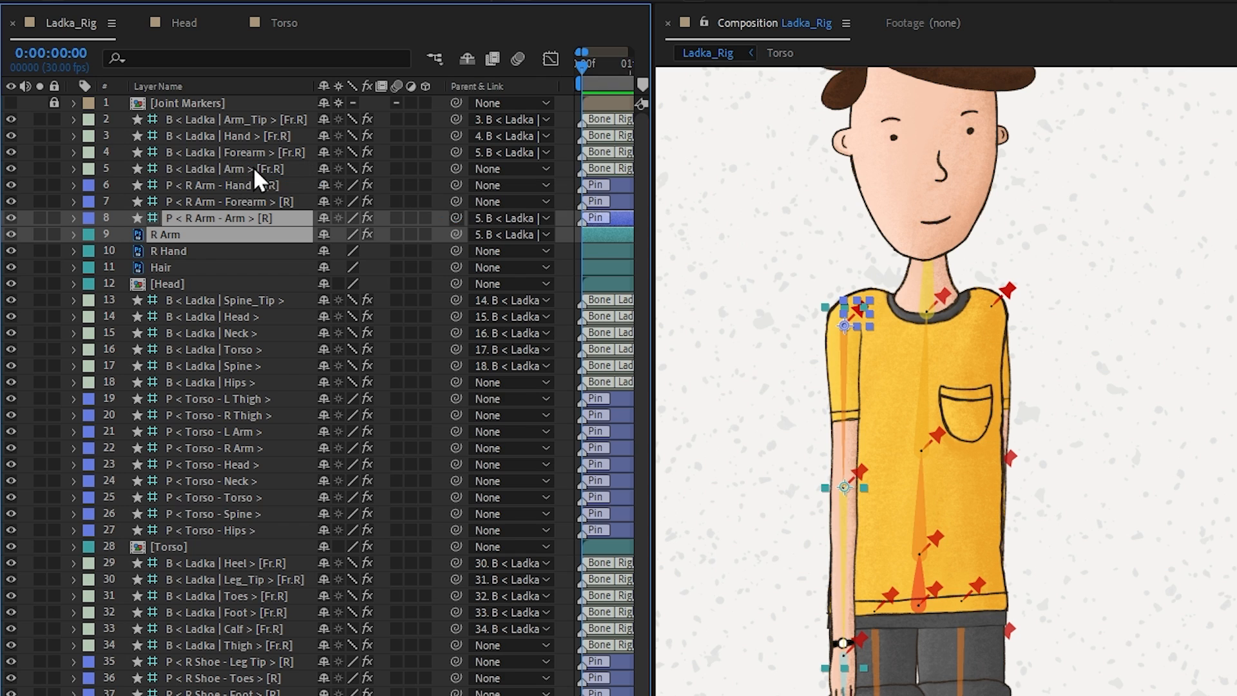
left_click(264, 203)
left_click_drag(456, 201, 259, 151)
Parent the R Arm - Hand pin and the R Hand layer to the [Fr.R] Hand bone
left_click(260, 186)
left_click_drag(456, 185, 260, 130)
left_click(204, 251)
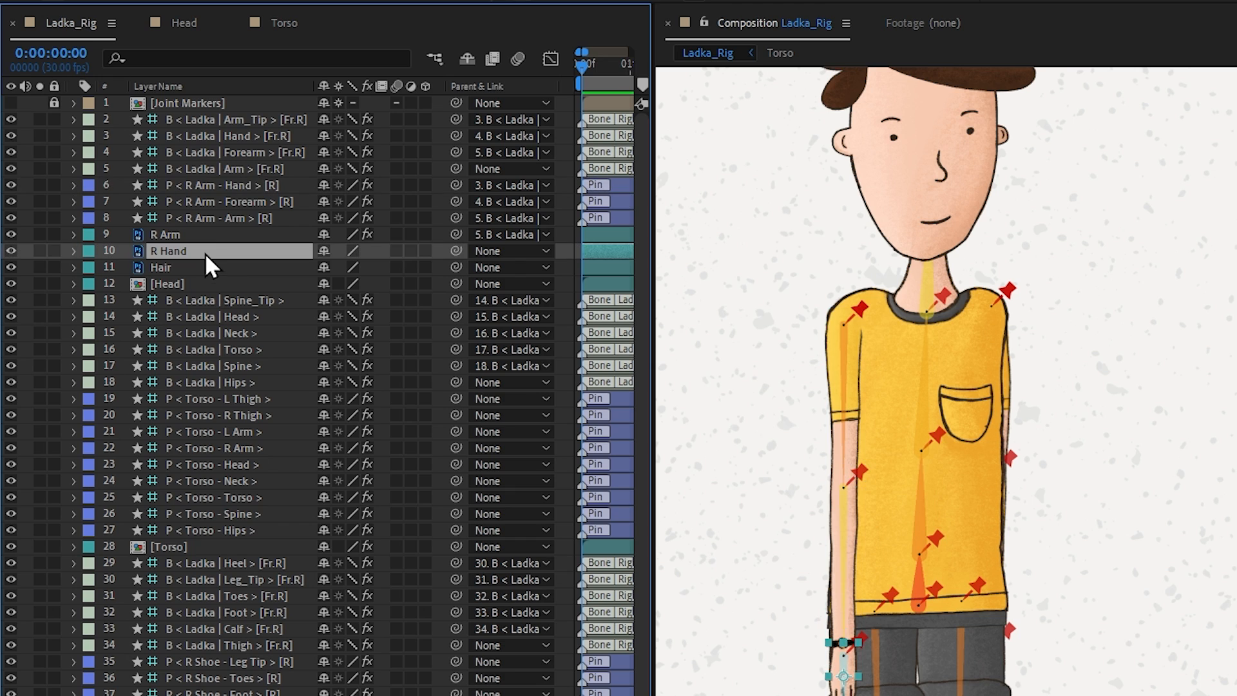
left_click(252, 136)
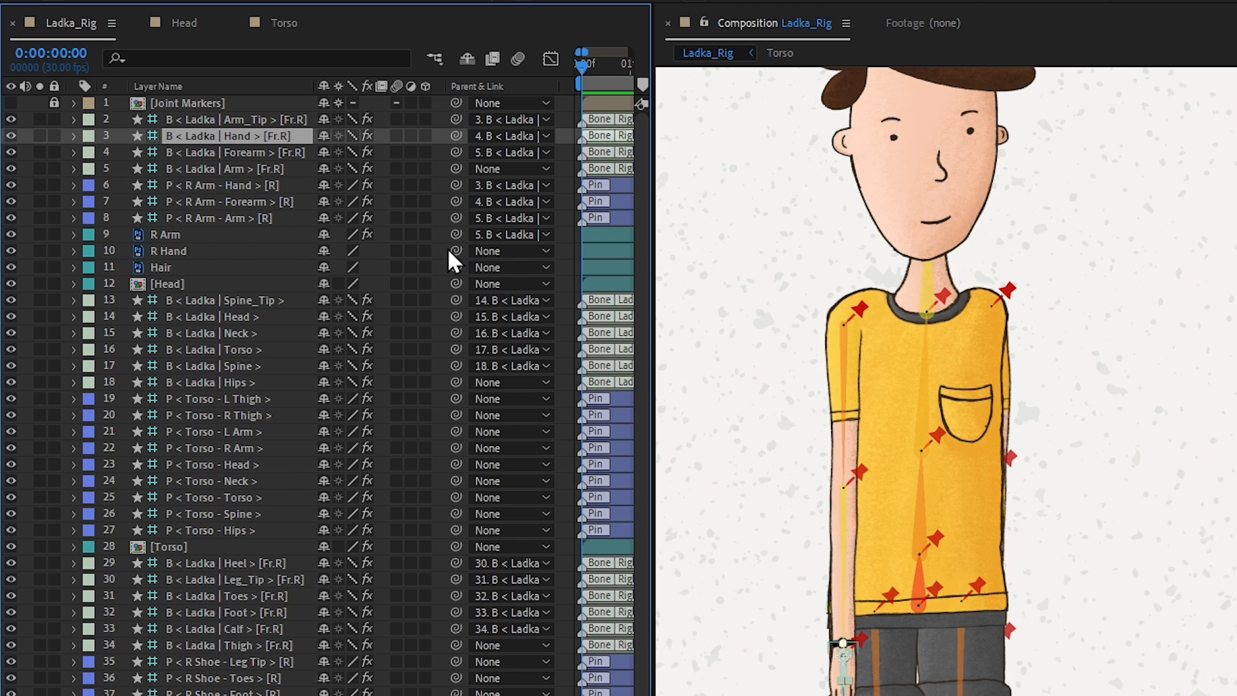
left_click_drag(456, 250, 264, 136)
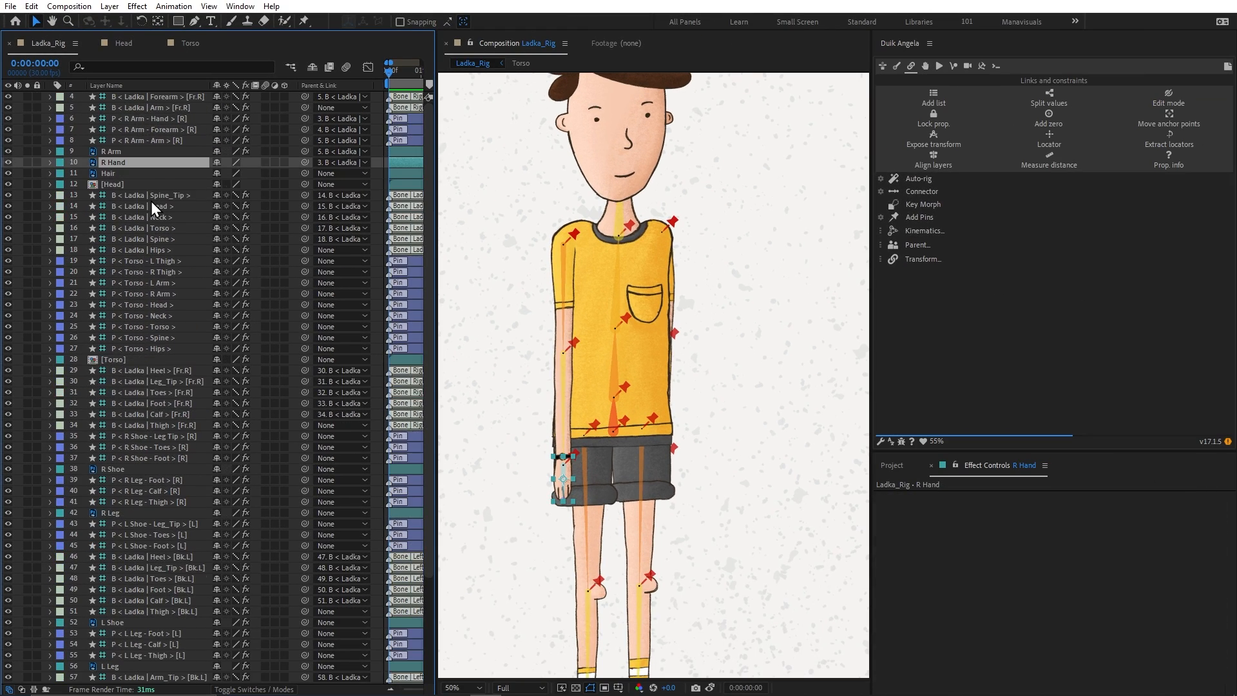
Parent the L Arm layer and its Arm pin to the [Bk.L] Arm bone, and its Forearm pin to the Forearm bone
scroll(227, 260, "down", 3)
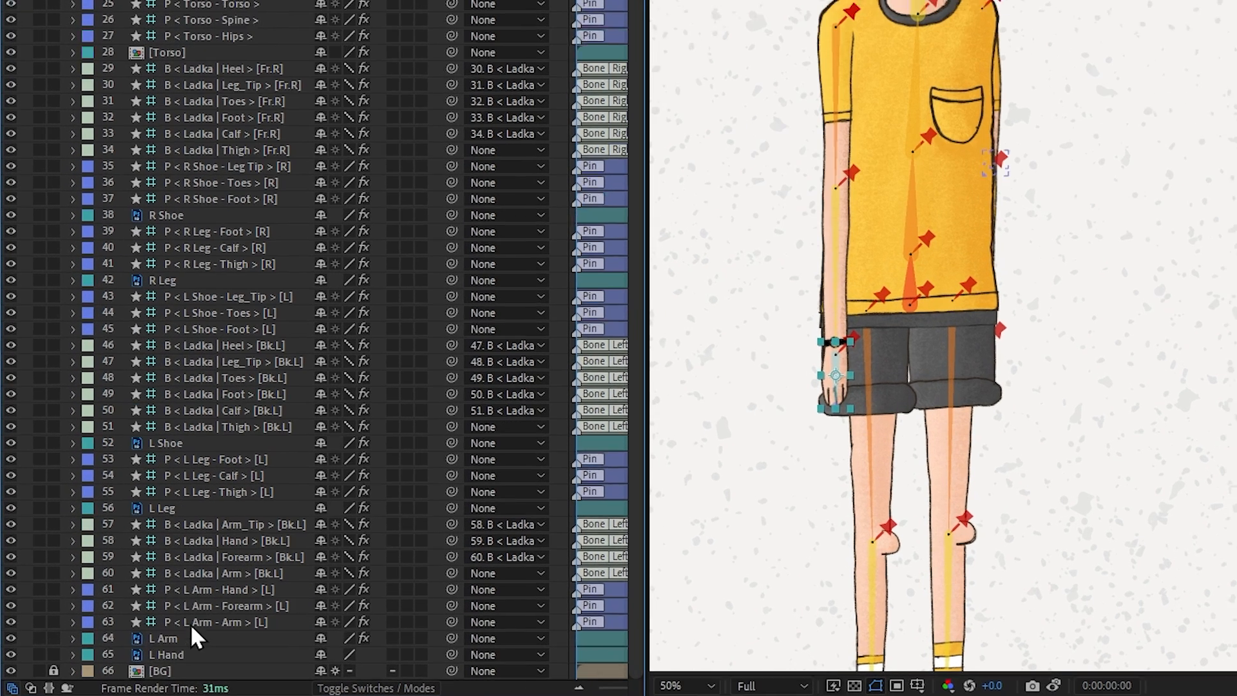
left_click(125, 655)
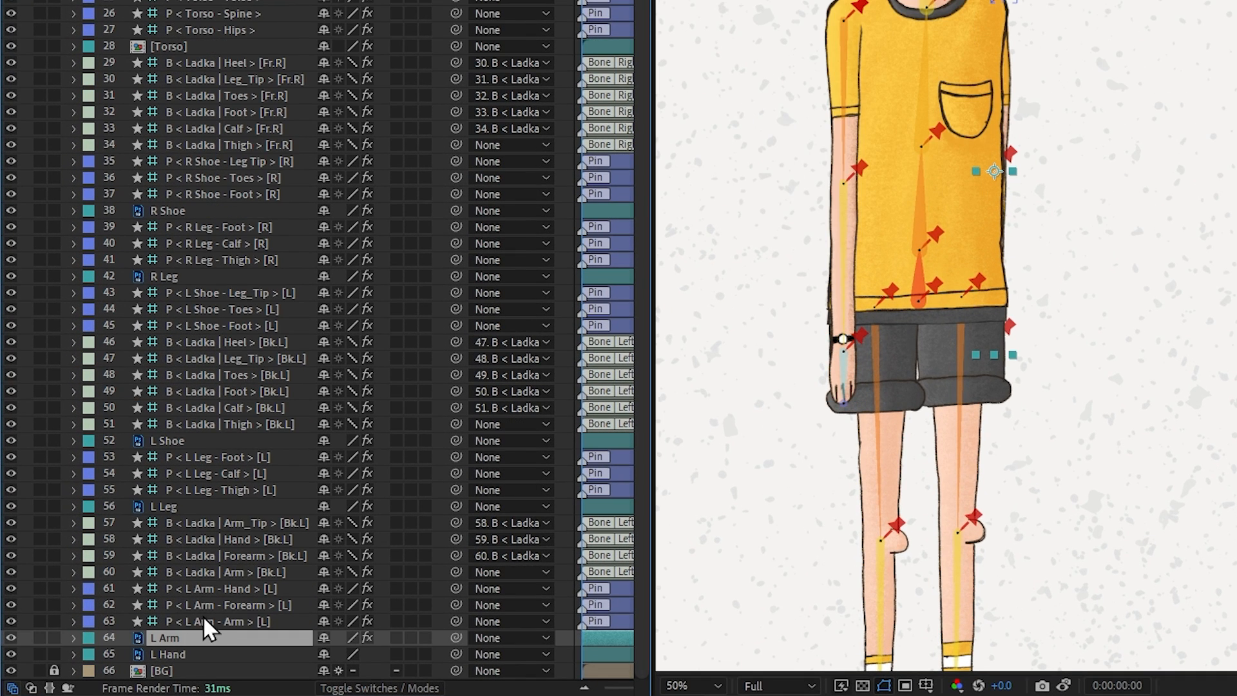
left_click(144, 645, "shift")
left_click_drag(455, 621, 275, 574)
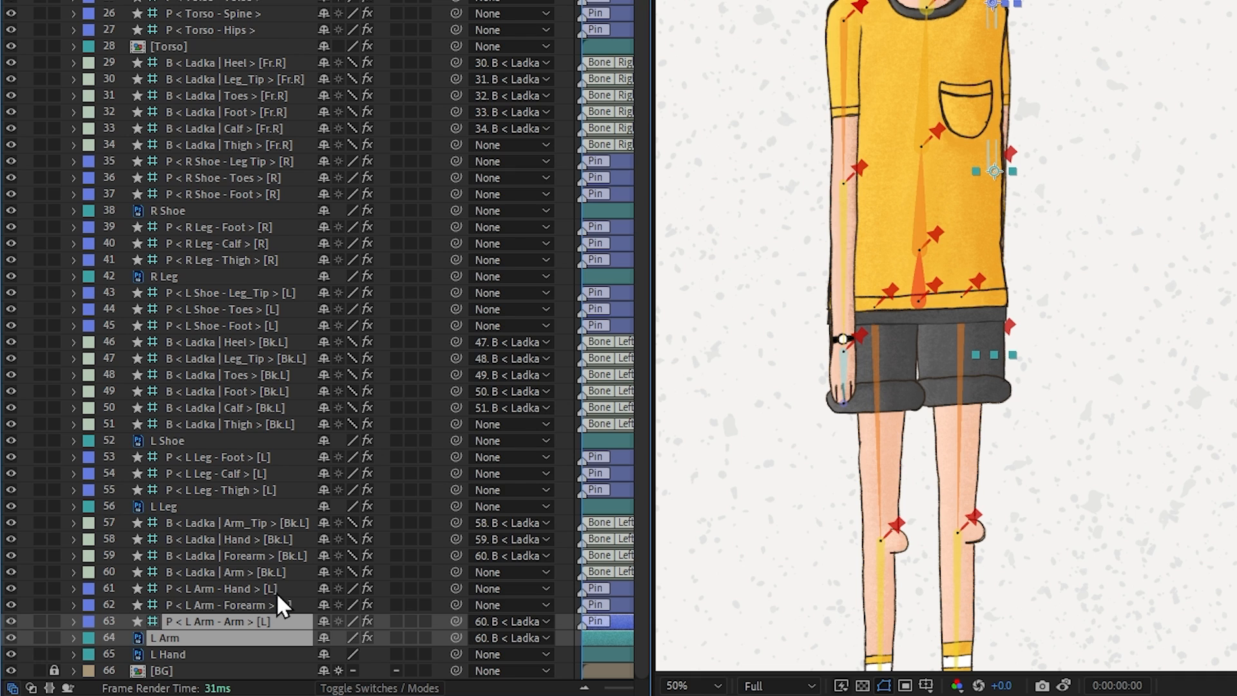
left_click(277, 602)
left_click_drag(454, 604, 264, 556)
Parent the L Arm - Hand pin and the L Hand layer to the [Bk.L] Hand bone
left_click(277, 591)
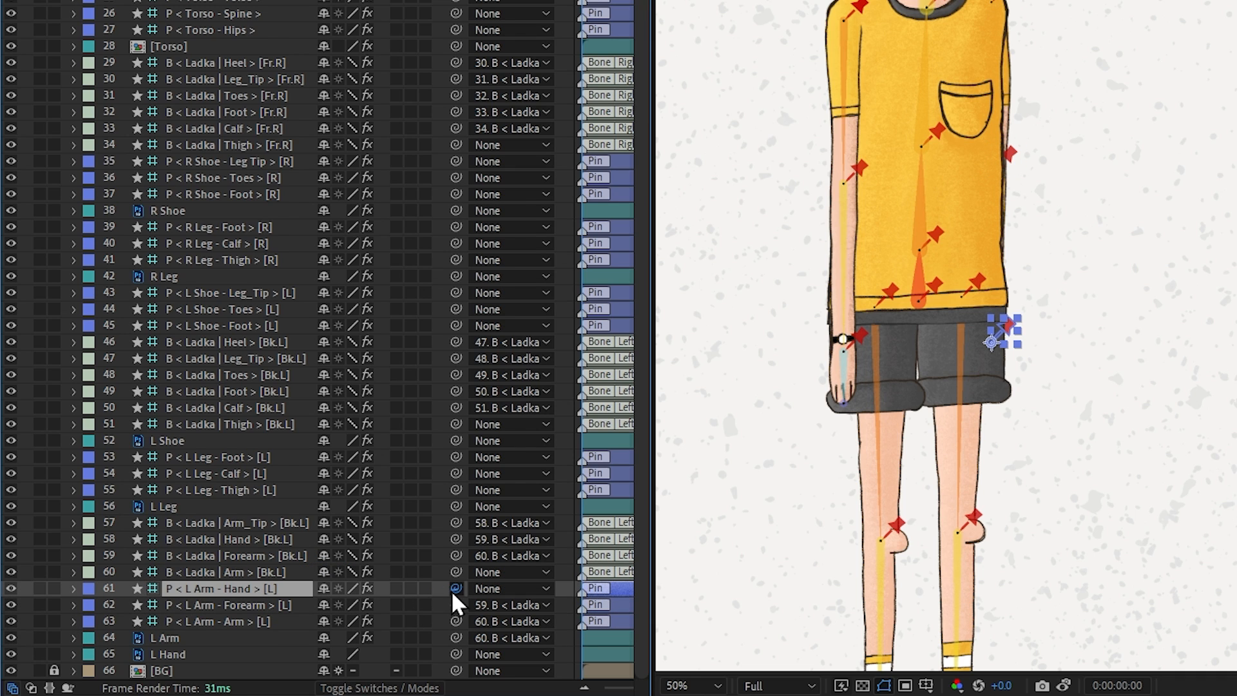
left_click_drag(455, 589, 274, 545)
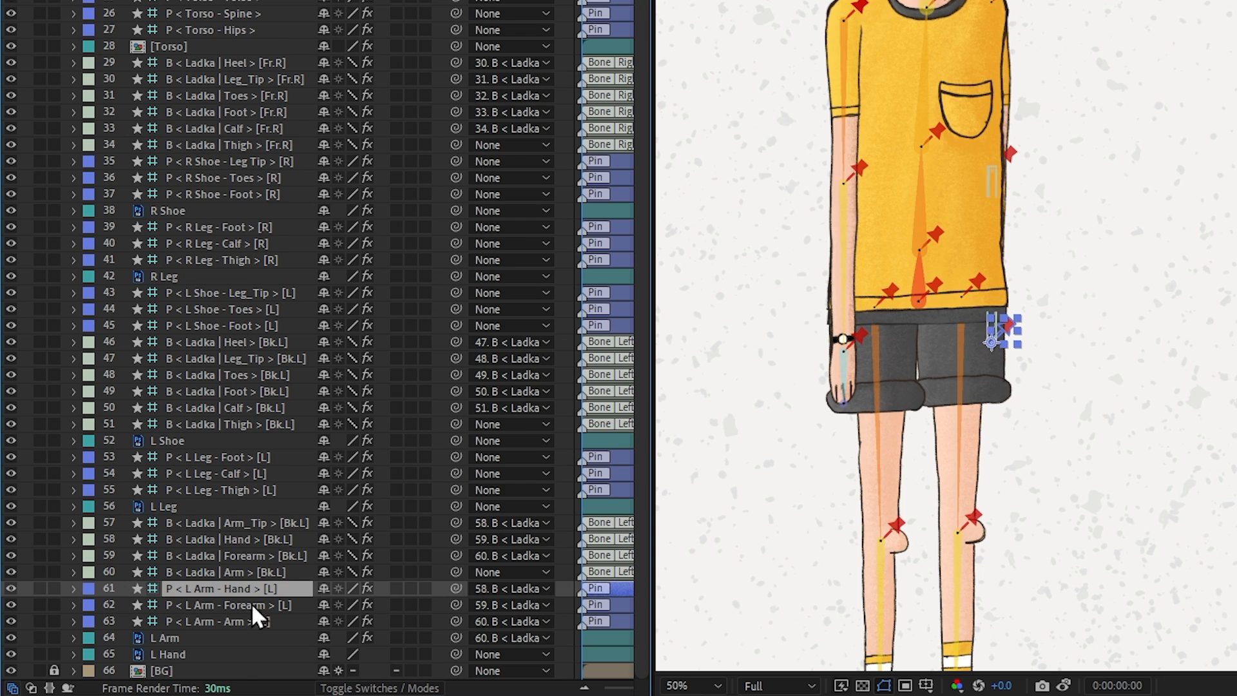
left_click(283, 654)
left_click_drag(456, 654, 277, 544)
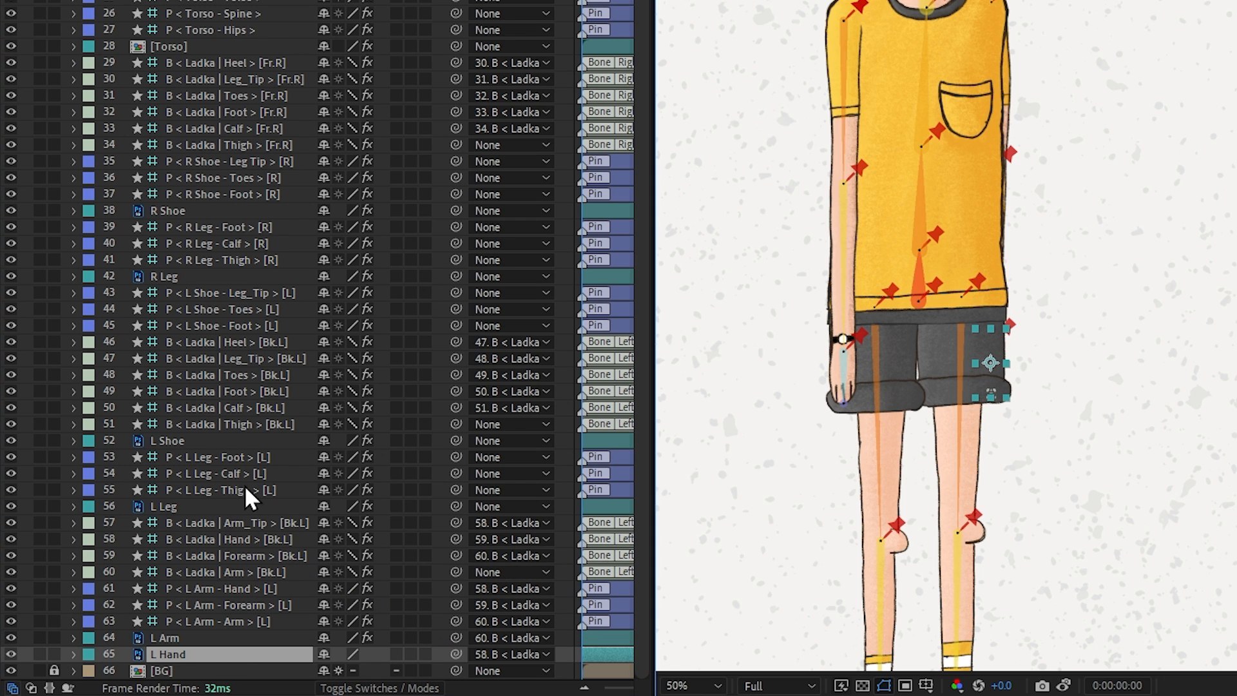
Parent the R Leg layer and its Thigh pin to the [Fr.R] Thigh bone, and its Calf and Foot pins to their matching bones
left_click(178, 276)
left_click(203, 259, "shift")
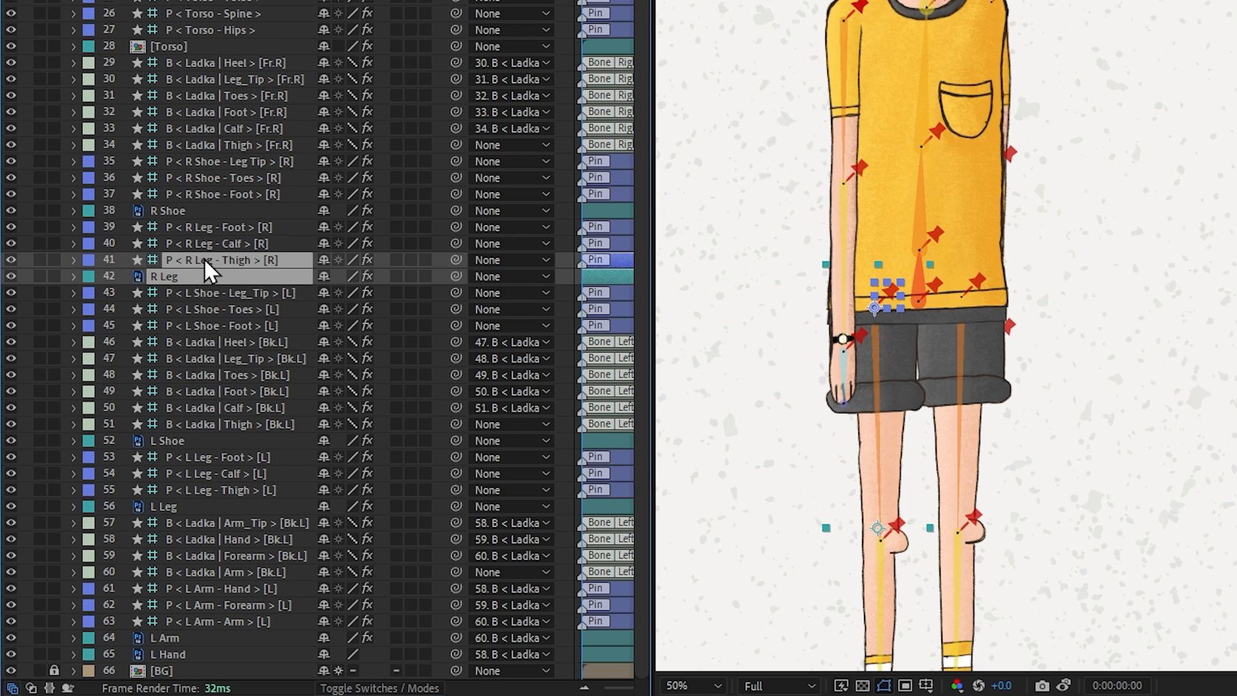
left_click_drag(454, 261, 253, 146)
left_click(266, 243)
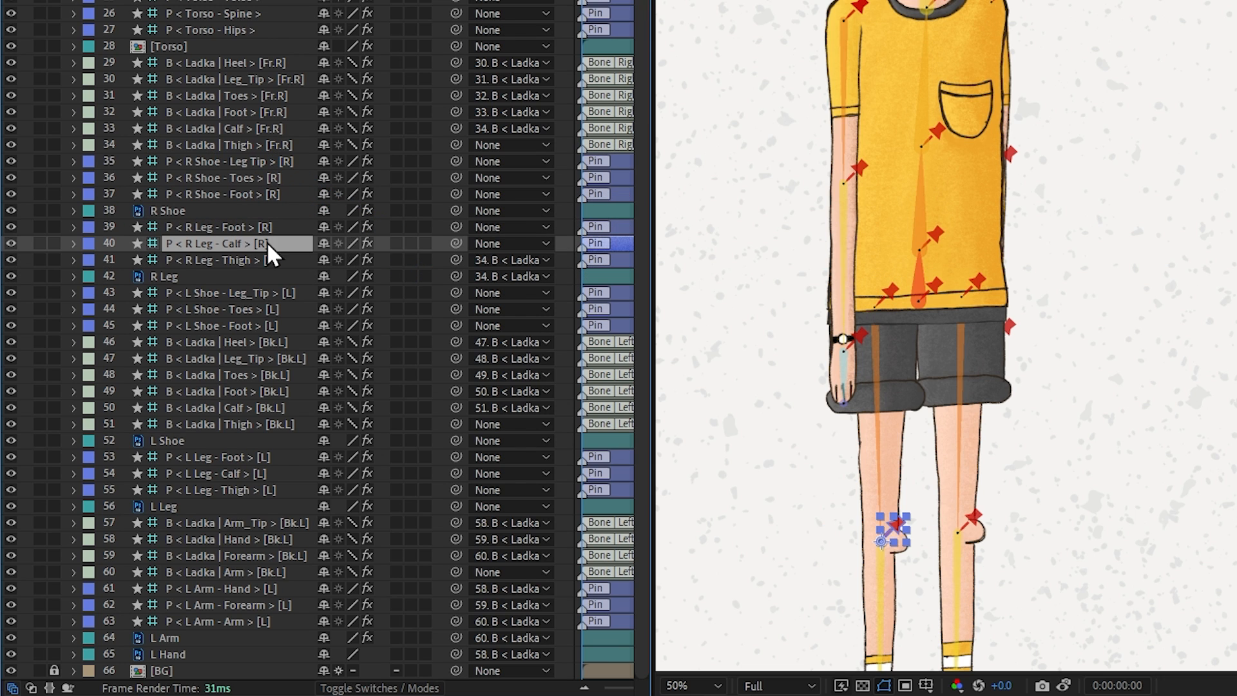
left_click_drag(452, 241, 242, 131)
left_click(421, 230)
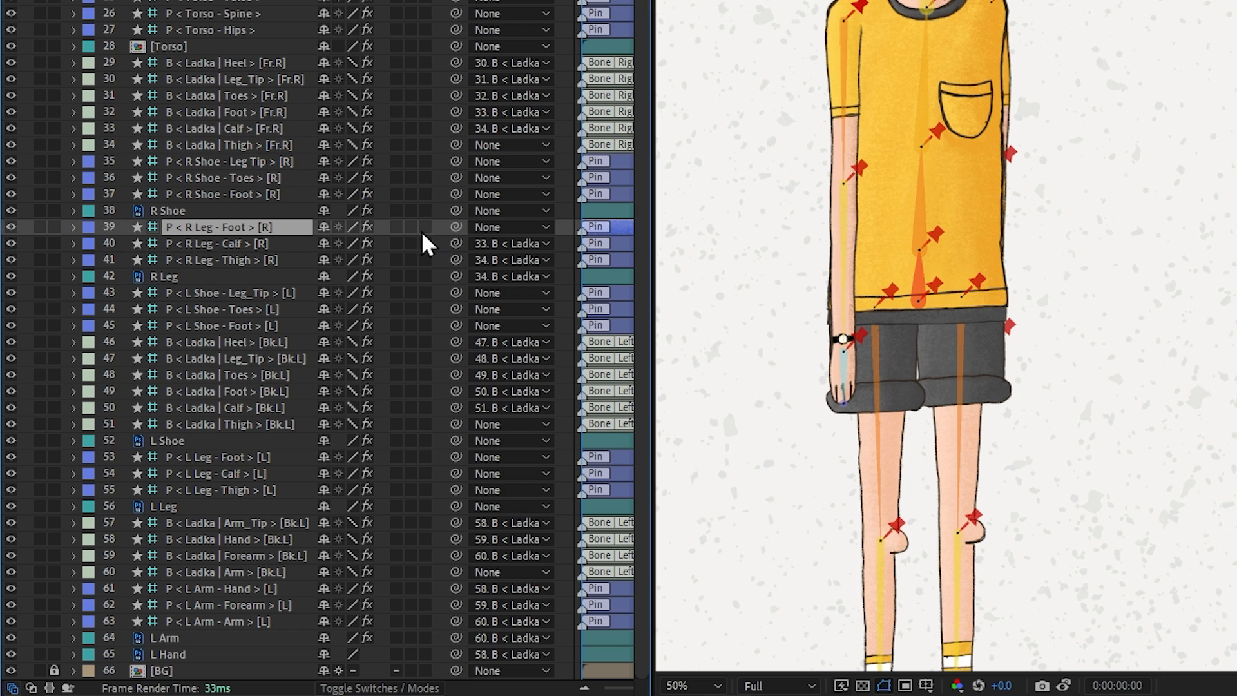
left_click_drag(453, 223, 242, 115)
Parent the R Shoe layer and its Foot pin to the [Fr.R] Foot bone
left_click(213, 211)
scroll(906, 222, "down", 5)
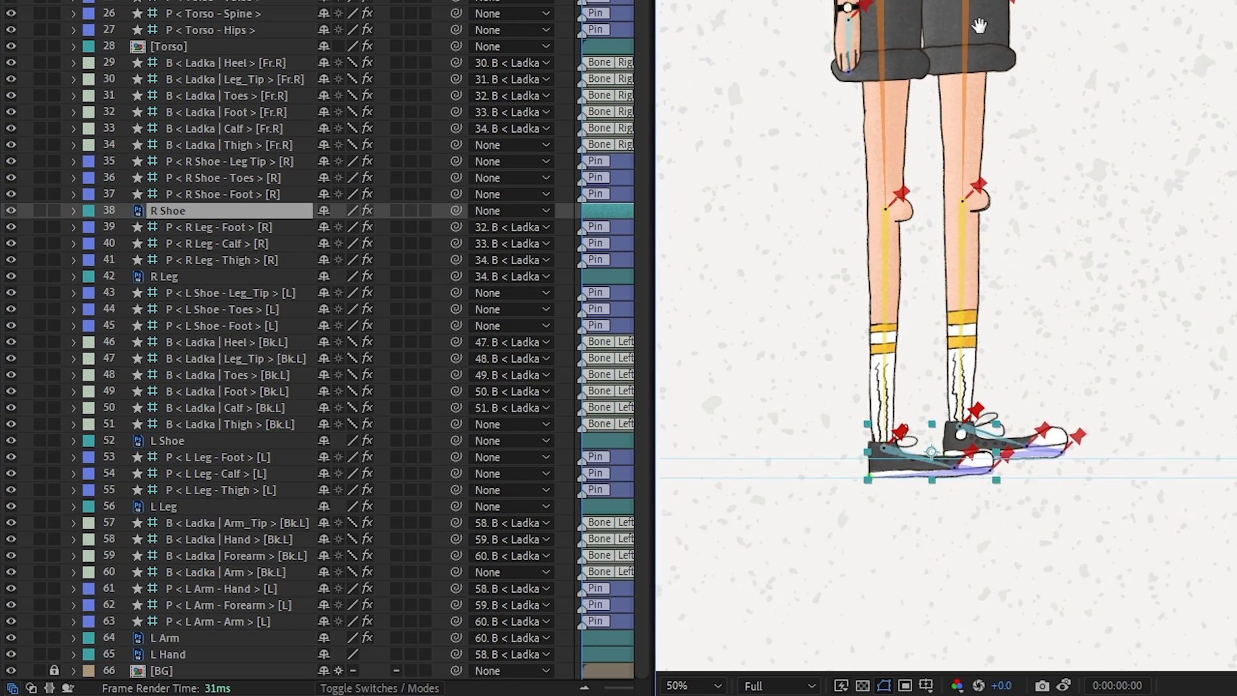
scroll(891, 420, "up", 2)
scroll(1074, 160, "down", 3)
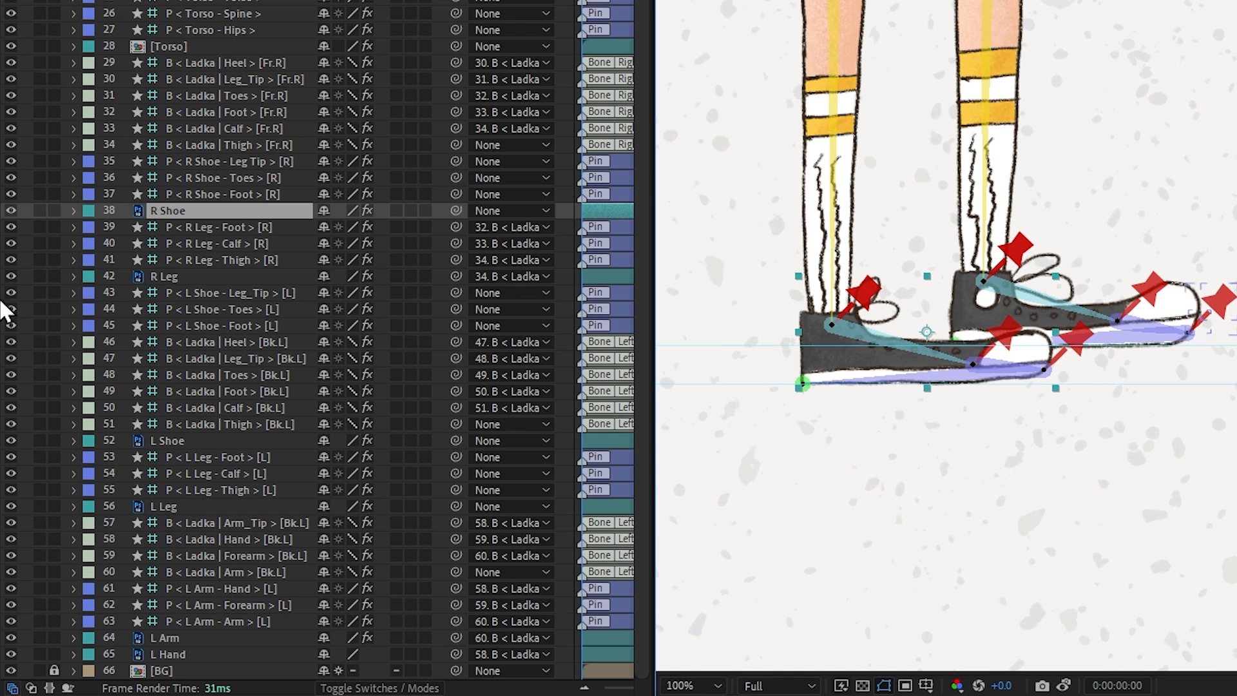
left_click(239, 112)
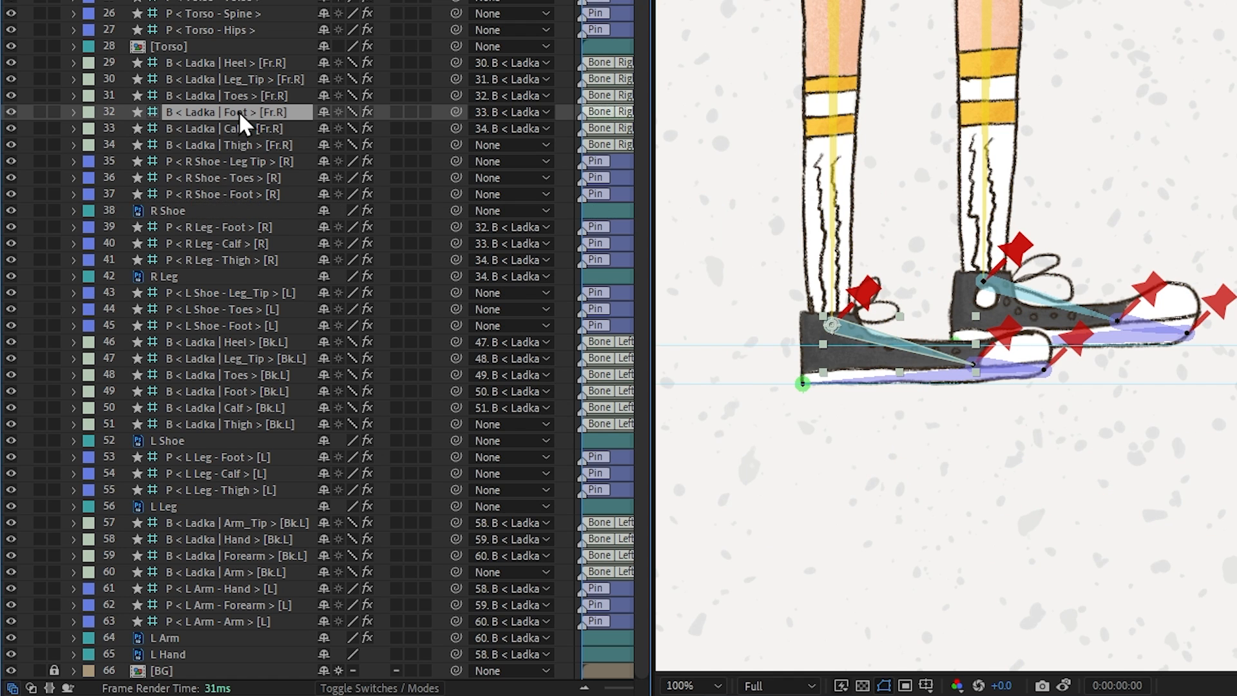
left_click(201, 213)
left_click_drag(454, 211, 253, 114)
left_click(239, 195)
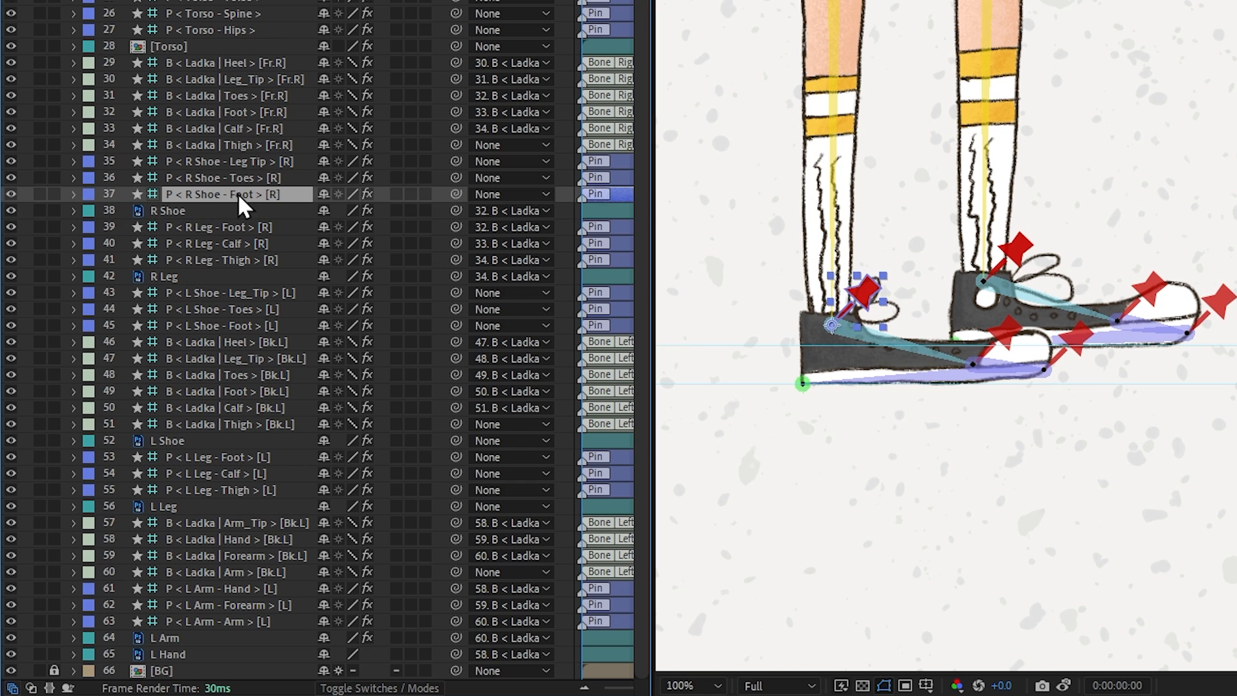
left_click_drag(455, 192, 260, 116)
Parent the Toes and Leg Tip pins of the R Shoe to the [Fr.R] Toes bone
left_click(241, 180)
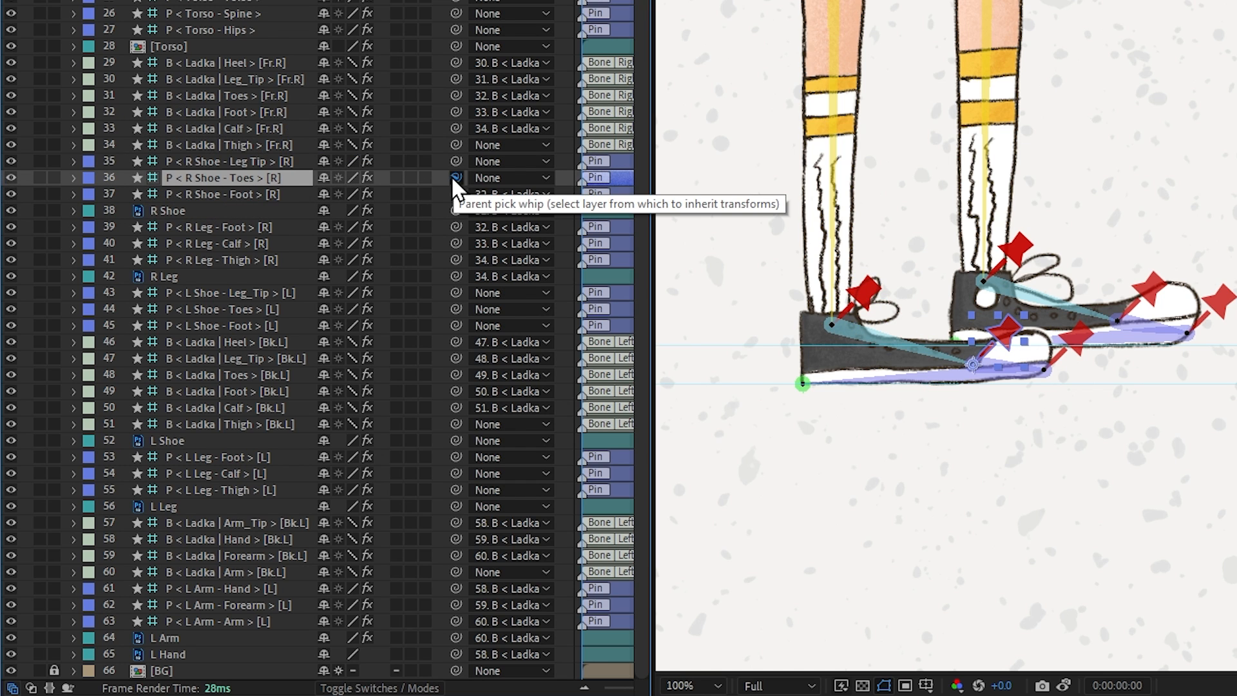
left_click_drag(455, 178, 276, 94)
left_click(267, 162)
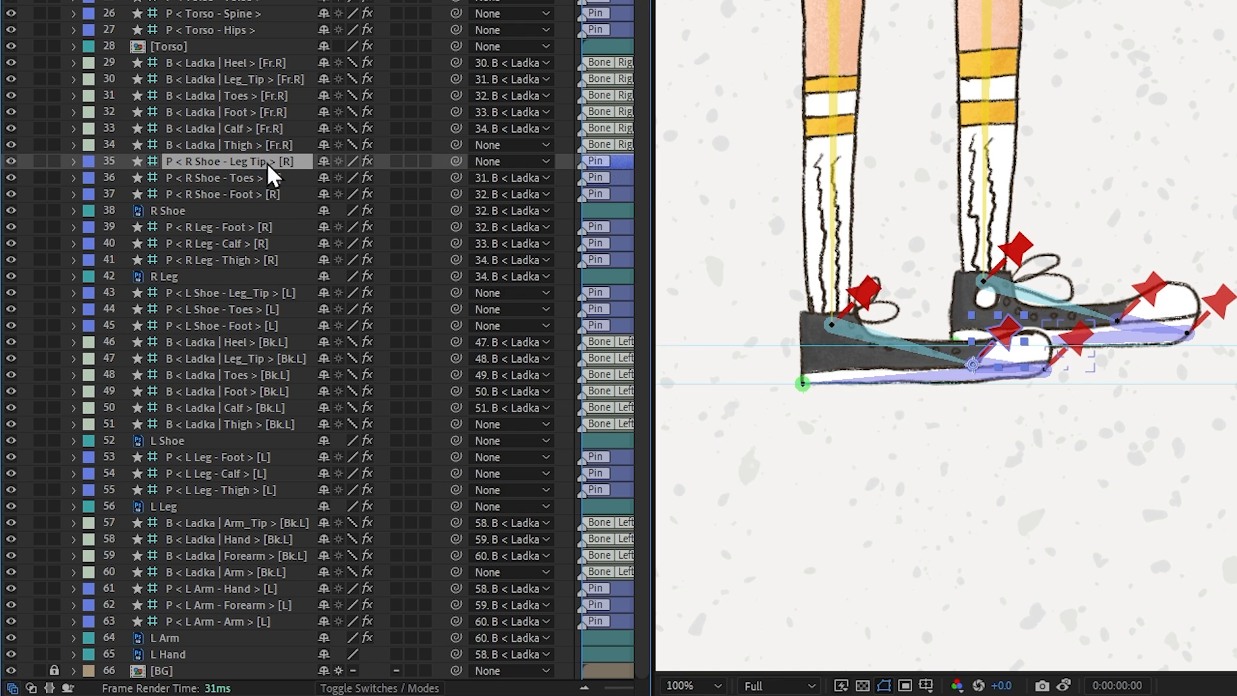
left_click_drag(455, 161, 269, 98)
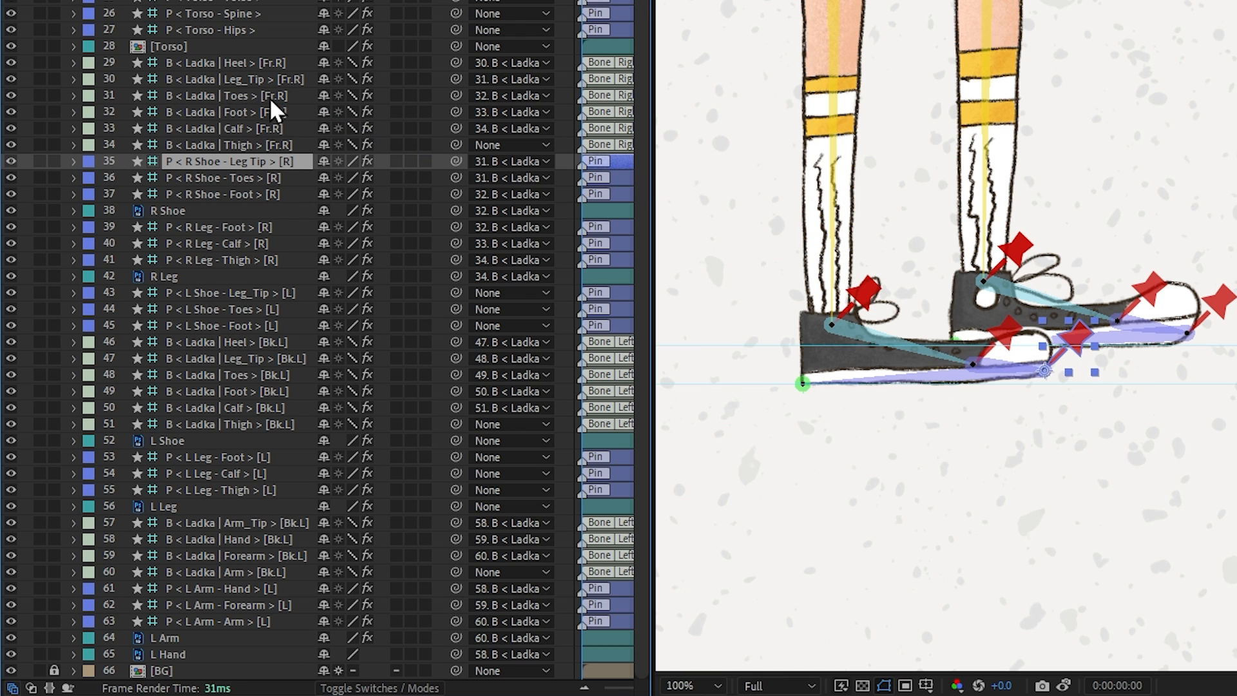
Try moving the [Fr.R] Heel bone at the back of the right shoe, and undo the move
left_click(803, 383)
scroll(831, 361, "up", 2)
left_click_drag(841, 326, 837, 440)
key("ctrl+z")
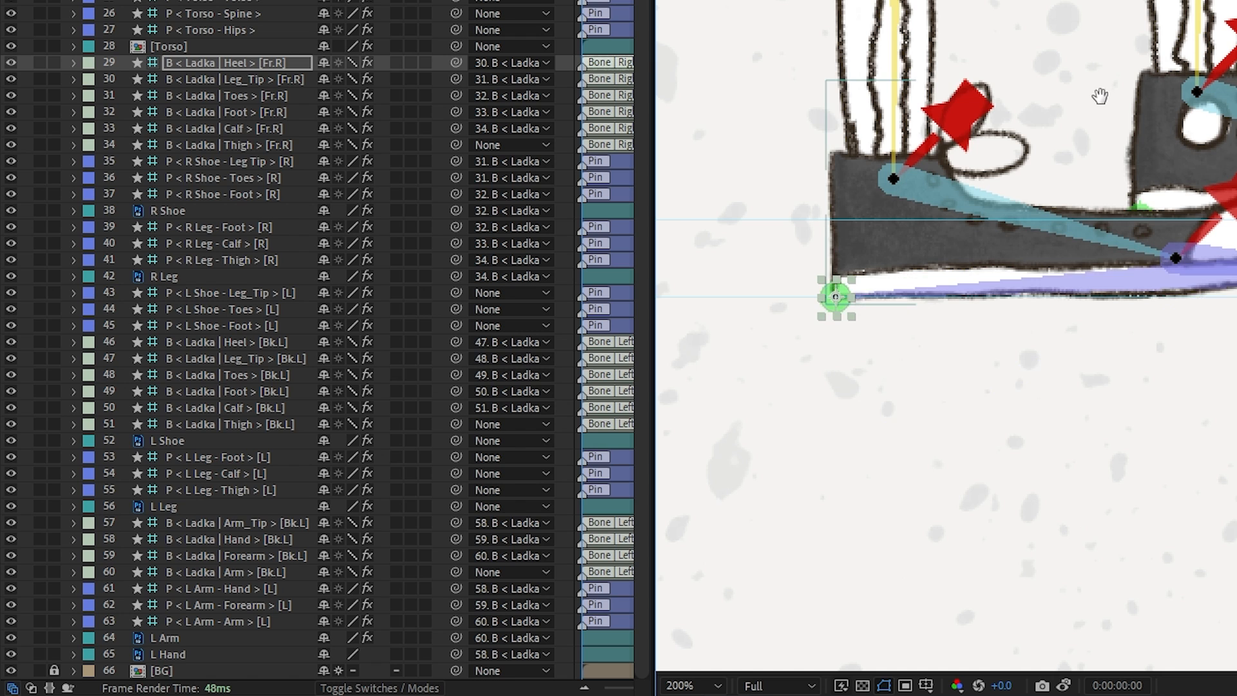
Parent the L Leg layer and its Thigh pin to the [Bk.L] Thigh bone, and its Calf and Foot pins to their matching bones
scroll(1060, 92, "down", 2)
left_click(1111, 8)
left_click_drag(1111, 8, 1027, 216)
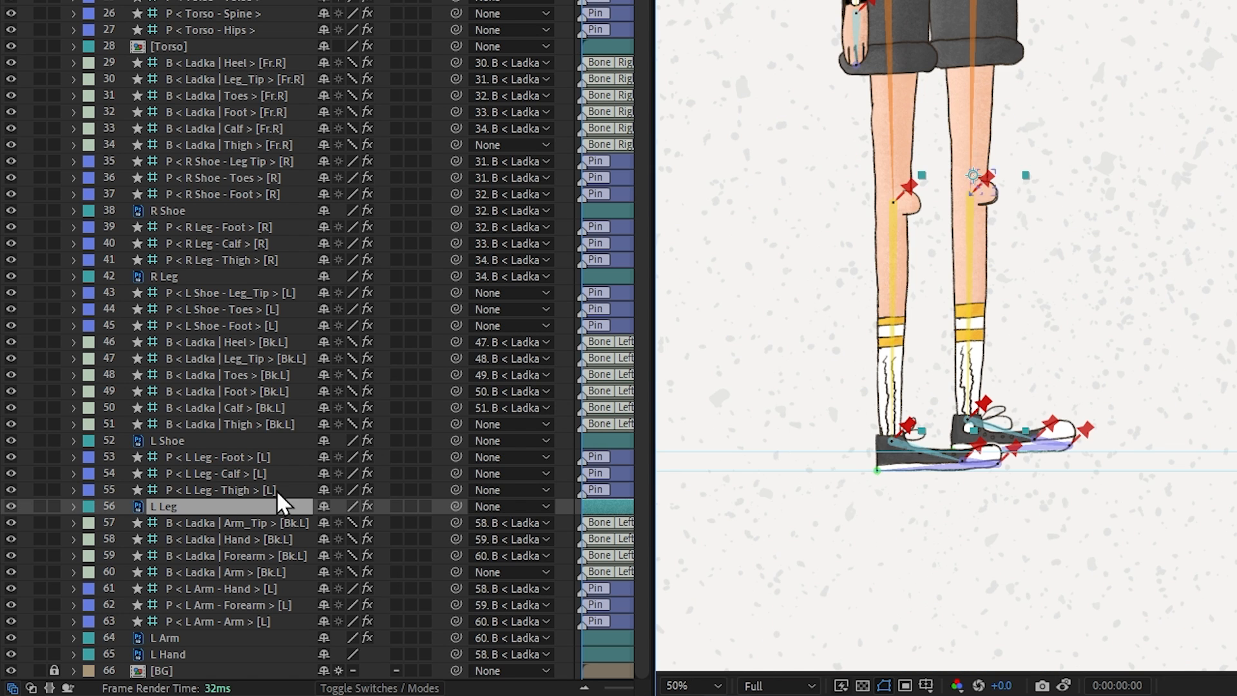
left_click(241, 489, "shift")
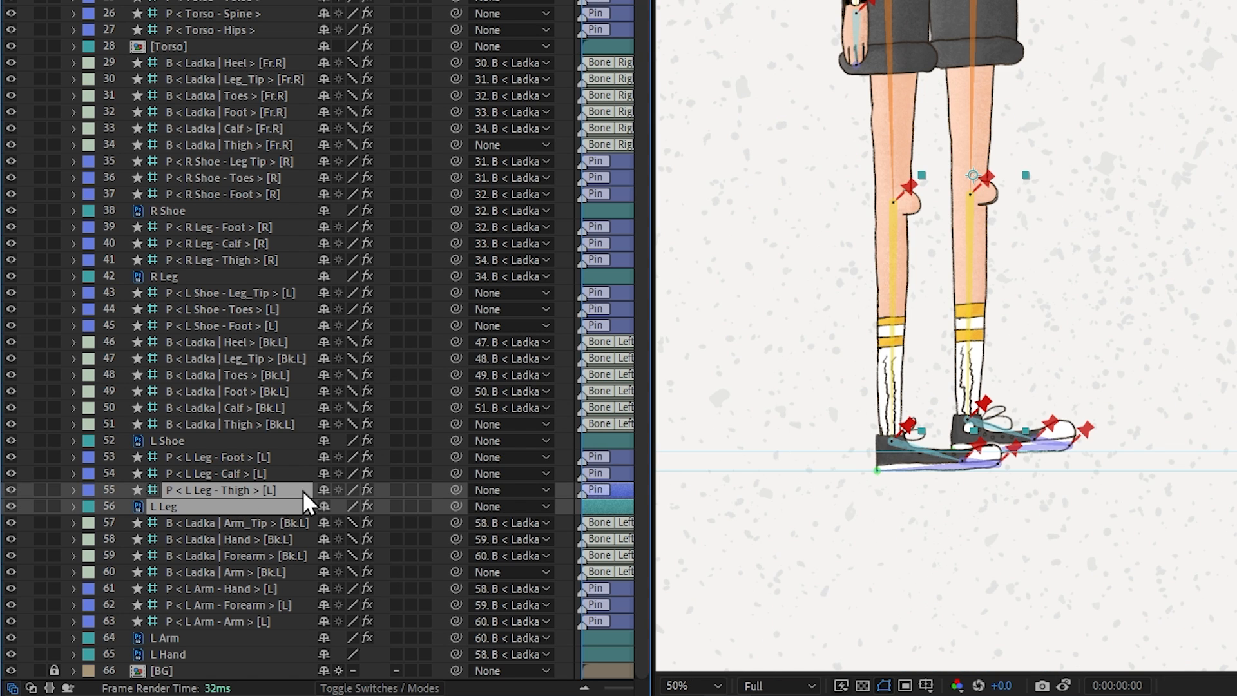
left_click_drag(456, 489, 304, 424)
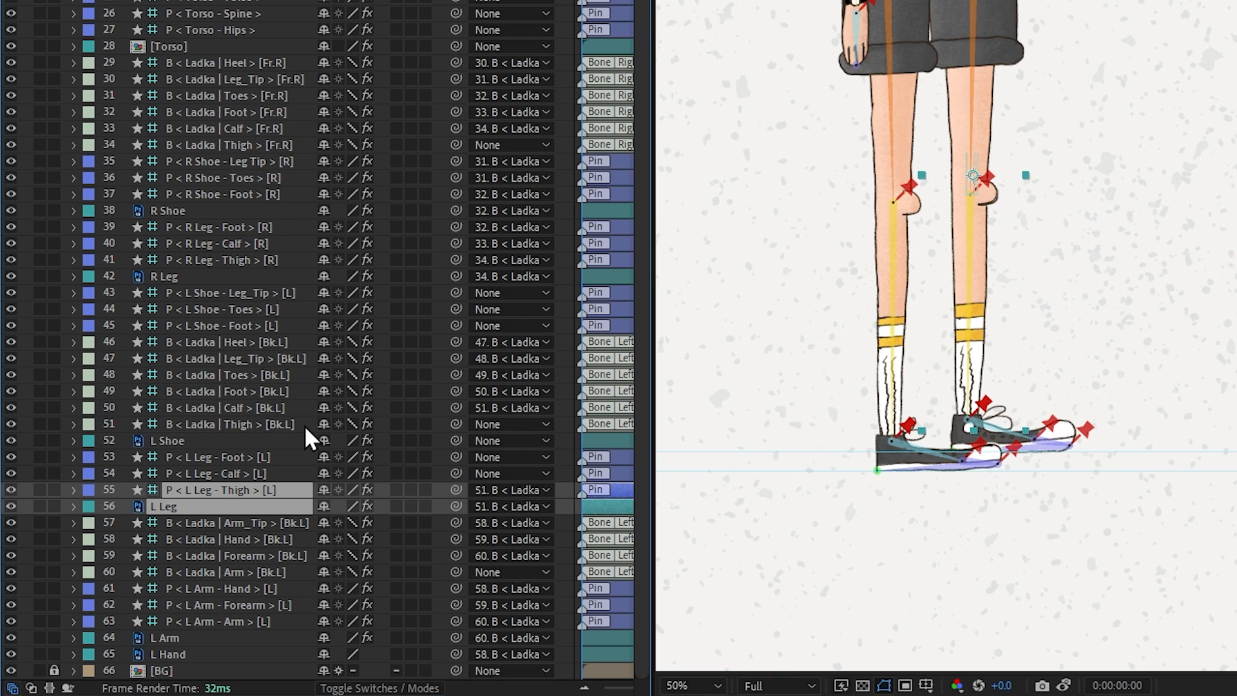
left_click(251, 473)
left_click_drag(456, 473, 265, 407)
left_click(283, 457)
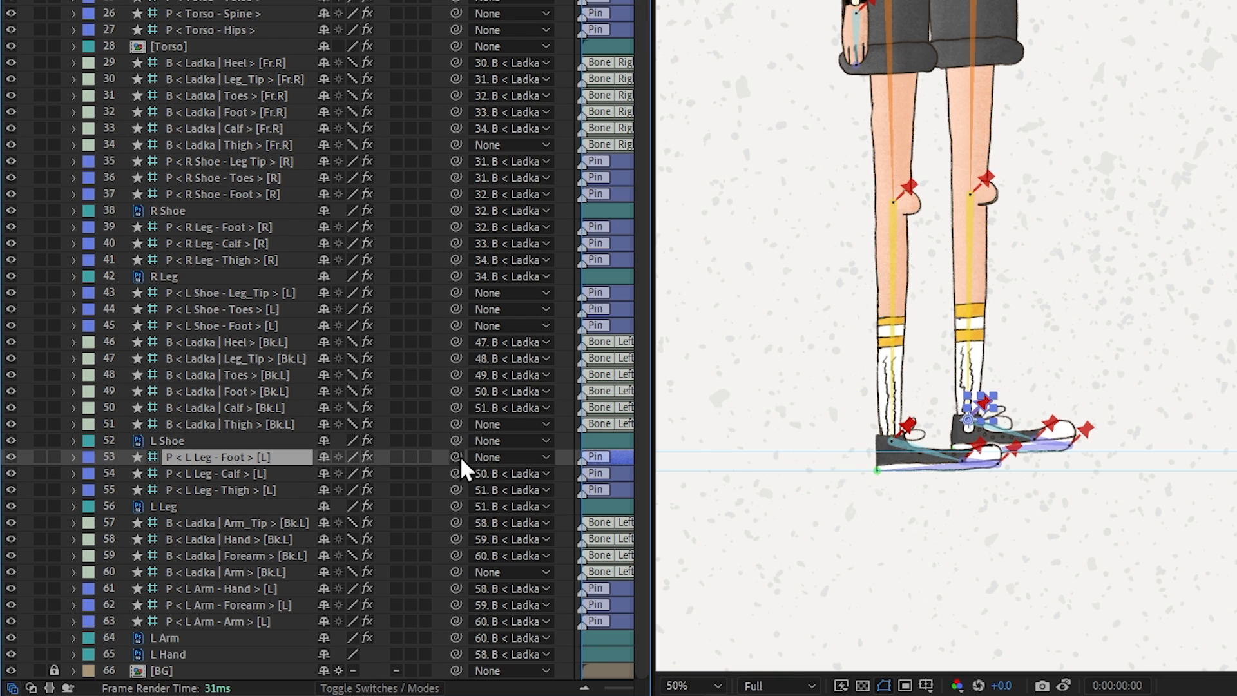
left_click_drag(458, 456, 242, 387)
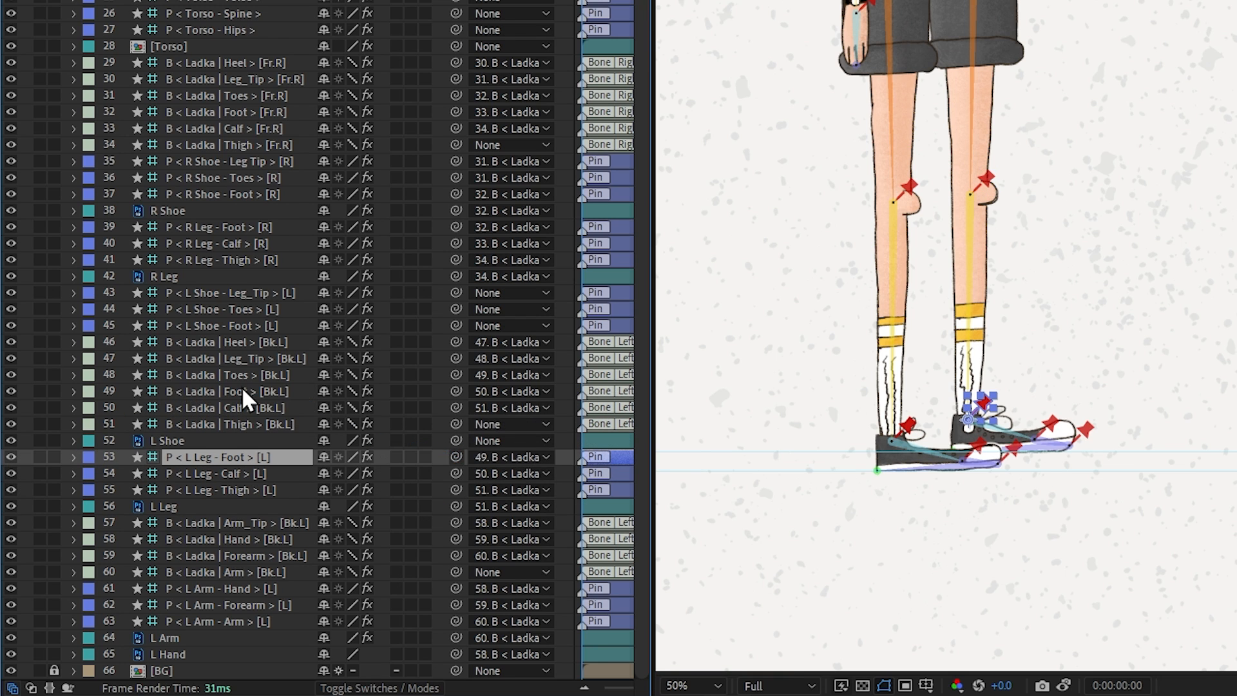
Parent the L Shoe layer to the [Bk.L] Foot bone and move its three pins below the [Bk.L] leg bones, directly above L Shoe
left_click(209, 442)
left_click_drag(455, 440, 280, 392)
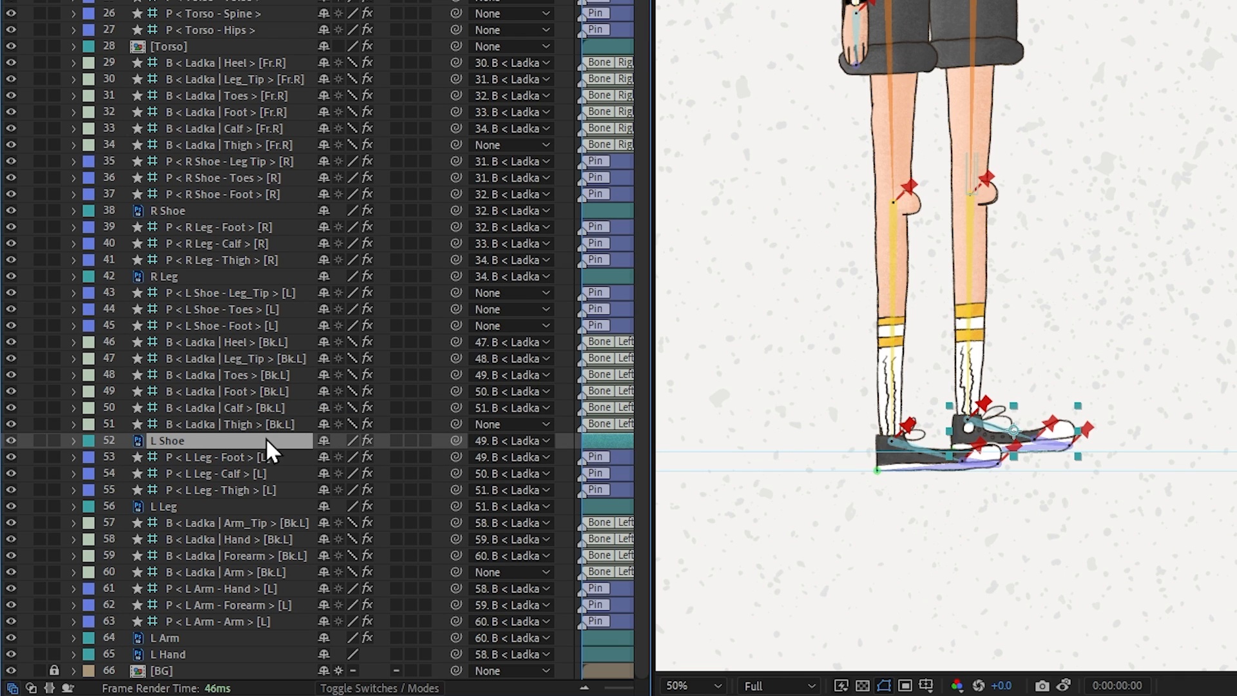
left_click(231, 290)
left_click(236, 325, "ctrl")
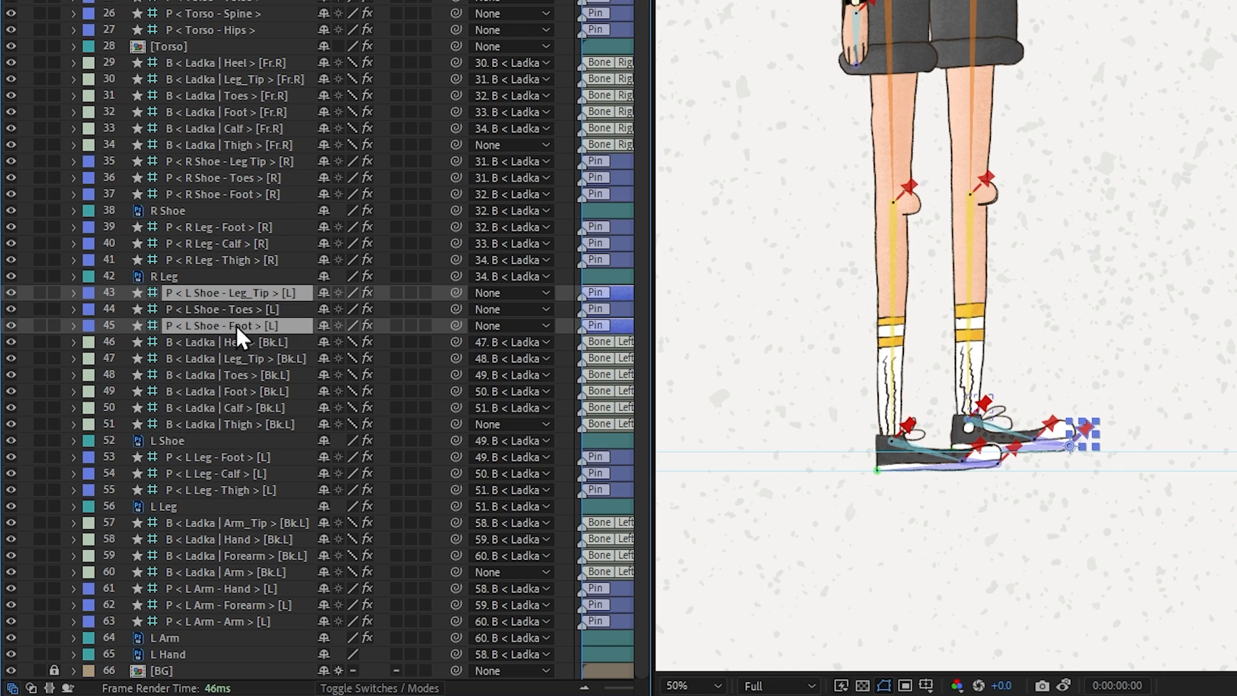
left_click(245, 310, "ctrl")
left_click_drag(245, 311, 261, 427)
Parent the L Shoe's Foot pin to the [Bk.L] Foot bone, and its Toes and Leg_Tip pins to the [Bk.L] Toes bone
left_click(255, 424)
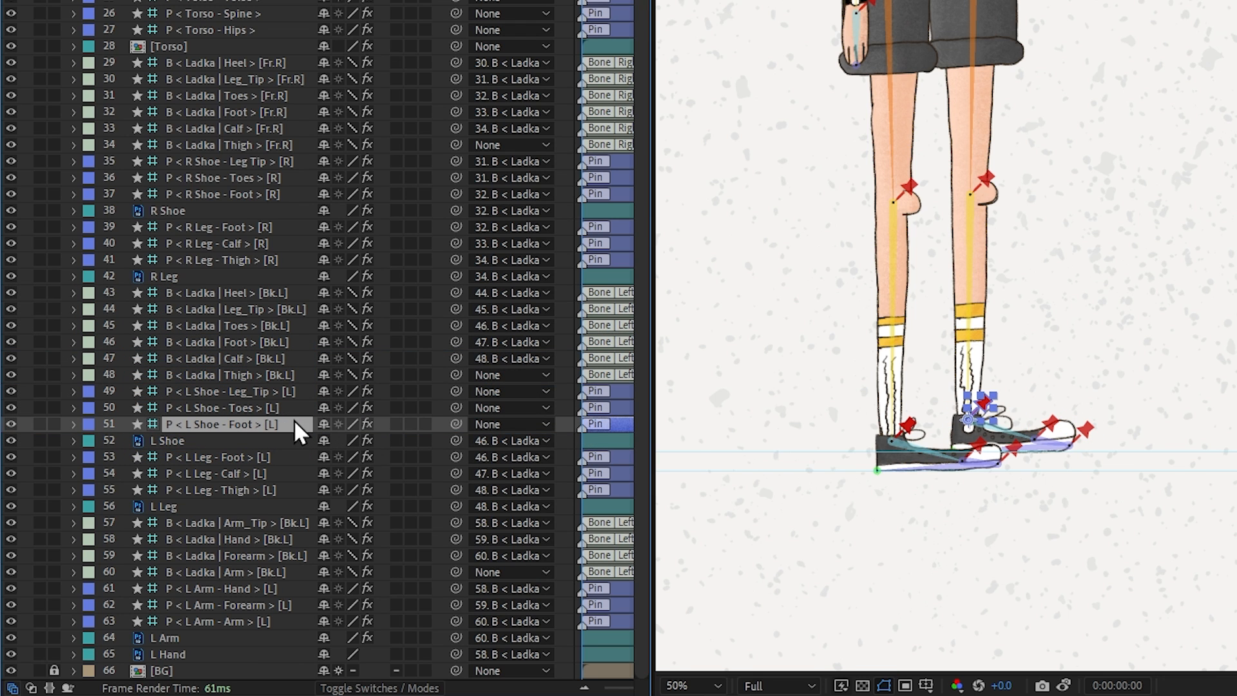
left_click_drag(455, 424, 263, 348)
left_click(271, 408)
left_click(256, 391, "shift")
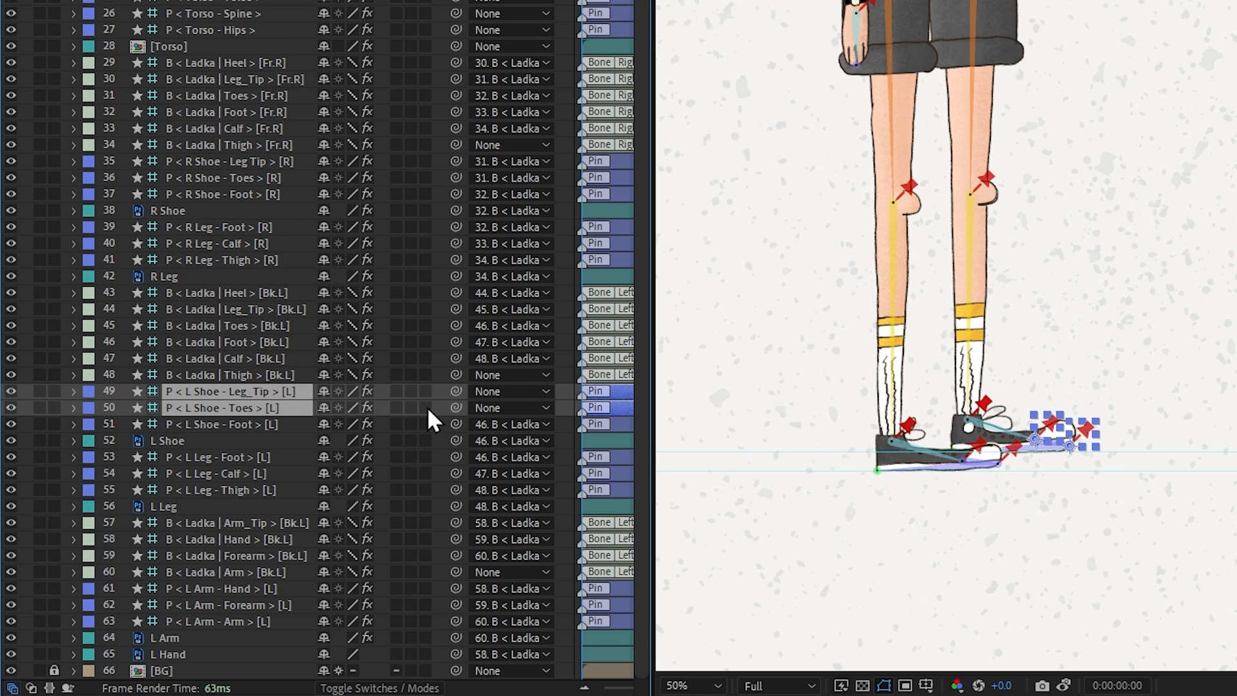
left_click_drag(439, 390, 268, 326)
left_click(279, 309)
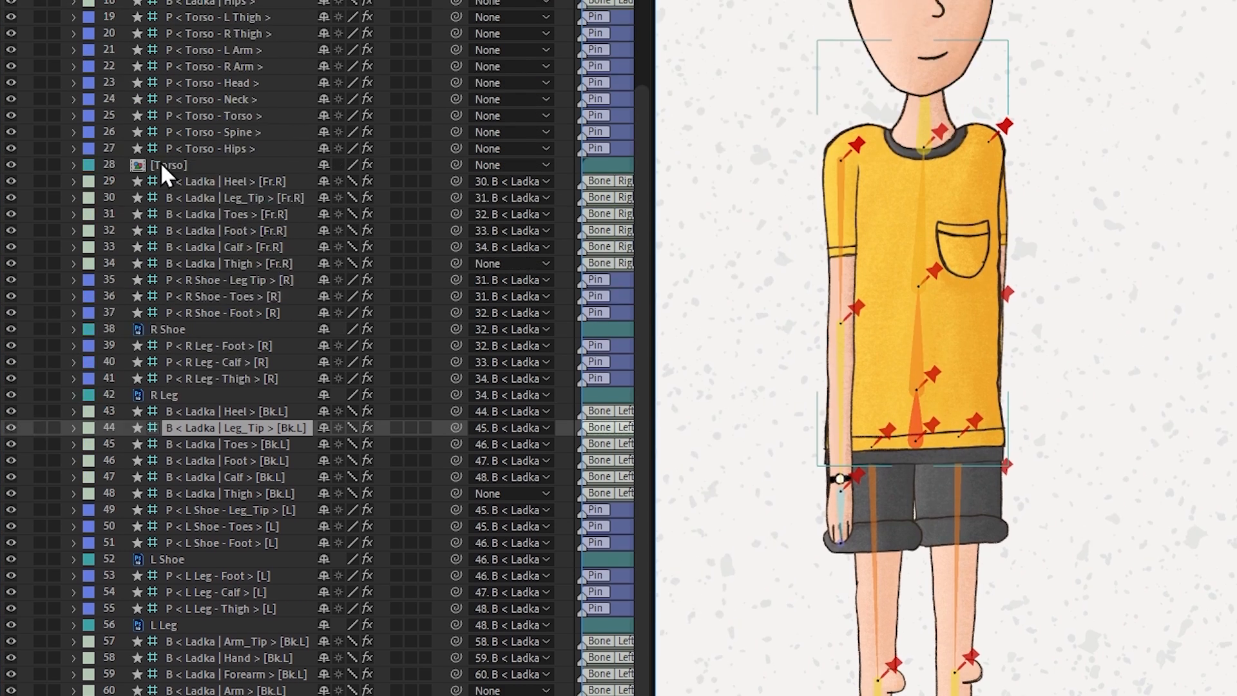
Parent the [Torso] layer and its Hips pin to the Hips bone, and its Spine pin to the Spine bone
left_click(161, 47)
scroll(245, 289, "up", 3)
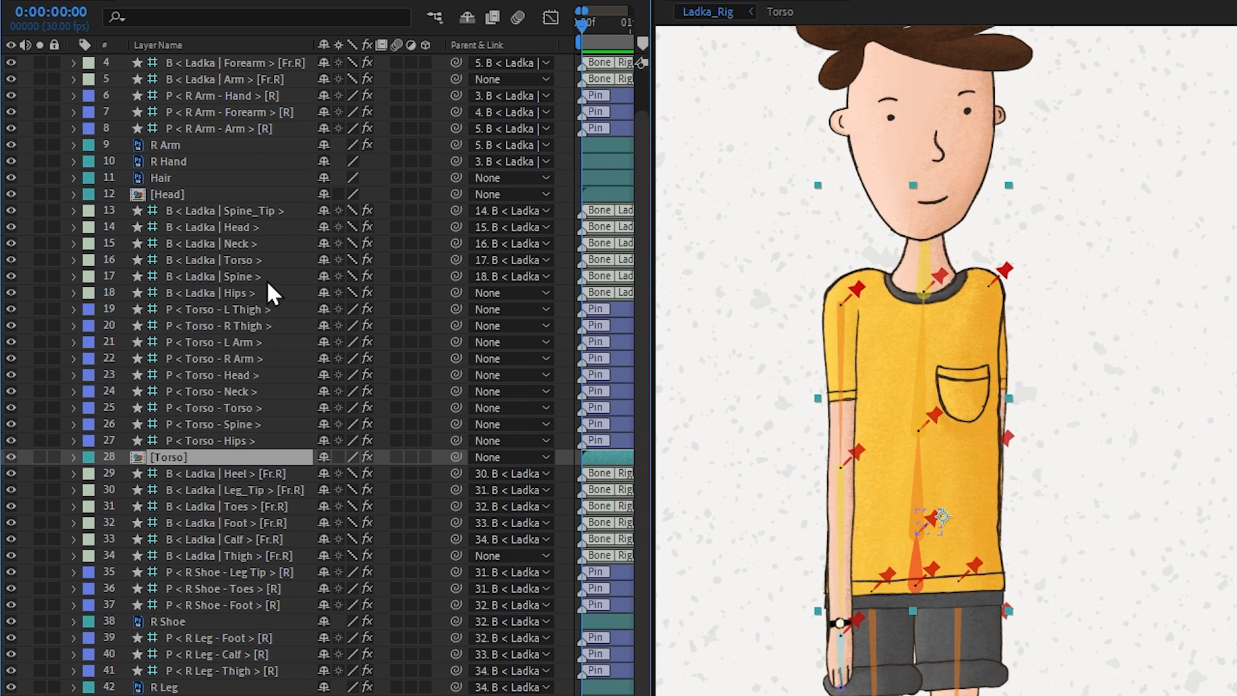
left_click(241, 442, "ctrl")
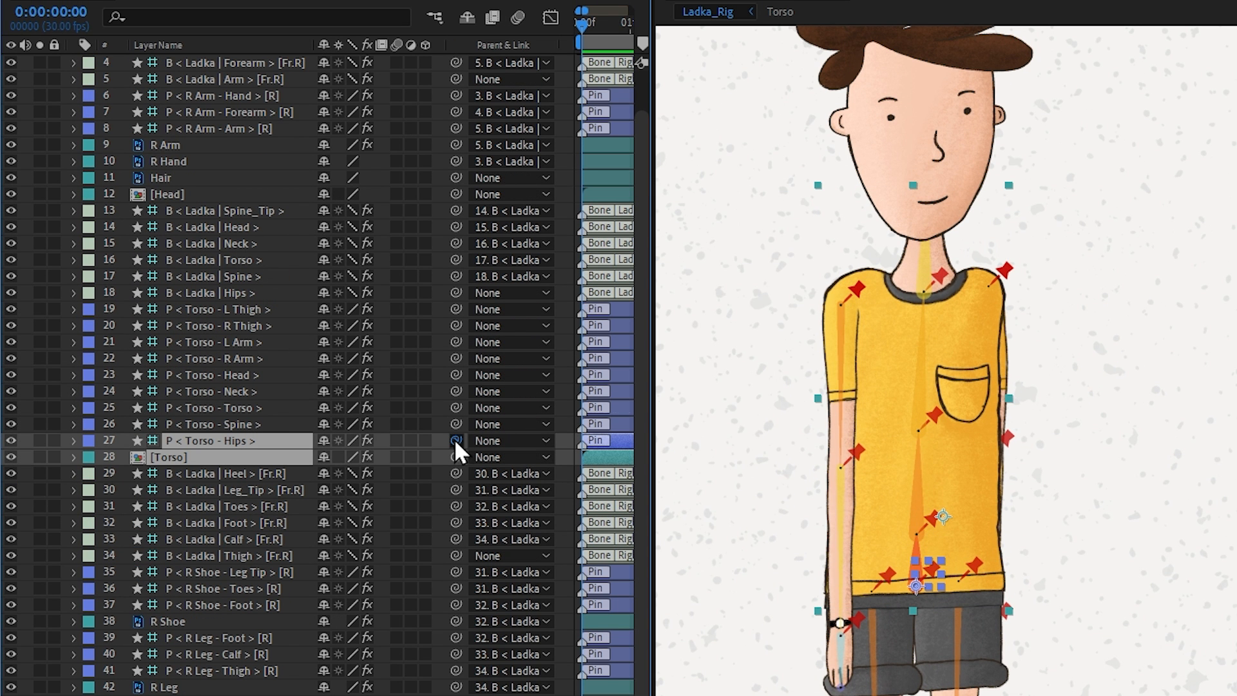
left_click_drag(454, 439, 252, 280)
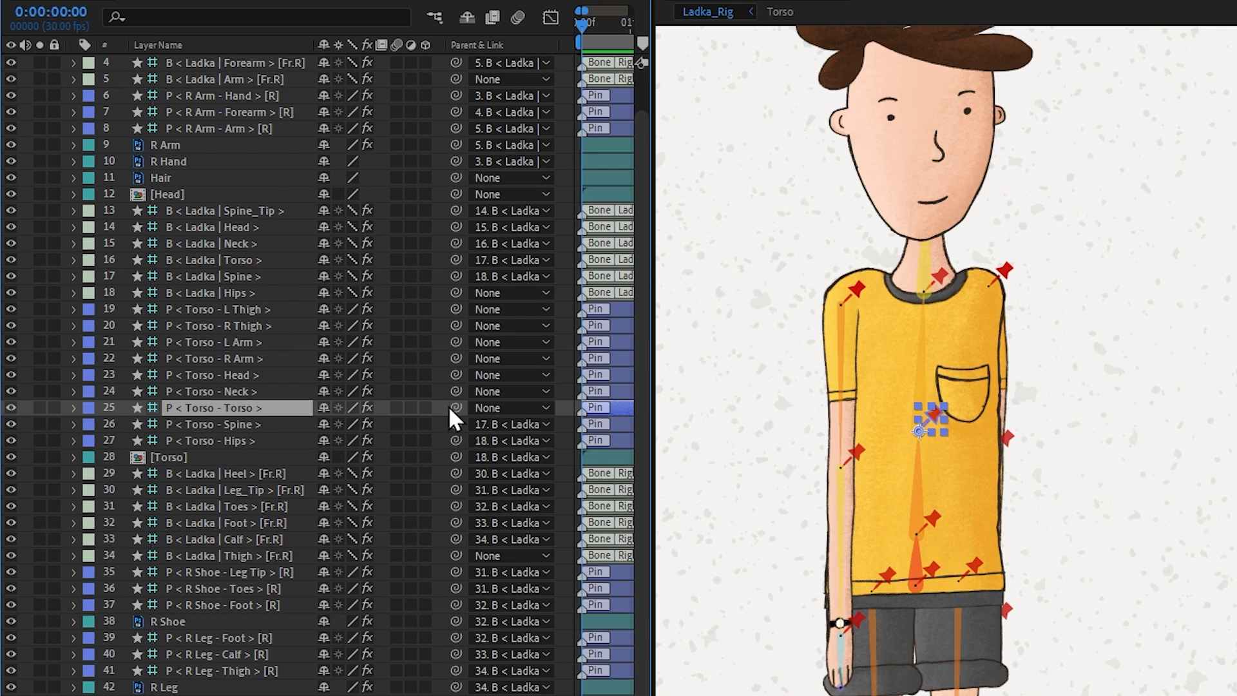
Parent the Torso layer's Torso, Neck and Head pins to their matching bones
left_click_drag(451, 407, 241, 256)
left_click(398, 393)
left_click_drag(448, 389, 256, 243)
left_click(251, 375)
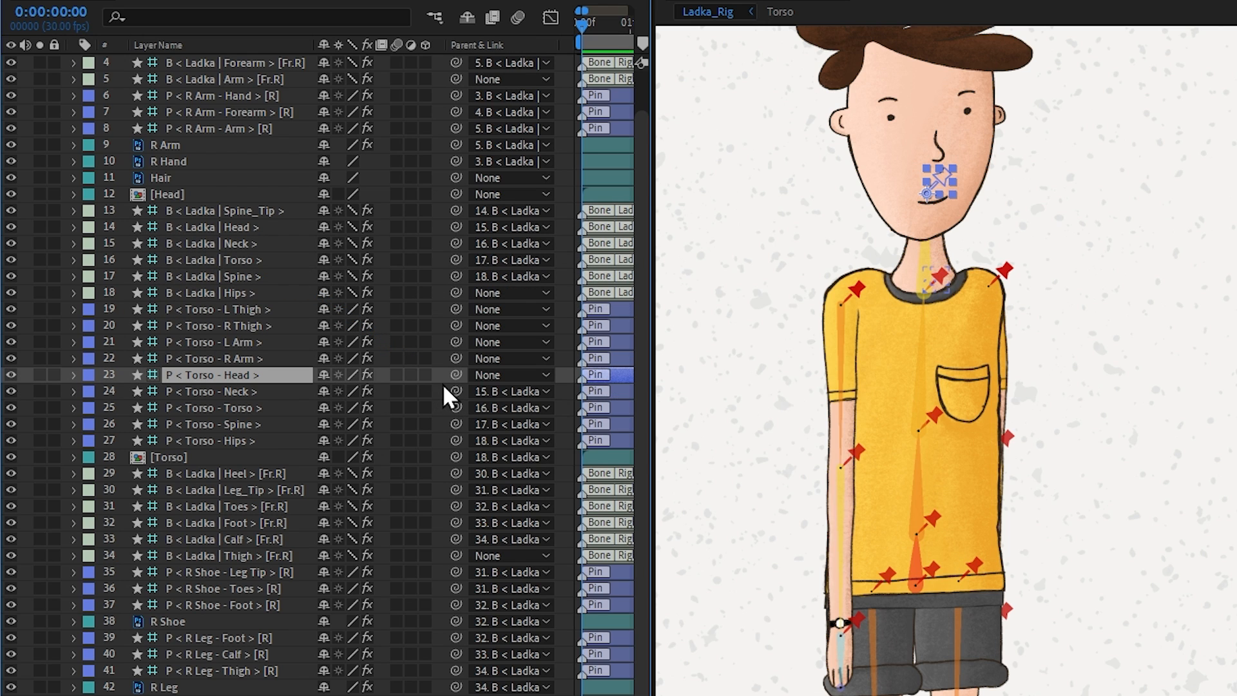
left_click_drag(456, 374, 246, 230)
Parent the Torso layer's R Arm pin to the [Fr.R] Arm bone
left_click(234, 356)
scroll(235, 357, "up", 3)
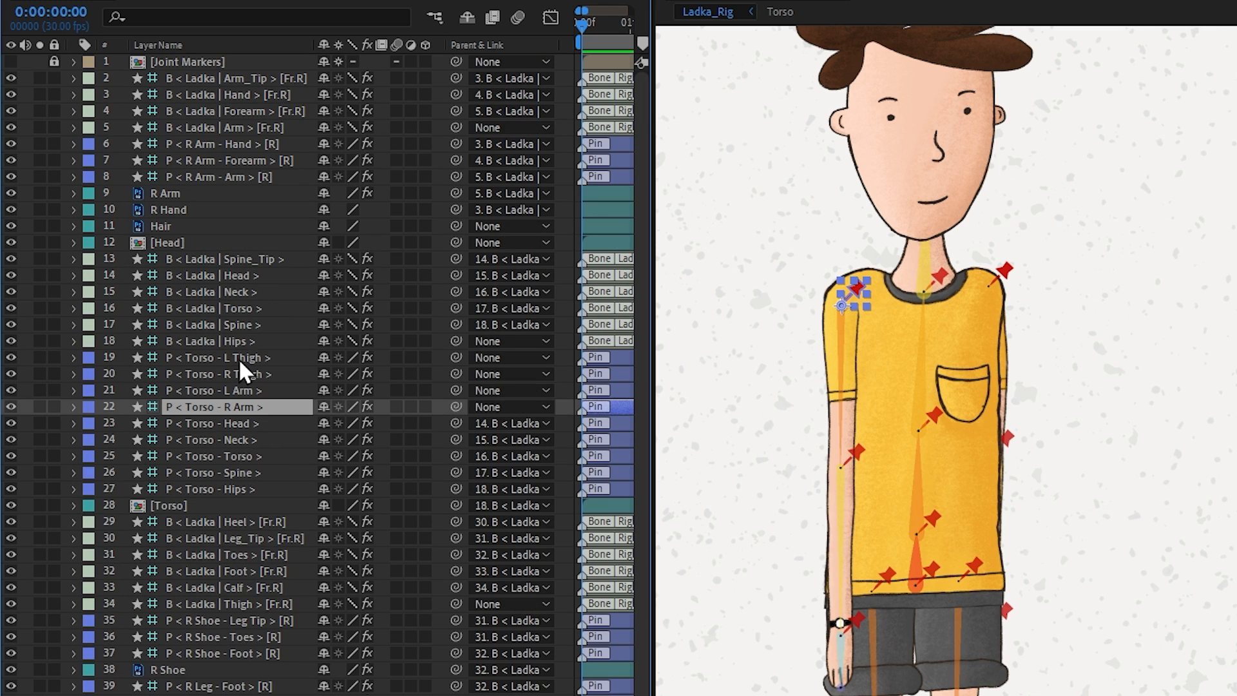
left_click(253, 128)
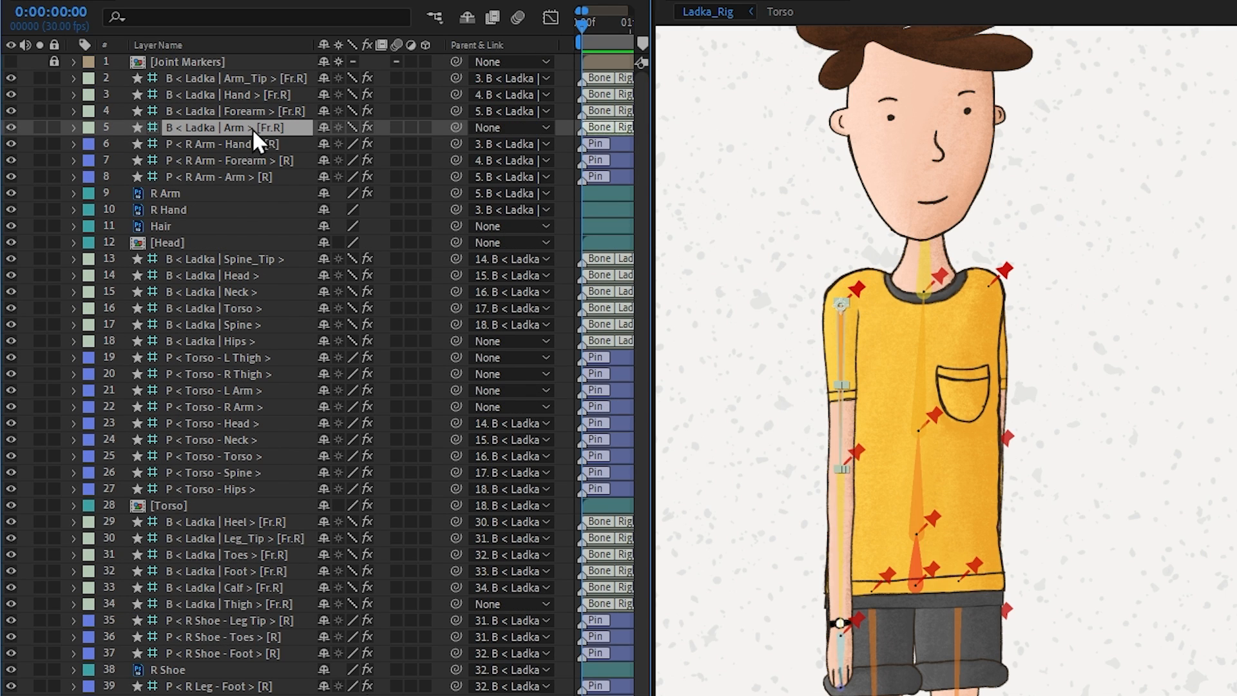
left_click(239, 406)
left_click_drag(455, 406, 229, 133)
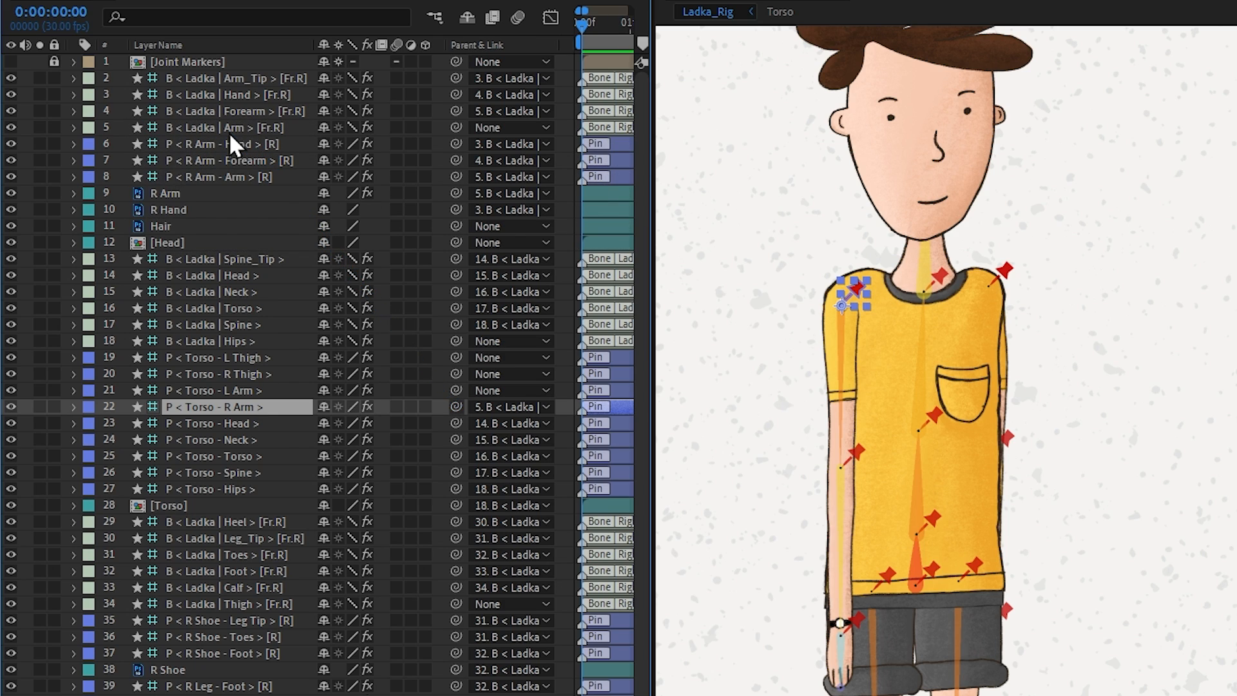
Parent the Torso layer's L Arm pin to the [Bk.L] Arm bone
left_click(238, 386)
scroll(553, 438, "down", 4)
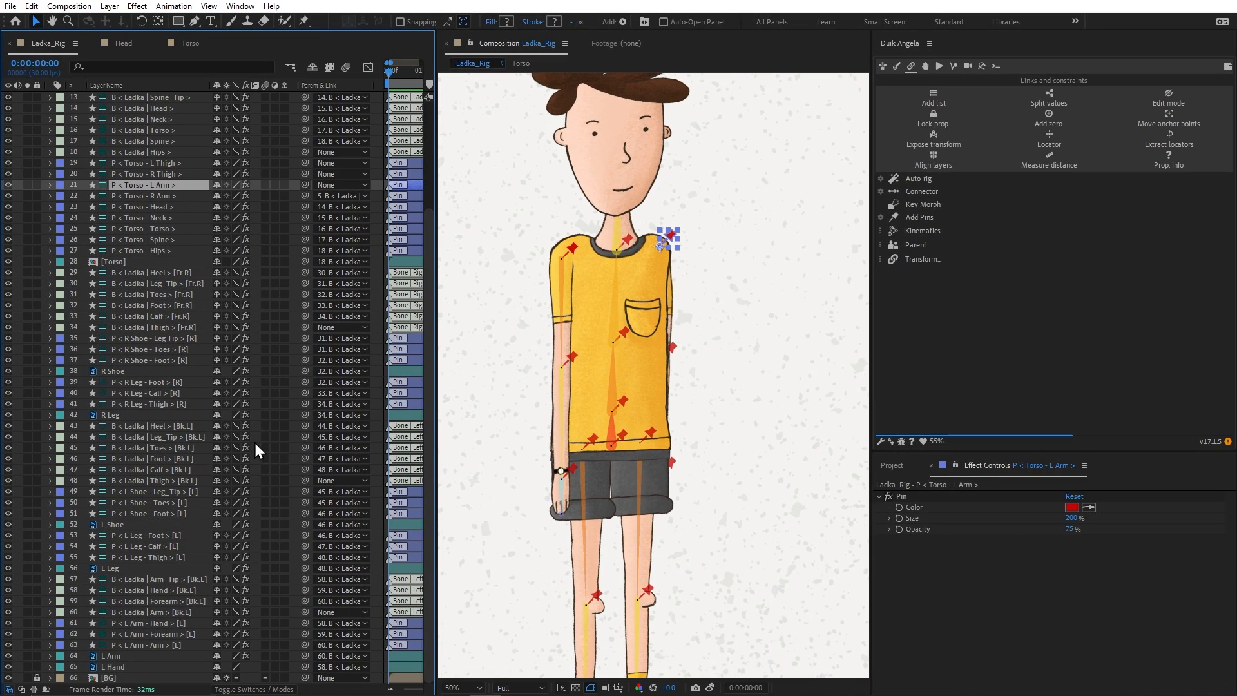
left_click(153, 613)
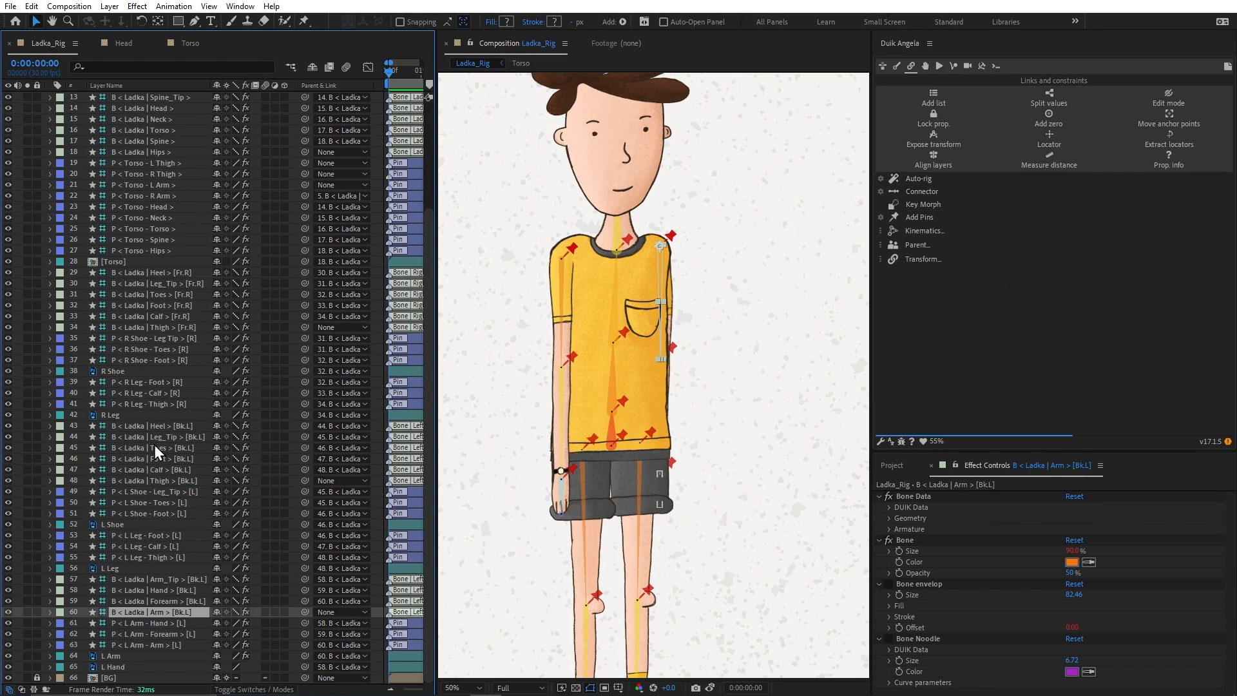
left_click(145, 184, "ctrl")
left_click_drag(305, 185, 140, 612)
Parent the Torso layer's R Thigh pin to the [Fr.R] Thigh bone and its L Thigh pin to the [Bk.L] Thigh bone
left_click(138, 174)
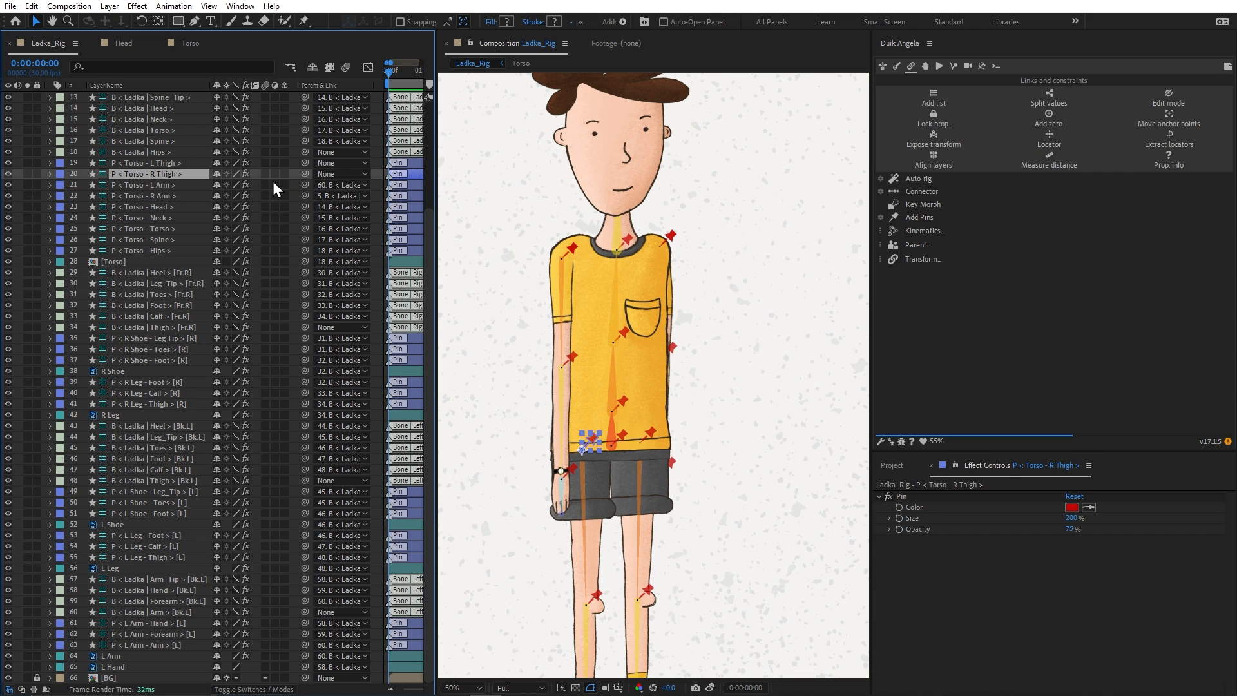
left_click_drag(304, 174, 142, 331)
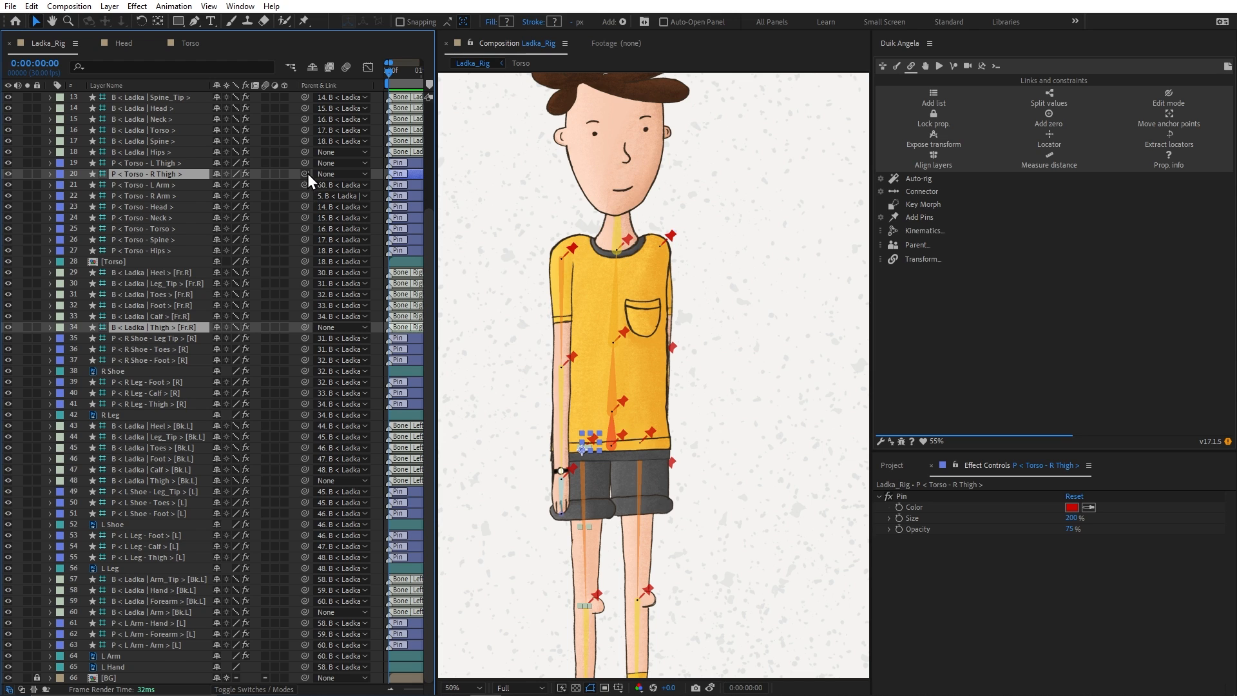
left_click_drag(306, 174, 143, 328)
left_click(172, 162)
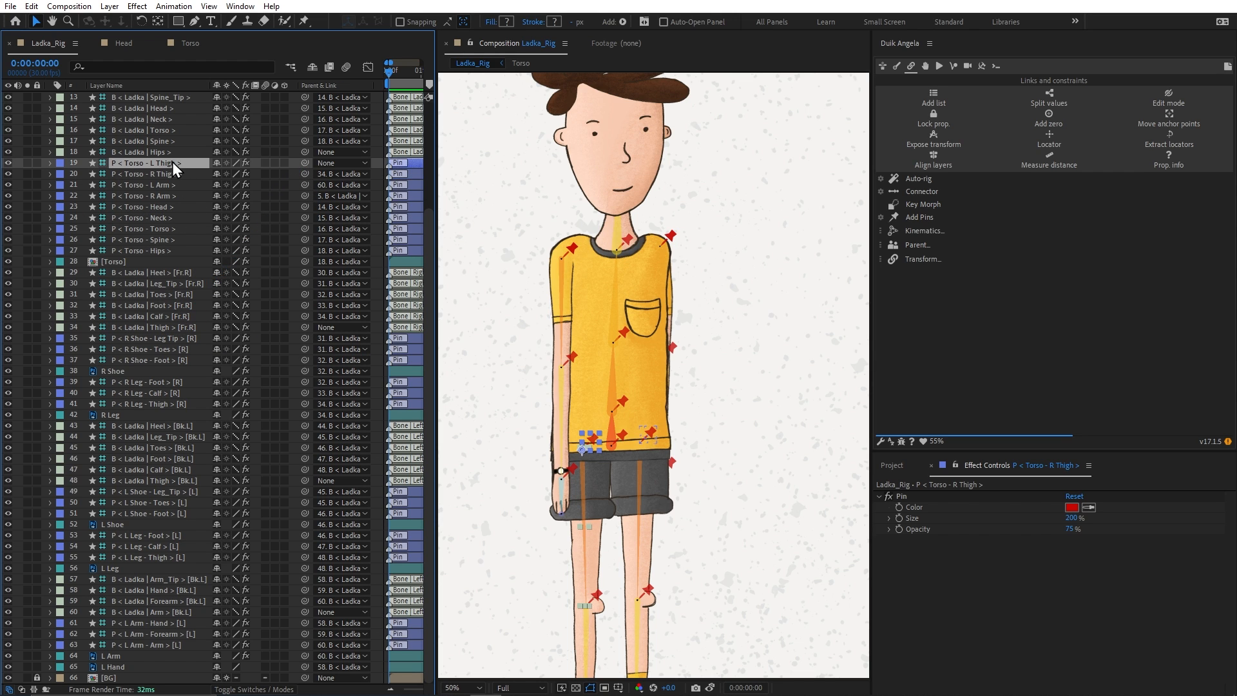
left_click_drag(156, 473, 149, 480)
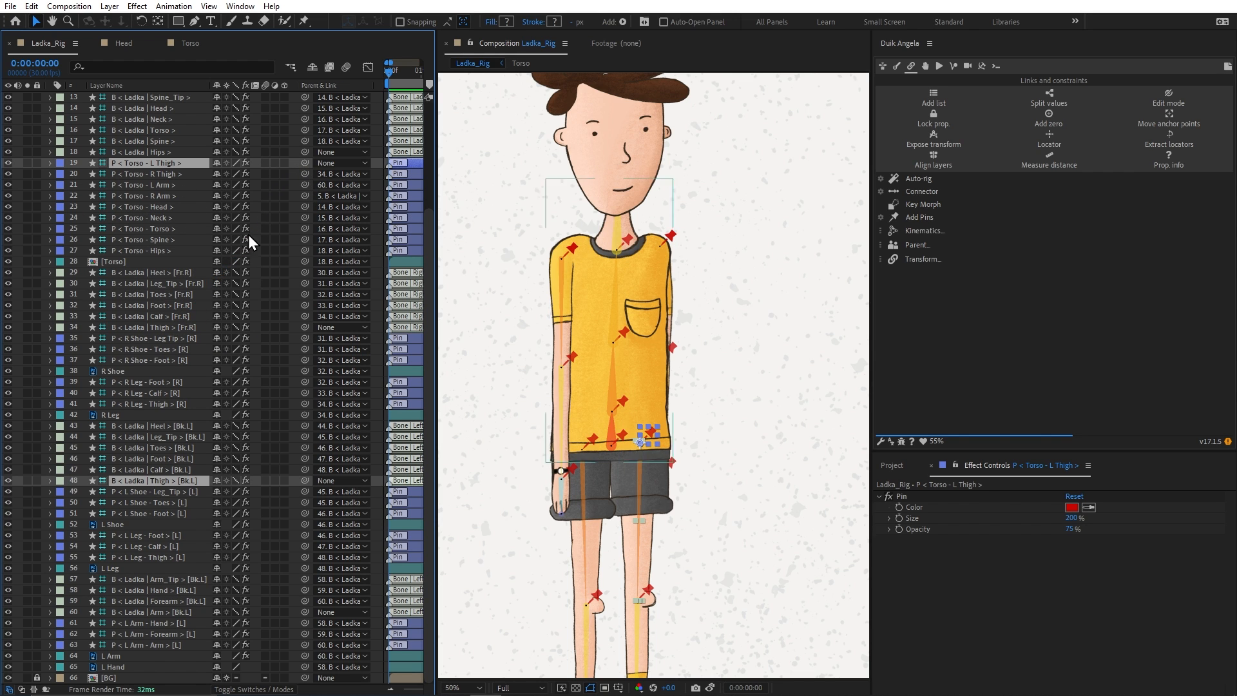
left_click_drag(303, 162, 164, 481)
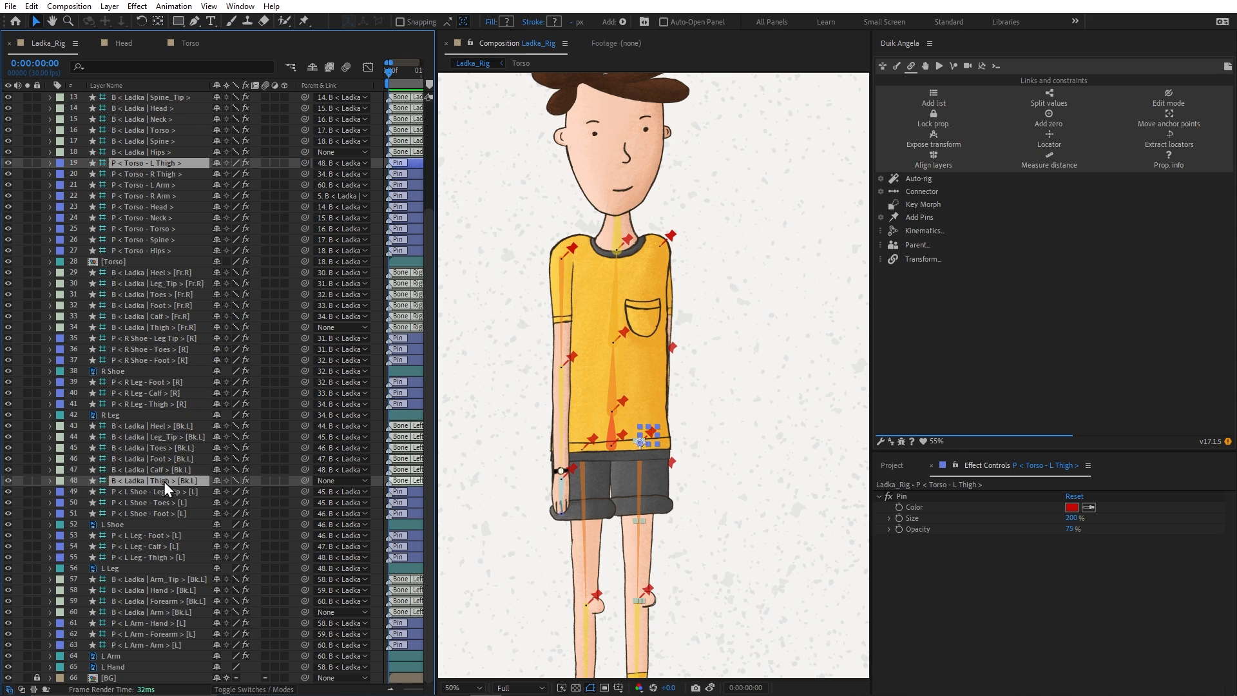
Select all bone layers by their shared label color and run Duik's Auto-rig on them, choosing to hide layer controls
key("comma")
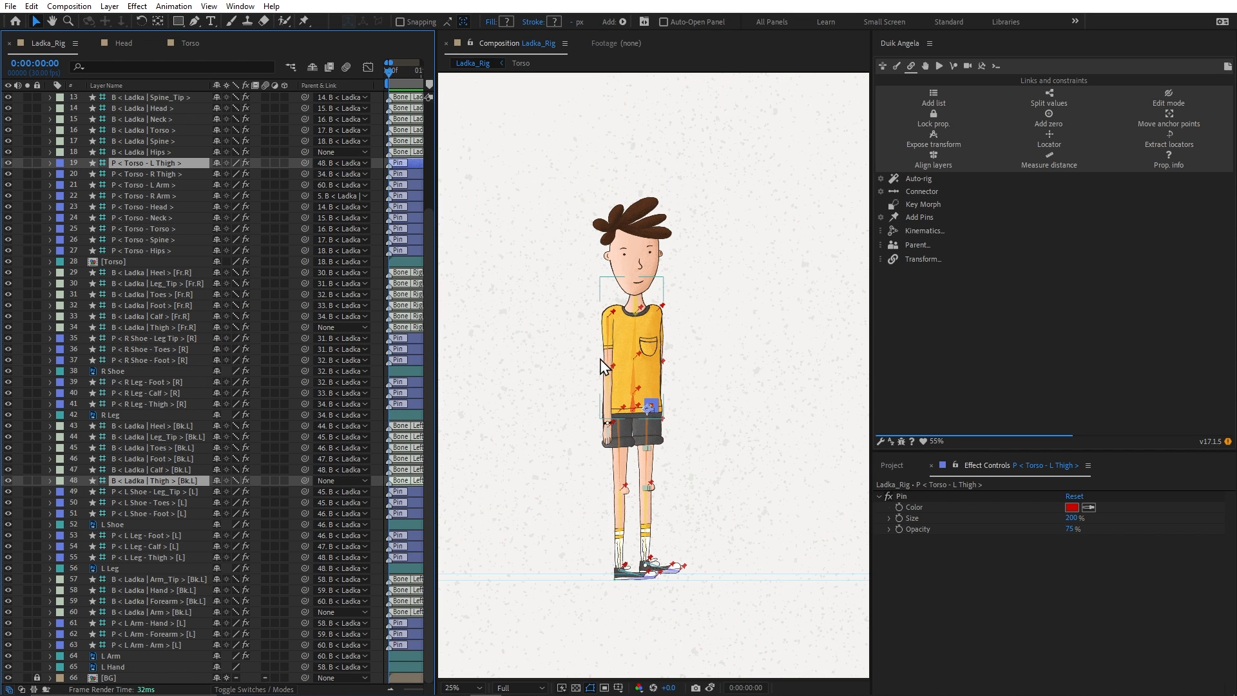
left_click(700, 316)
scroll(107, 228, "up", 4)
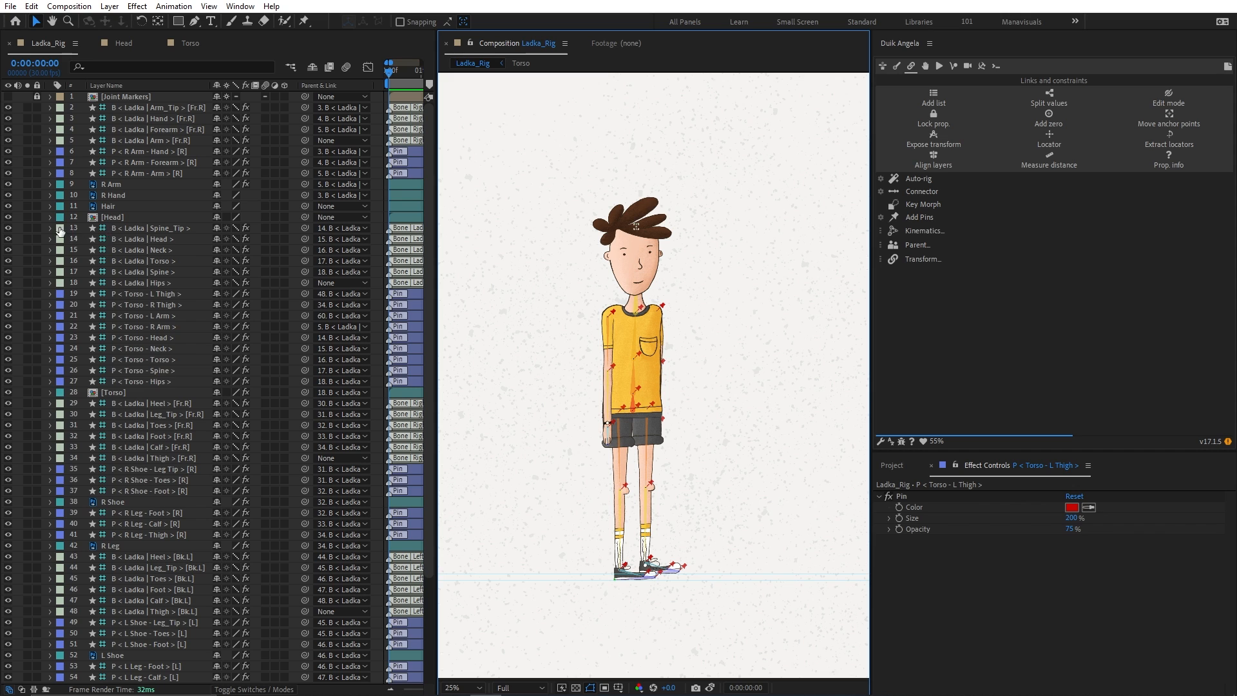
left_click(60, 230)
left_click(91, 242)
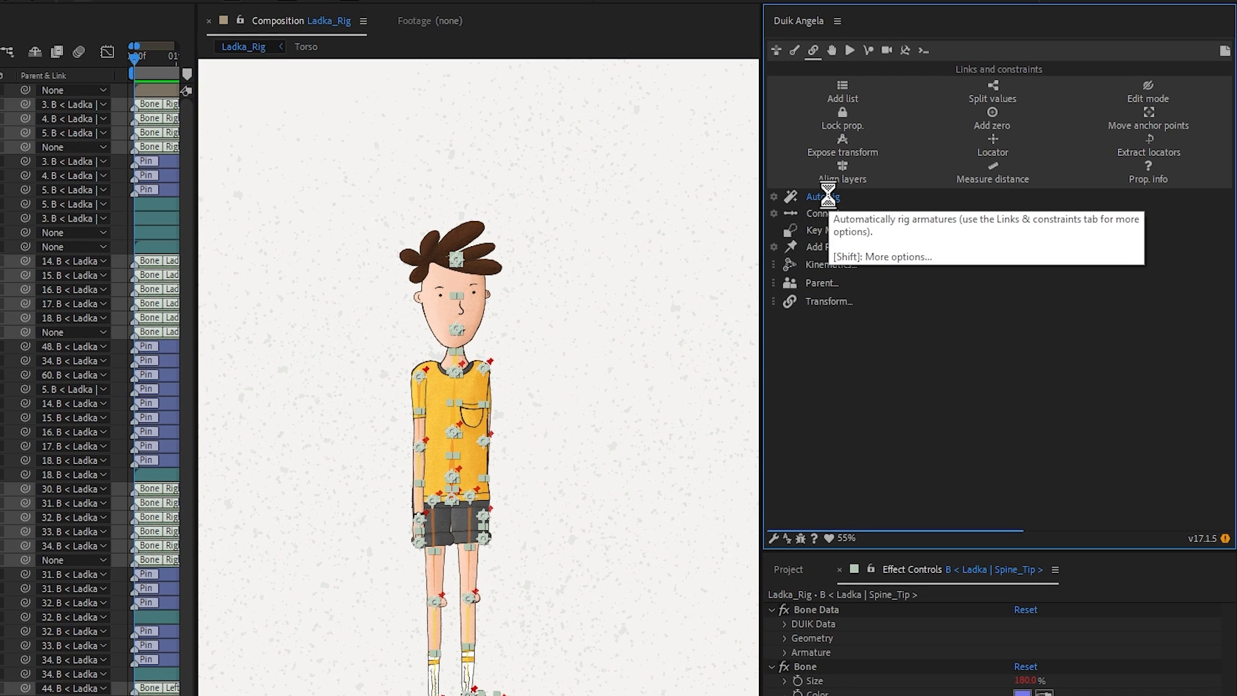
left_click(922, 179)
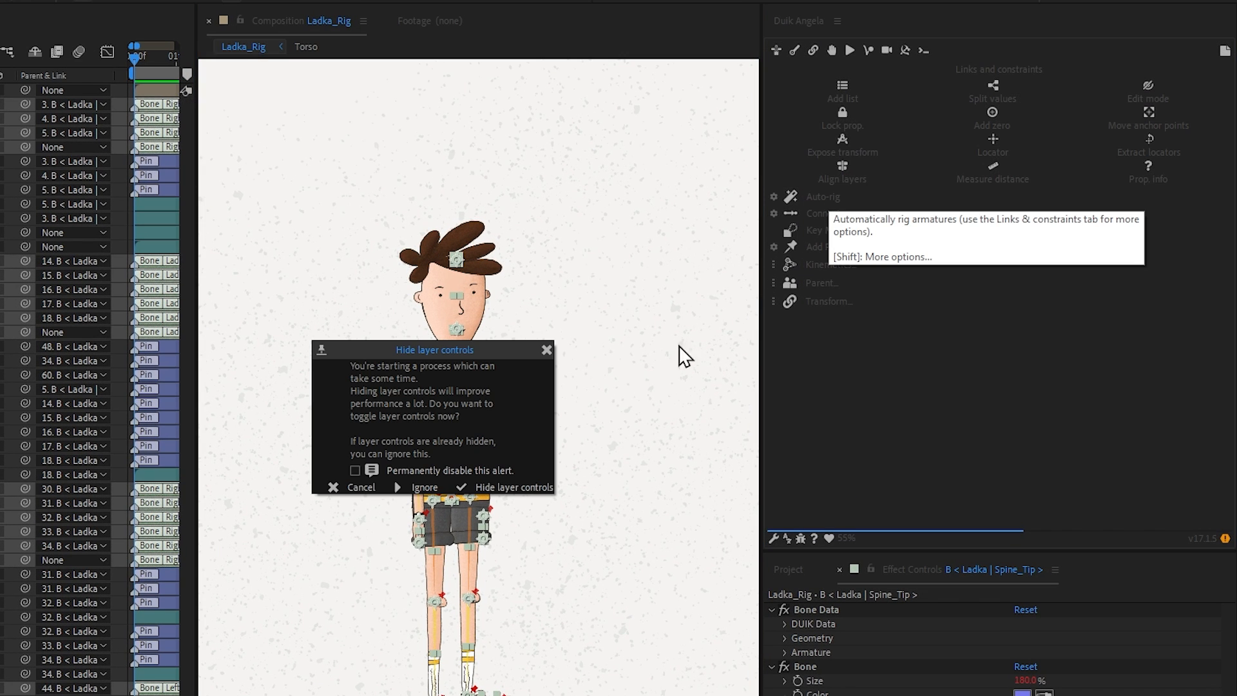
left_click(514, 487)
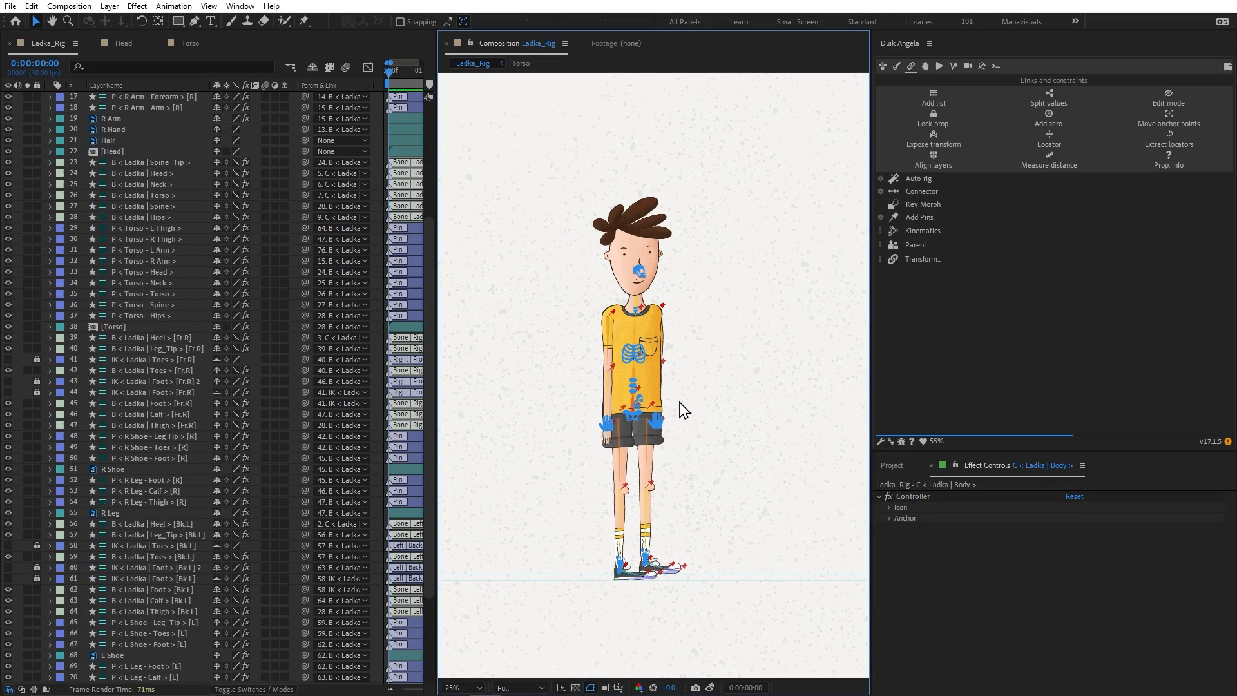
Select all the generated controller layers, from the Body controller up to the [Bk.L] Arm controller
scroll(219, 196, "up", 5)
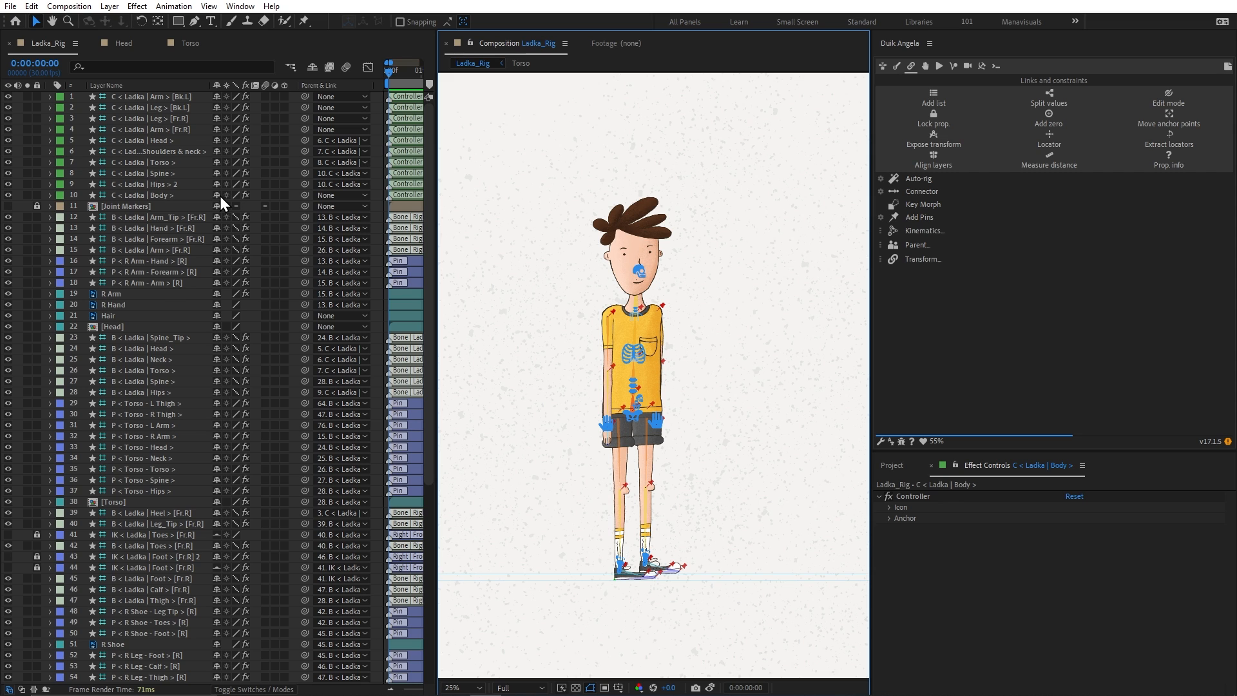
left_click(125, 193)
left_click(154, 98, "shift")
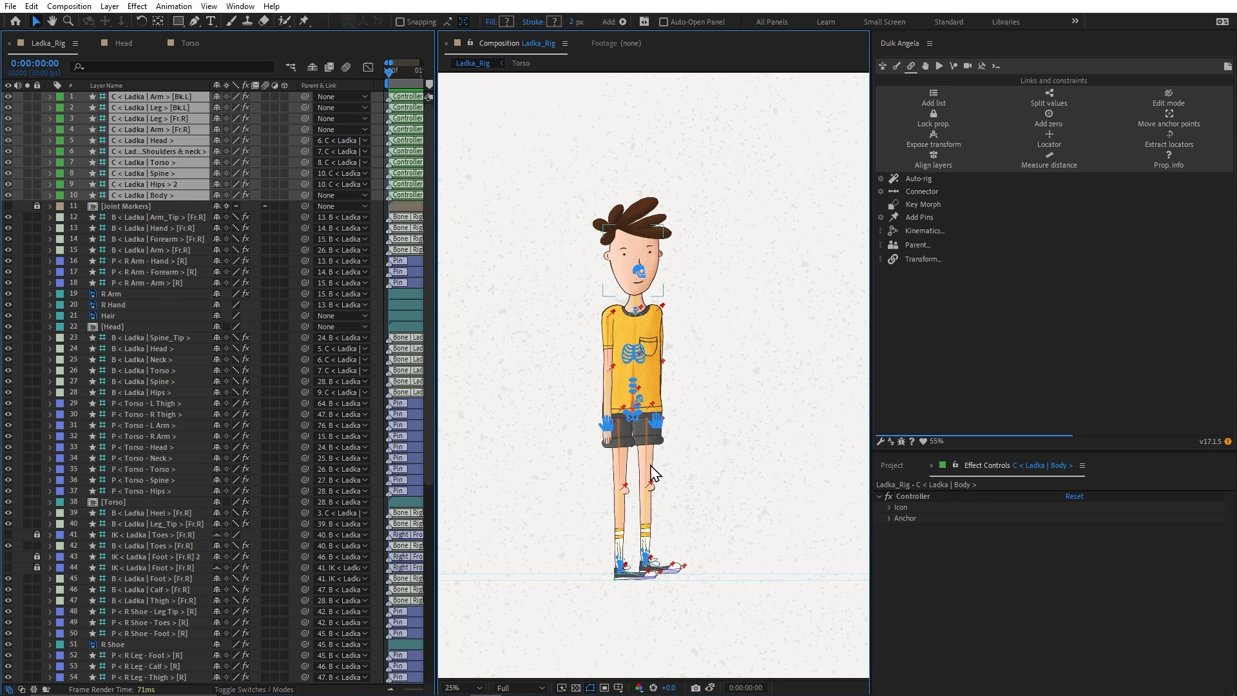
Try bending the left arm by moving the [Bk.L] Arm controller, undo the move, and deselect it
left_click(610, 428)
left_click_drag(609, 410, 670, 389)
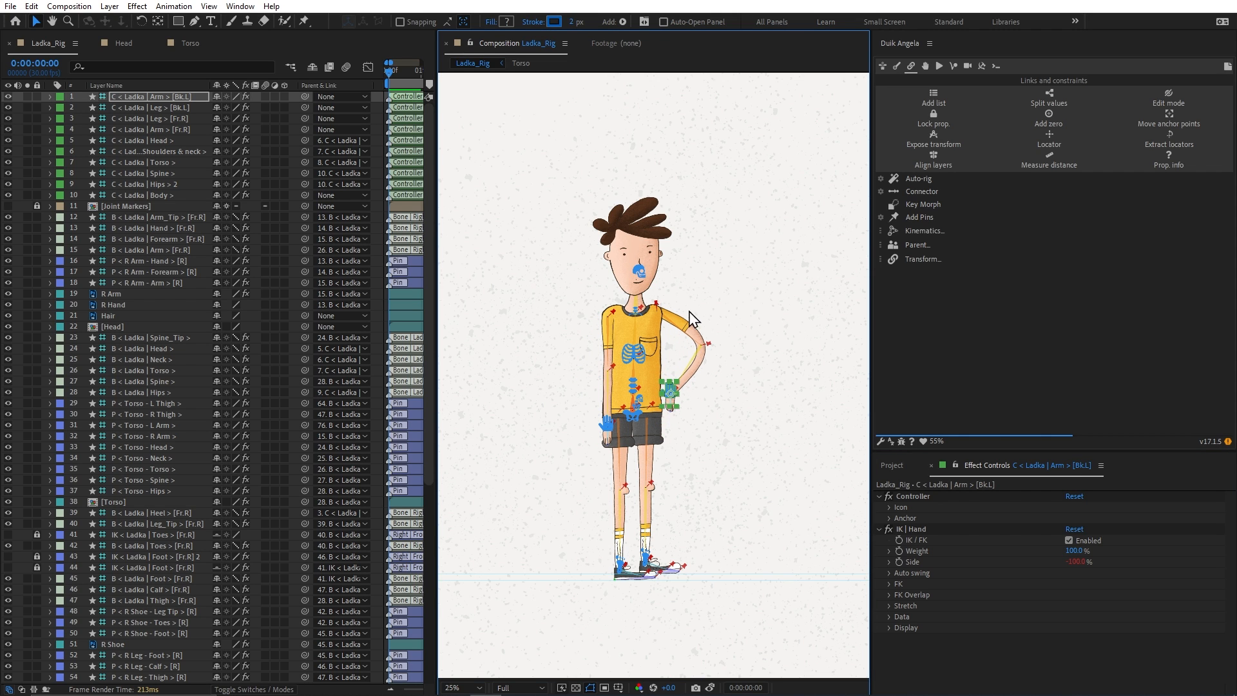
key("ctrl+z")
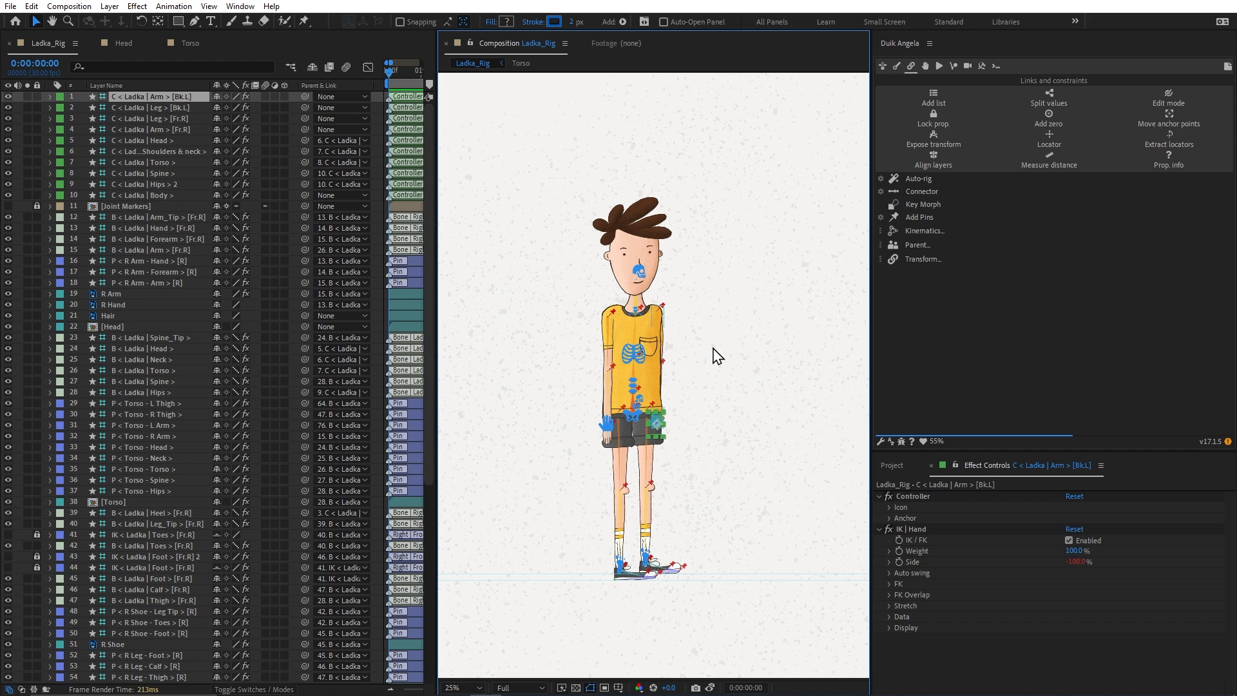
left_click(713, 351)
Try moving the [Fr.R] Leg controller at the right foot, and undo the move
left_click(620, 572)
scroll(620, 572, "up", 2)
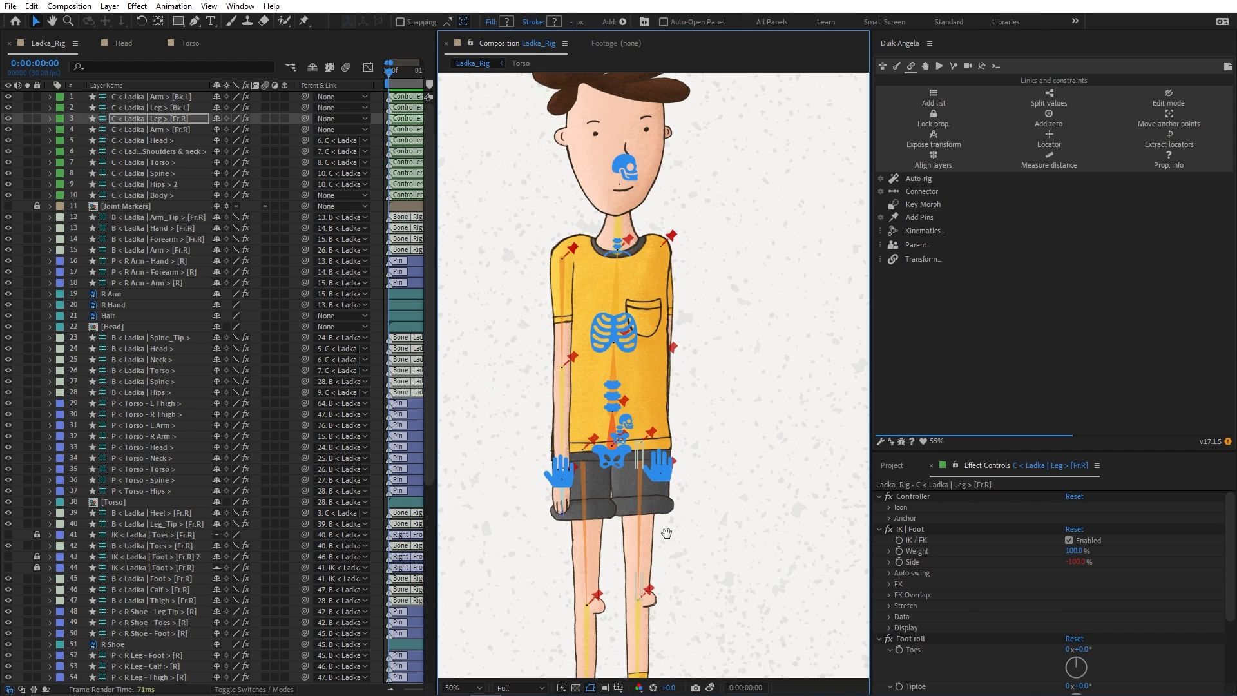
left_click_drag(615, 408, 667, 402)
key("ctrl+z")
Try moving the [Bk.L] Leg controller and changing Foot roll on the [Fr.R] Leg controller, undoing both changes
left_click(664, 420)
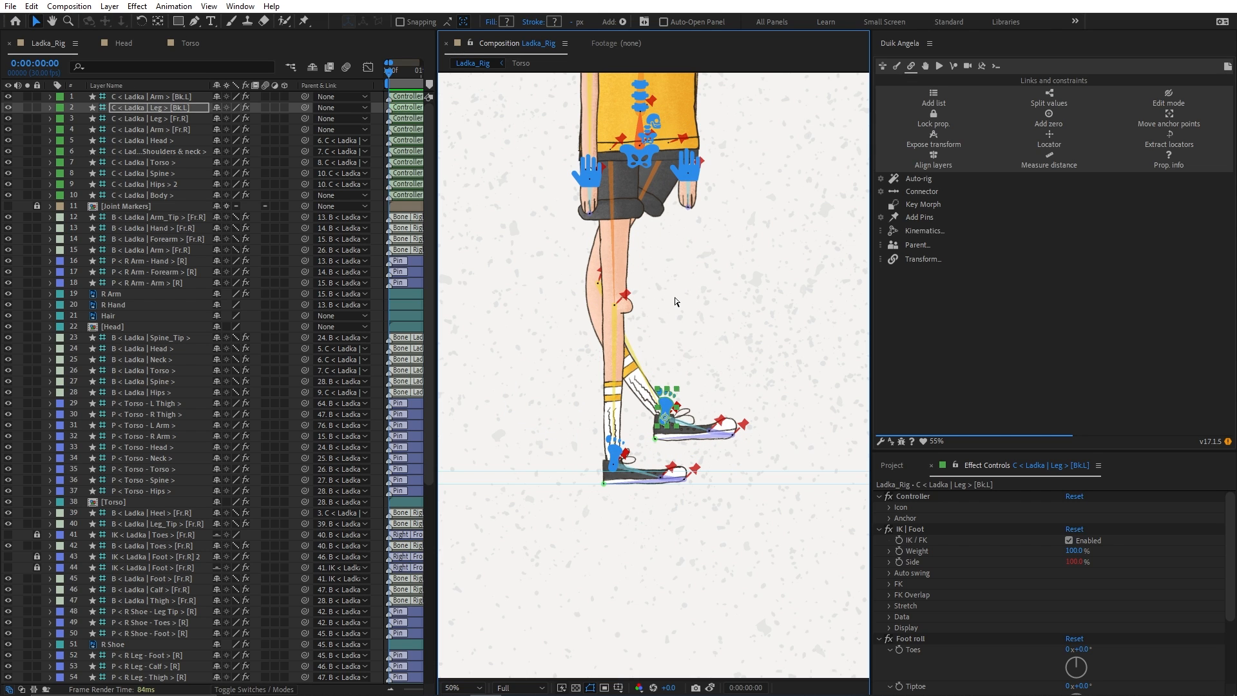
key("ctrl+z")
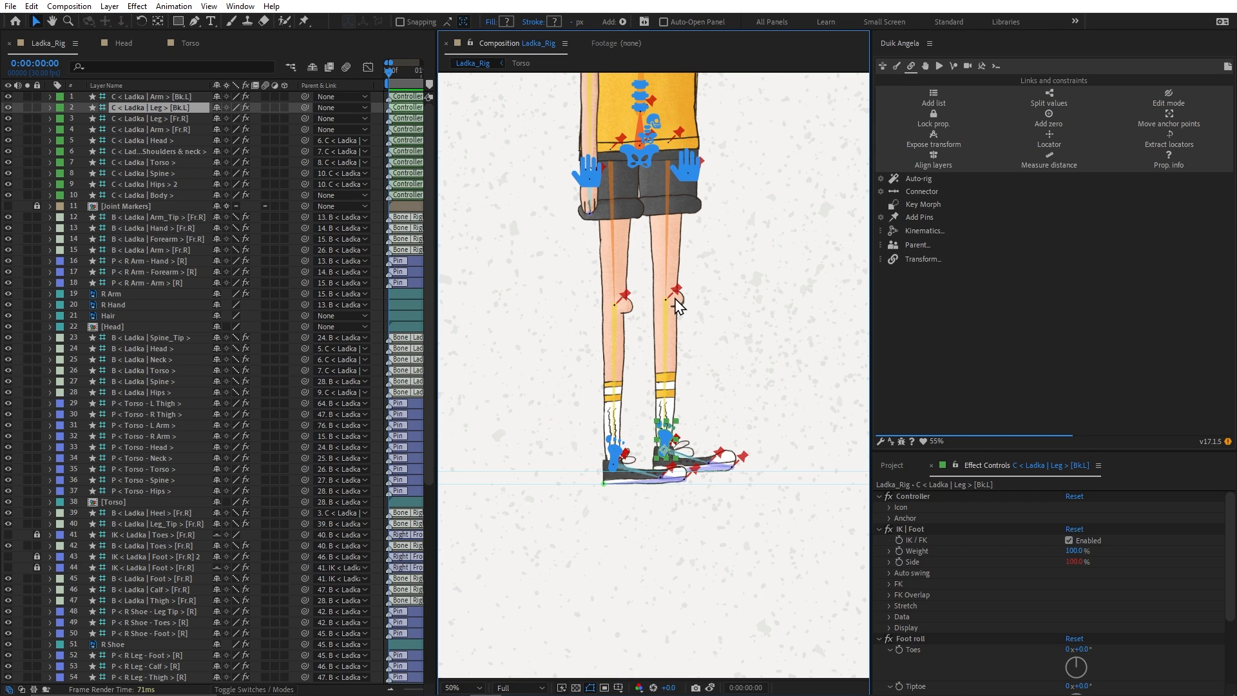
left_click(633, 472)
scroll(1072, 567, "down", 3)
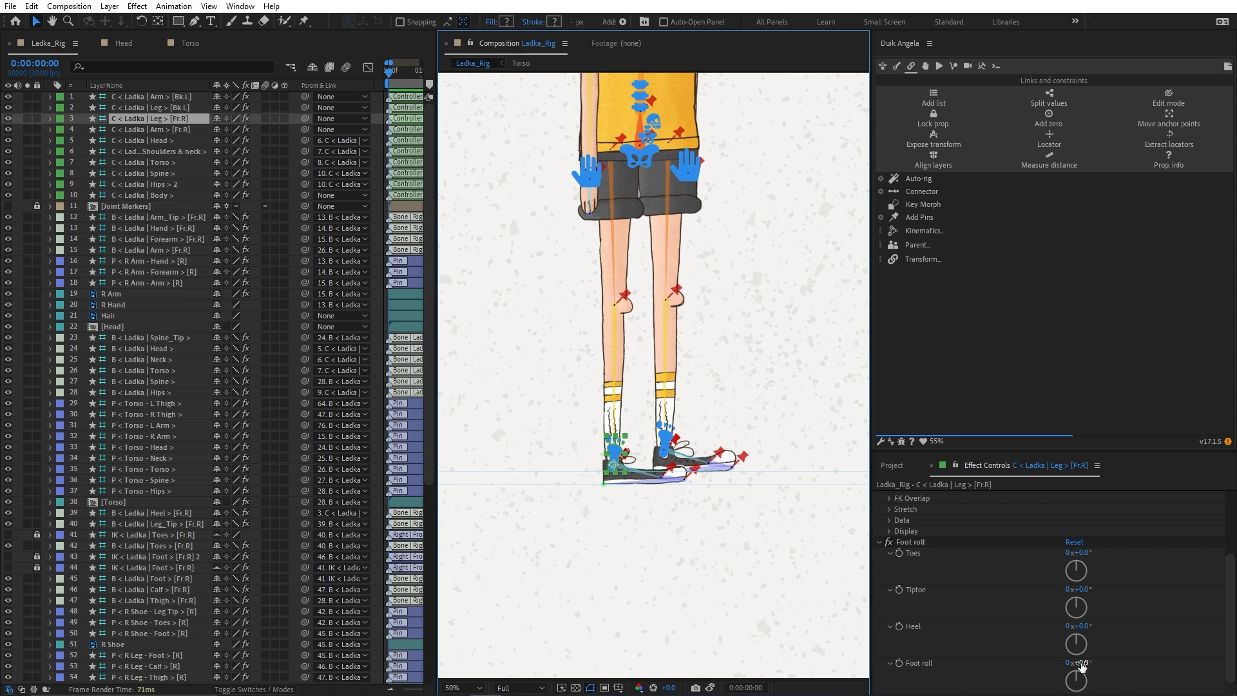
left_click_drag(1095, 665, 1108, 665)
key("ctrl+z")
Try moving the hips, Spine and Torso controllers, undoing each move
key("h")
left_click_drag(718, 303, 736, 513)
key("v")
left_click(643, 404)
left_click_drag(643, 404, 586, 417)
key("ctrl+z")
left_click(660, 283)
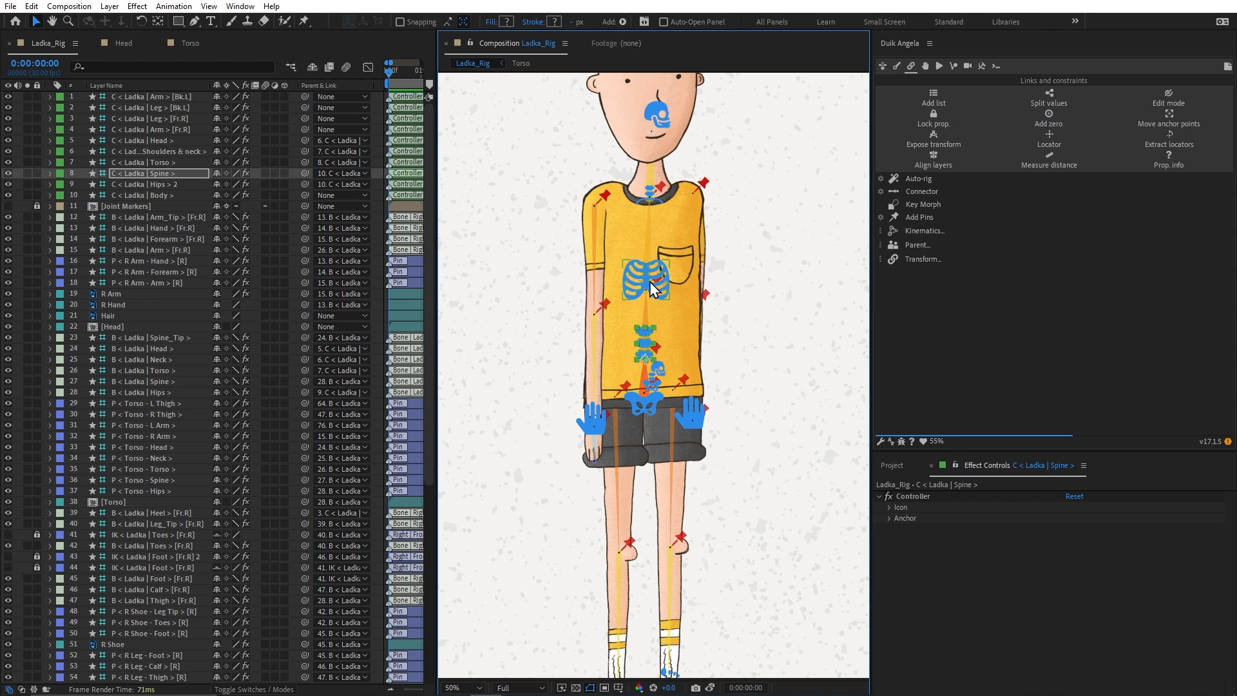
mouse_move(661, 284)
left_mouse_down()
mouse_move(644, 273)
mouse_move(631, 284)
mouse_move(683, 287)
left_mouse_up()
key("ctrl+z")
Try moving the Head controller to check whether the face and hair follow it
left_click(734, 138)
scroll(735, 138, "up", 5)
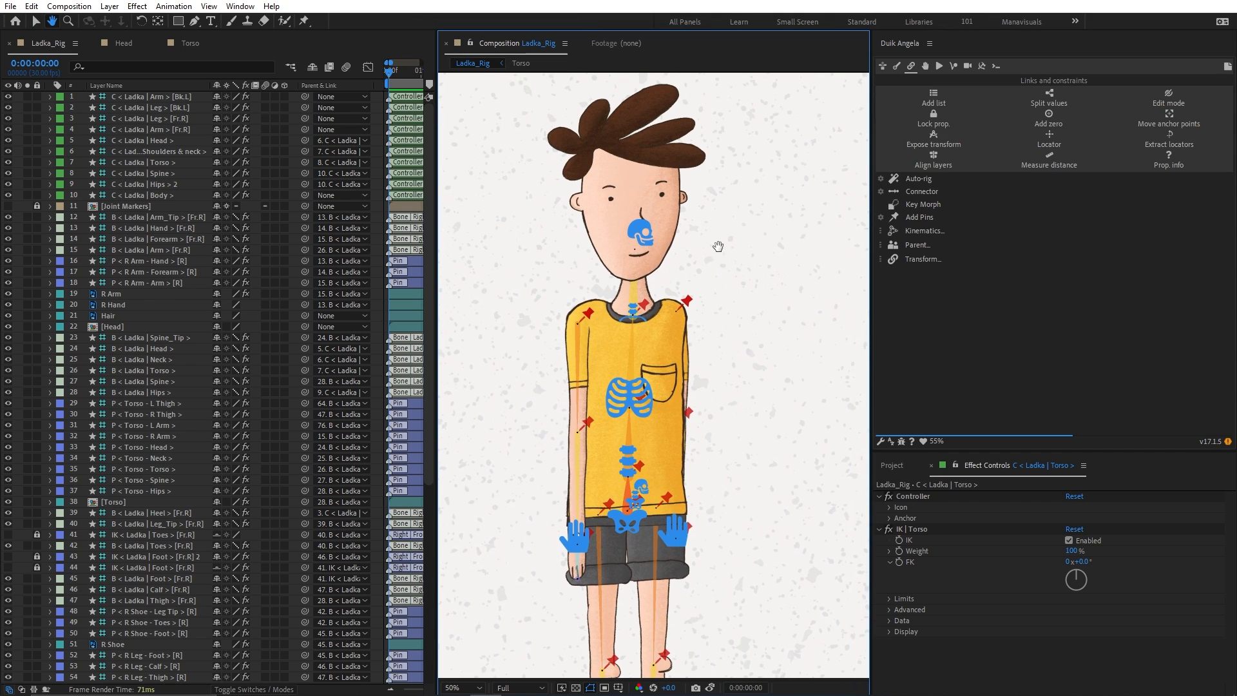
left_click(622, 237)
left_click(654, 221)
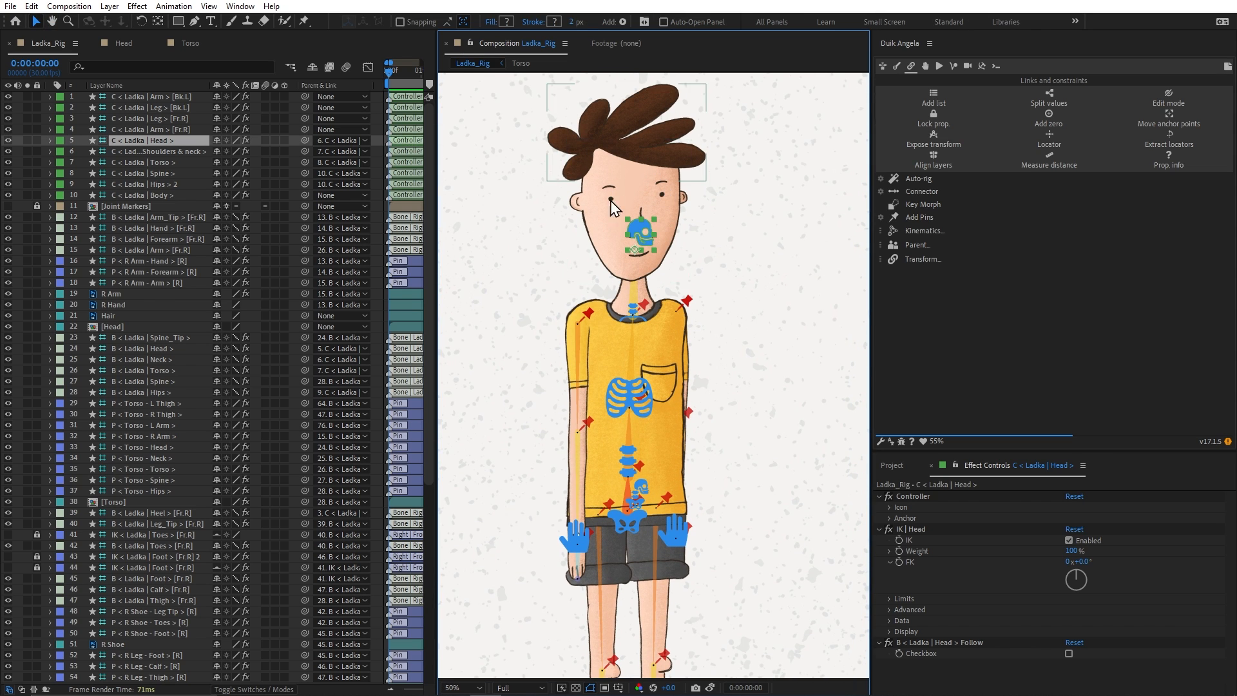
Parent the Hair layer to the [Head] layer, and the [Head] layer to the B < Ladka | Head > bone
left_click(659, 210)
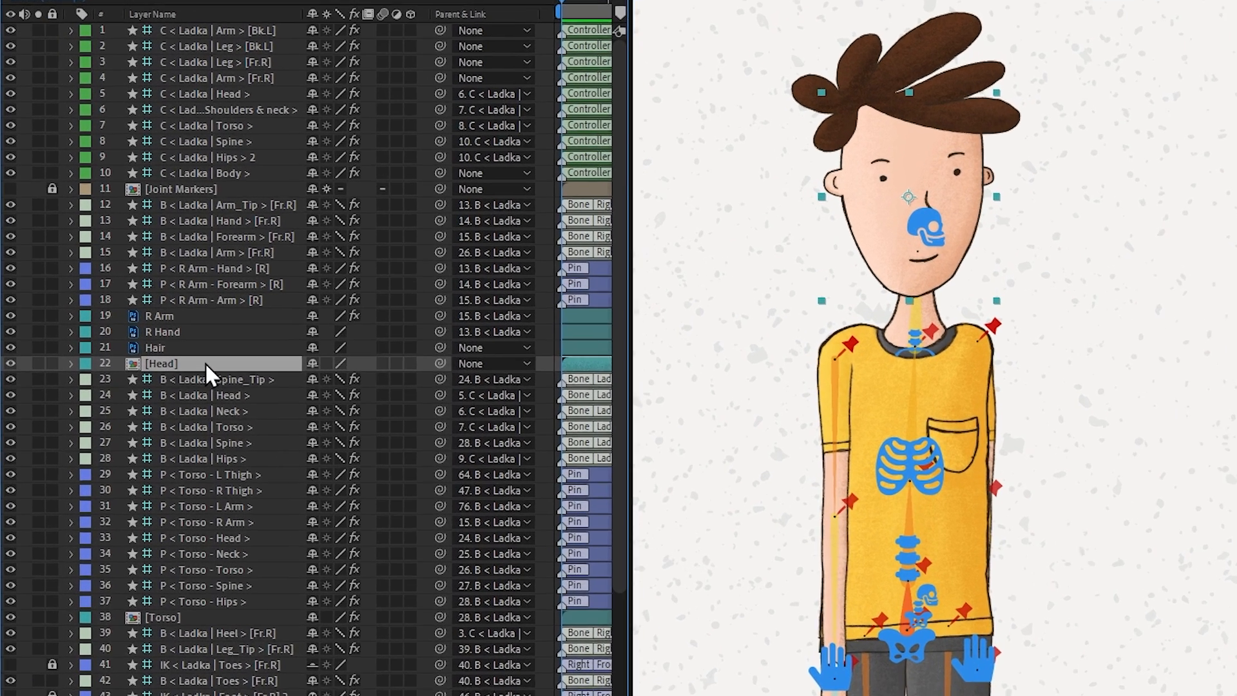
left_click(128, 316)
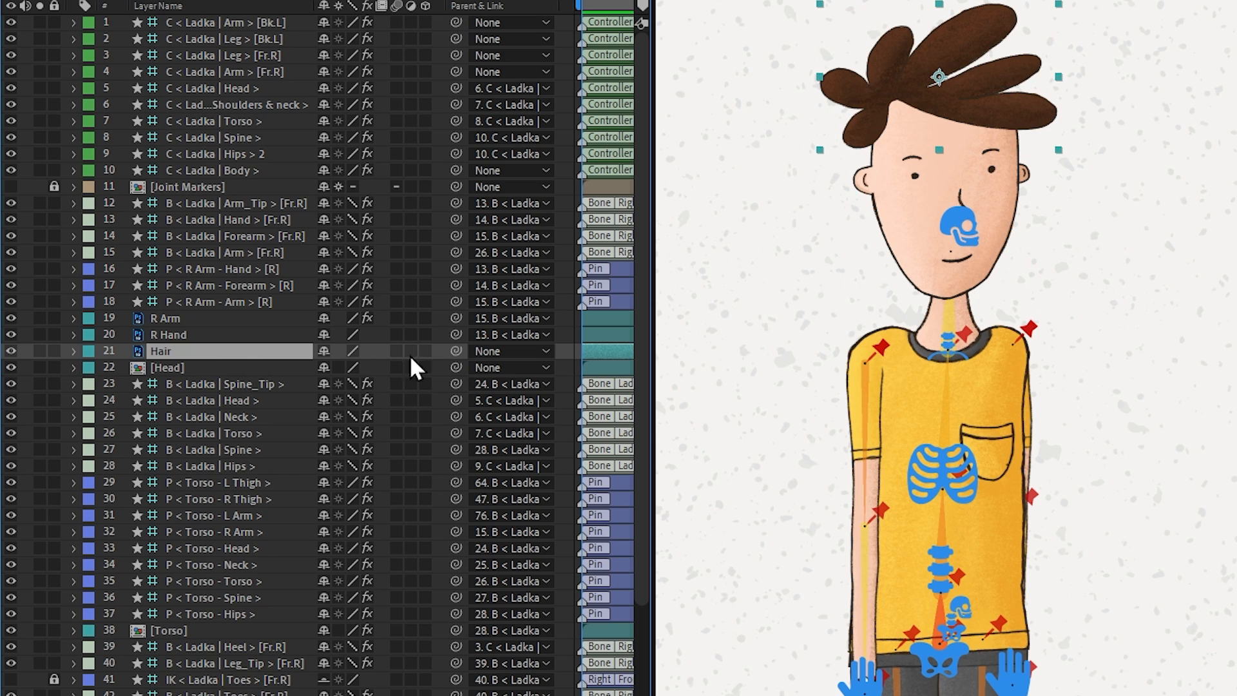
left_click_drag(456, 350, 244, 364)
left_click(227, 370)
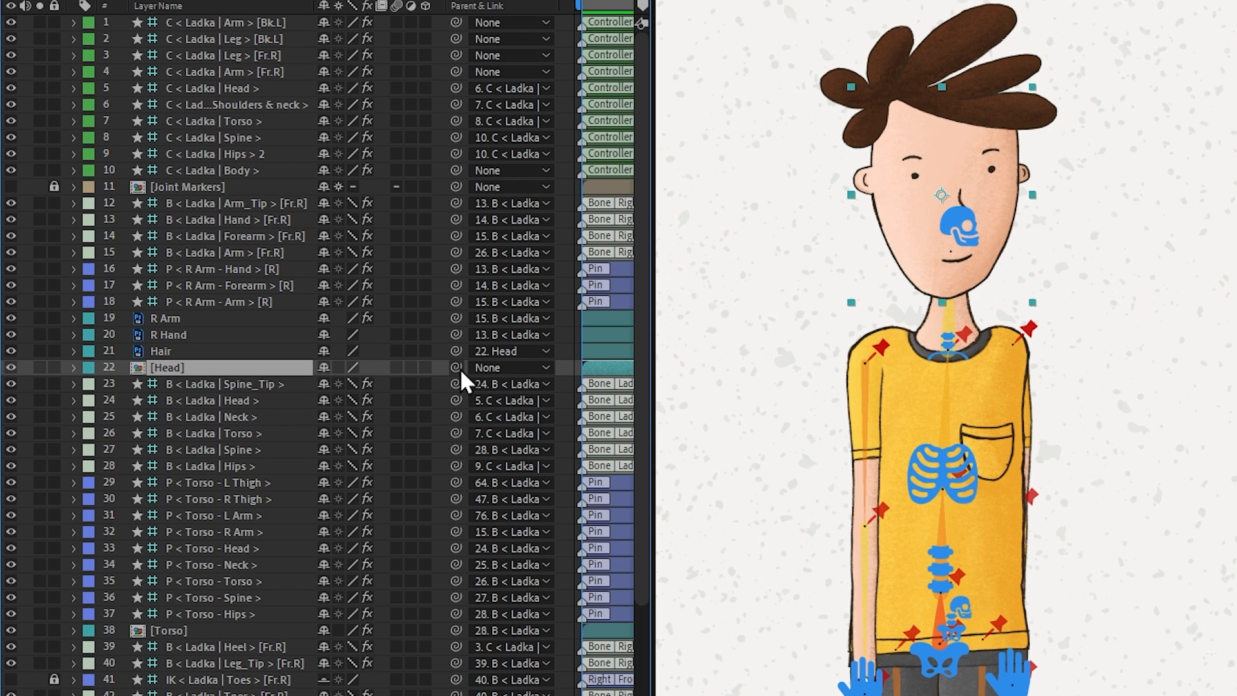
left_click_drag(460, 369, 249, 404)
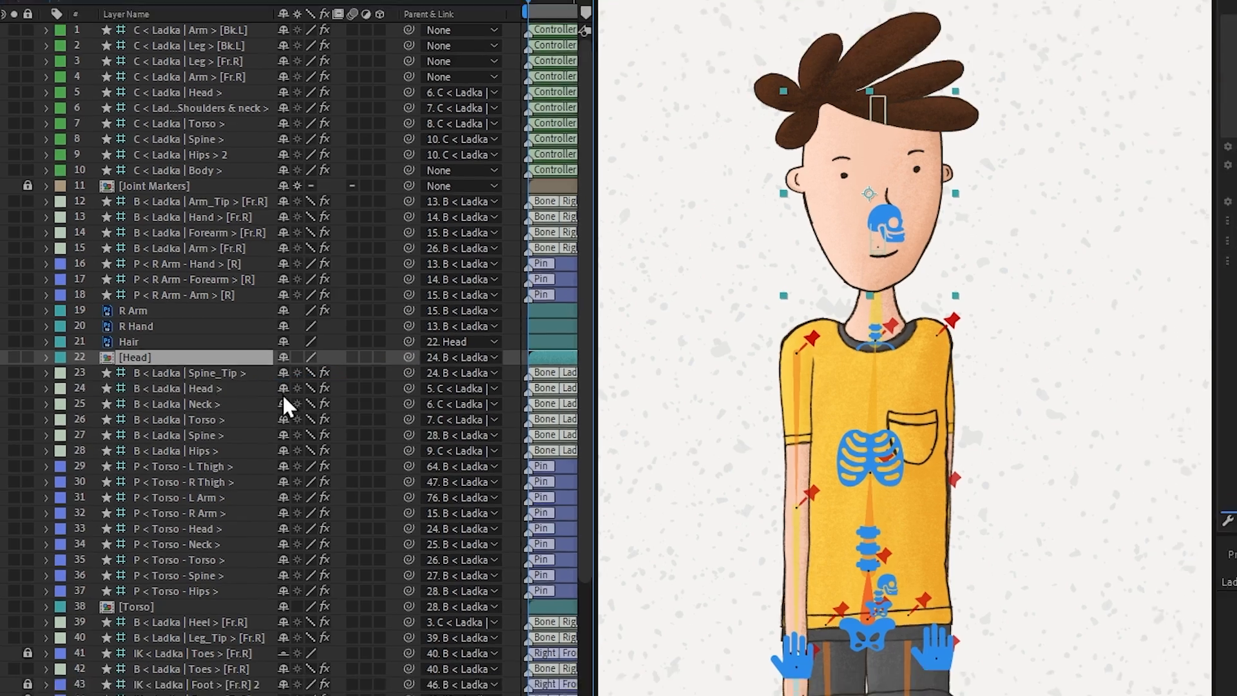
Try moving the Head and Shoulders & neck controllers, and restore the original pose
left_click(866, 231)
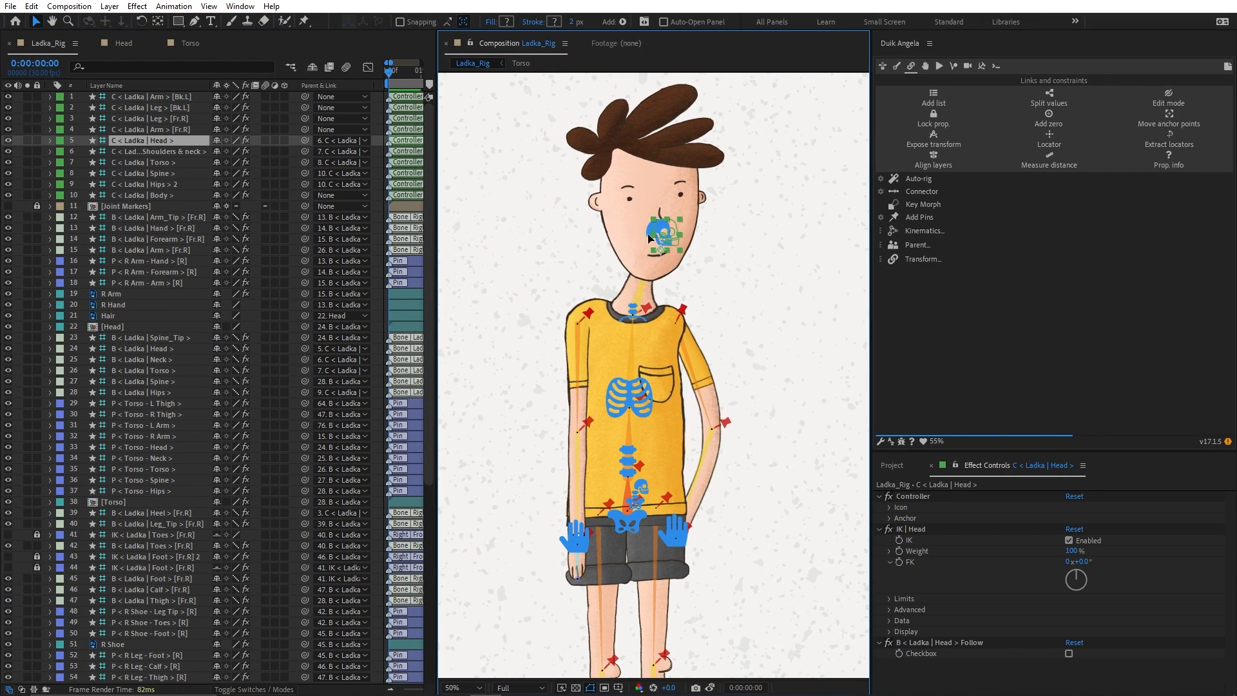
left_click(631, 312)
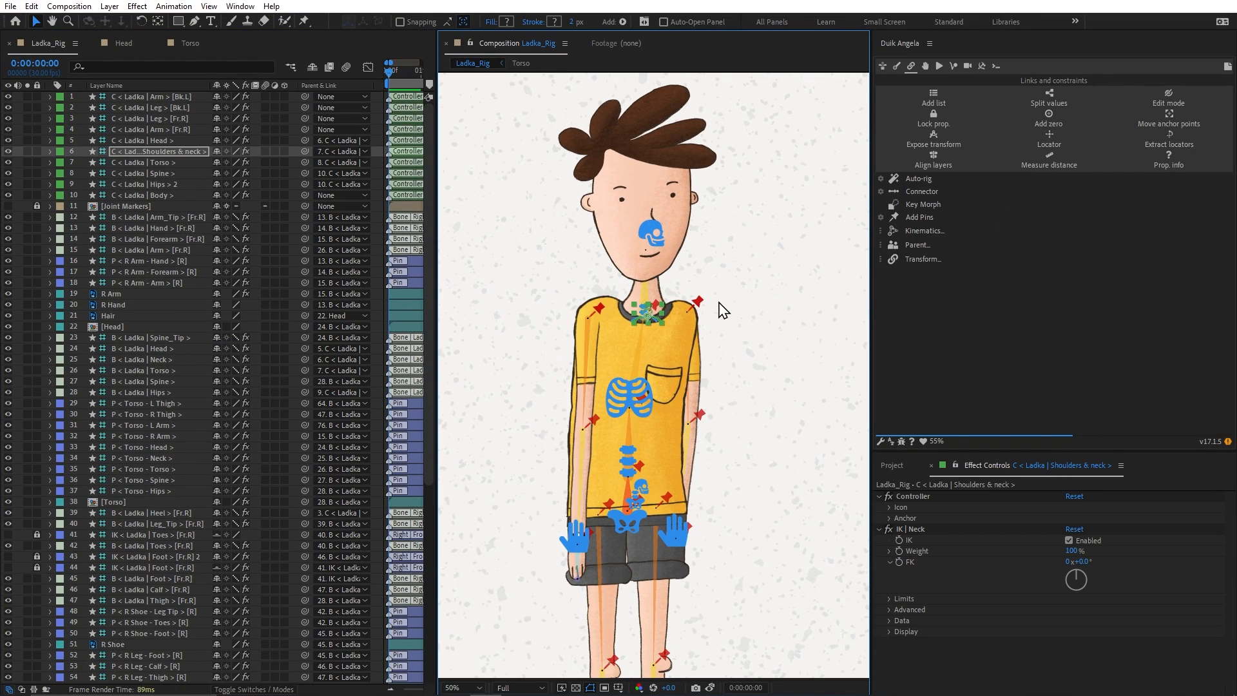
left_click(692, 340)
key("comma")
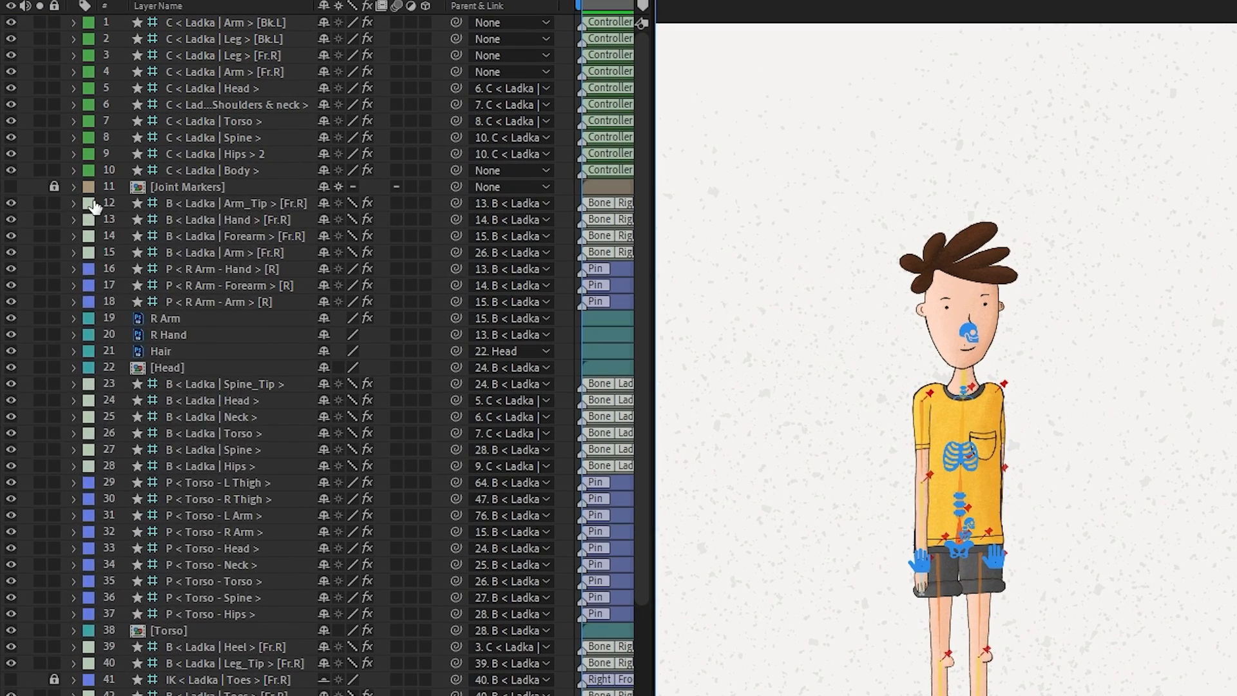
Select all bone layers by their shared label color, turn off their visibility and mark them as shy
left_click(61, 217)
left_click(91, 230)
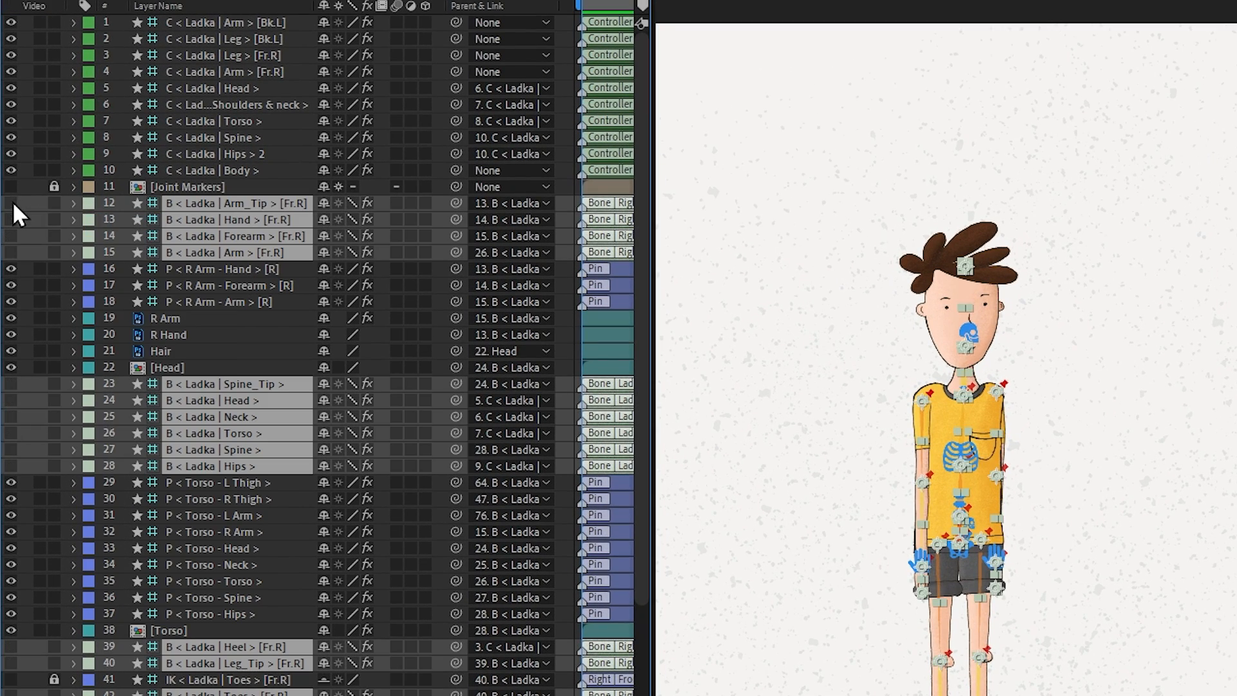
left_click(9, 216)
left_click(325, 202)
Select the whole label group of the pin layers, turn off their visibility and mark them as shy
left_click(91, 269)
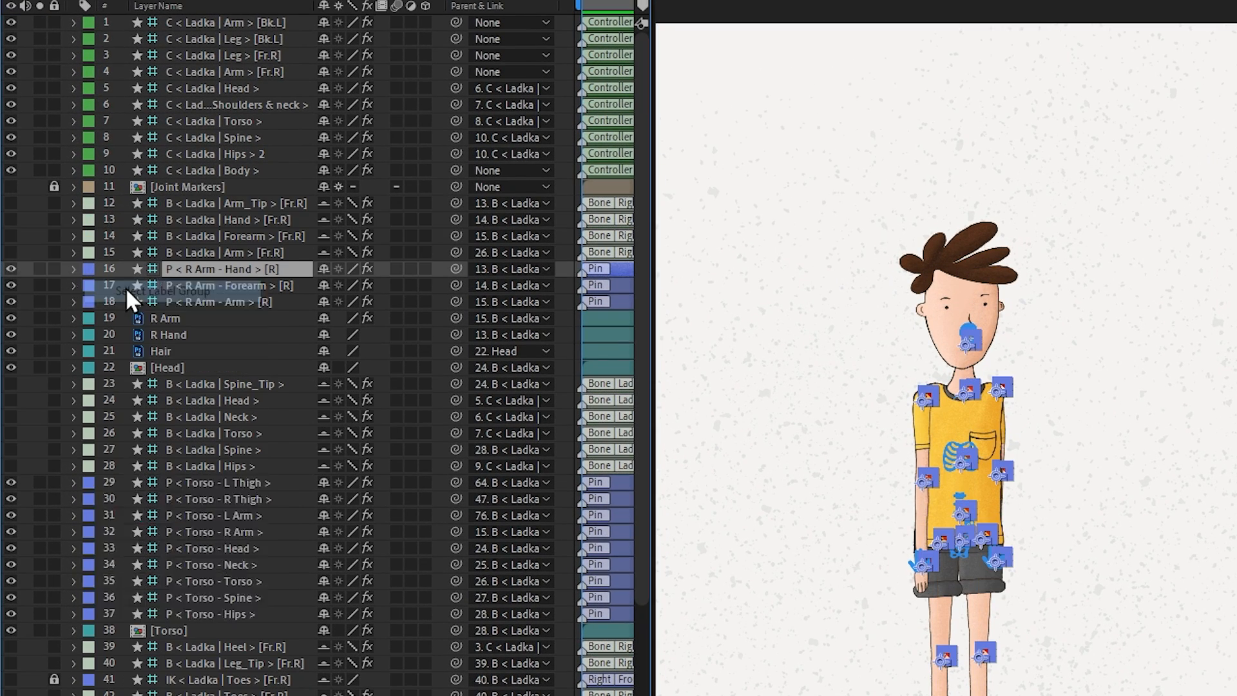
left_click(126, 287)
left_click(10, 269)
left_click(325, 269)
Select the artwork layers by the R Arm layer's label group and mark them as shy, keeping them visible
left_click(173, 317)
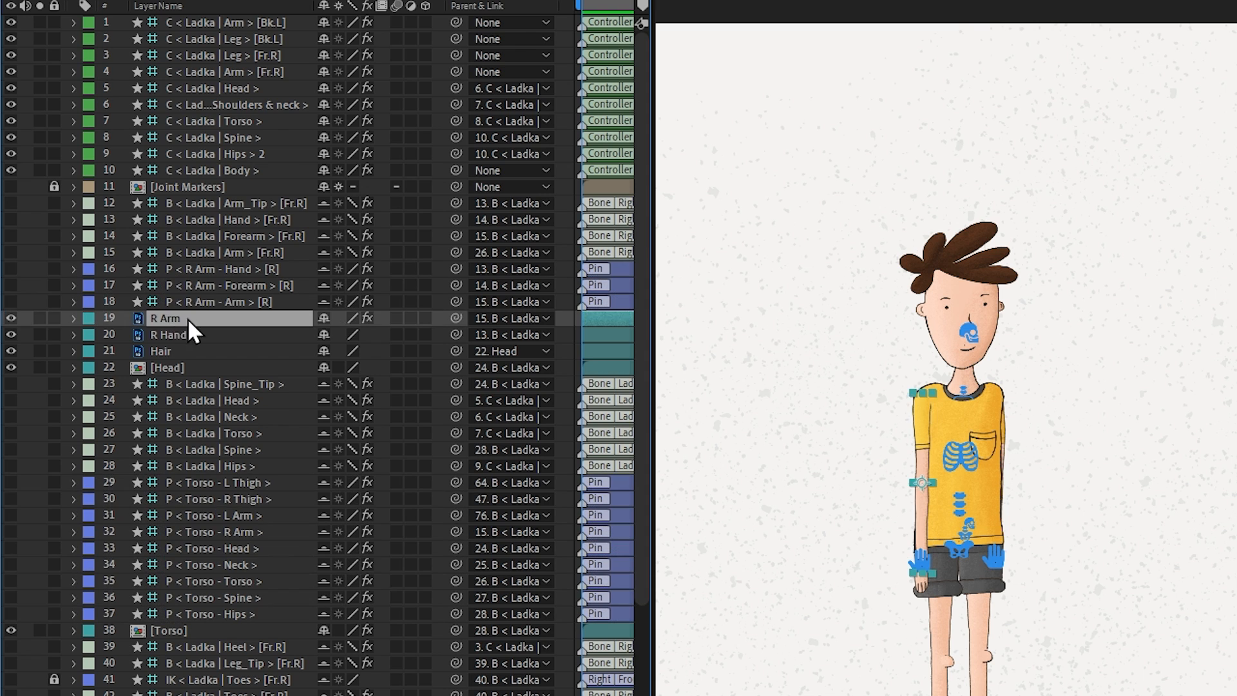
left_click(169, 350)
left_click(88, 319)
left_click(133, 338)
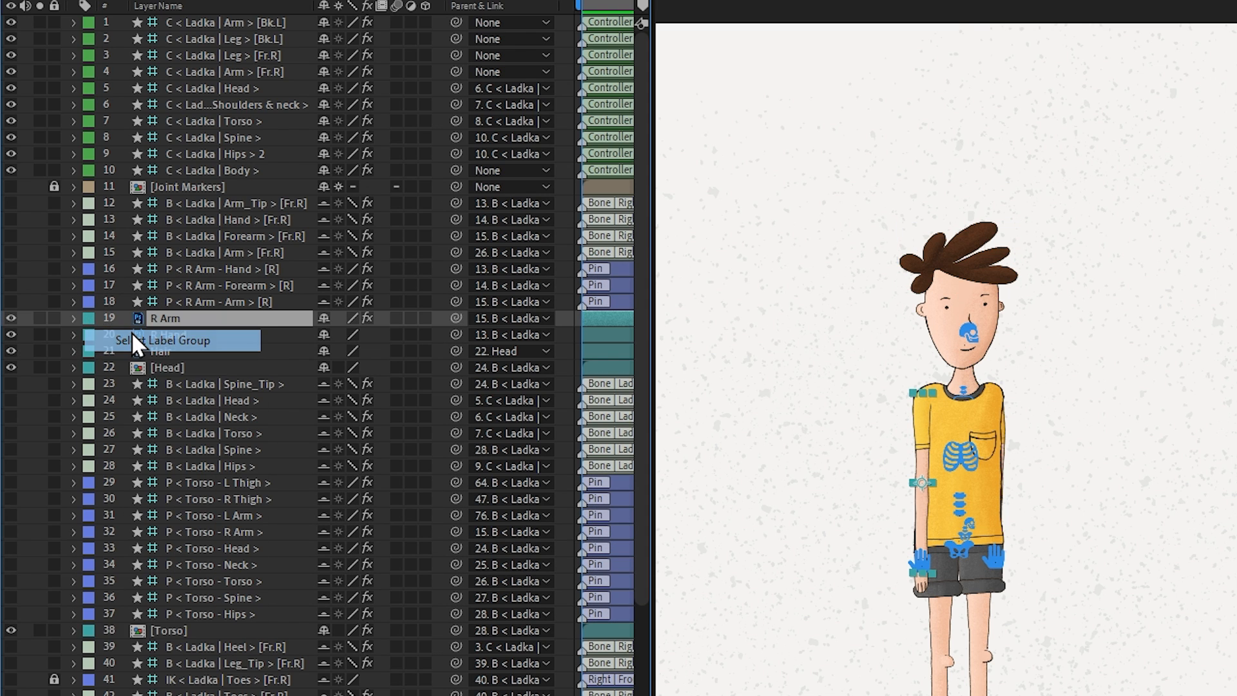
left_click(322, 319)
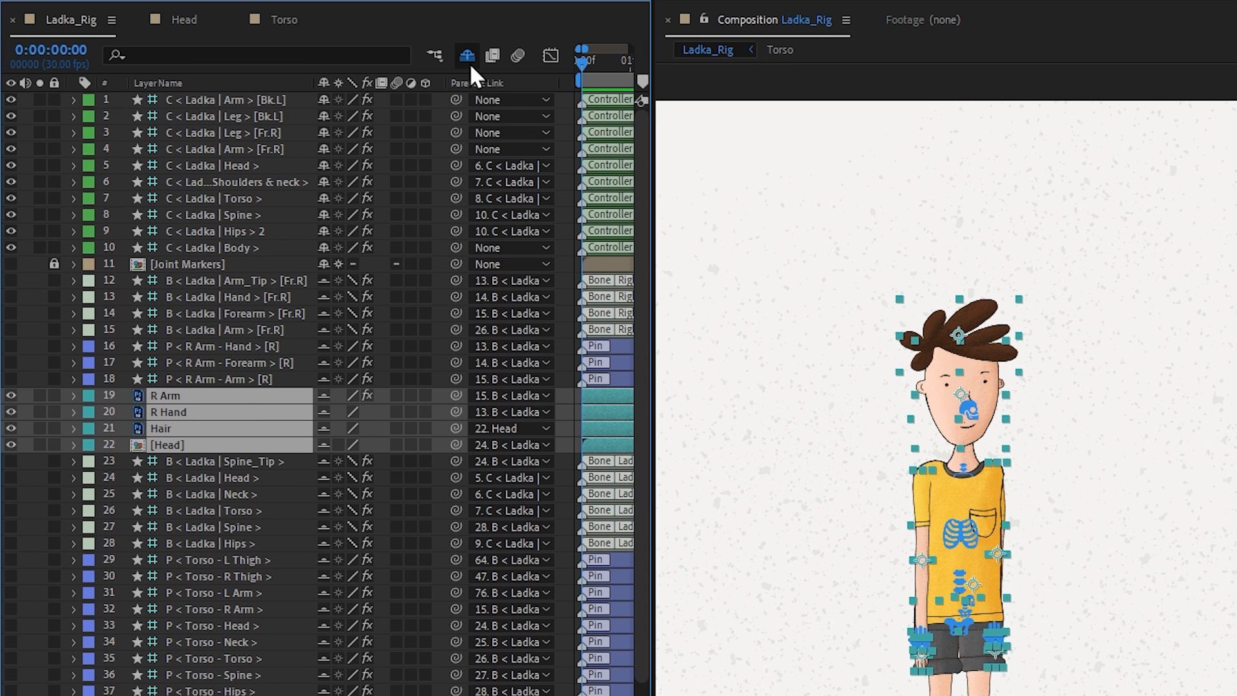
Hide all shy layers in the timeline, and mark the remaining non-controller layers such as [Joint Markers] as shy
left_click(468, 60)
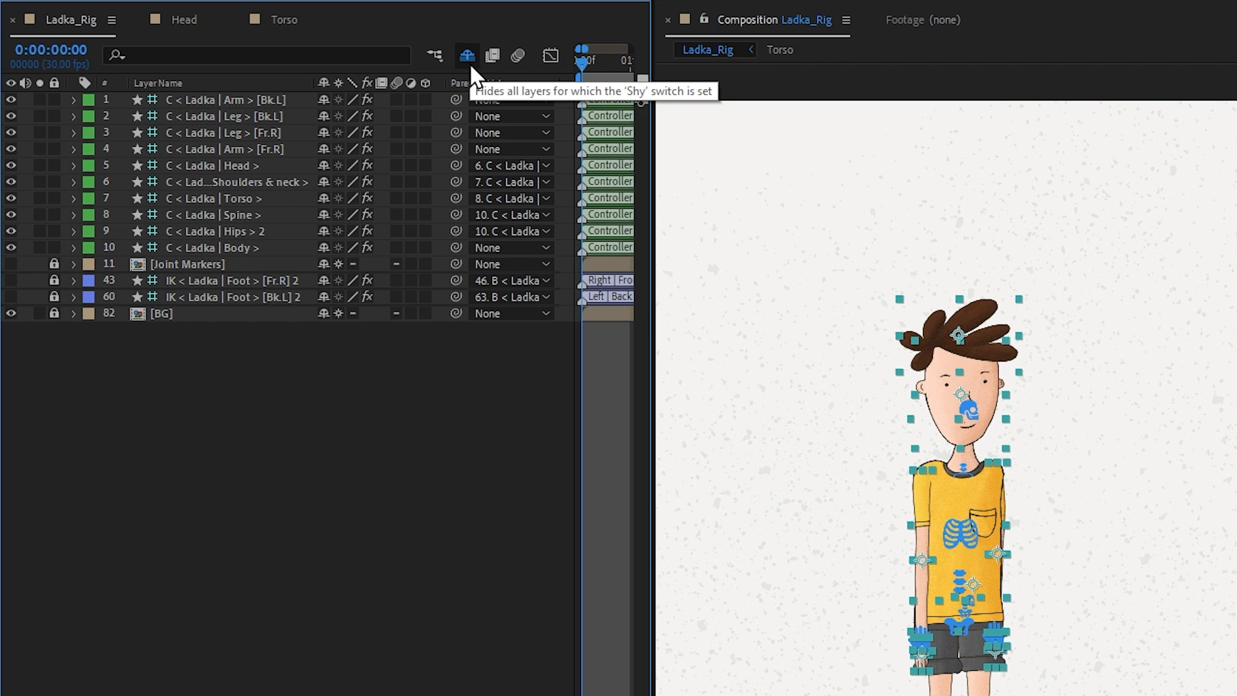
left_click(323, 265)
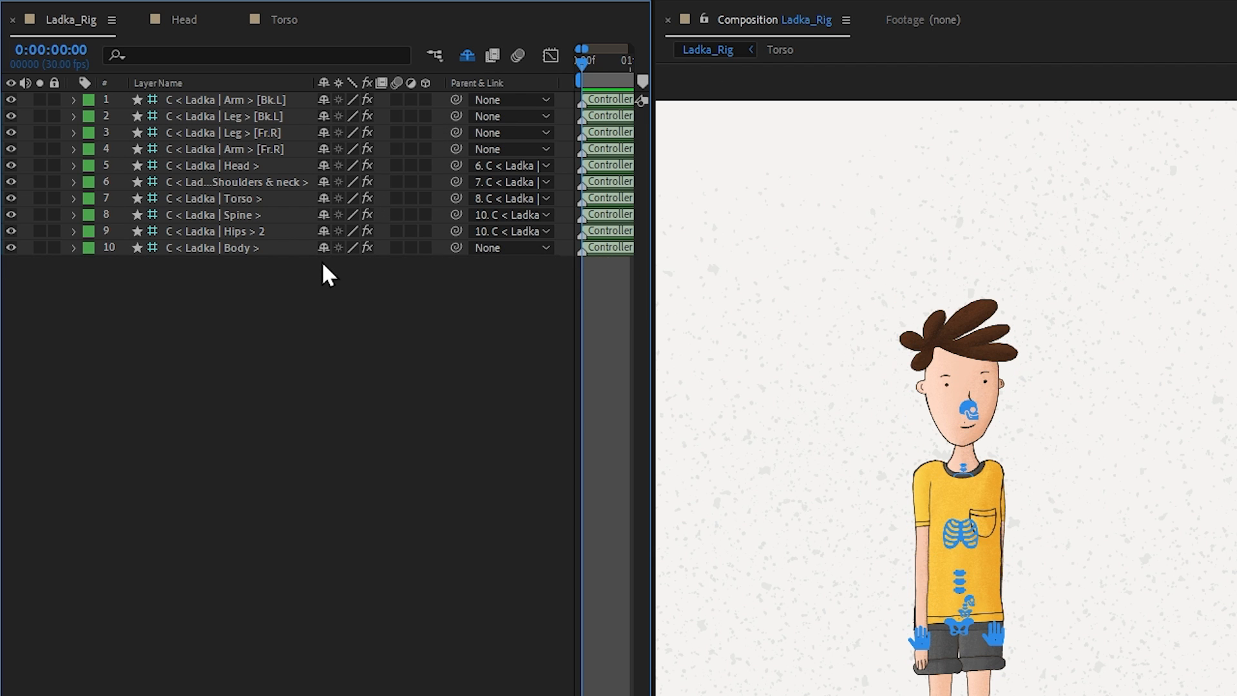
Reveal the Position of all controller layers, then try moving the [Fr.R] Arm controller and undo the move
left_click_drag(294, 300, 268, 105)
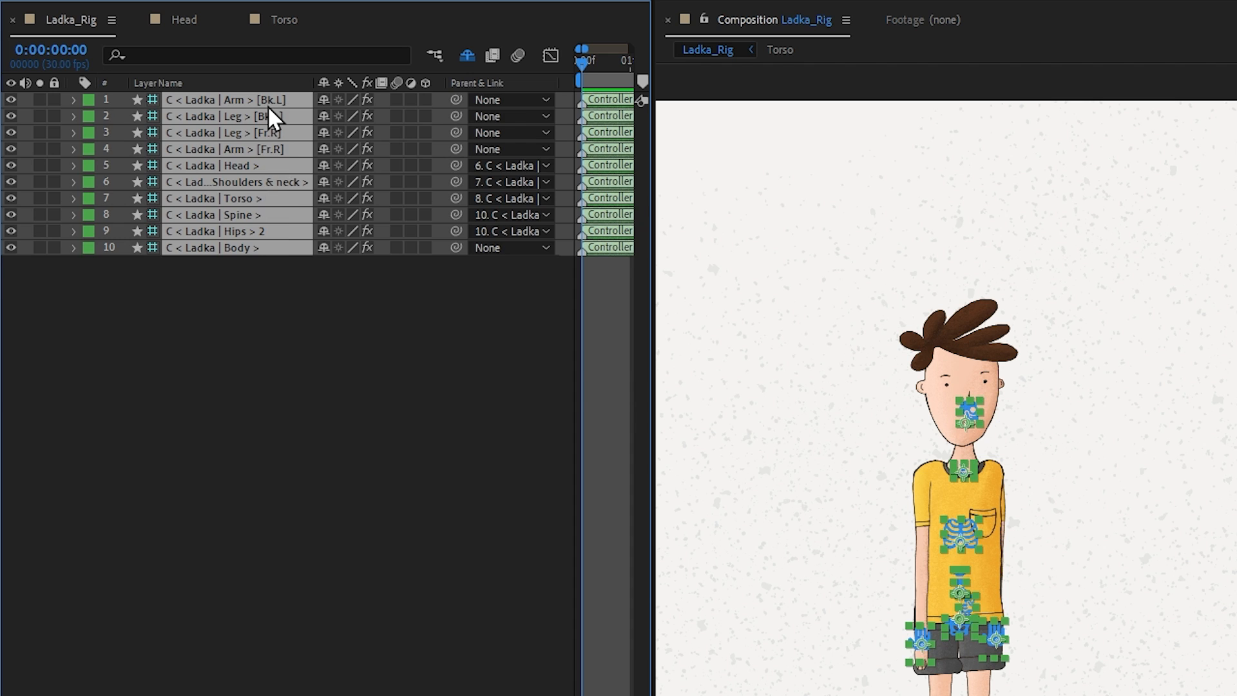
key("p")
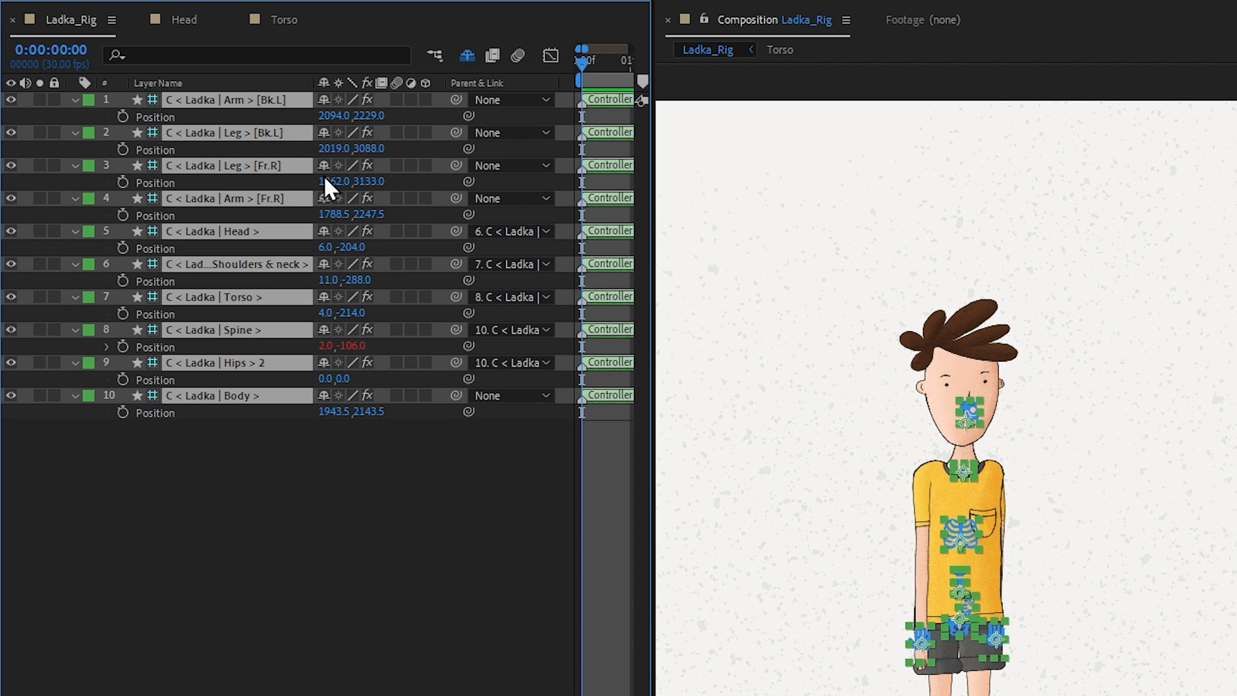
left_click(348, 438)
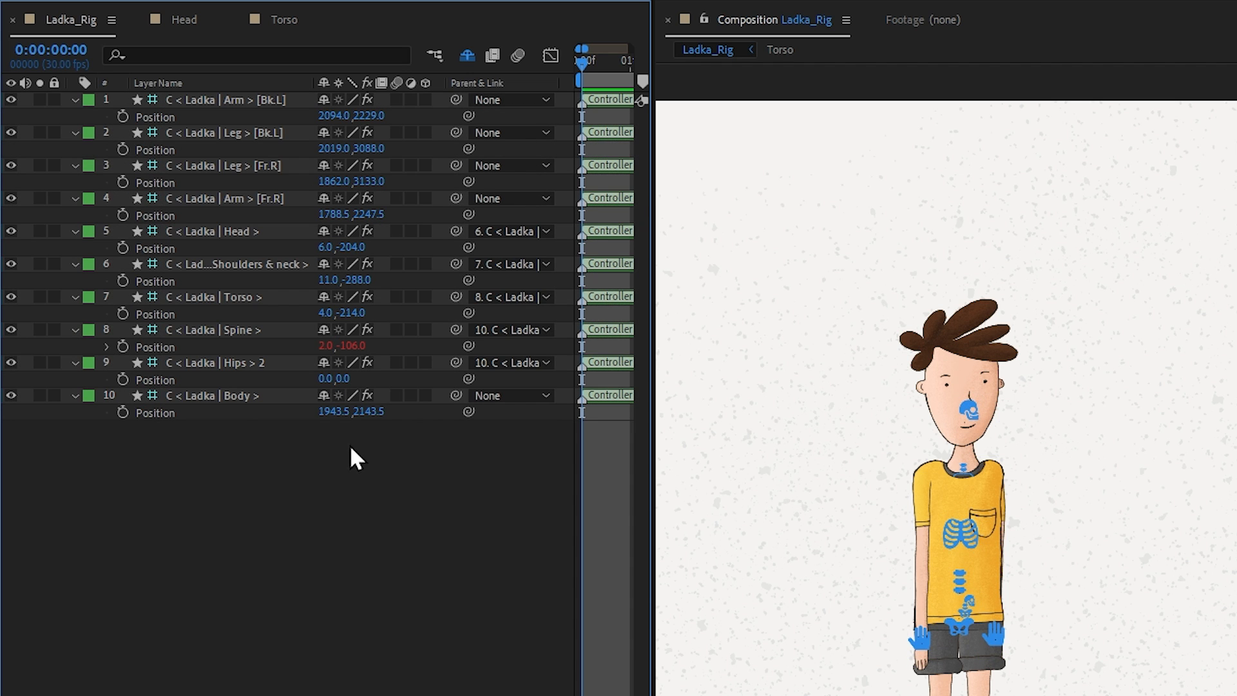
left_click_drag(917, 639, 884, 596)
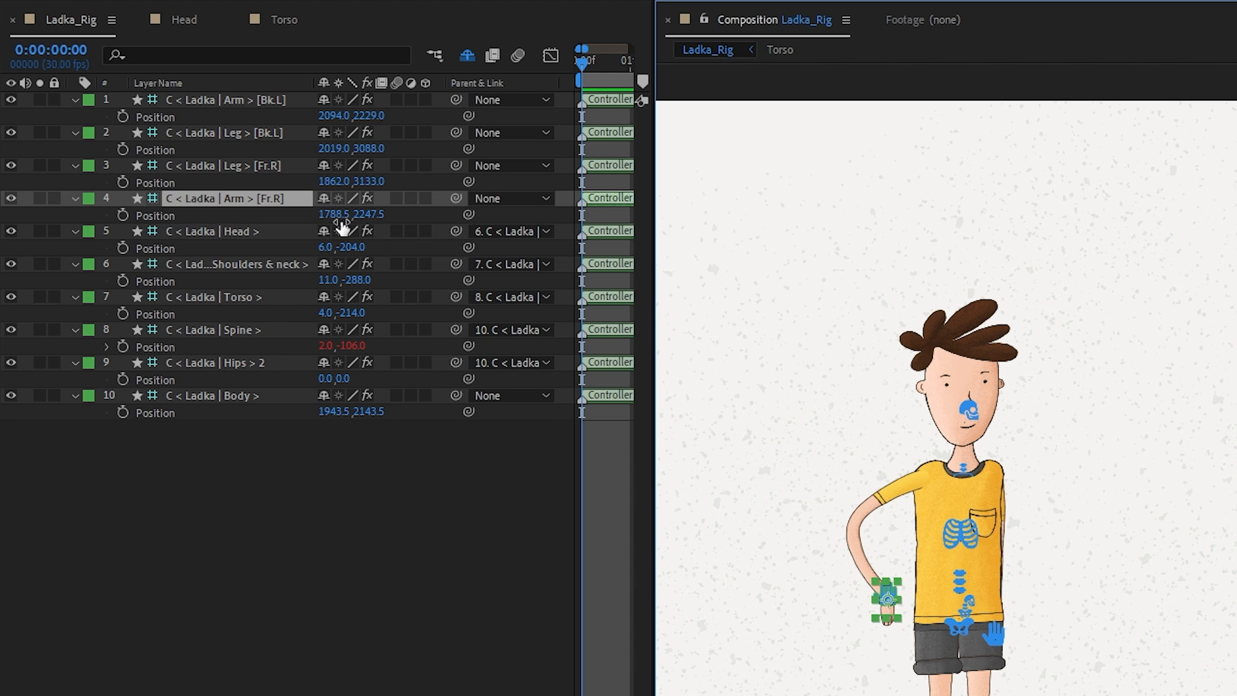
key("ctrl+z")
Try adding zeros to all controllers, inspect the Spine controller's Position, and undo the added zeros
left_click_drag(284, 558, 247, 96)
left_click(1047, 123)
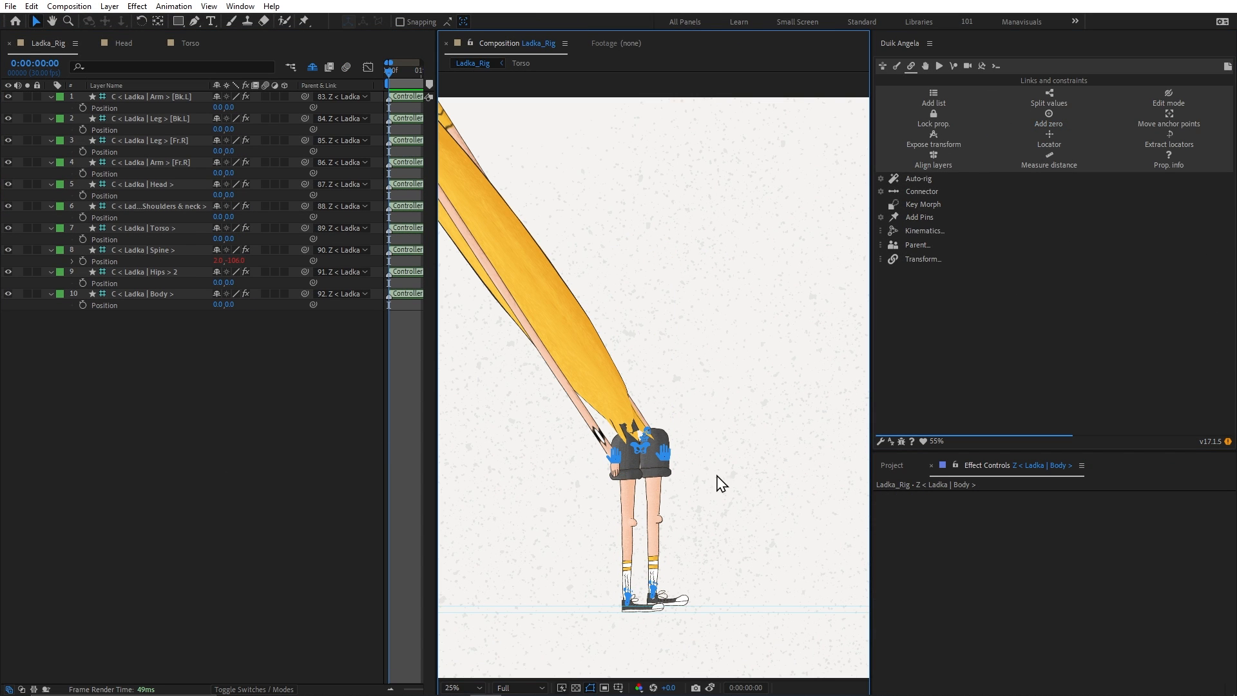
key("comma")
key("comma")
key("comma")
key("comma")
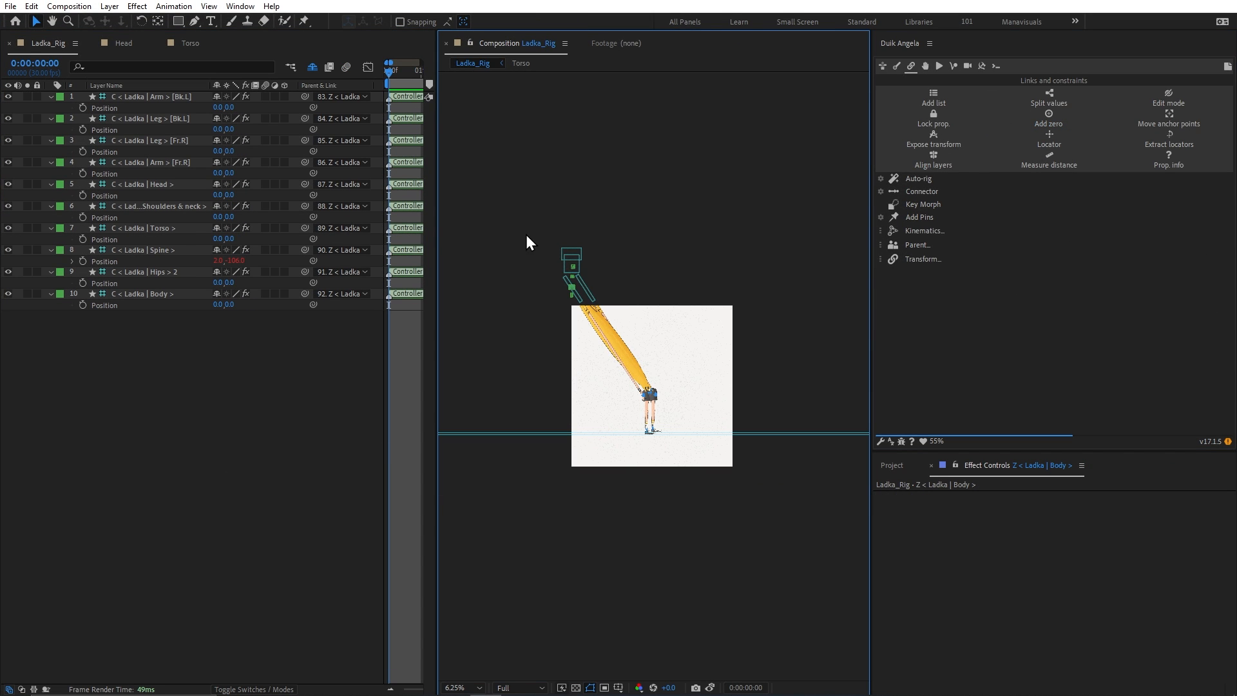
left_click(148, 261)
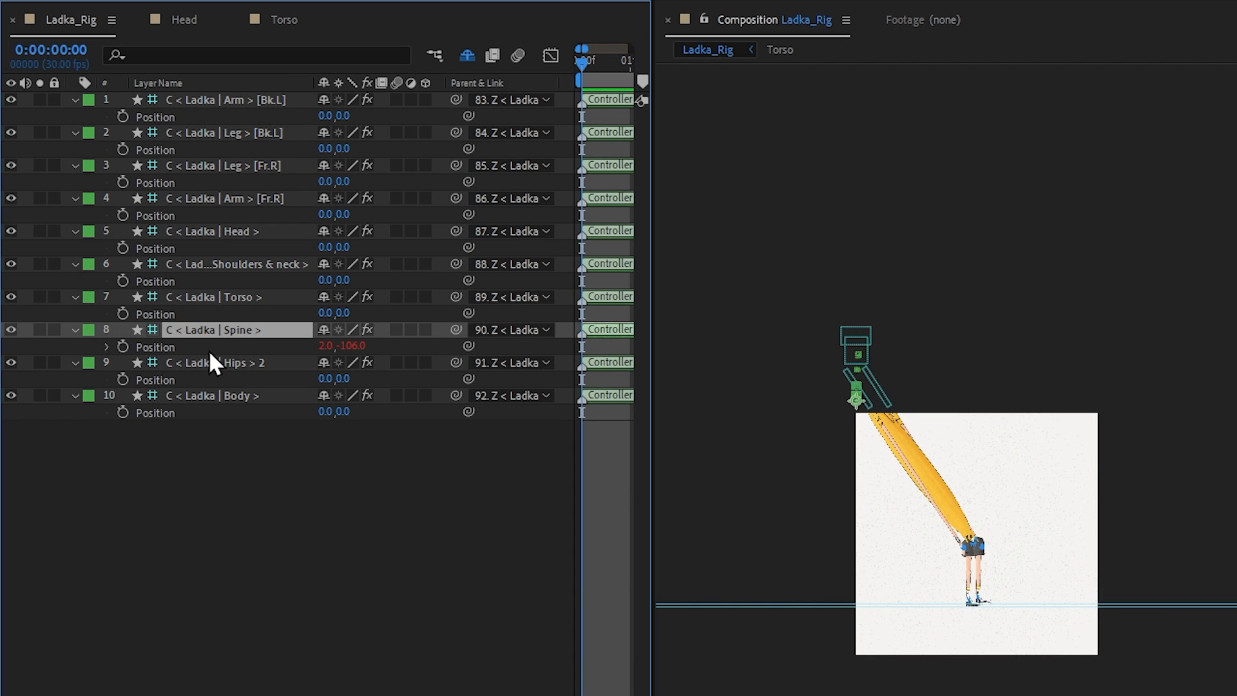
key("period")
key("period")
key("period")
key("period")
key("ctrl+z")
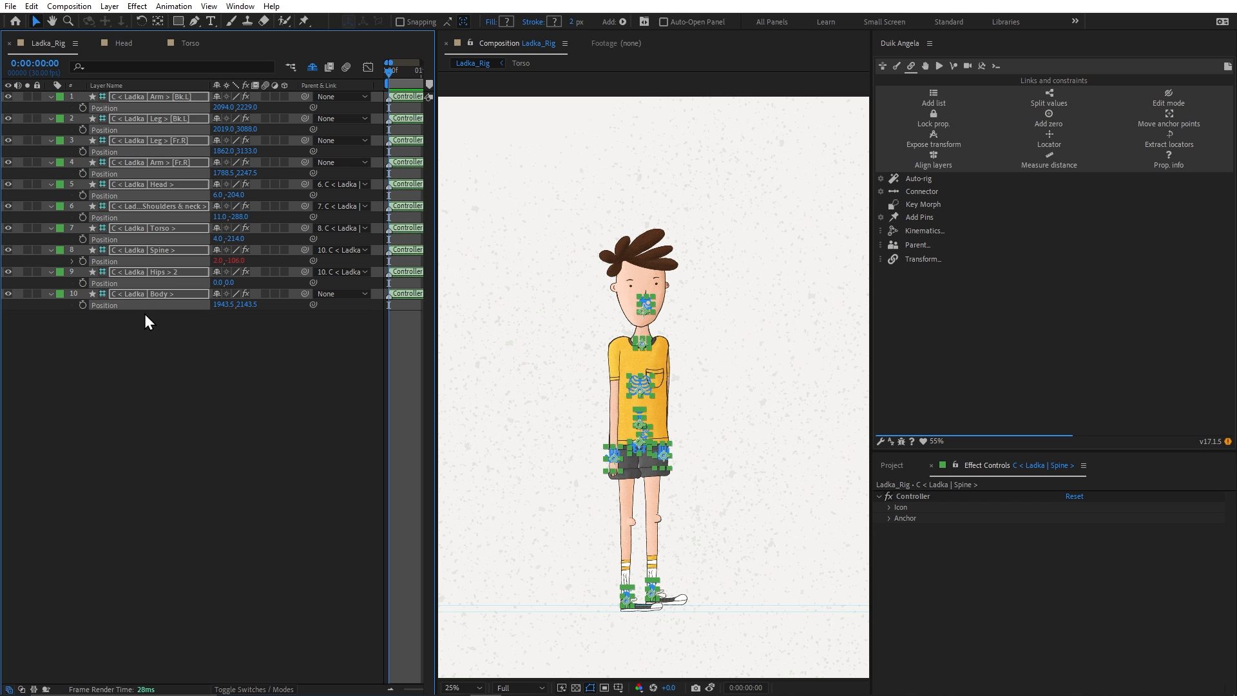
Remove the expression from the Spine controller's Position, and add zeros to all controllers
left_click(83, 260, "alt")
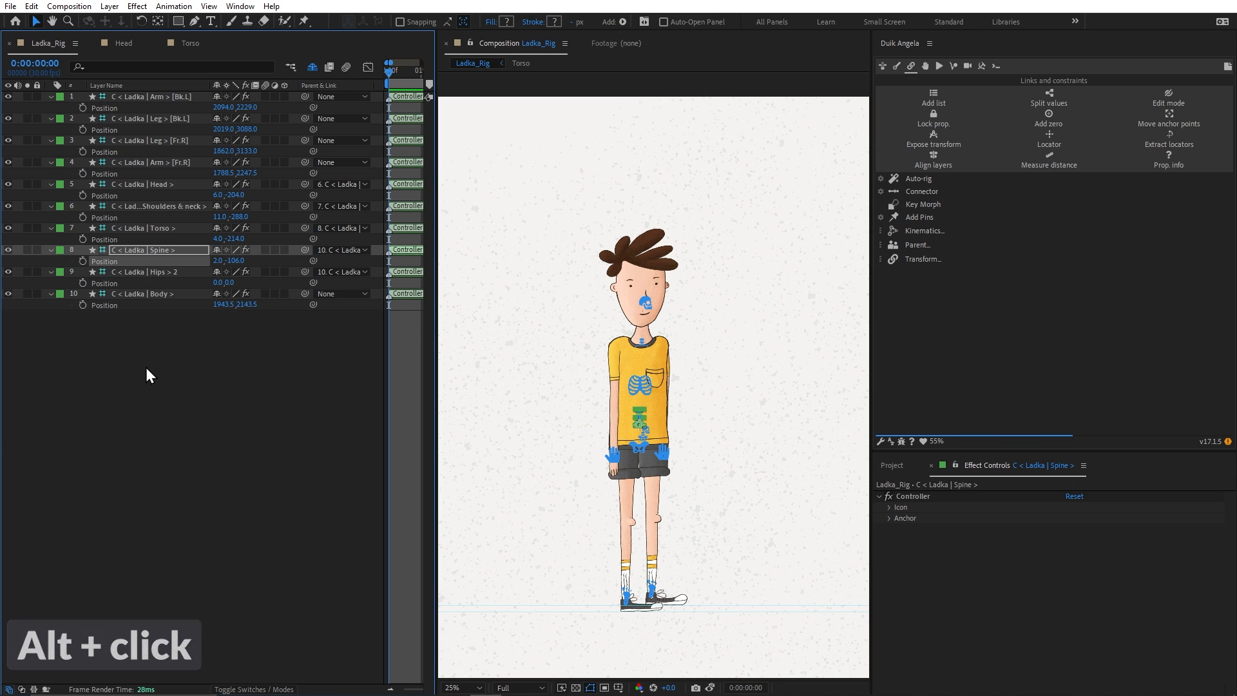
key("ctrl+a")
left_click(1048, 122)
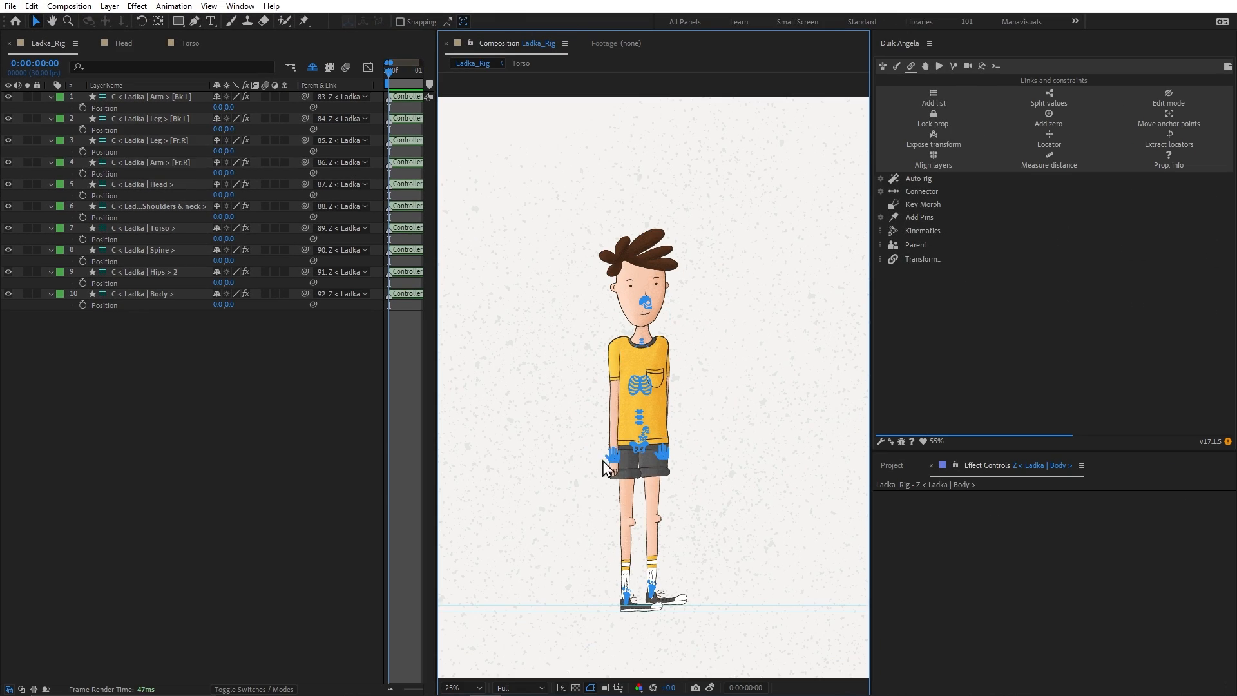
Try moving both Arm controllers outward, and reset the Position of each to 0, 0
left_click_drag(612, 454, 694, 438)
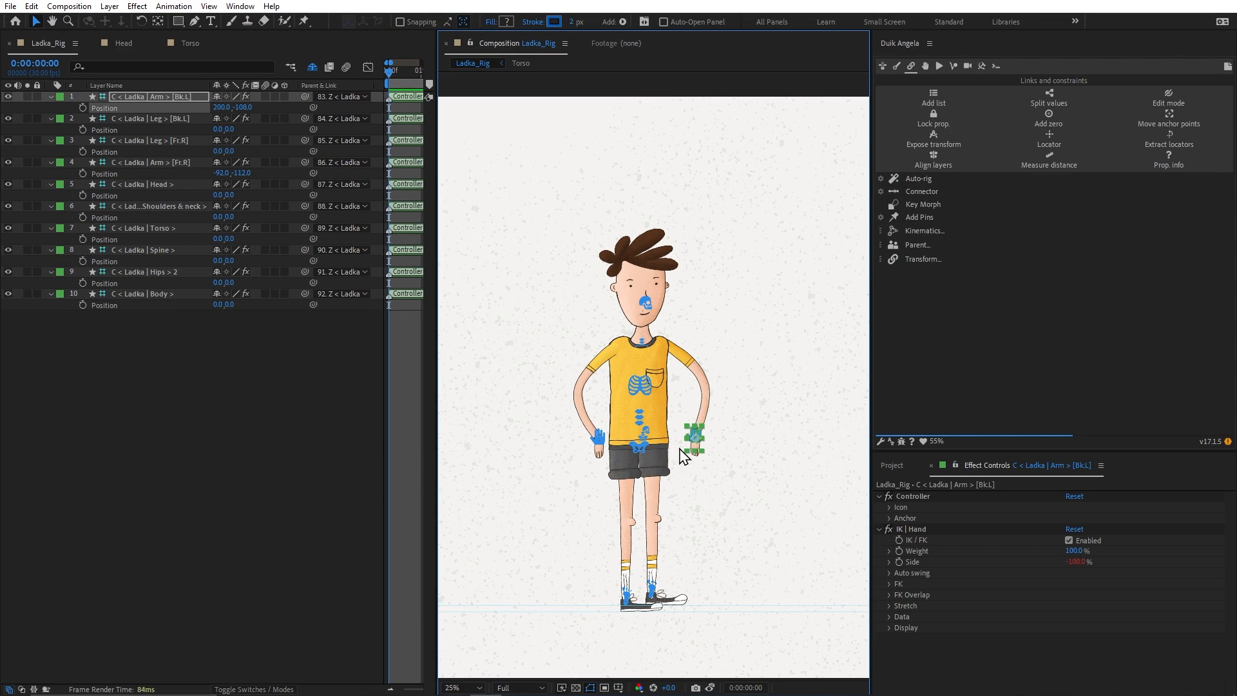
left_click(221, 107)
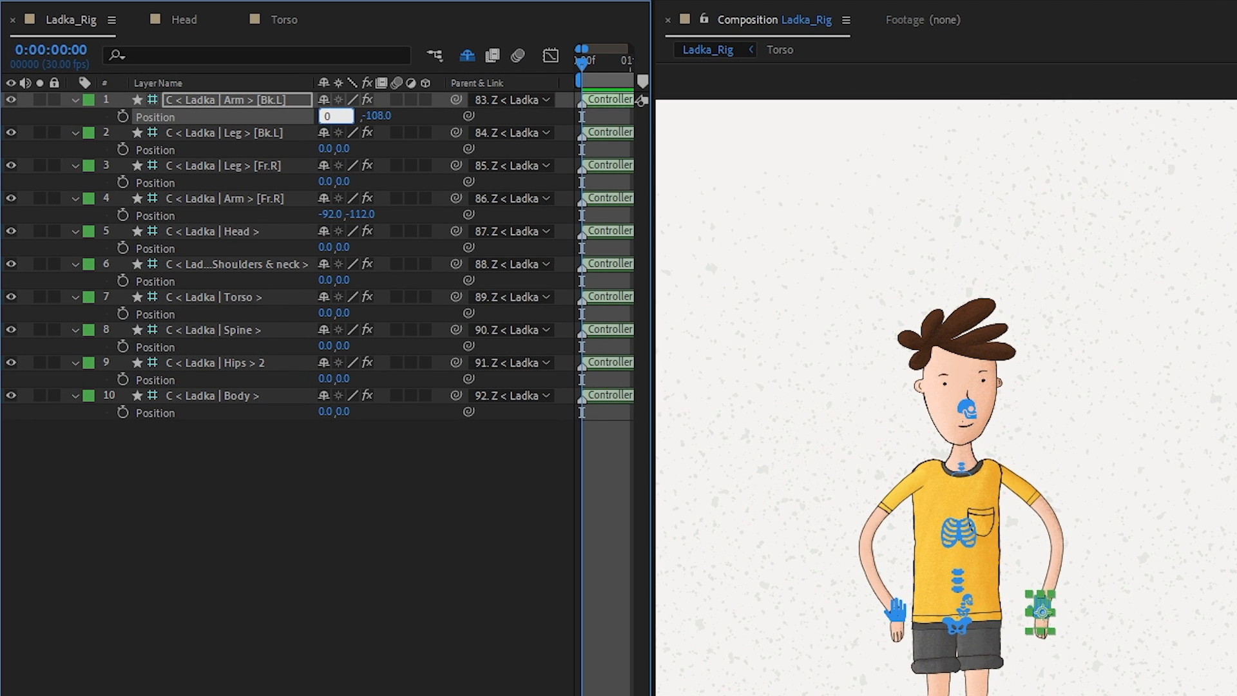
key("Tab")
type("0")
key("Return")
left_click(330, 215)
type("0")
key("Tab")
type("0")
key("Return")
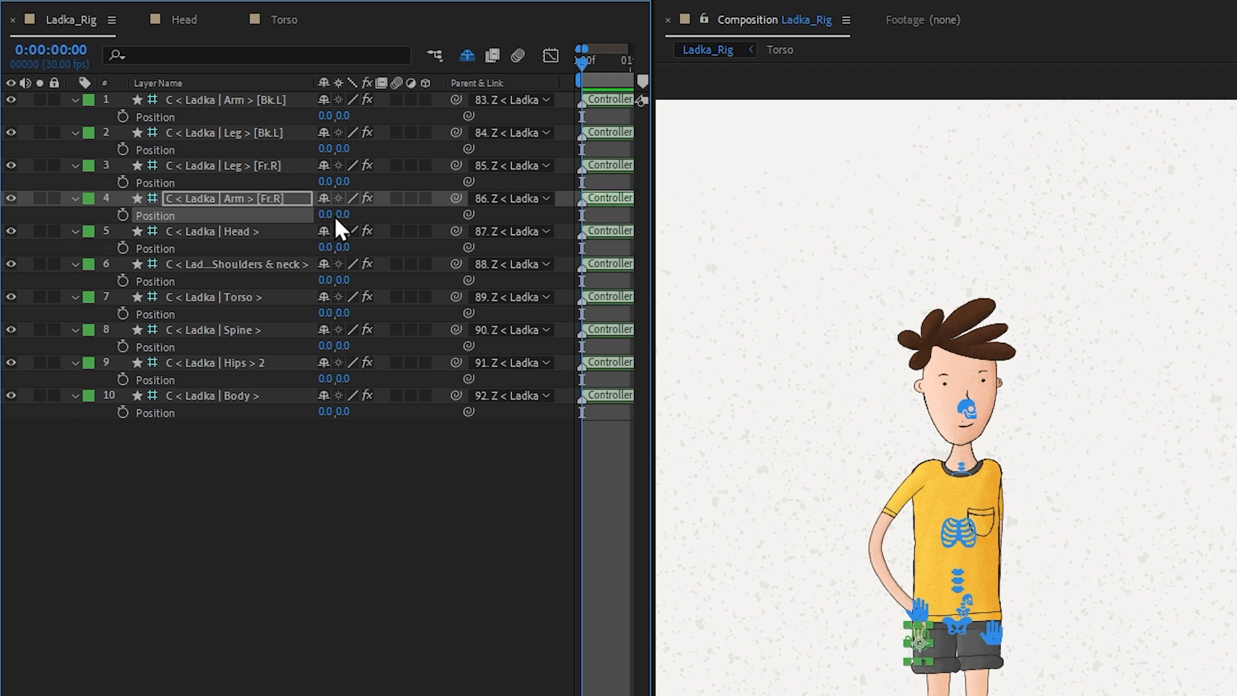
Pose the left hand at the hip with the [Bk.L] Arm controller and lift the left foot with the [Bk.L] Leg controller
left_click_drag(995, 629, 1004, 597)
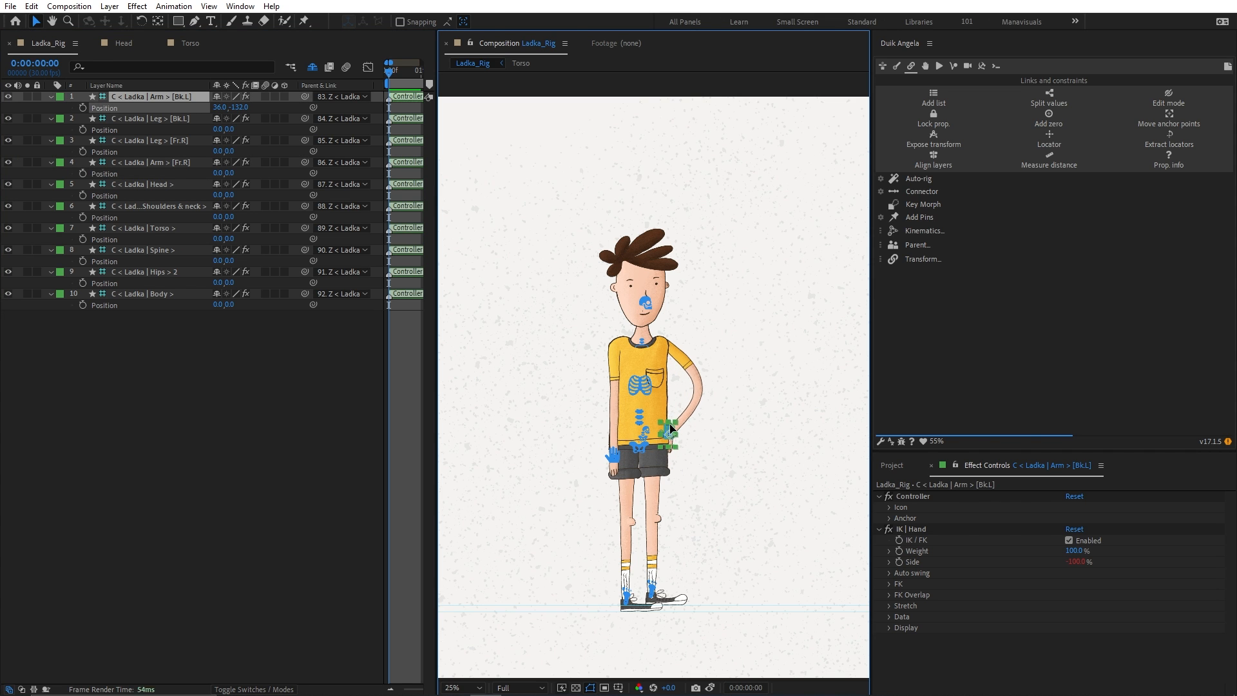
left_click_drag(669, 429, 673, 422)
left_click_drag(652, 592, 654, 583)
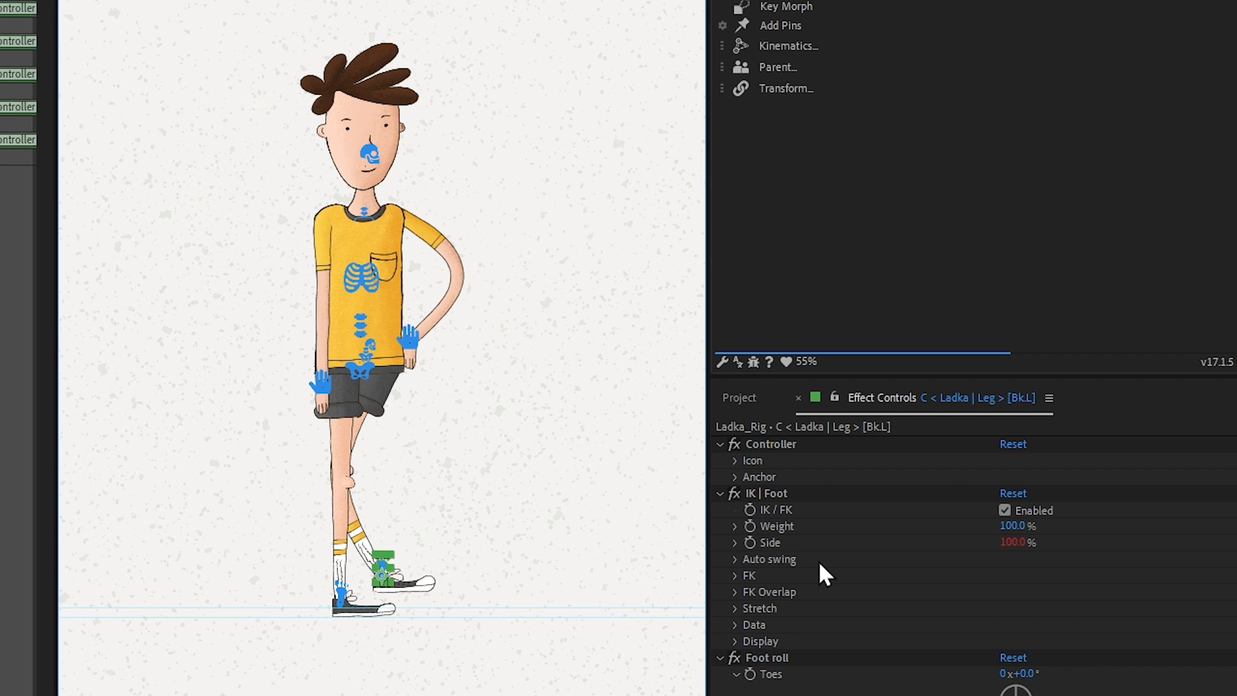
Set the IK Side to -100% on the [Bk.L] Leg controller and 100% on the [Bk.L] Arm controller, and try moving the foot and hand
left_click_drag(1018, 543, 847, 546)
left_click(409, 342)
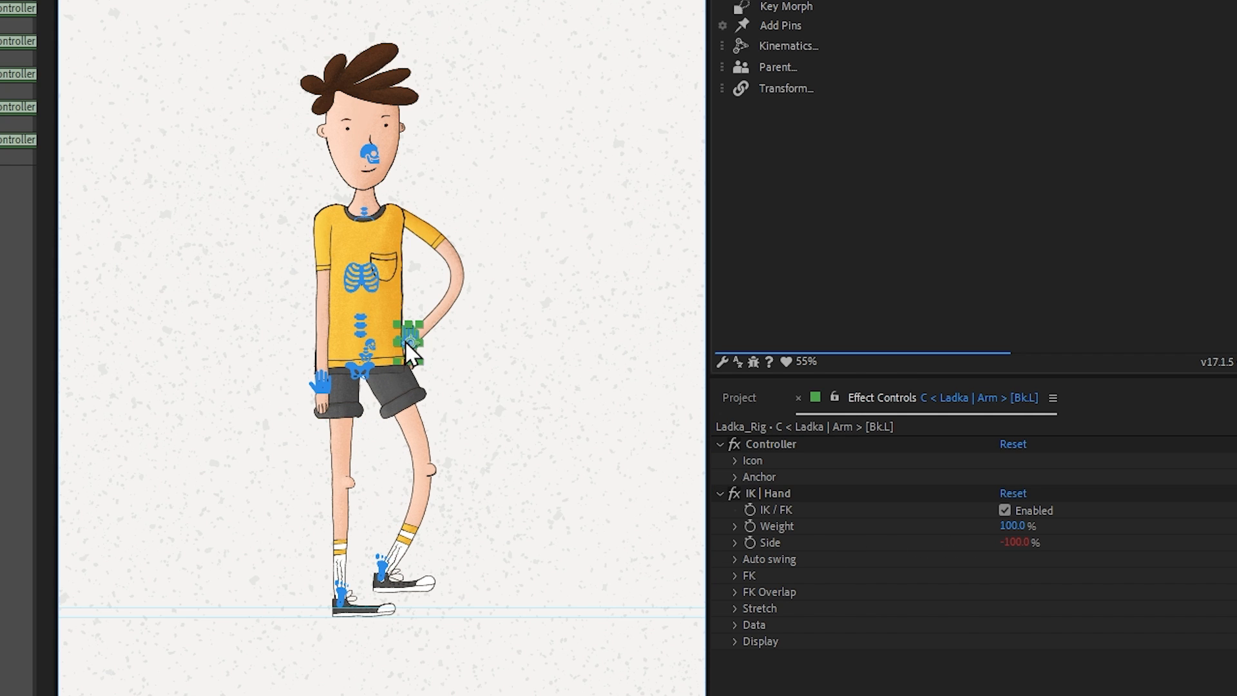
left_click_drag(1061, 543, 1209, 544)
mouse_move(381, 568)
left_mouse_down()
mouse_move(384, 520)
mouse_move(382, 548)
left_mouse_up()
left_click(408, 339)
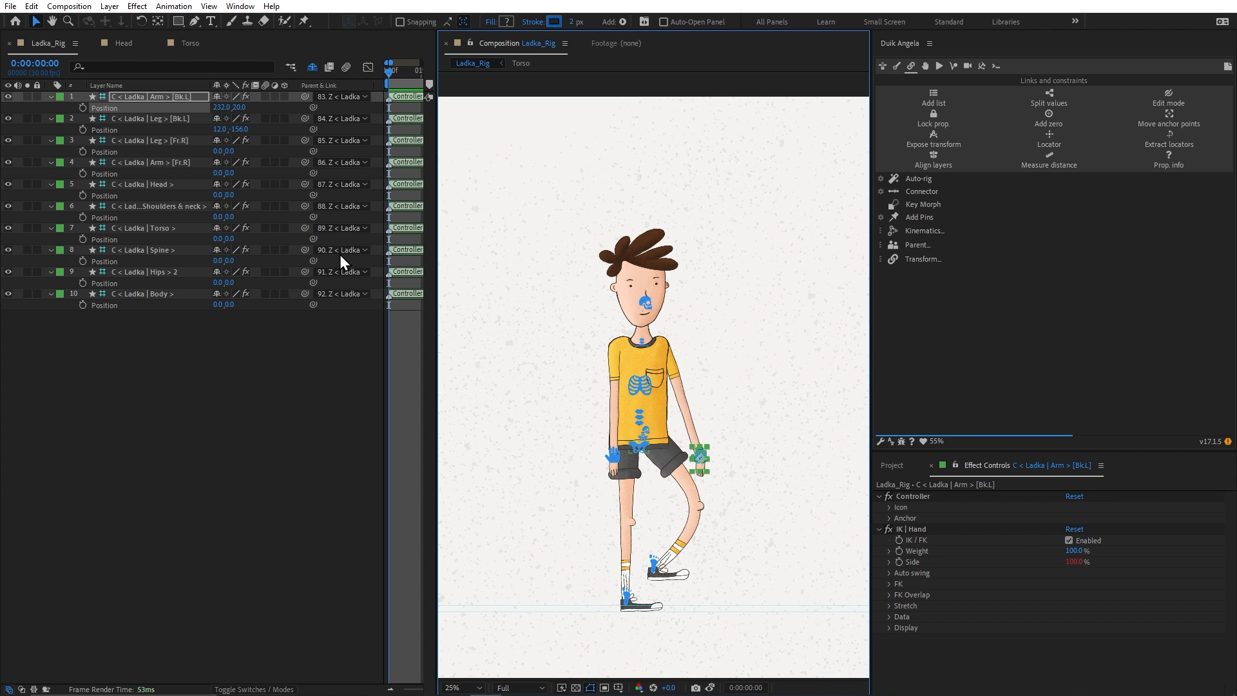
Reset the Position of the [Bk.L] Arm and [Bk.L] Leg controllers to 0, 0
left_click(221, 107)
type("0")
key("Tab")
type("0")
key("Tab")
type("0")
key("Tab")
type("0")
key("Return")
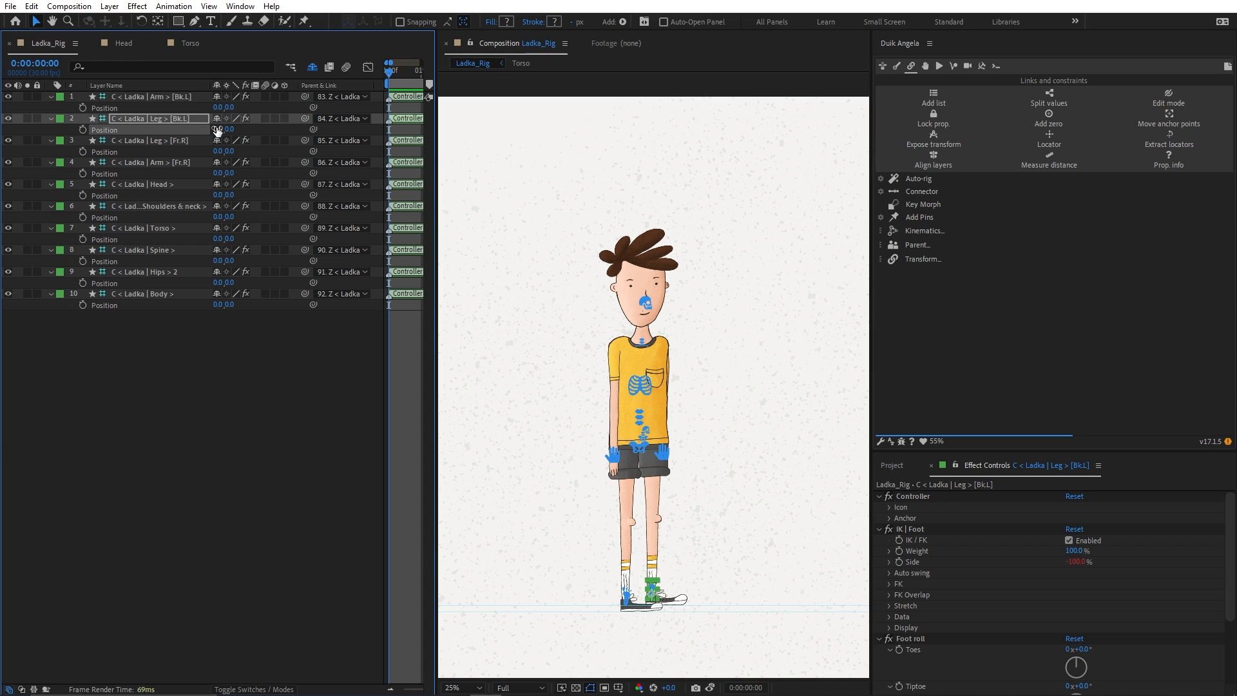
left_click(232, 348)
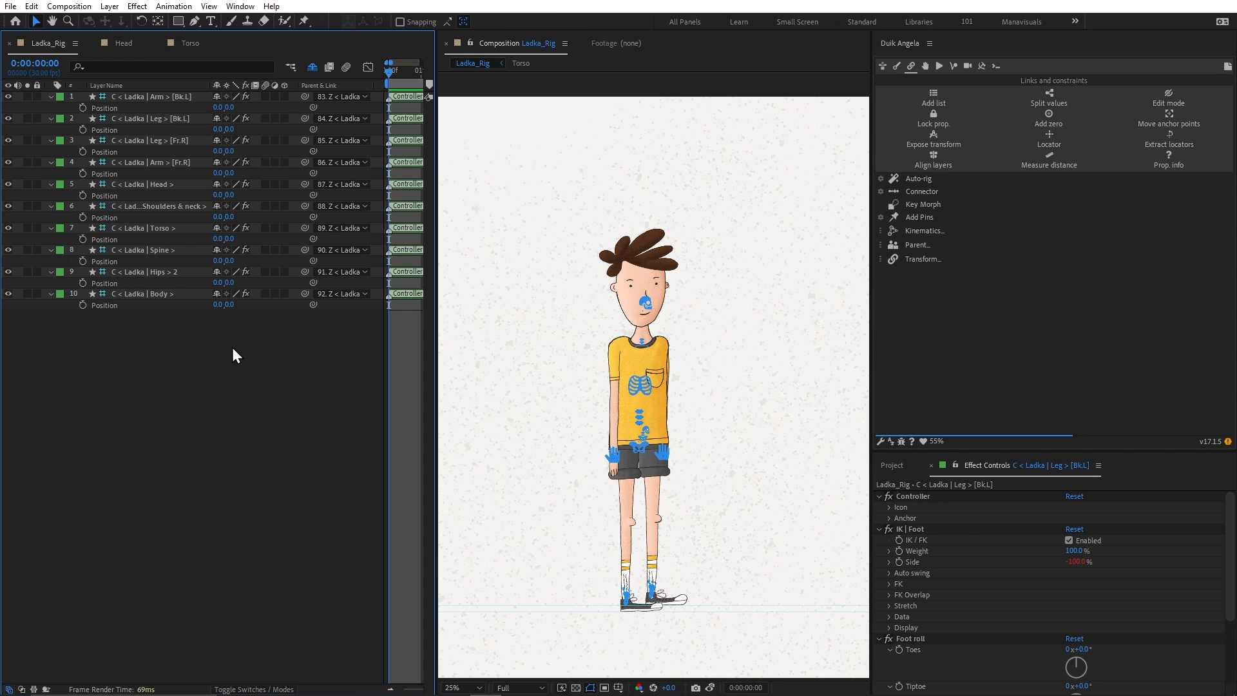
Give both Arm controller icons 180° orientation and 50% opacity, and set the [Fr.R] Leg controller icon's orientation to 90°
left_click(616, 455)
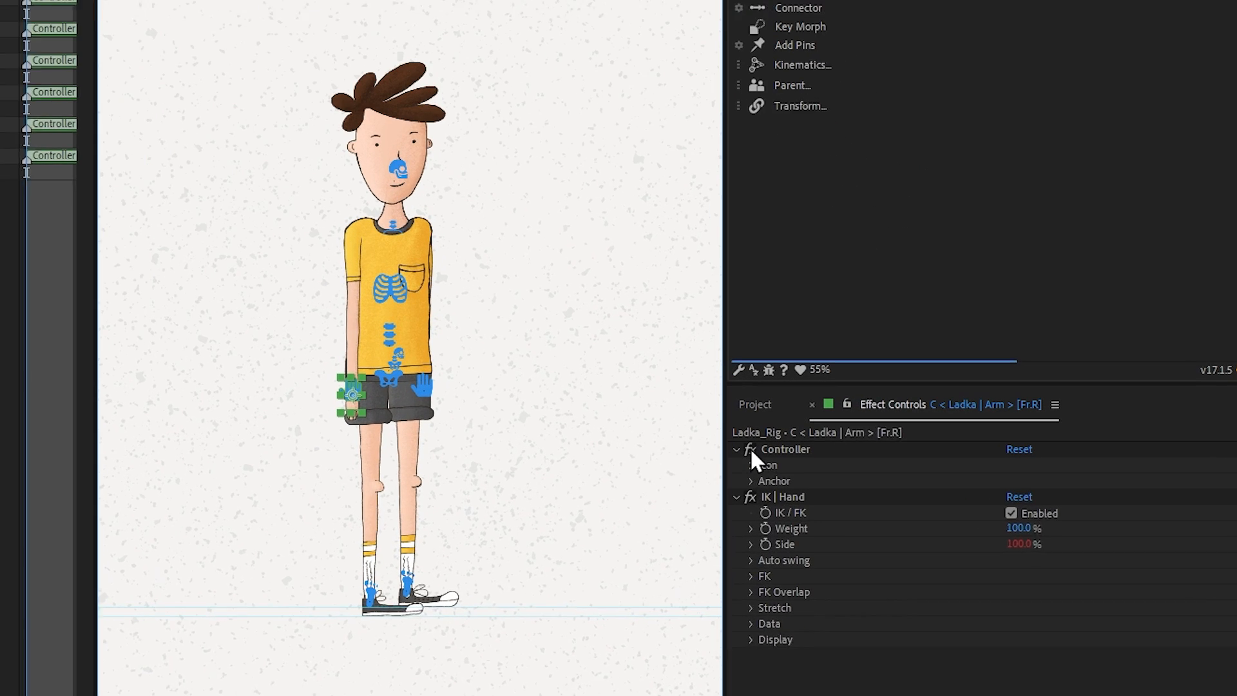
left_click(897, 506)
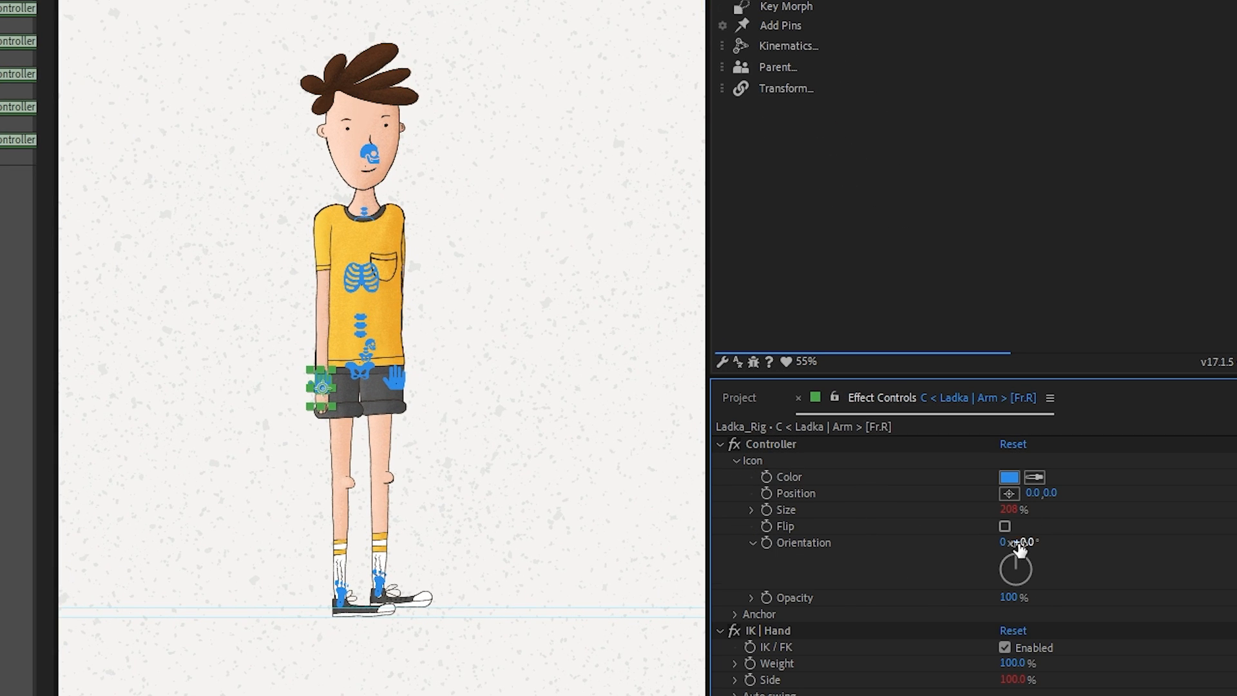
scroll(334, 391, "up", 1)
left_click_drag(538, 414, 548, 175)
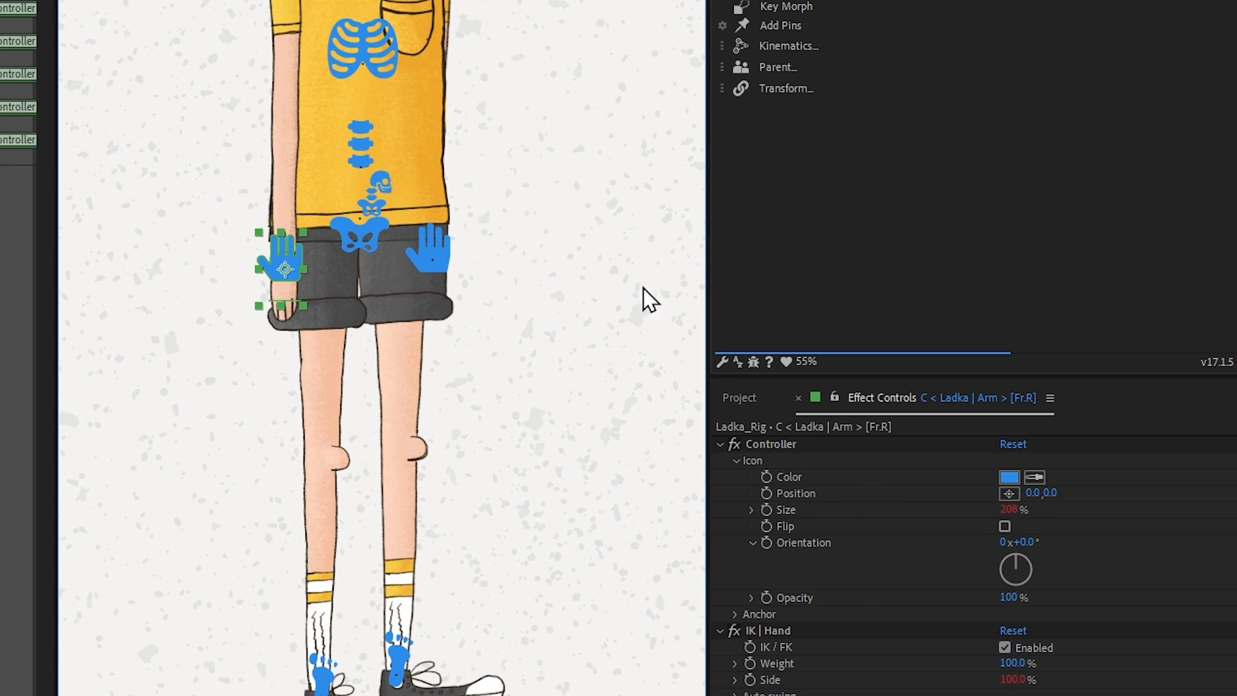
left_click(1027, 543)
key("Return")
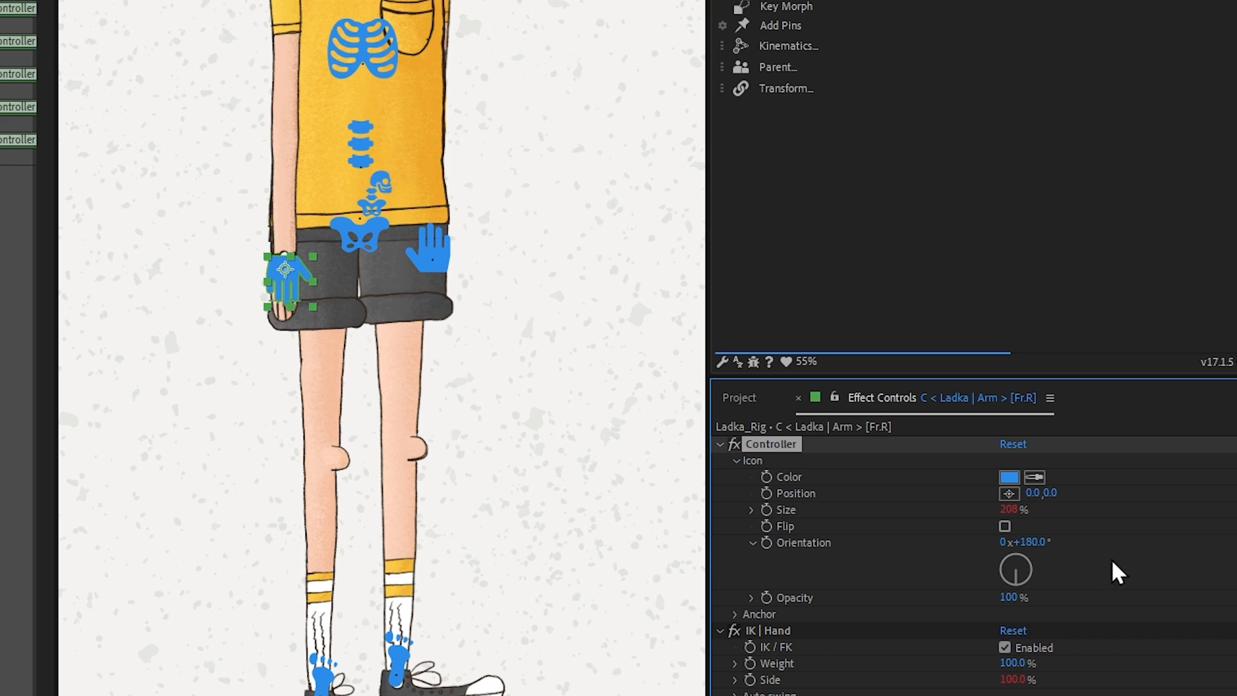
key("Return")
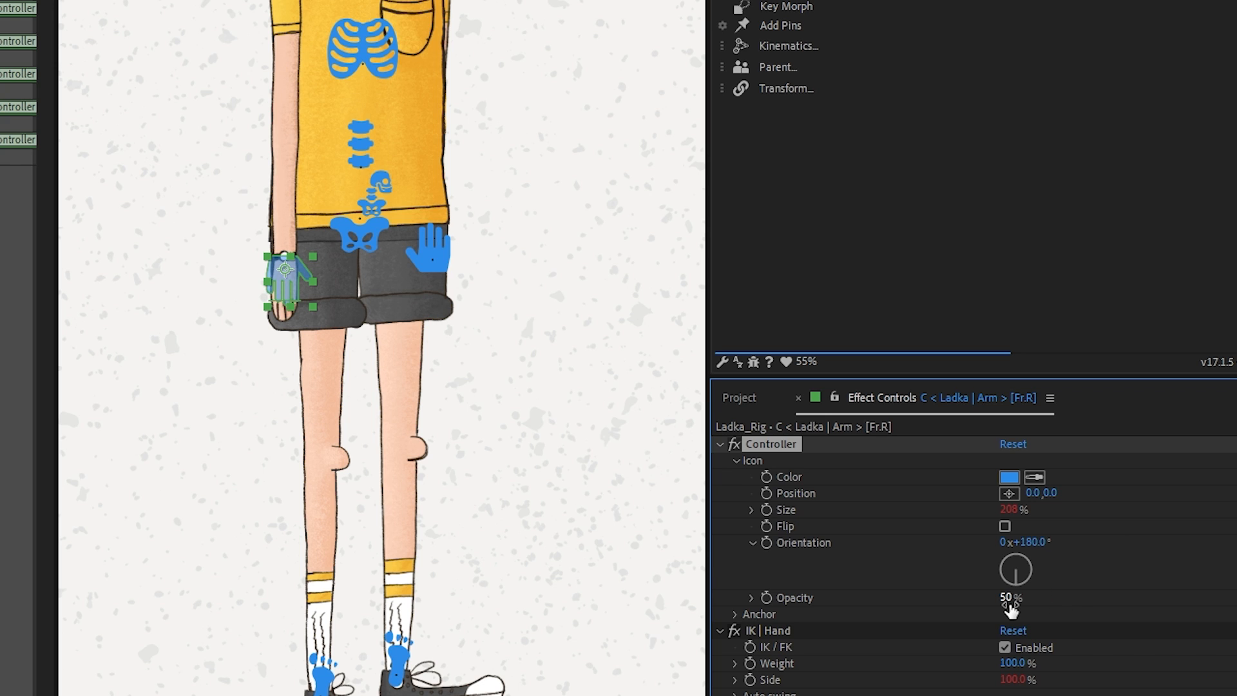
left_click(1088, 558)
left_click(449, 264)
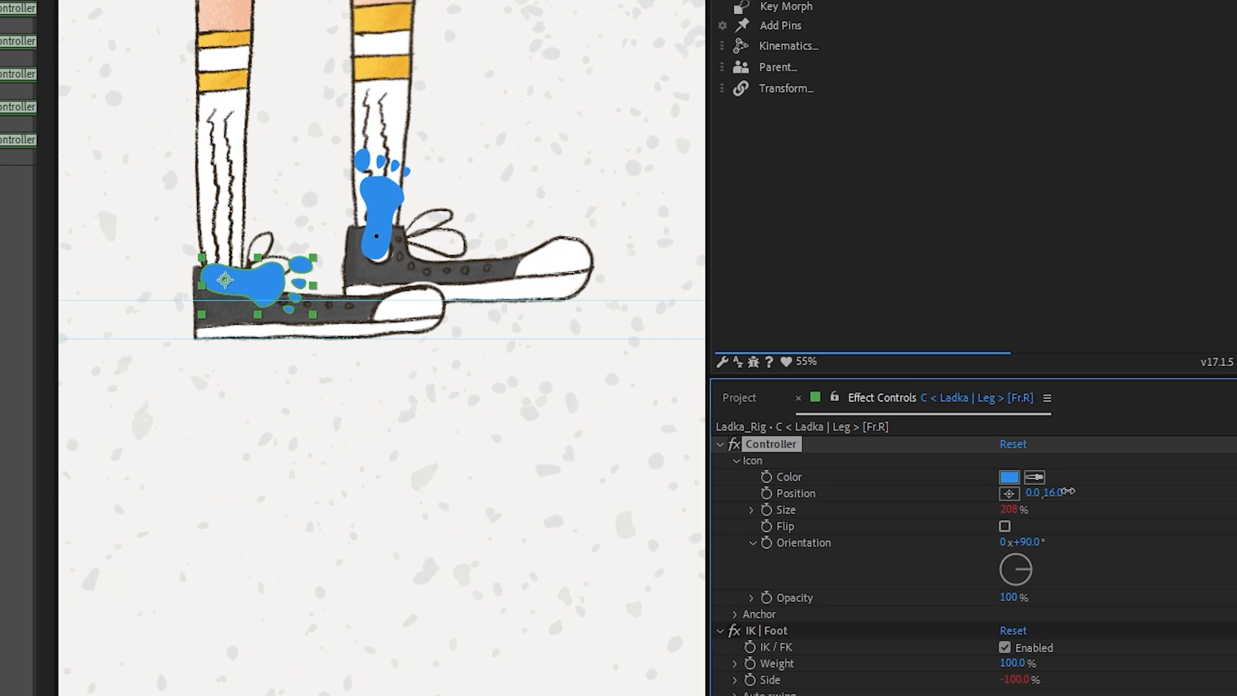
key("ctrl+Up")
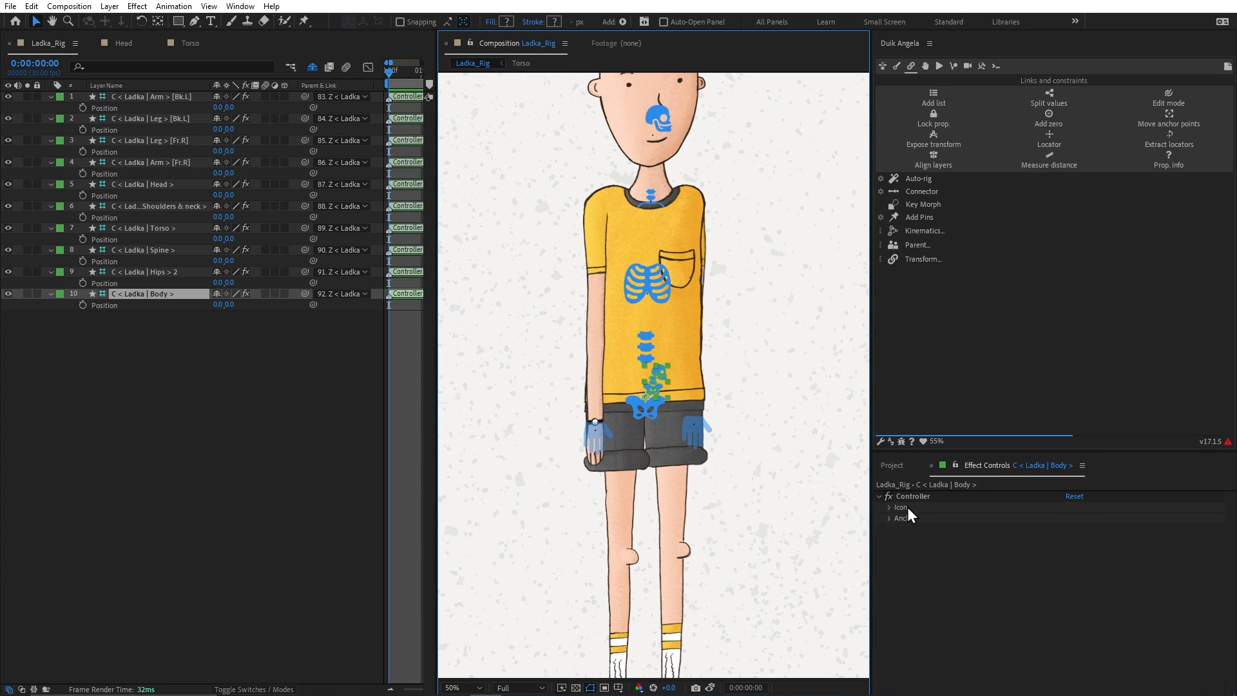
Move the Body and Head controller icons beside the character at X -929 and -954, and set the Head icon's size to 300%
left_click(890, 507)
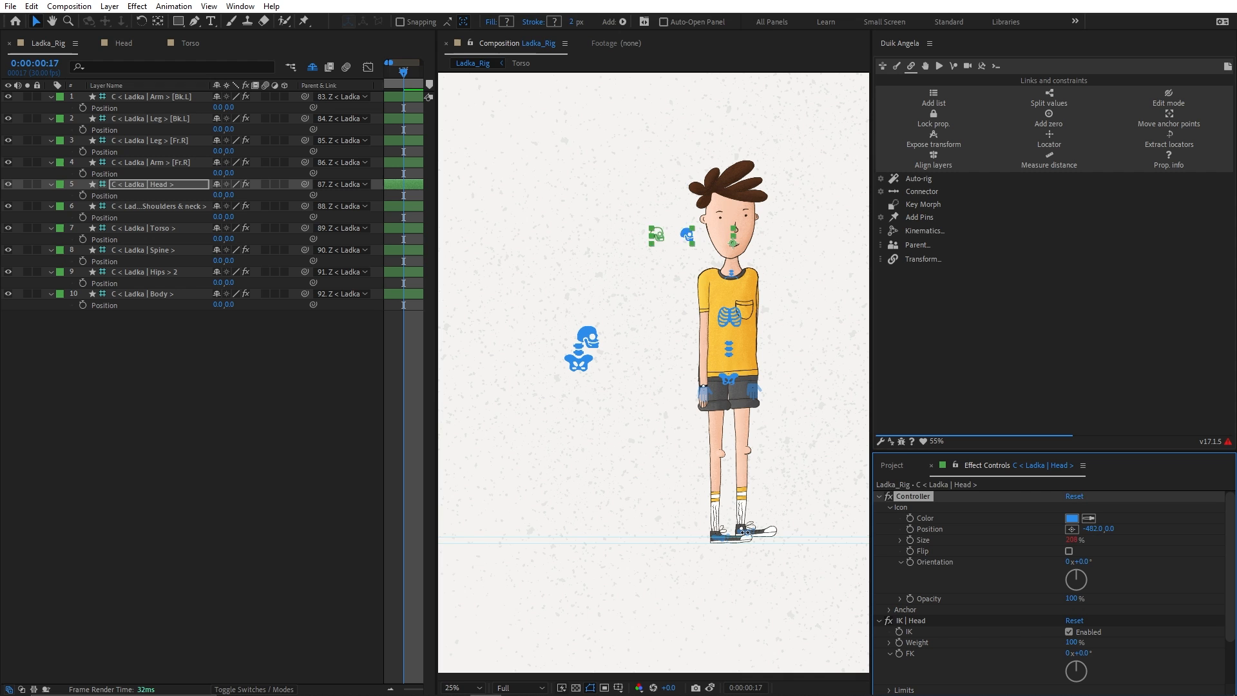
left_click_drag(745, 533, 474, 532)
left_click(1071, 540)
type("300")
key("Return")
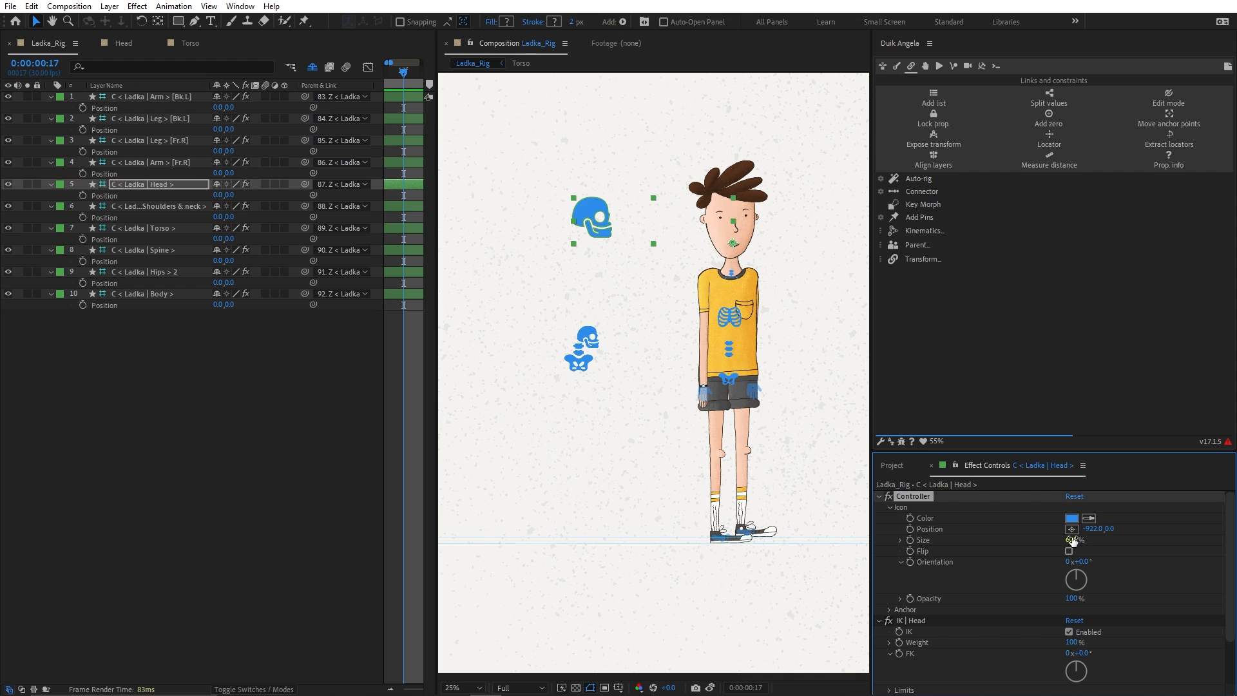
left_click_drag(1088, 529, 1066, 529)
left_click_drag(715, 241, 662, 251)
left_click(663, 251)
left_click(536, 232)
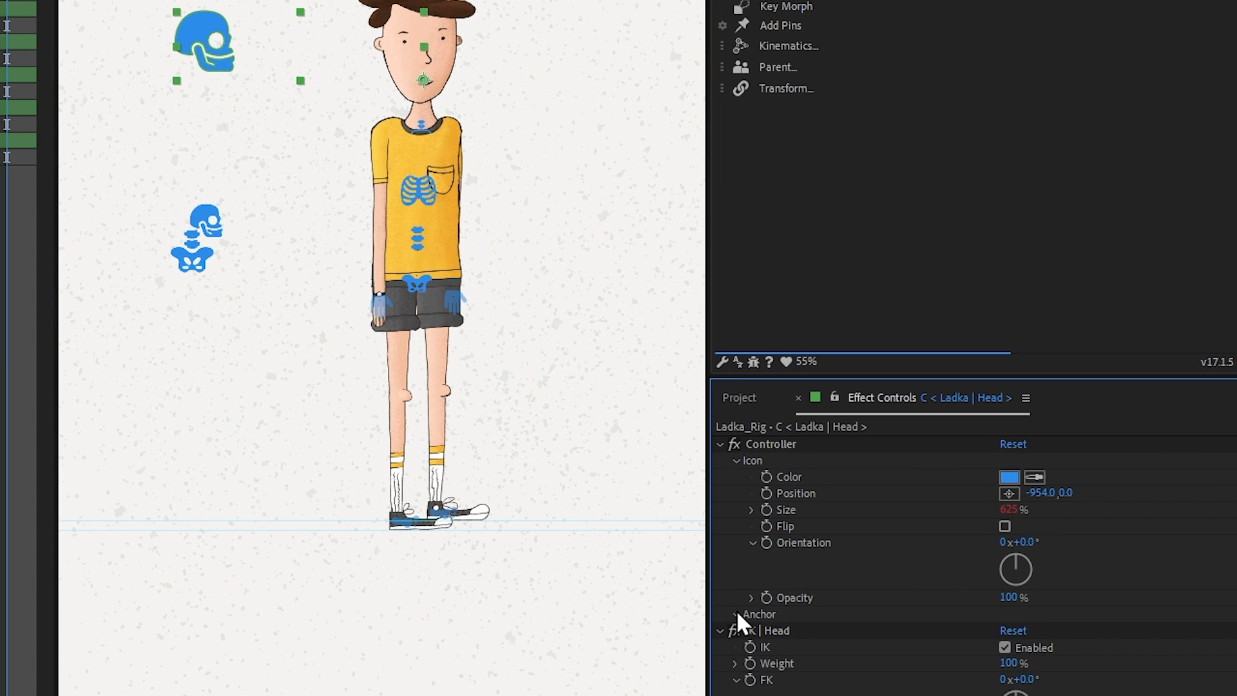
Set the Anchor size to 0% on the Head and Body controllers
left_click(890, 609)
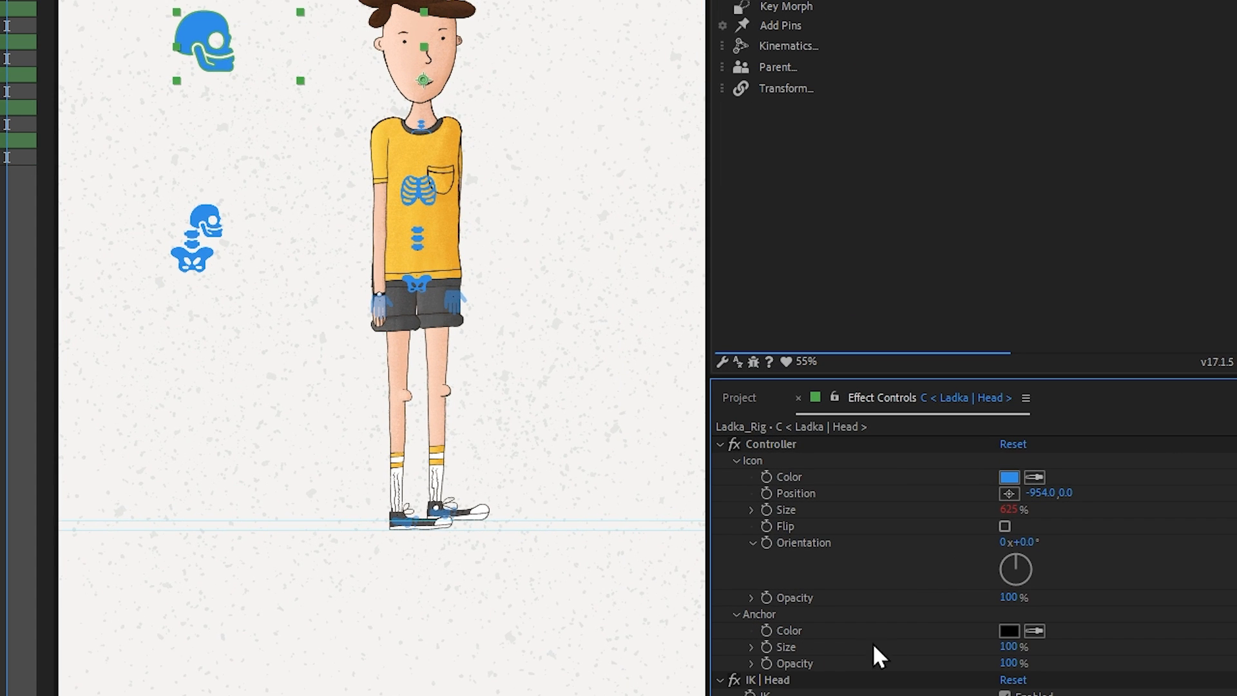
left_click_drag(941, 643, 852, 639)
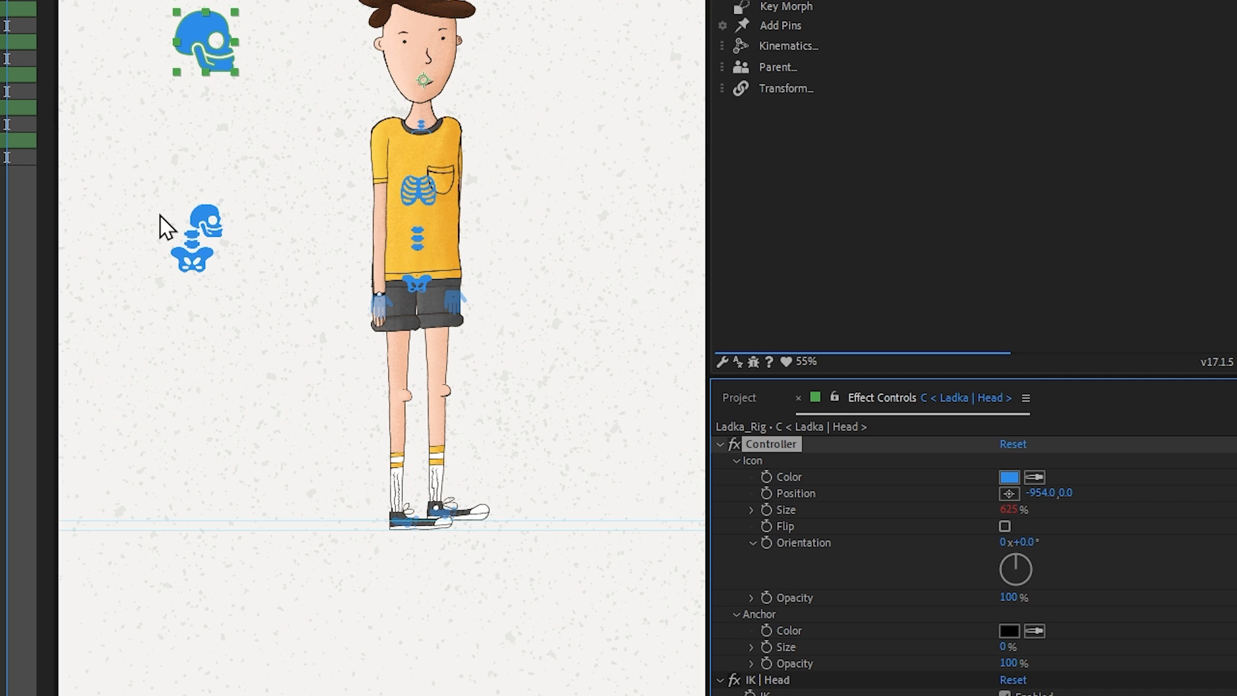
left_click(183, 237)
left_click(736, 614)
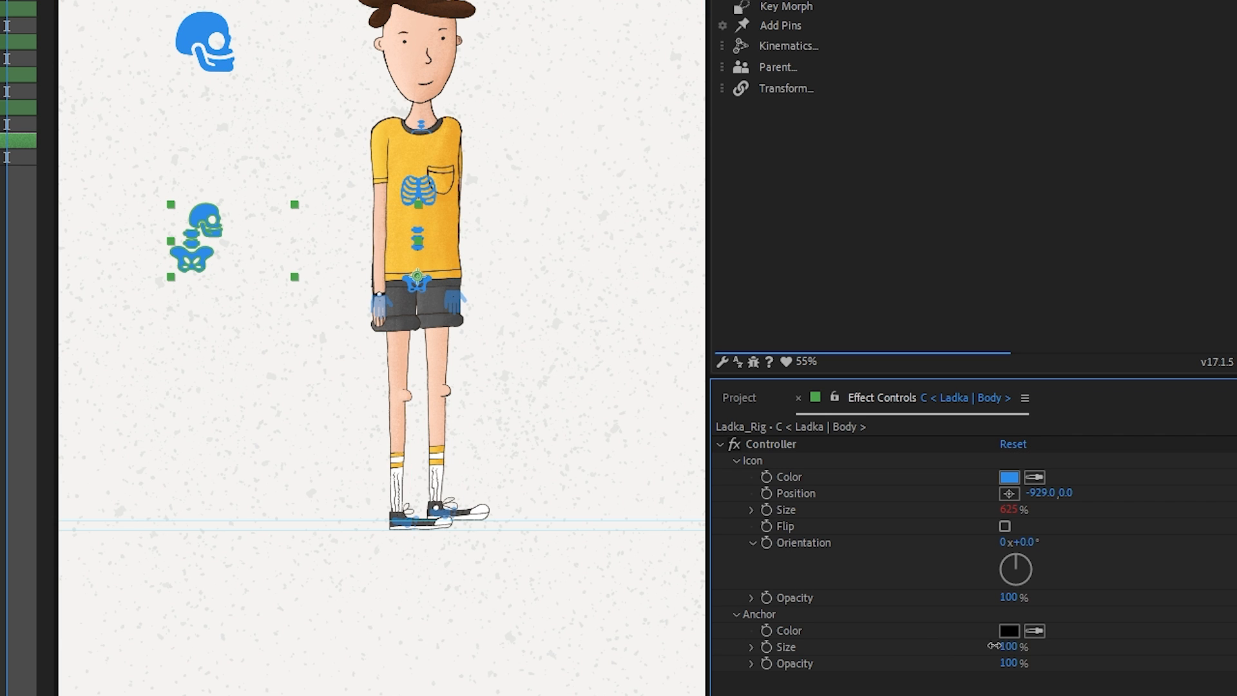
left_click_drag(994, 645, 786, 640)
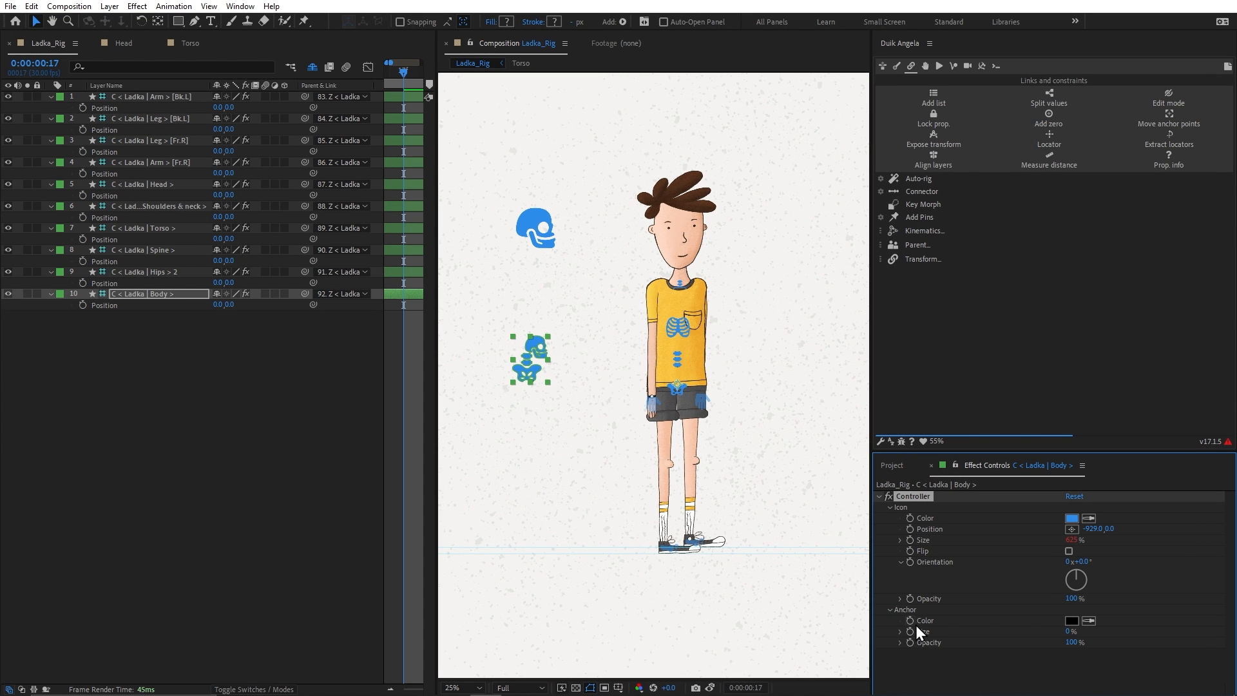
left_click(547, 483)
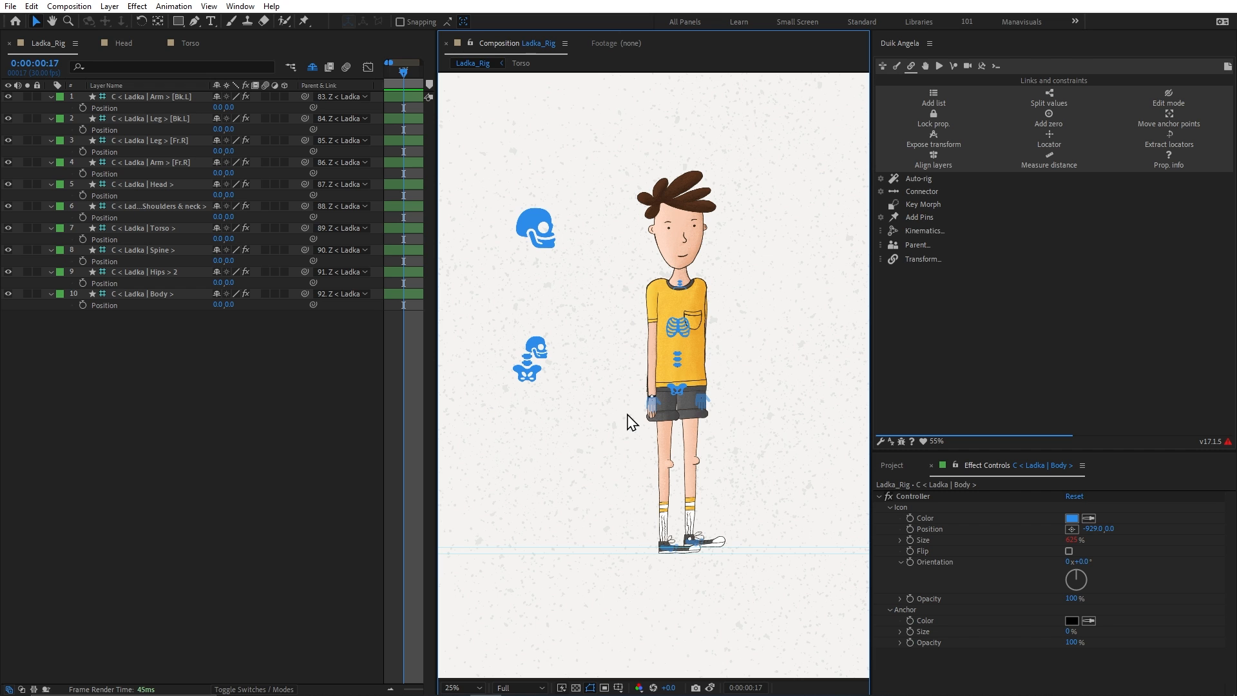
Duplicate the Ladka_Rig composition, name the copy Ladka_Rig Walking, and open it
left_click(888, 464)
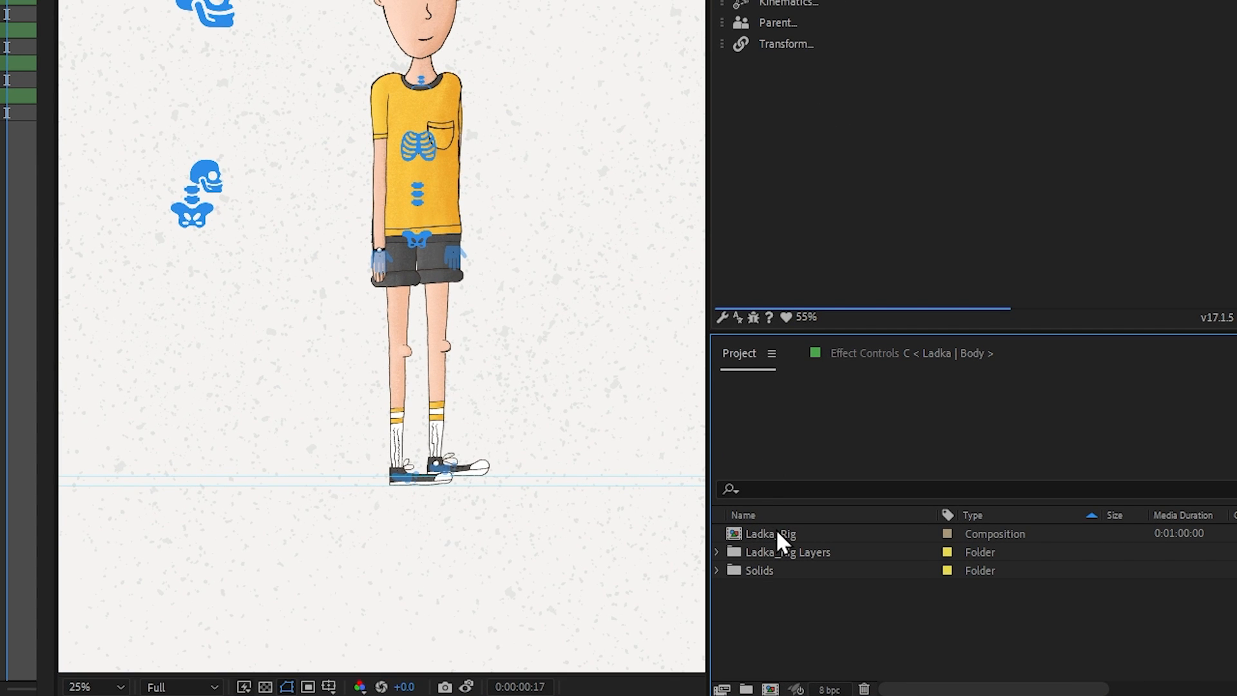
left_click(777, 532)
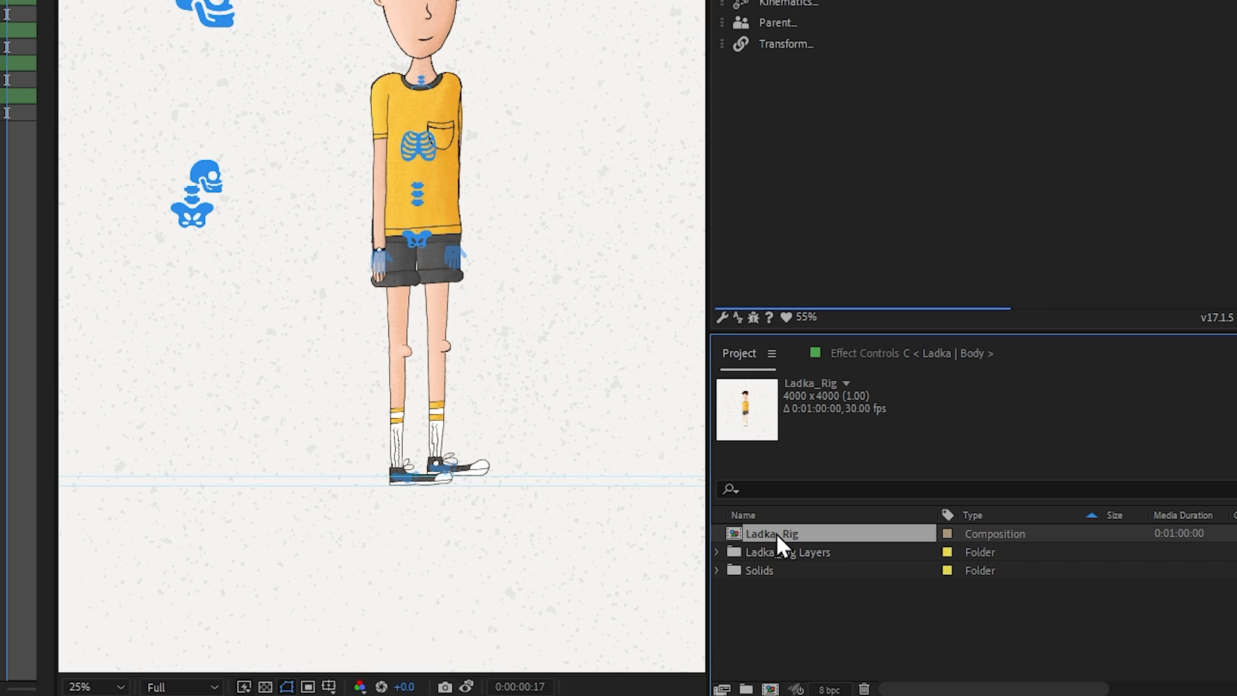
key("ctrl+d")
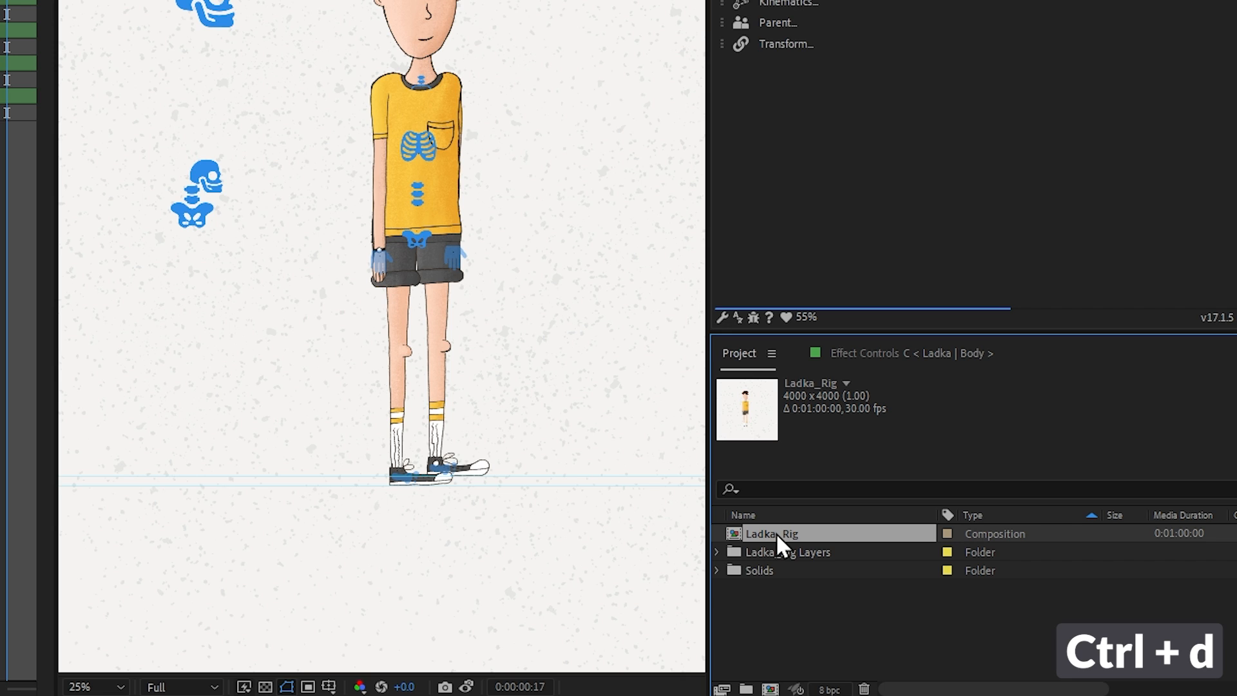
left_click(838, 553)
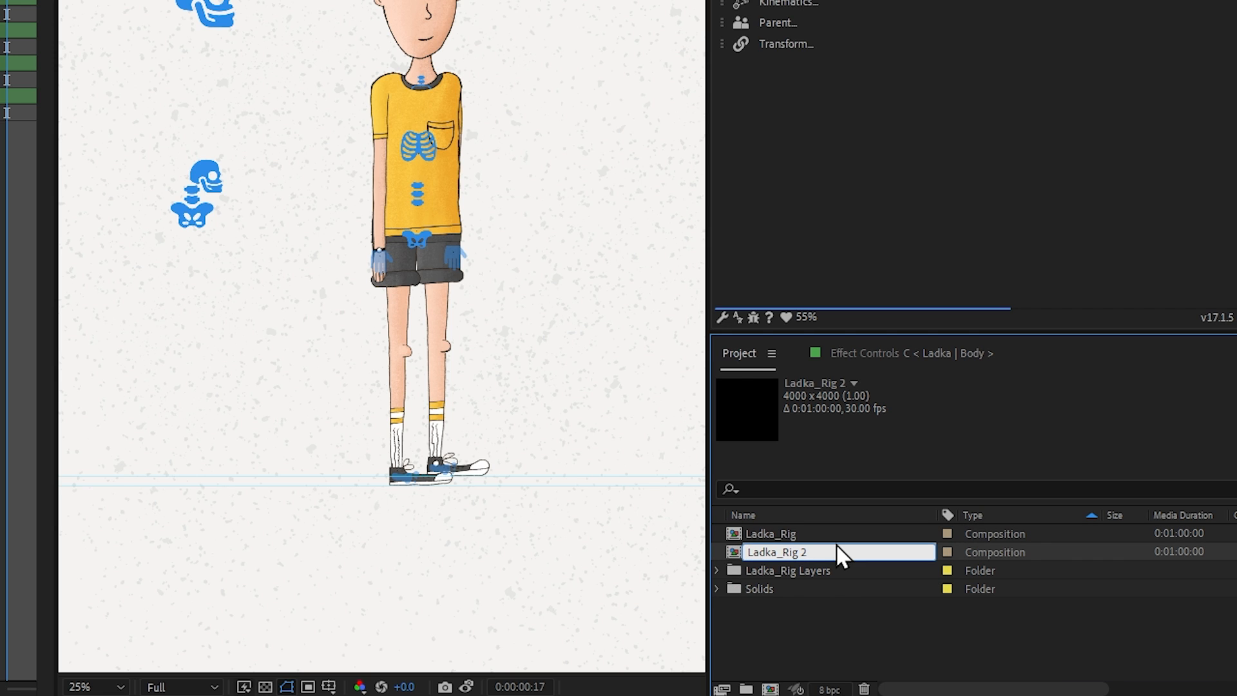
key("Return")
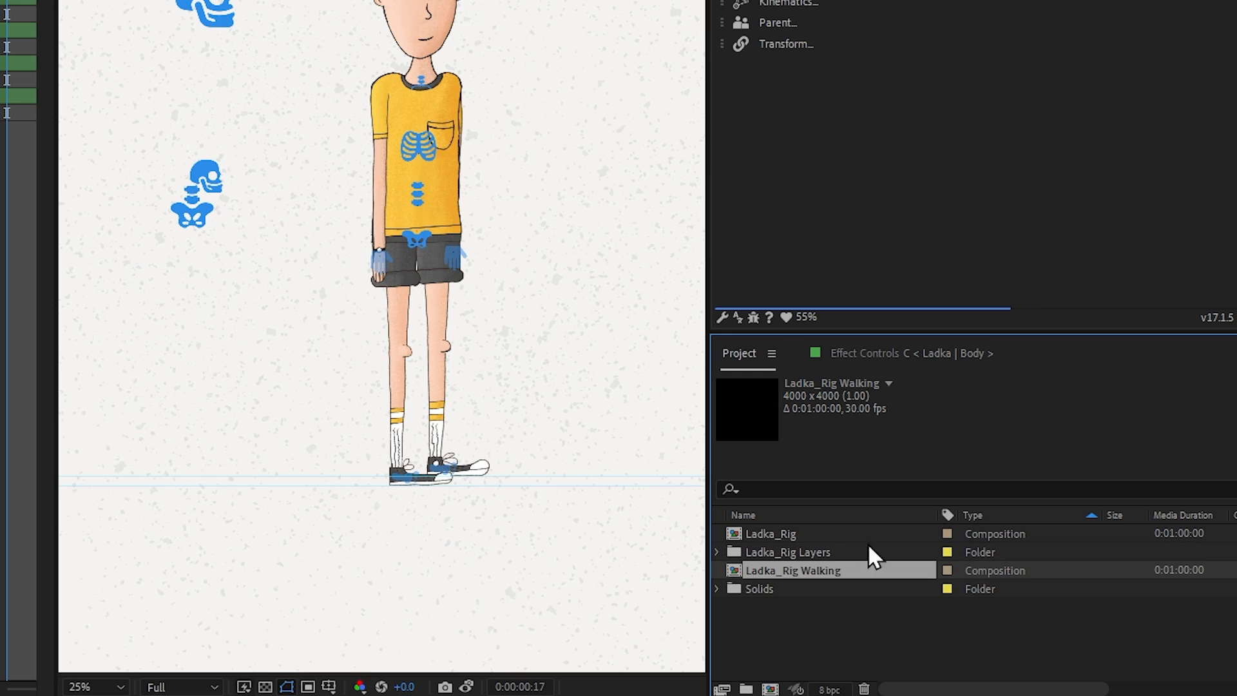
left_click(946, 516)
double_click(785, 587)
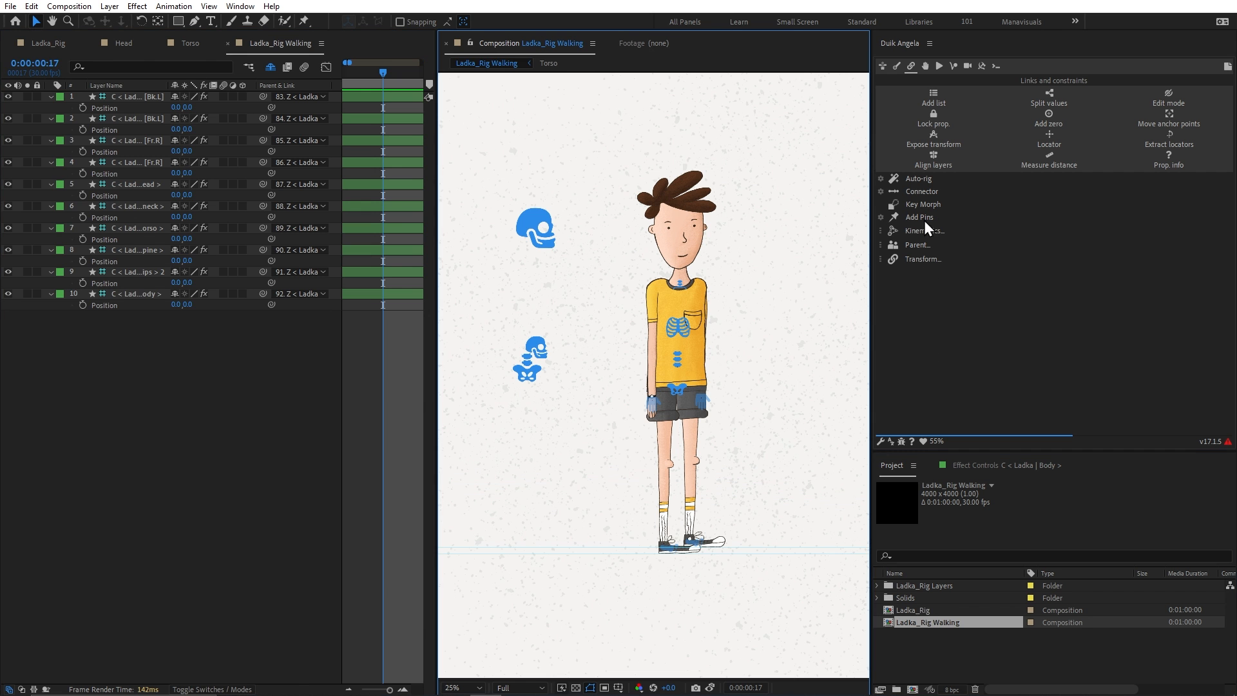
Select all the character's controllers and apply Duik's Walk/Run cycle with the detected body part assignments
left_click(926, 67)
left_click(932, 101)
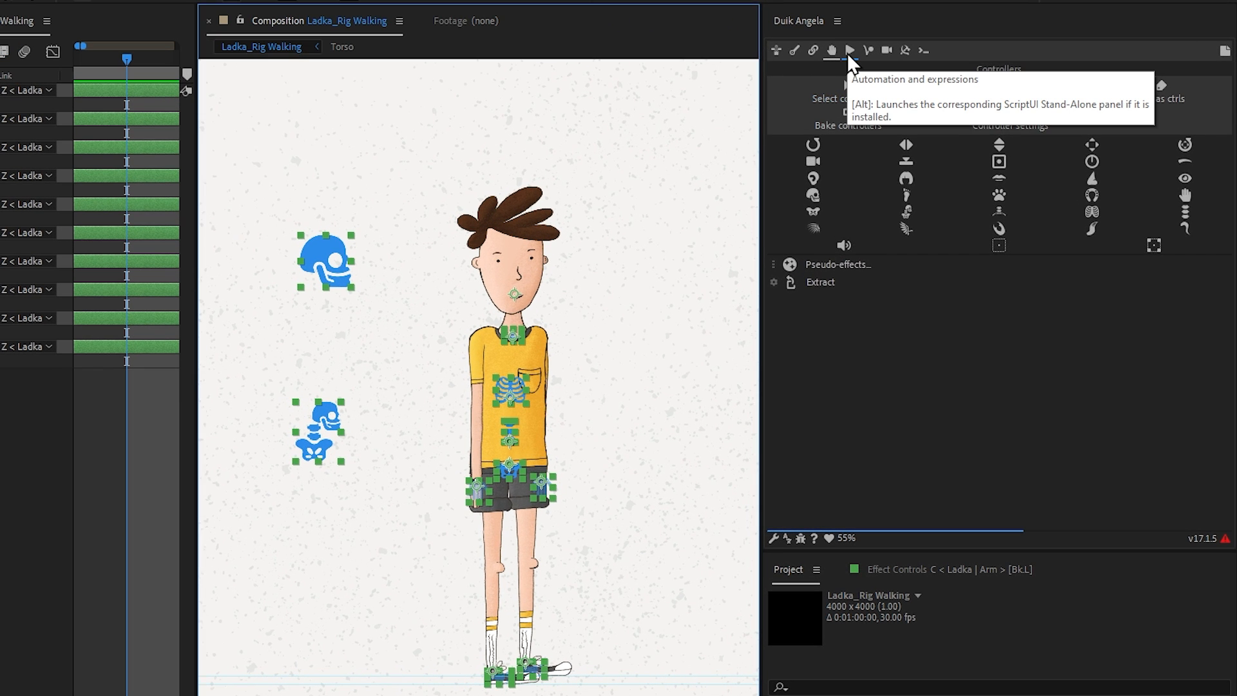
left_click(938, 67)
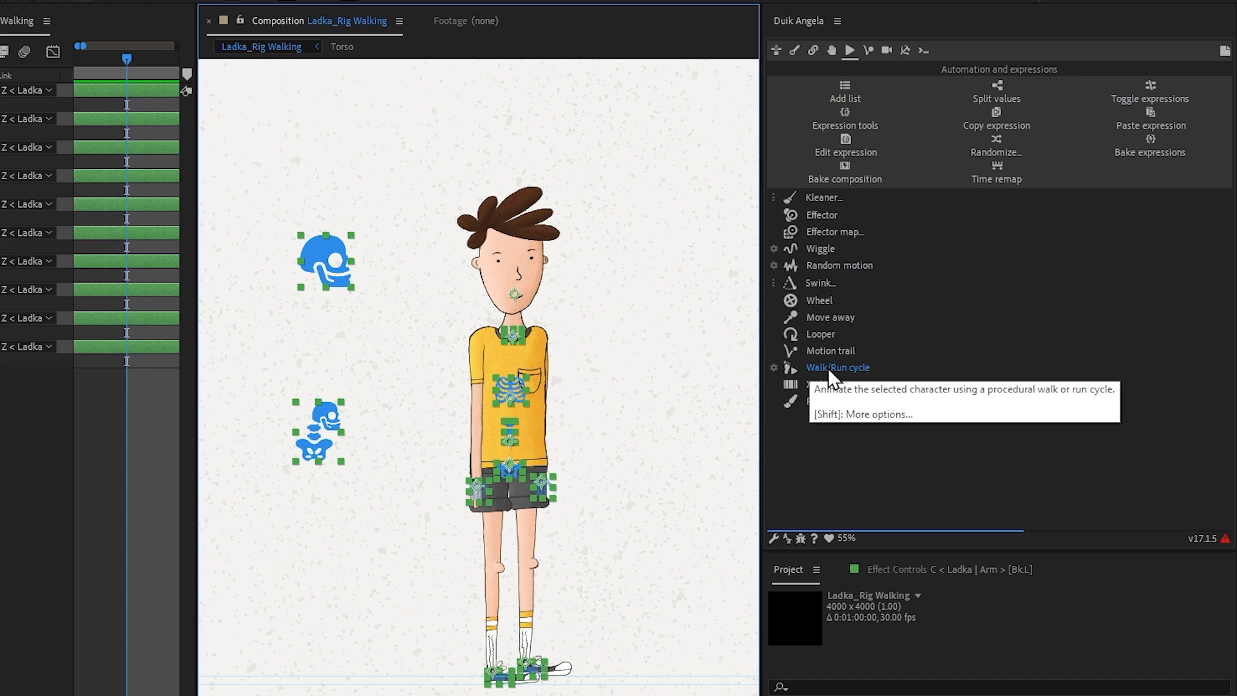
left_click(773, 368)
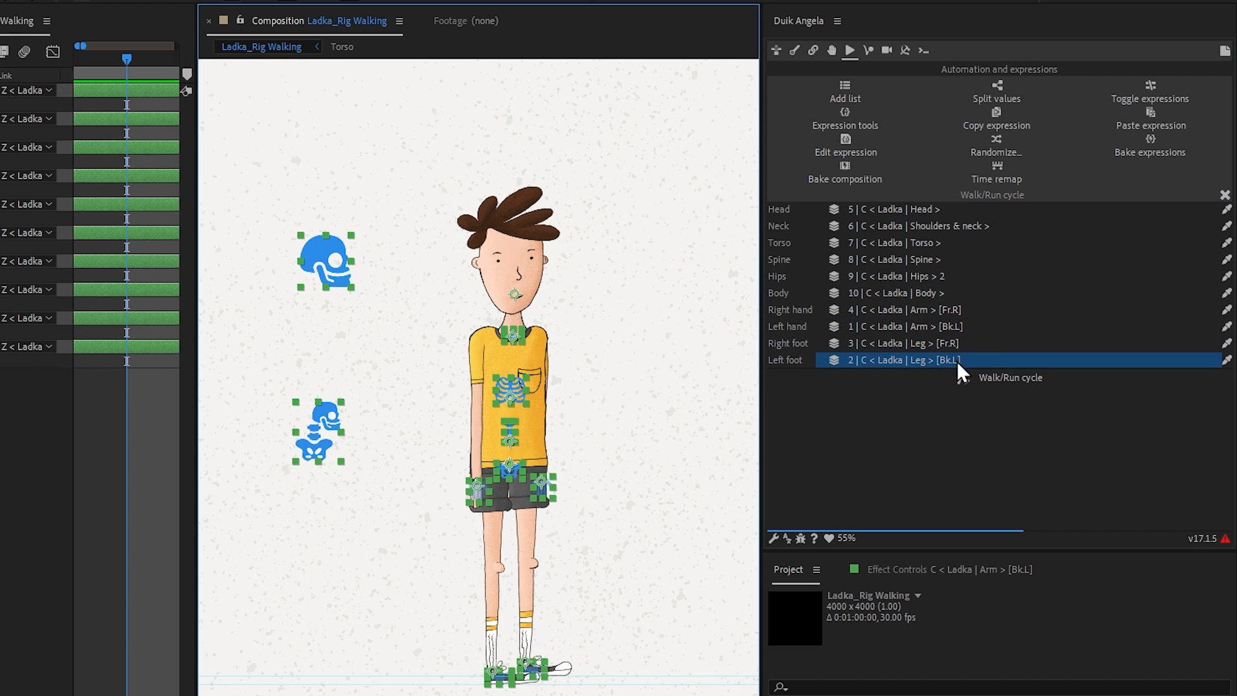
left_click(997, 377)
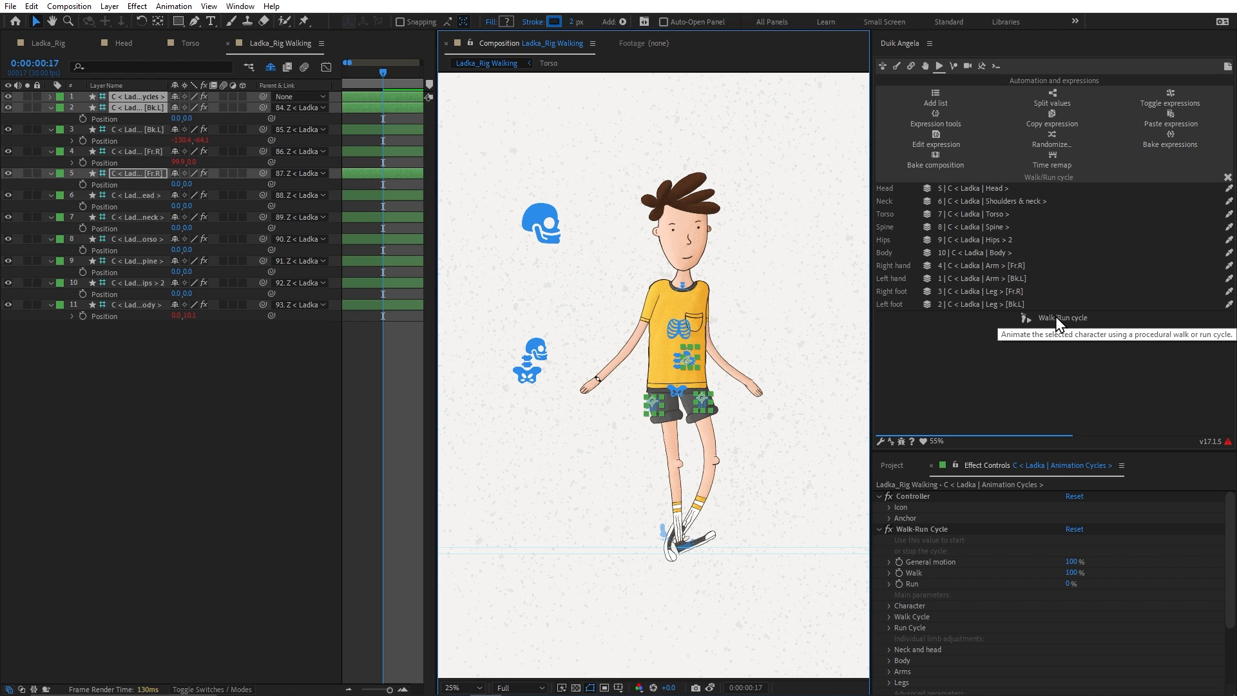
left_click(828, 366)
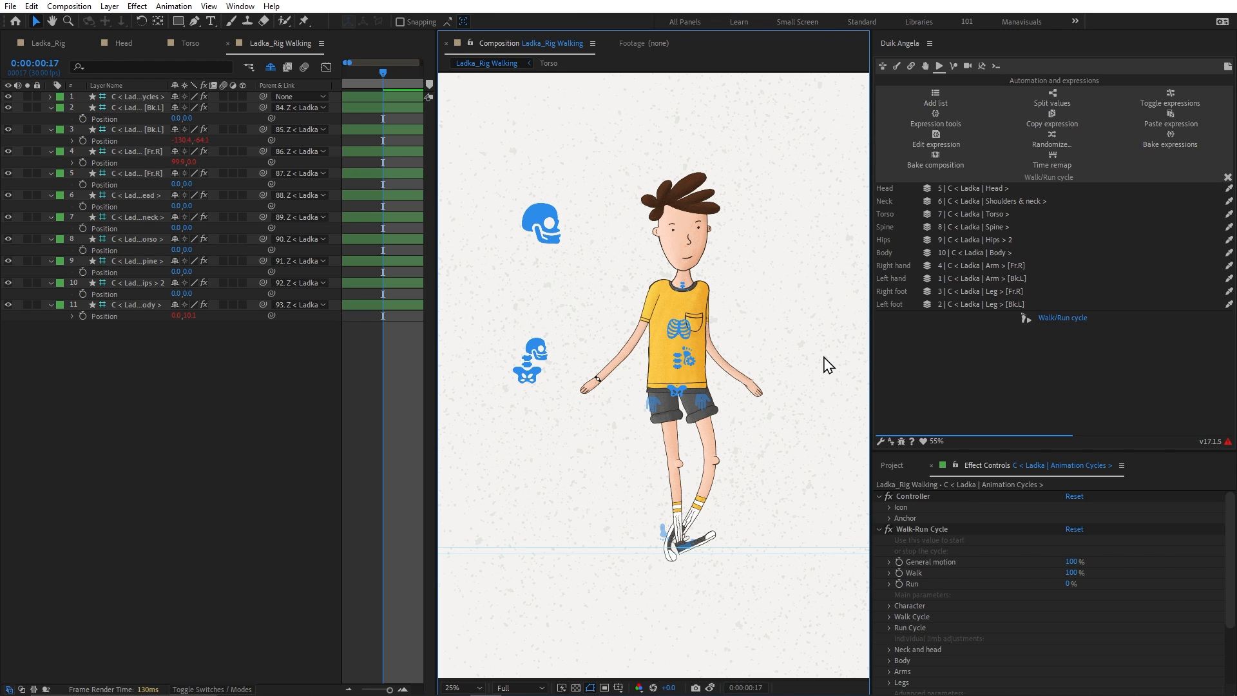
Move the Animation Cycles controller off the character's shirt to the empty area below the Body controller icon
left_click(145, 96)
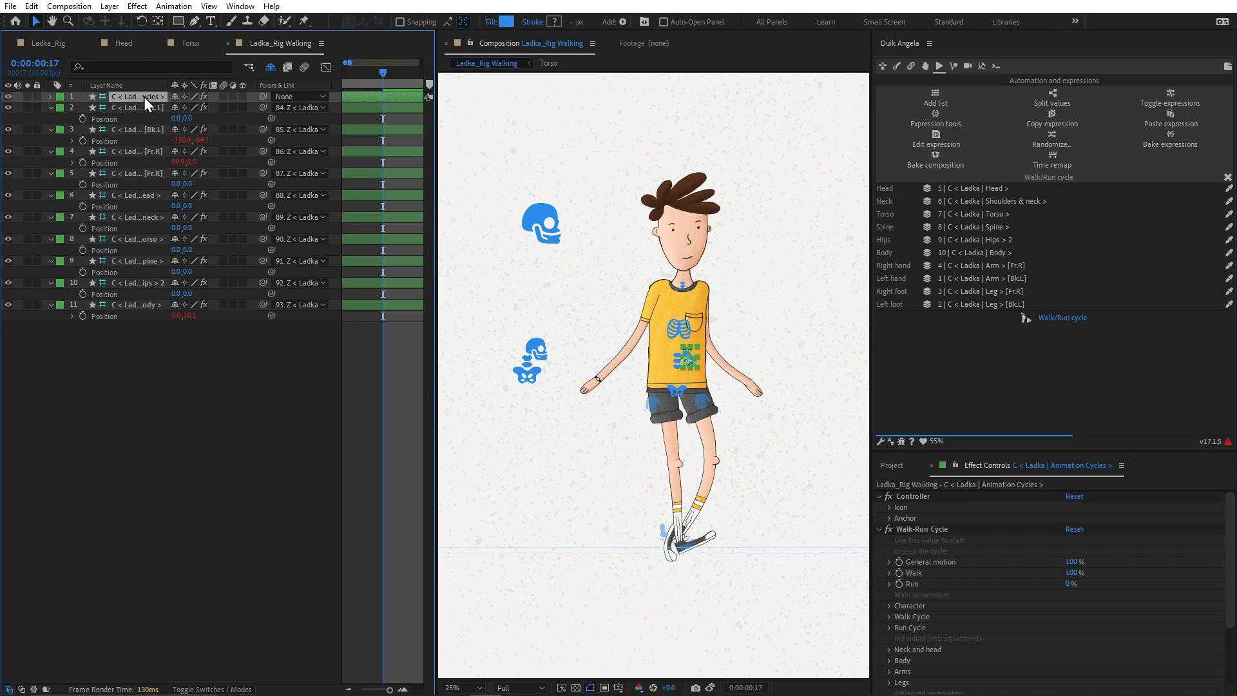
left_click_drag(691, 354, 544, 449)
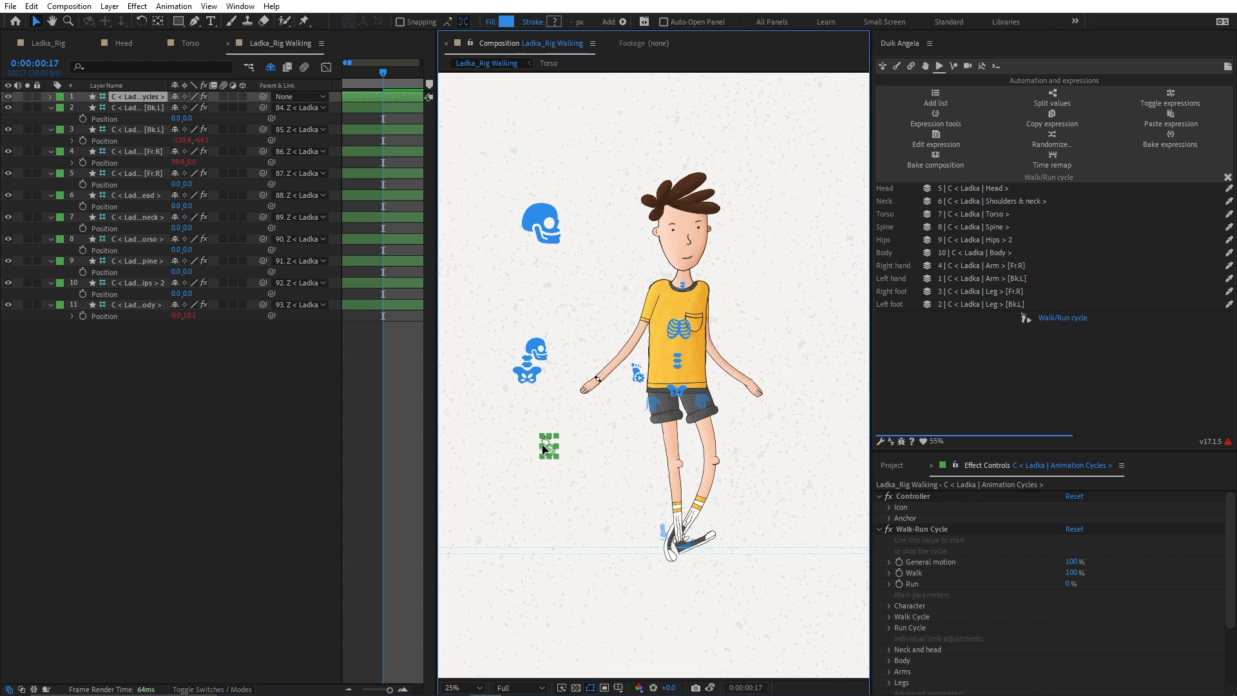
left_click(593, 440)
Shorten the work area to about the first second and play back the walk cycle
scroll(361, 126, "left", 5)
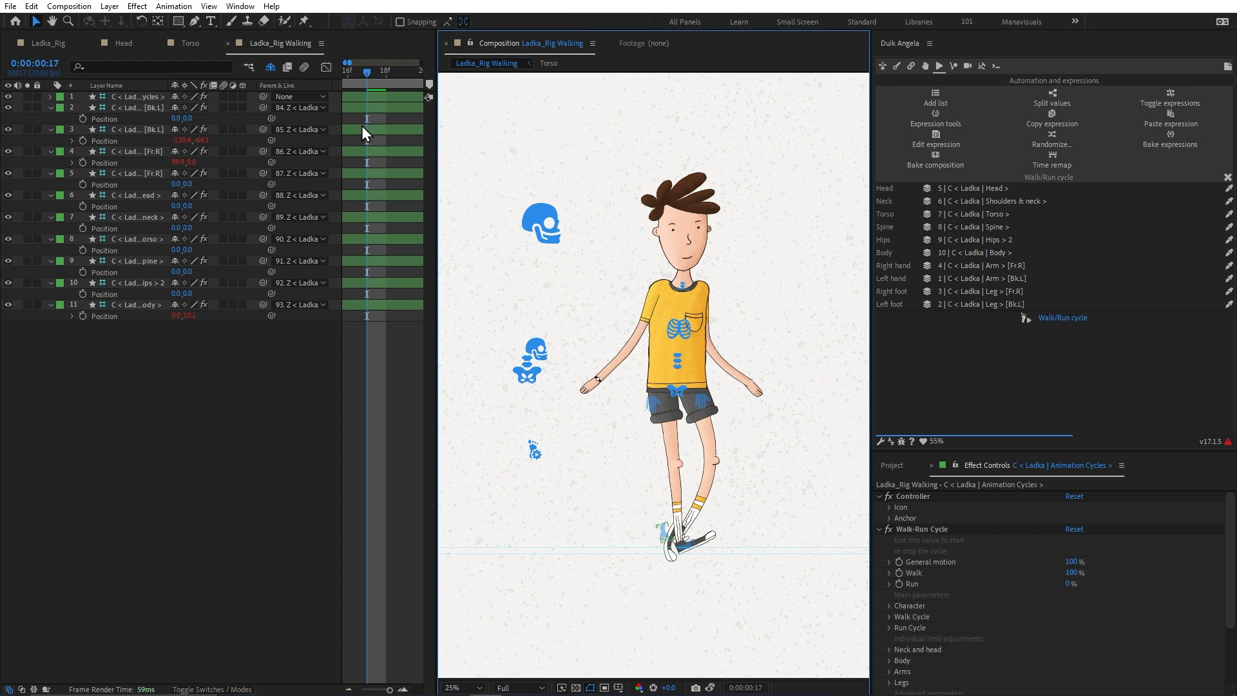
scroll(353, 90, "down", 3)
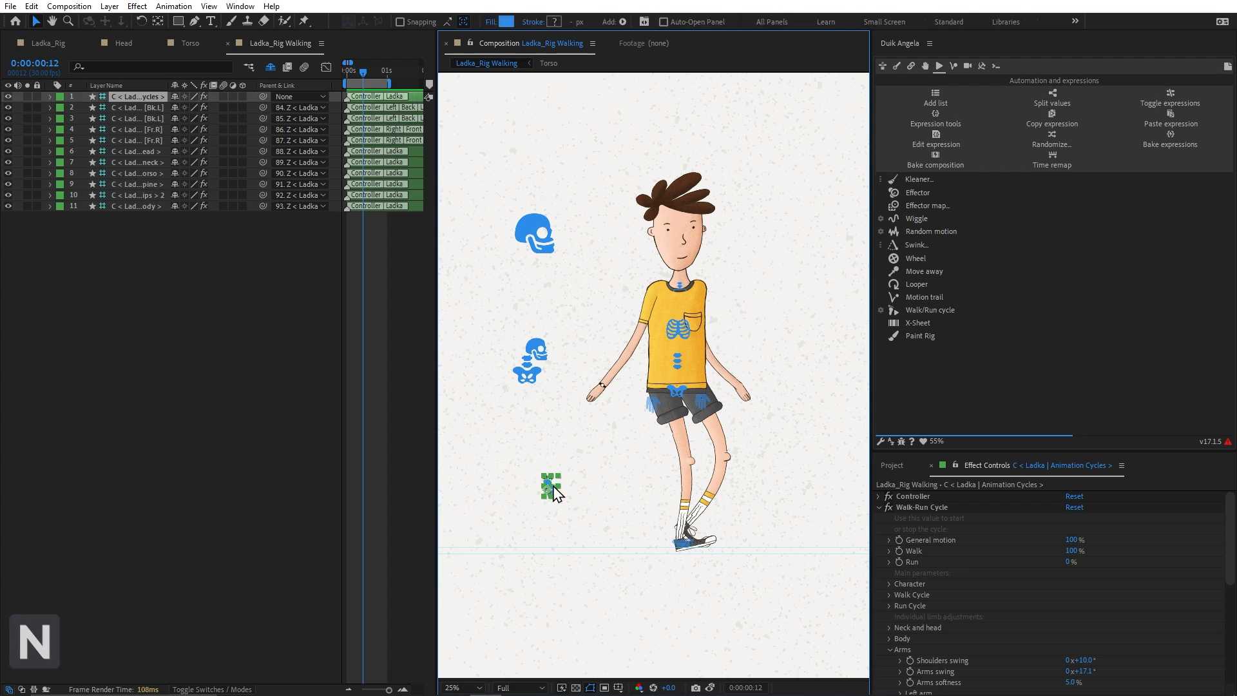
key("space")
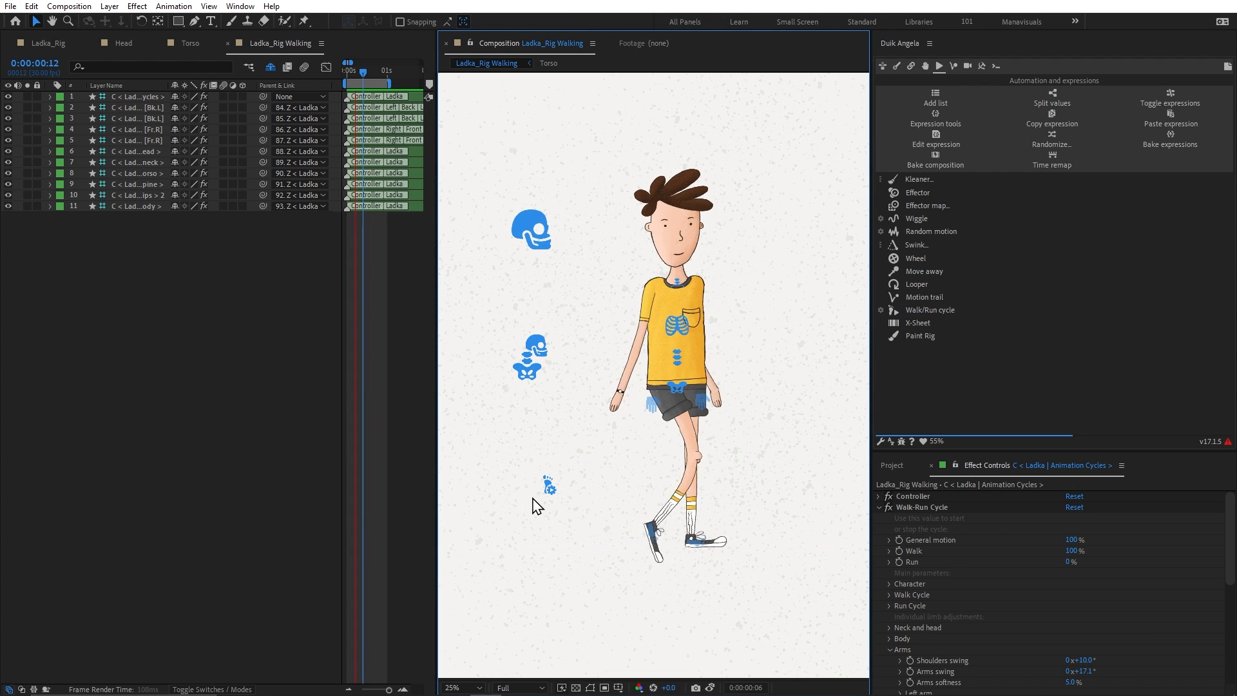
Remove the keyframes from the front right arm's FK Upper, Lower and End rotations, readjust Upper, bend Lower forward, and preview the walk
left_click(549, 488)
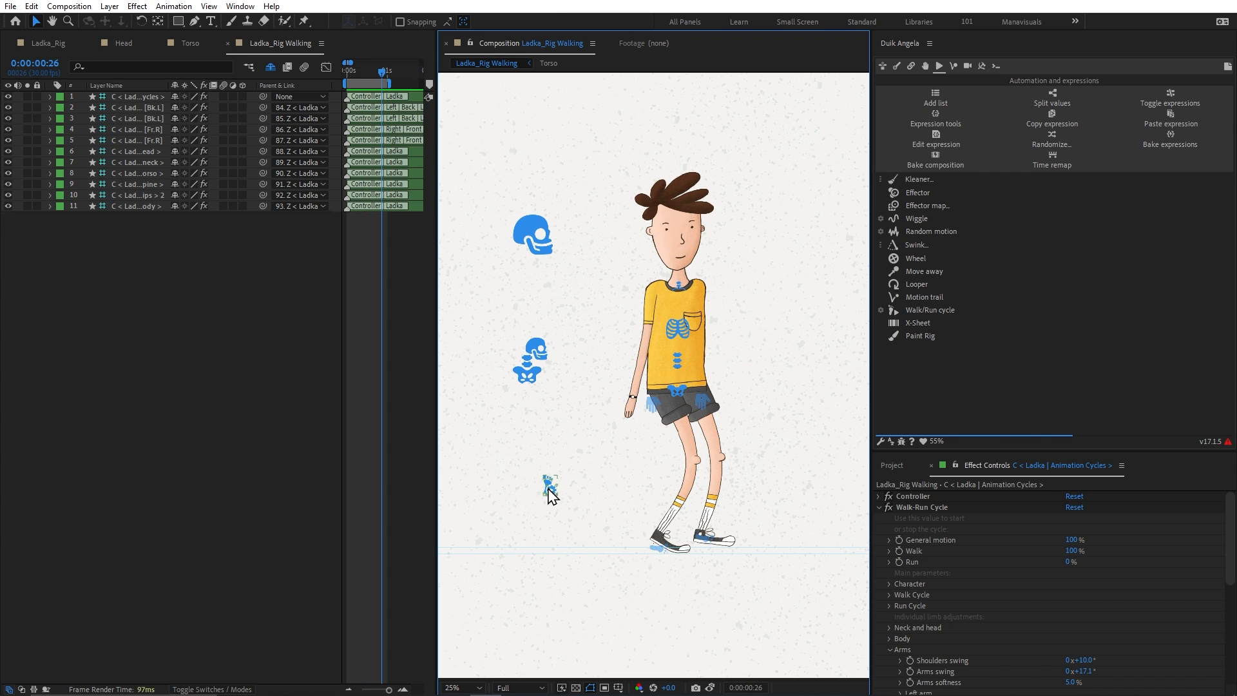
left_click(653, 406)
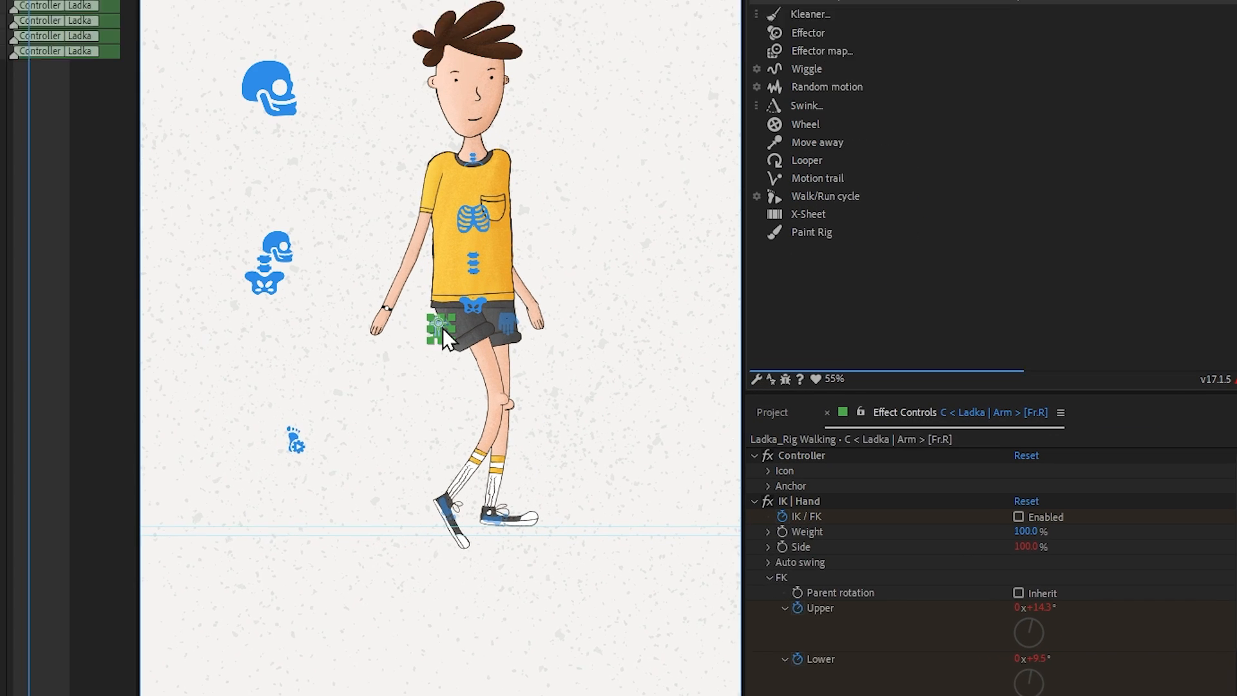
scroll(891, 522, "down", 1)
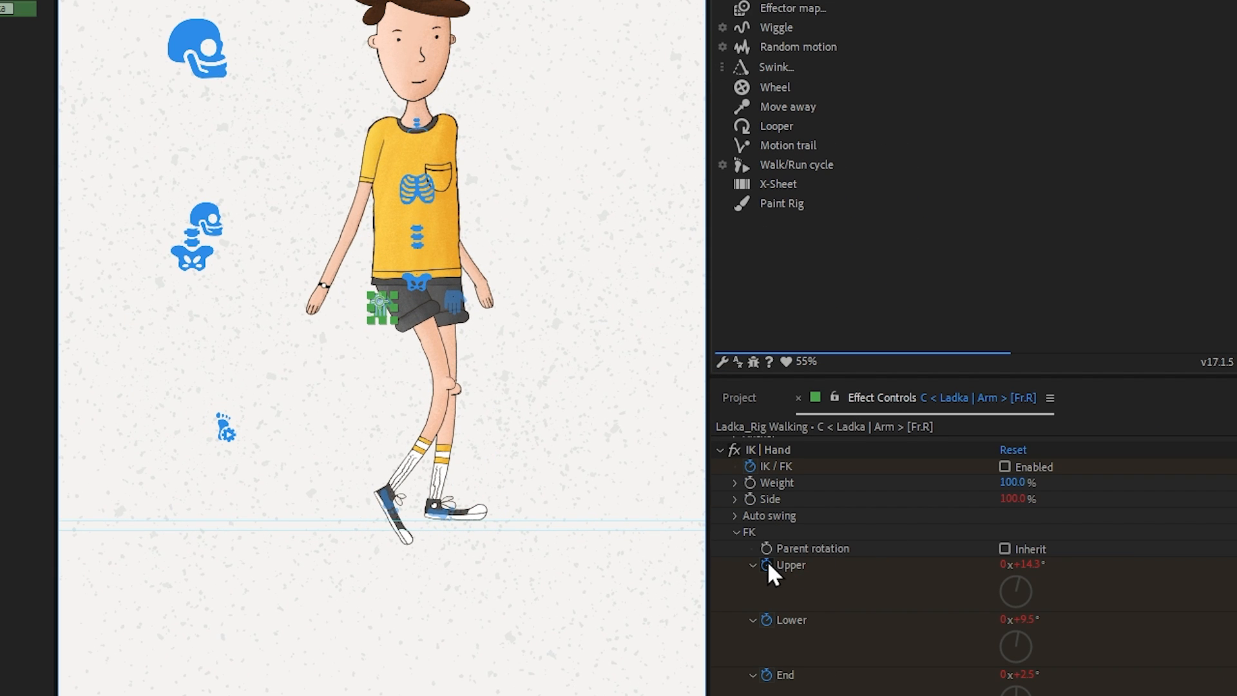
left_click(766, 686)
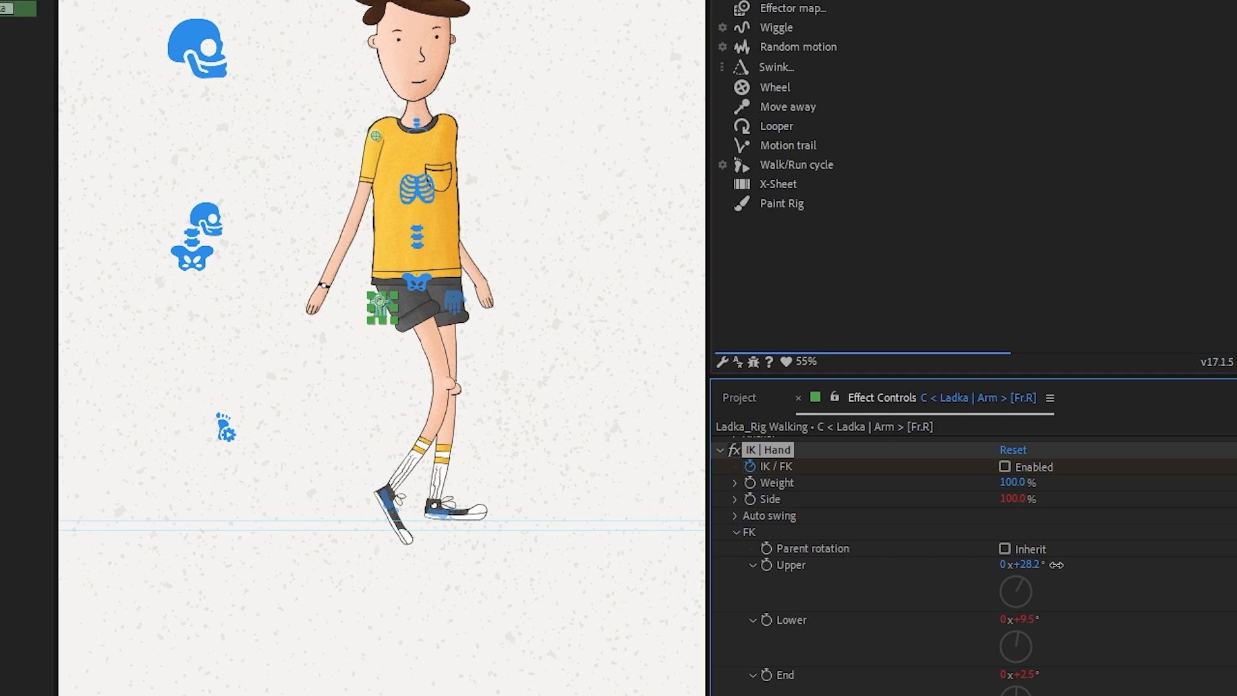
left_click_drag(1056, 564, 1014, 567)
mouse_move(1025, 619)
left_mouse_down()
mouse_move(1005, 588)
mouse_move(1039, 609)
left_mouse_up()
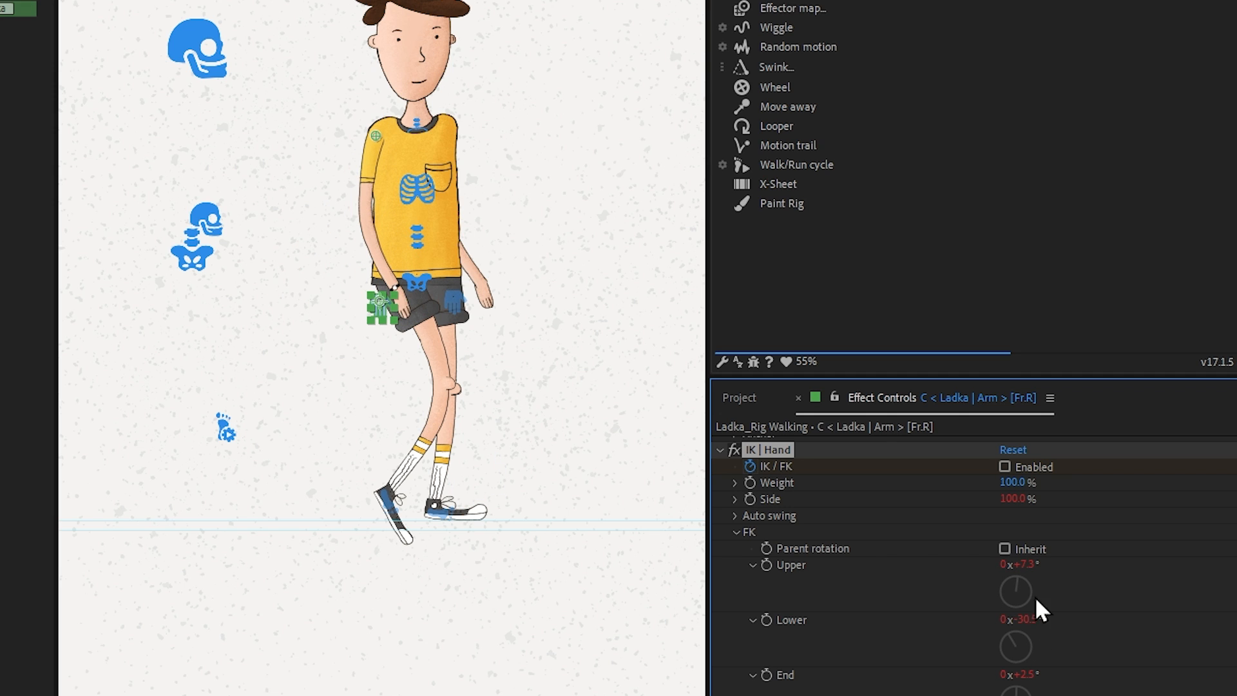
key("space")
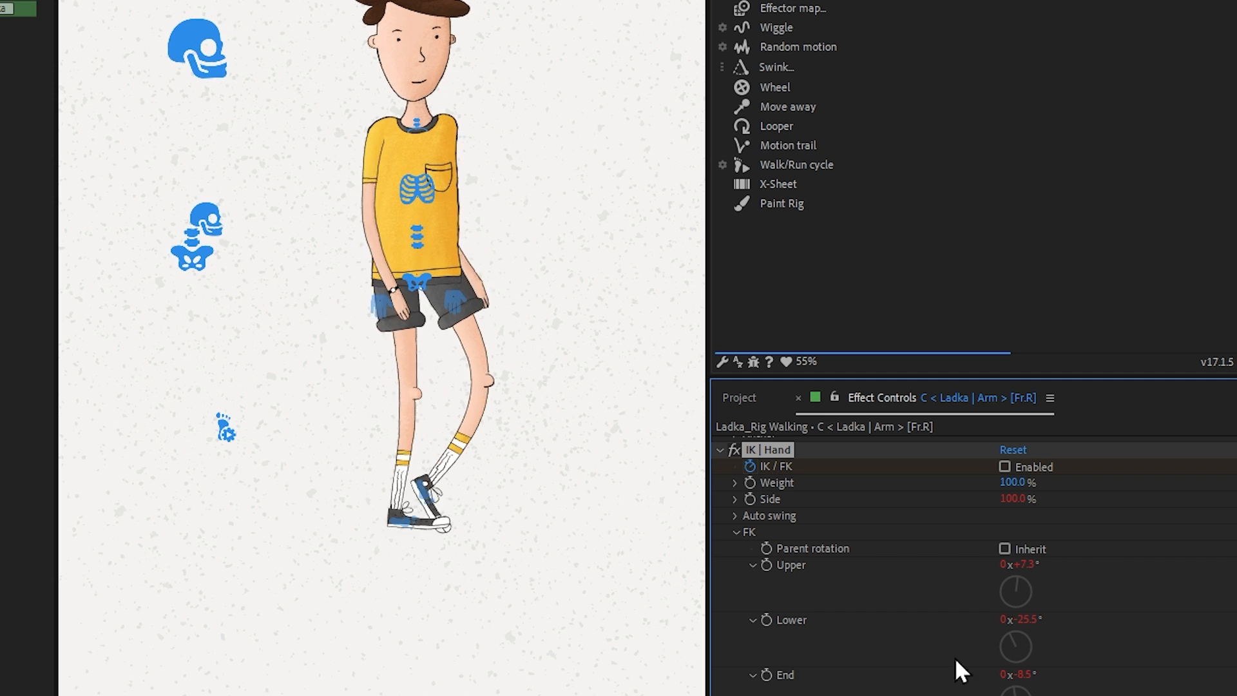
Remove the keyframes from the back left arm's FK rotations, readjust its Upper and Lower angles, and preview the walk
left_click(452, 301)
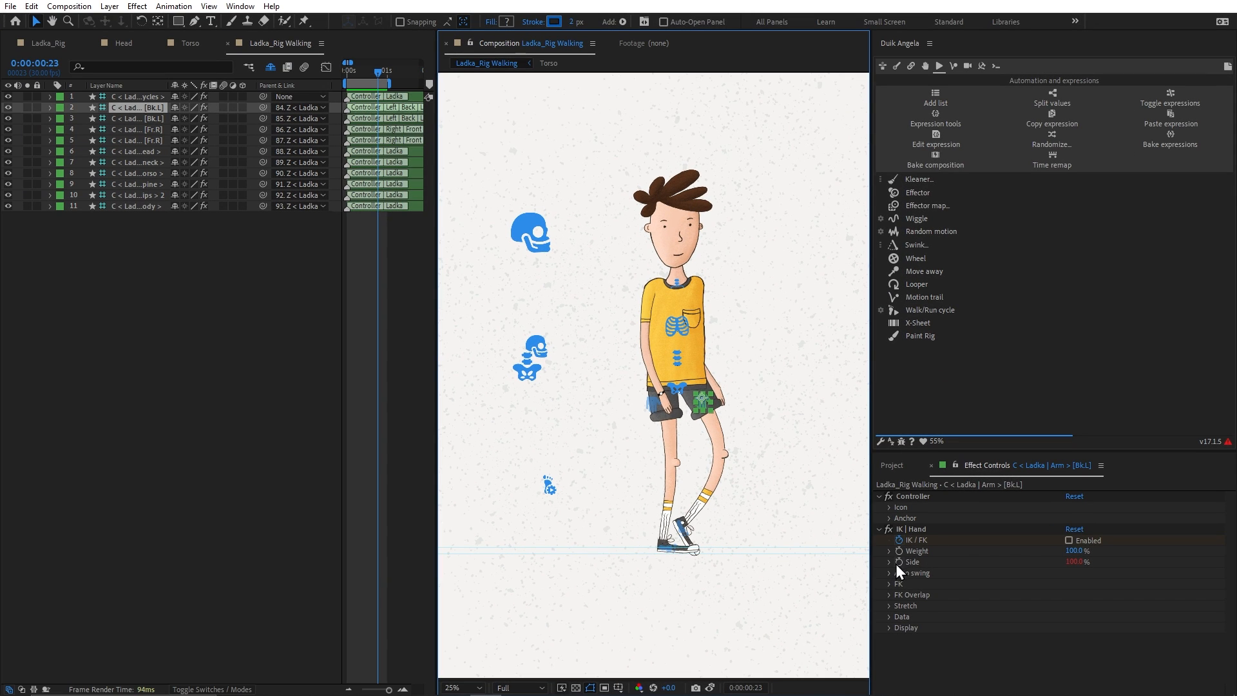
left_click(890, 584)
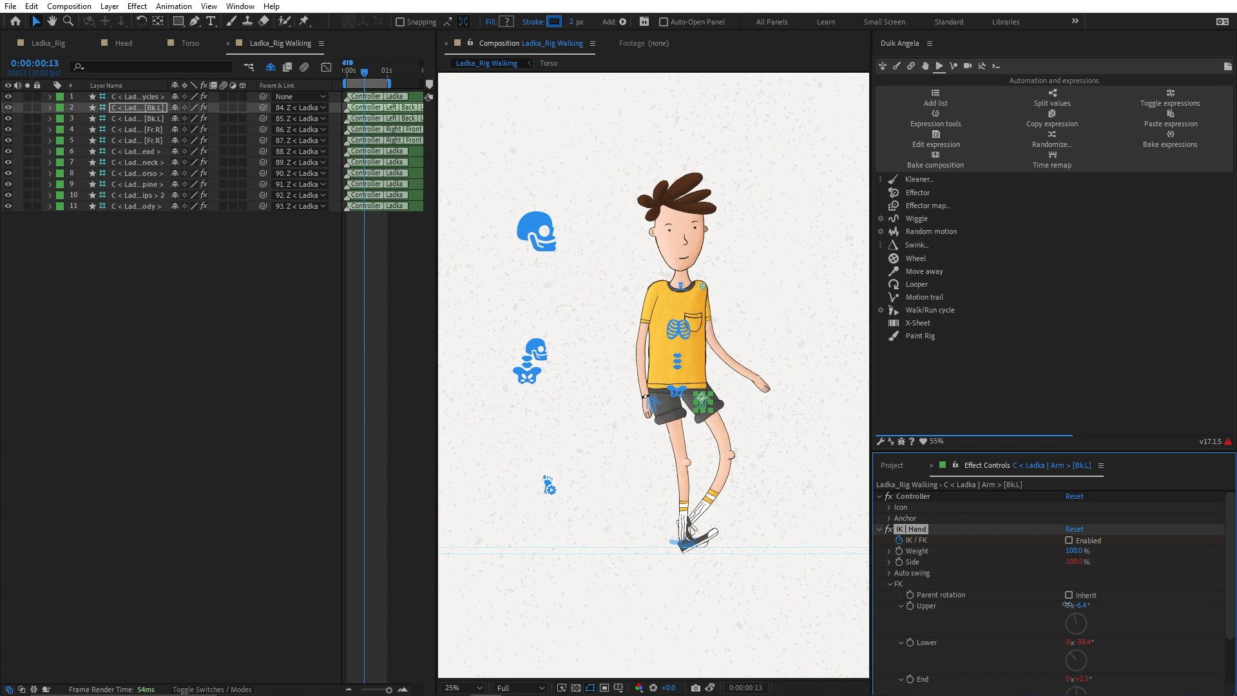
key("shift+Page_Up")
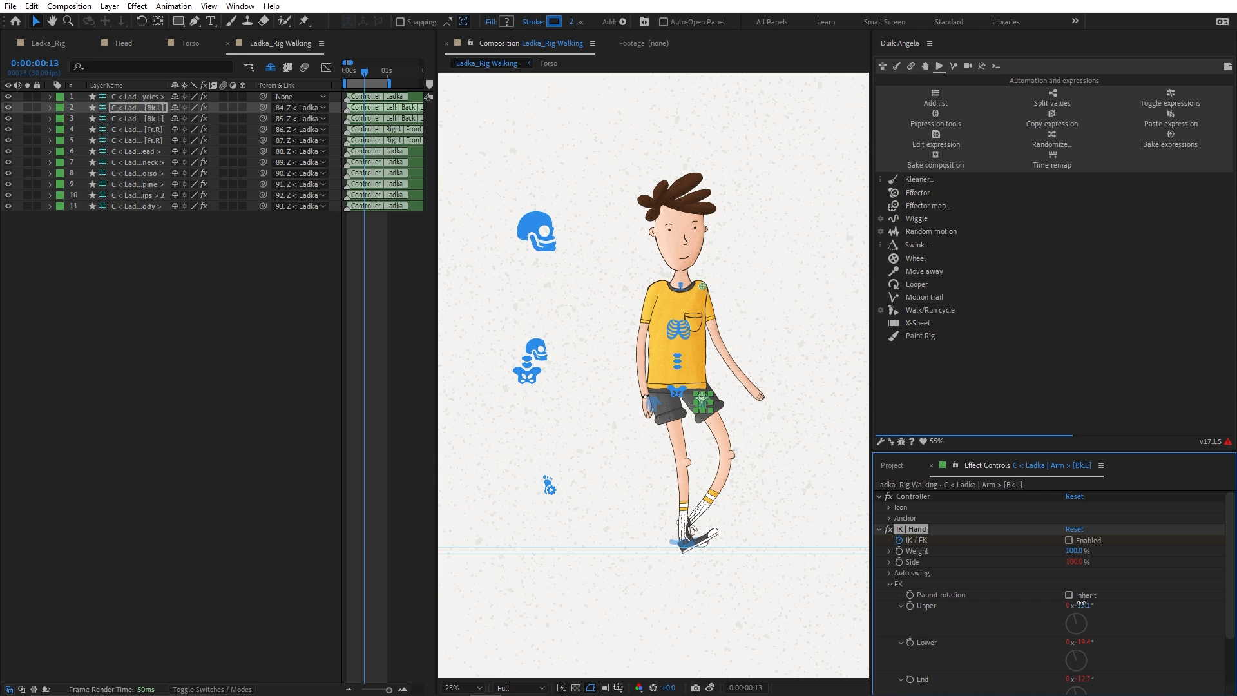
left_click_drag(1081, 603, 1108, 604)
left_click(366, 317)
key("space")
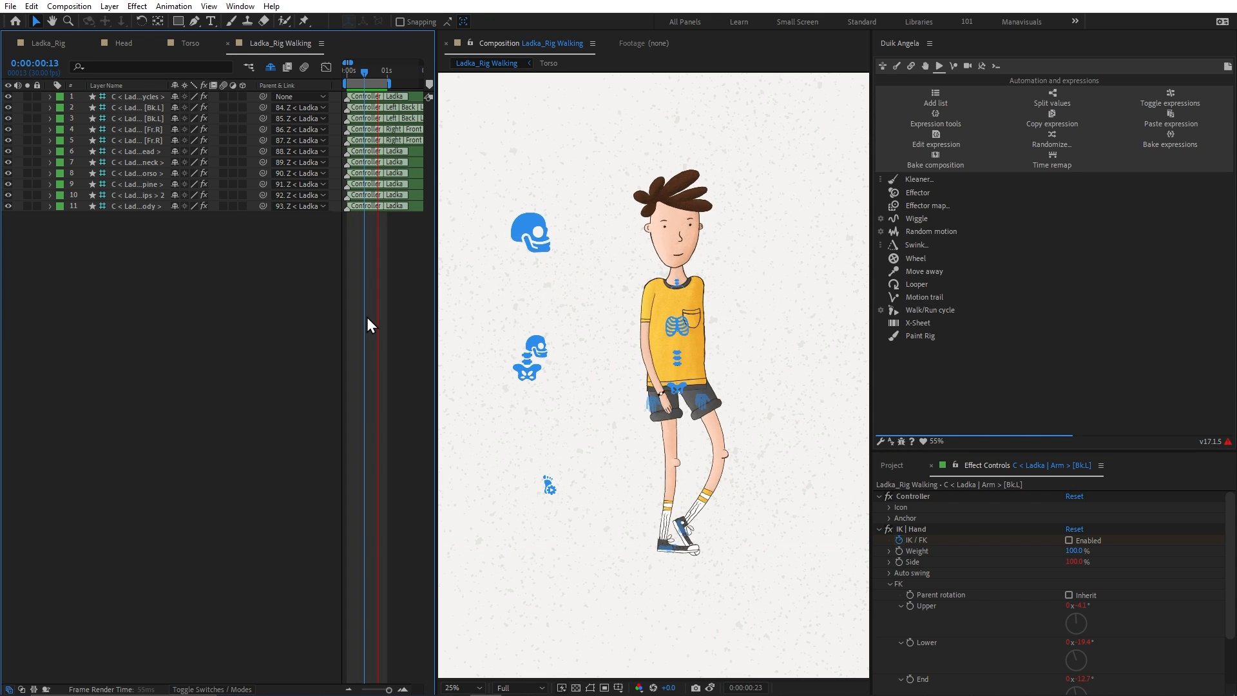
key("space")
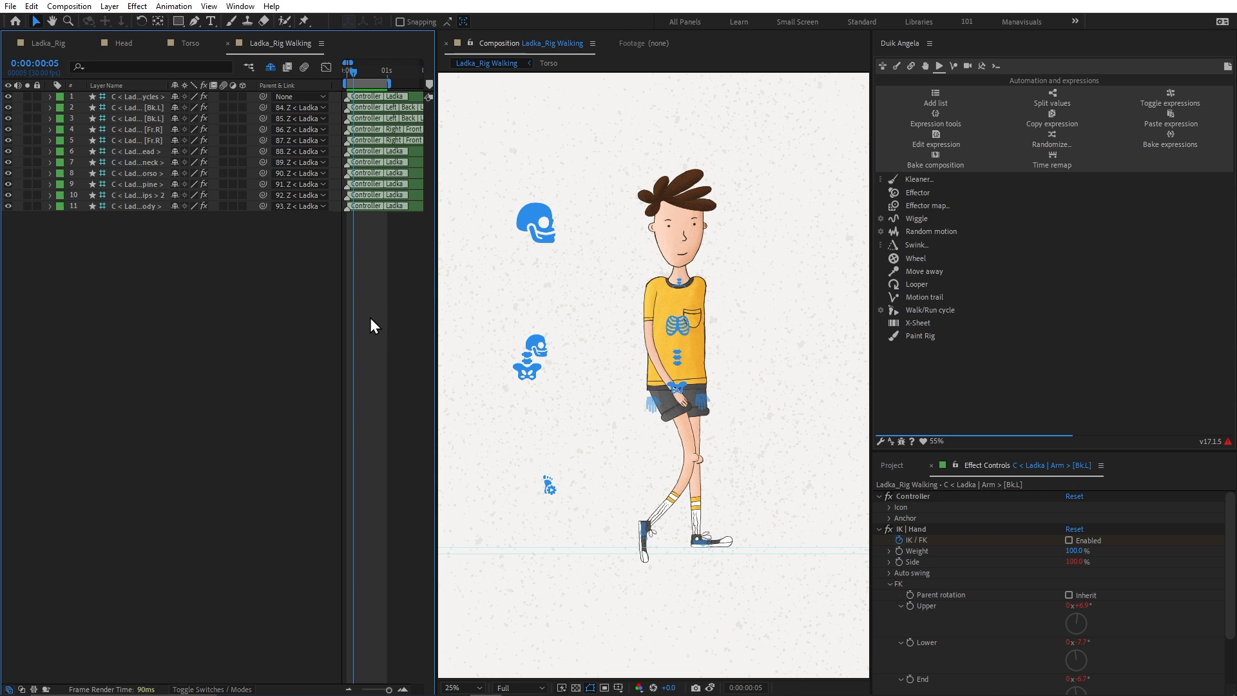
Set the Animation Cycles controller's Step amplitude to 250%
left_click(549, 487)
scroll(999, 550, "down", 4)
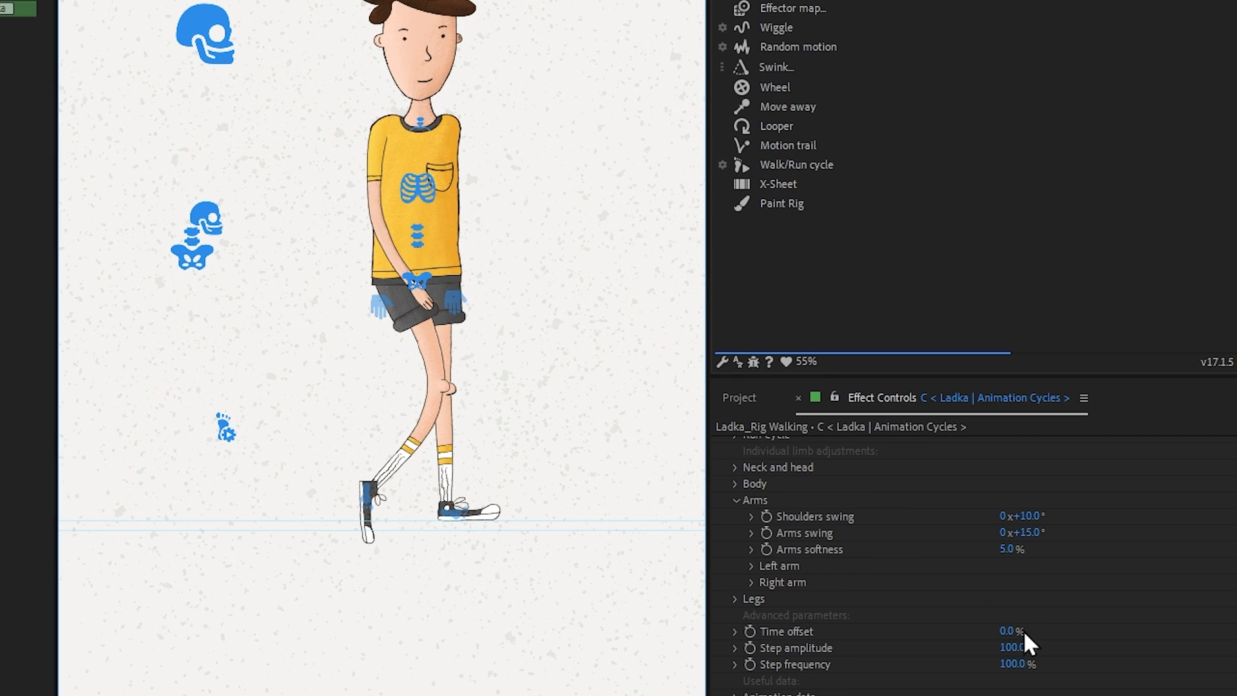
left_click_drag(1021, 650, 1064, 602)
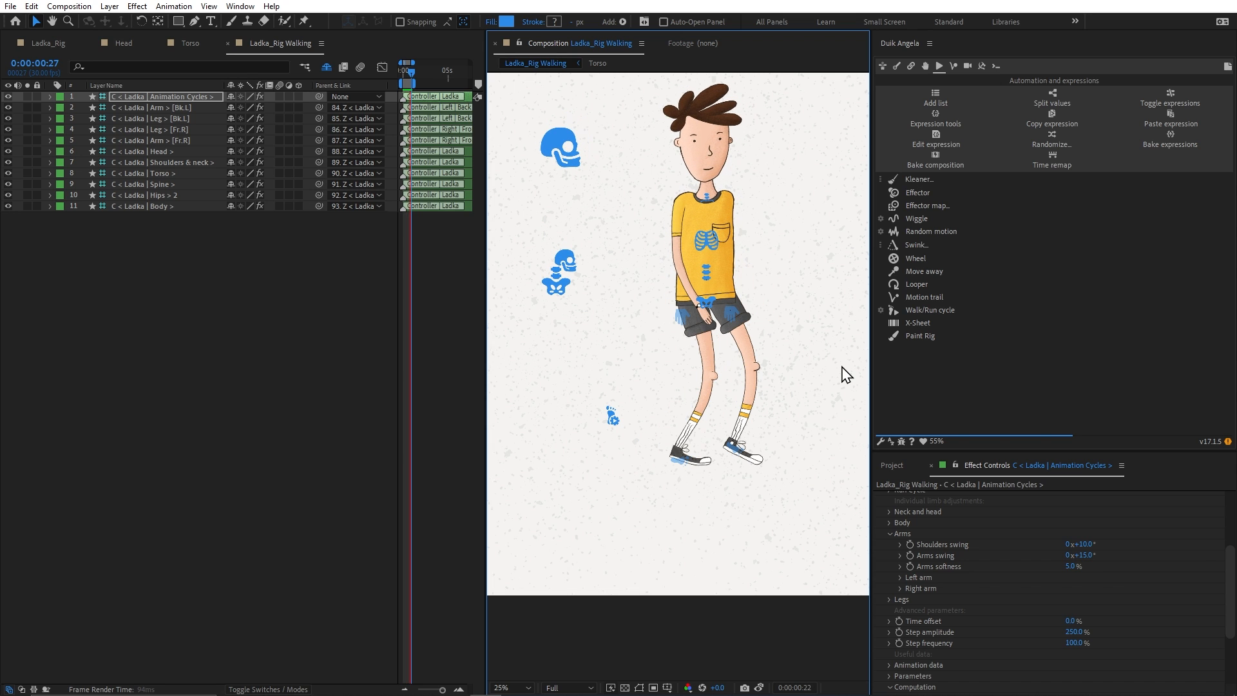
Extend the work area, keyframe Walk from 100% at frame 29 to 0% at 2:01, and preview the character stopping
scroll(1006, 557, "up", 5)
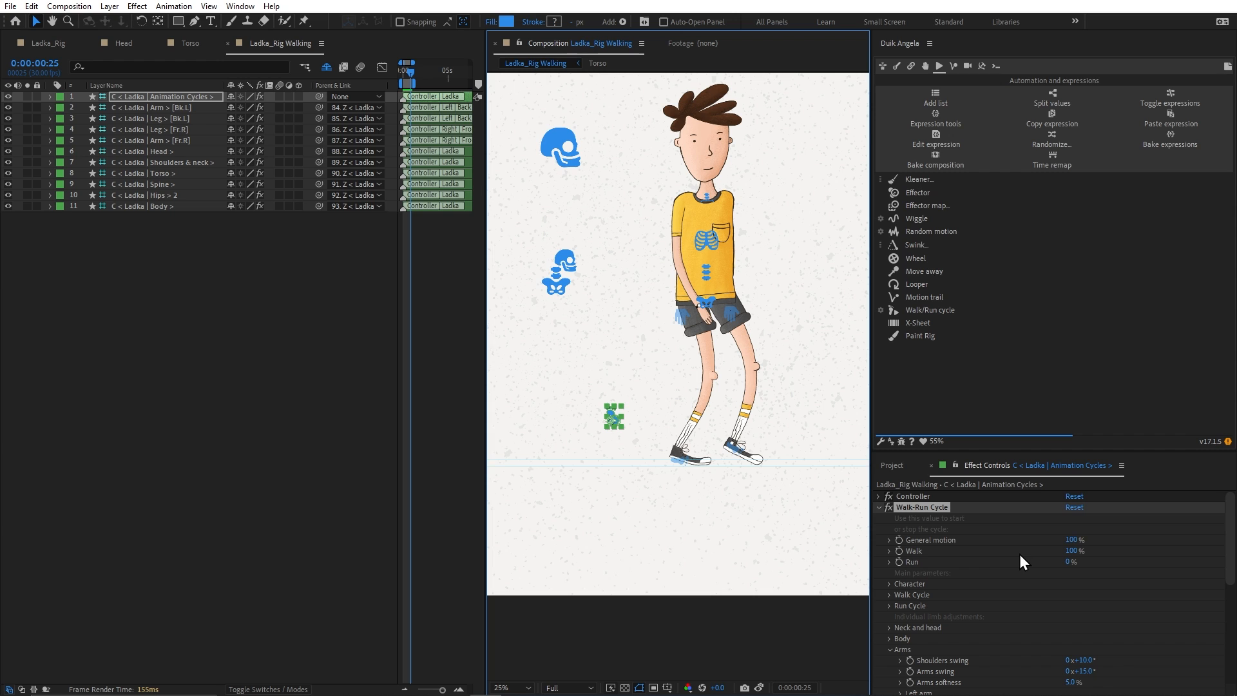
mouse_move(413, 84)
left_mouse_down()
mouse_move(455, 84)
mouse_move(442, 76)
left_mouse_up()
key("equal")
key("equal")
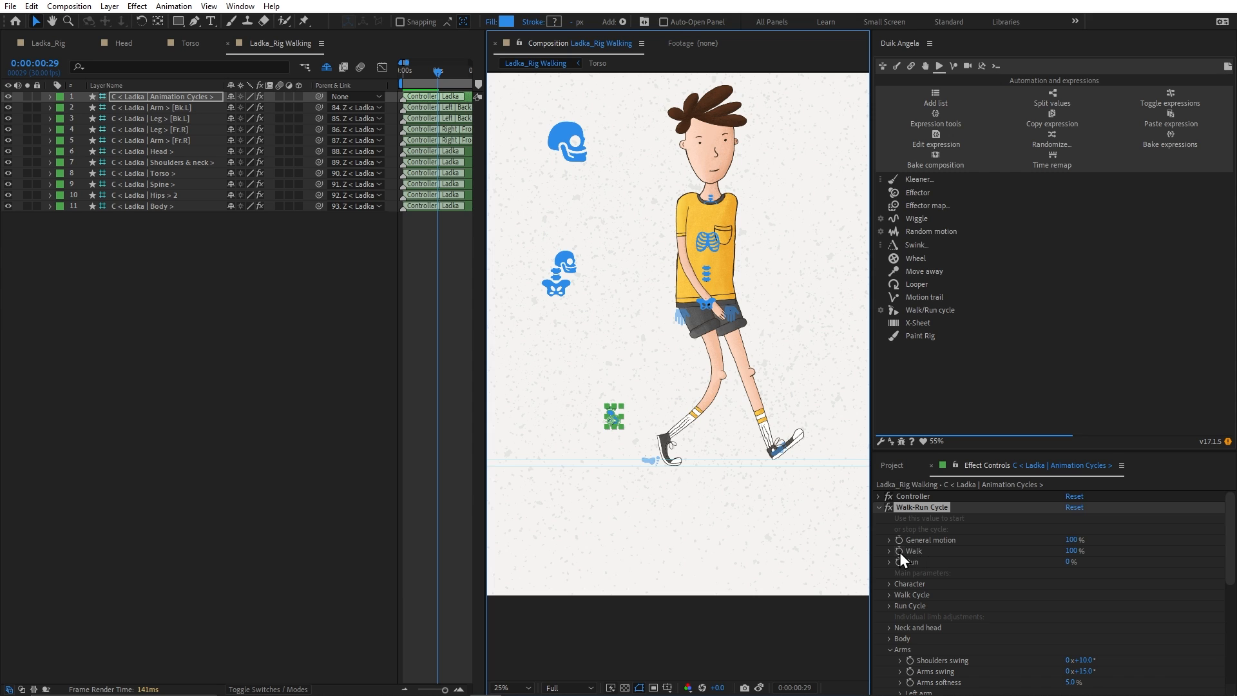
left_click(899, 552)
left_click_drag(439, 72, 449, 74)
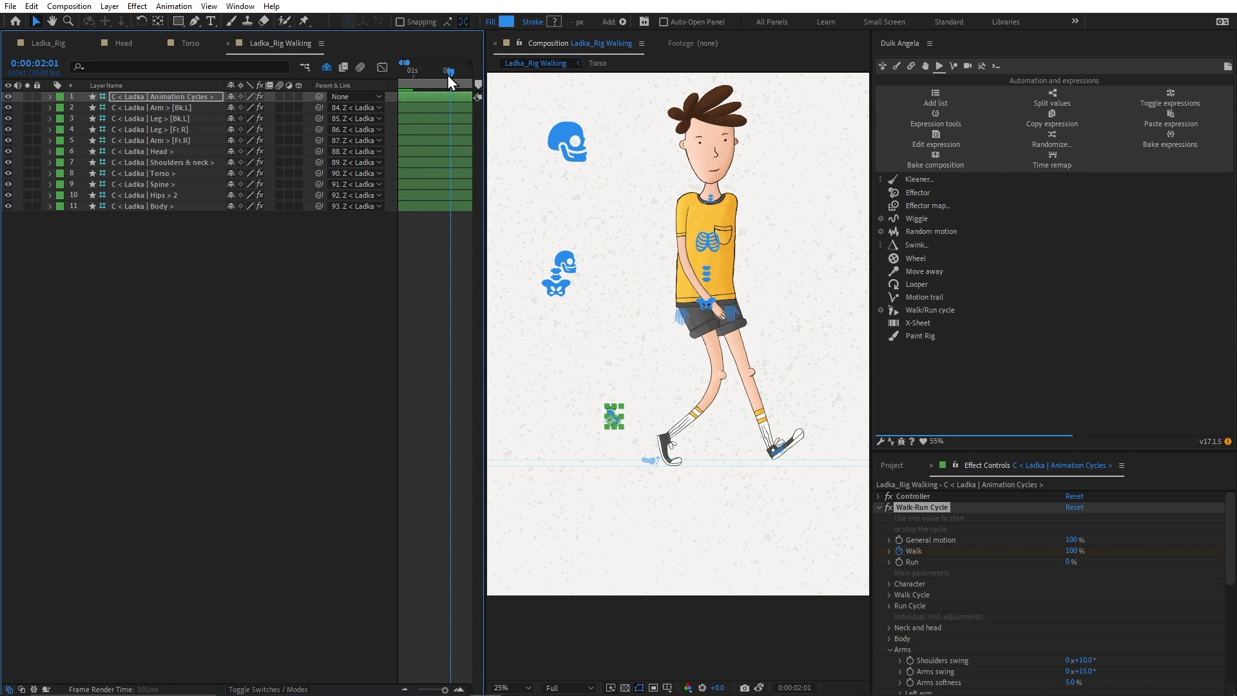
left_click(1076, 553)
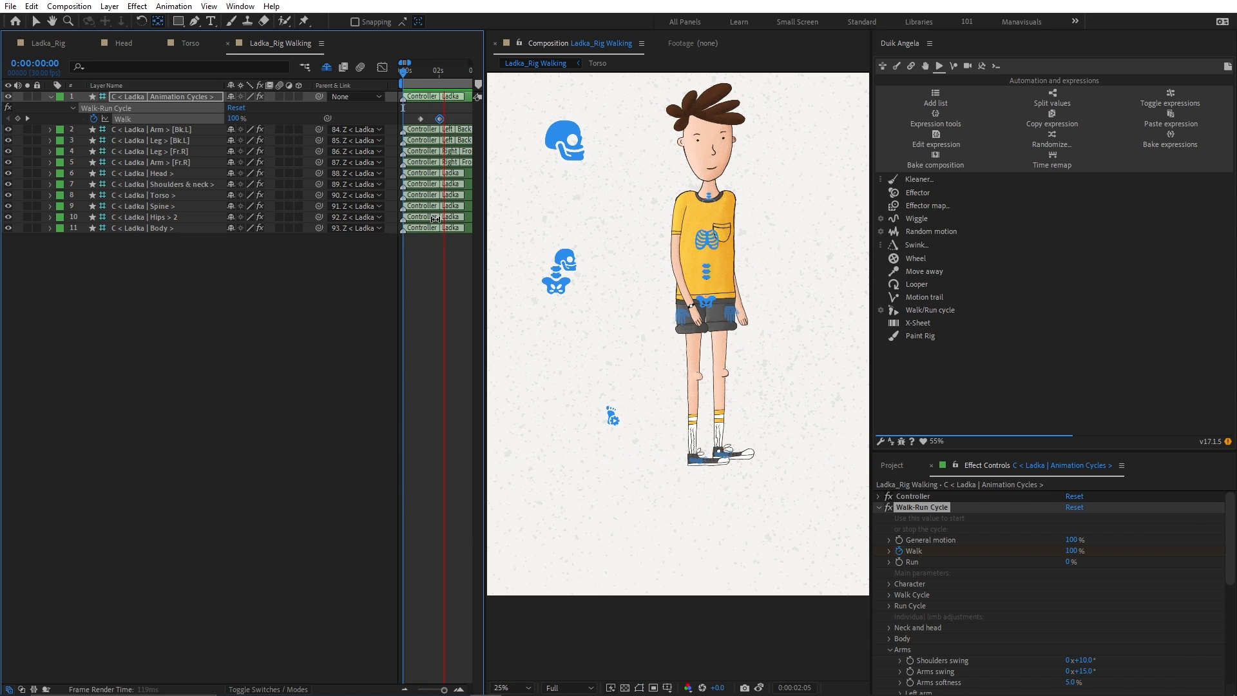
key("space")
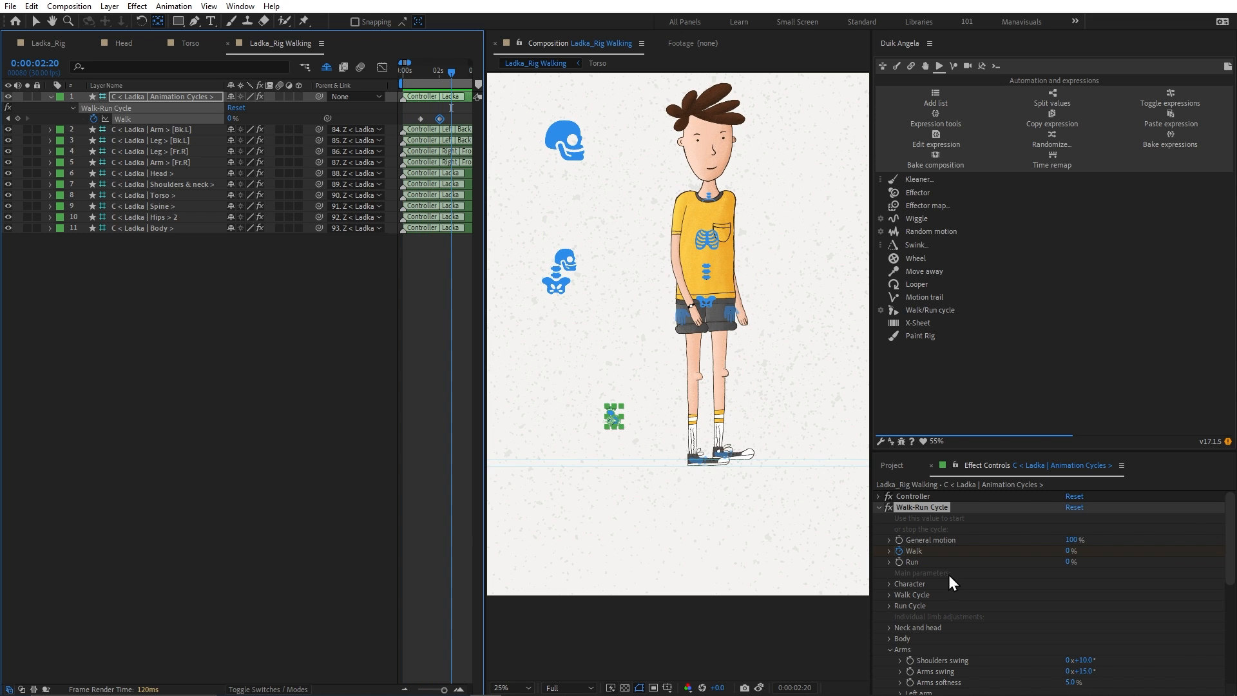
Keyframe Run from 0% at 2:20 to 100% at 3:20 and play the animation from the start
left_click(898, 561)
key("u")
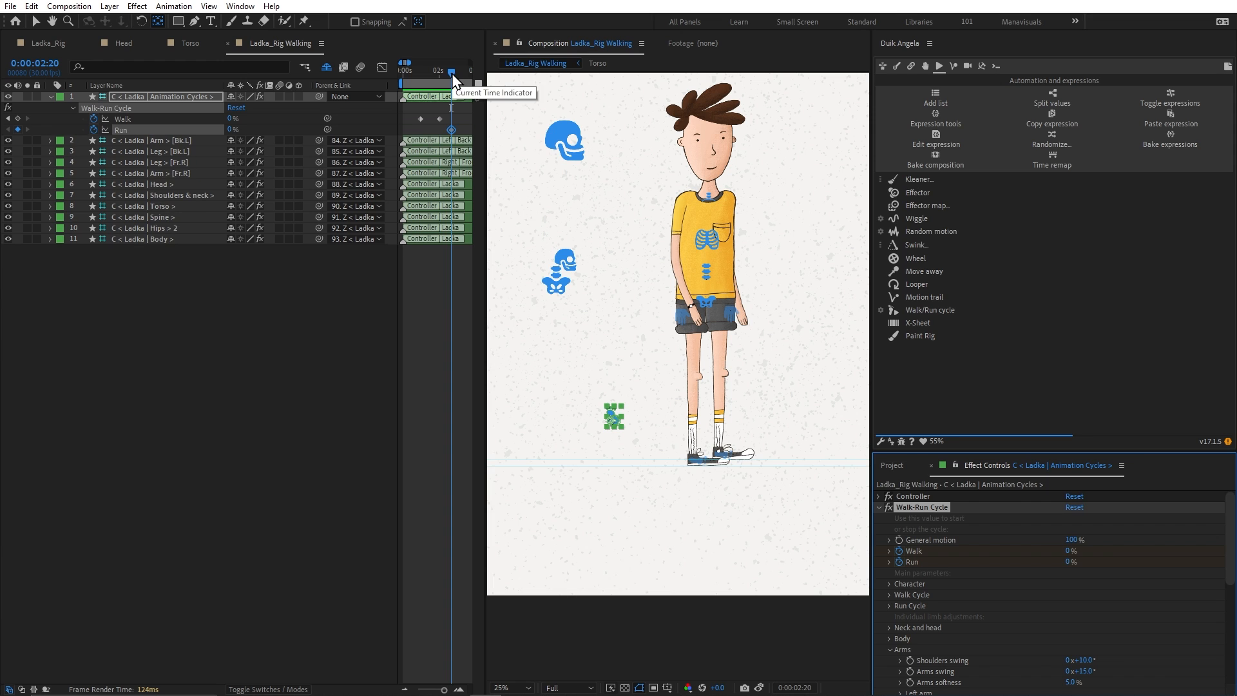
left_click(452, 73)
key("shift+Page_Down")
key("shift+Page_Down")
key("shift+Page_Down")
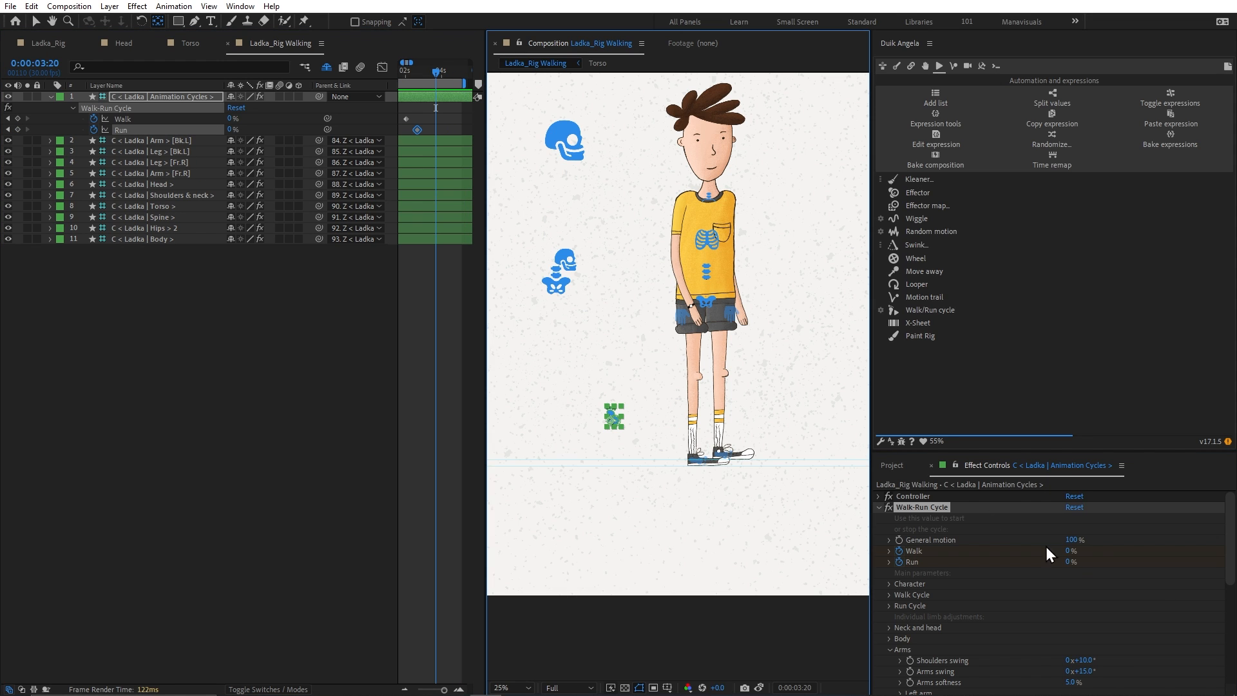
left_click_drag(1068, 565, 1162, 564)
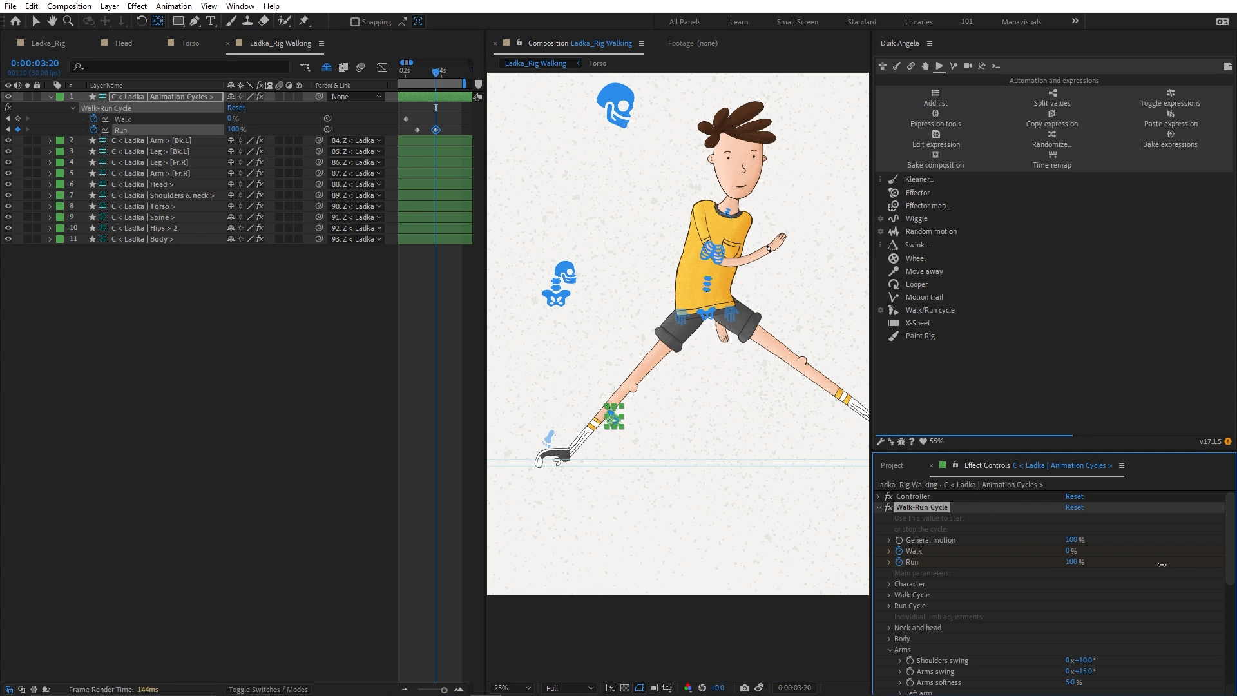
key("Home")
key("space")
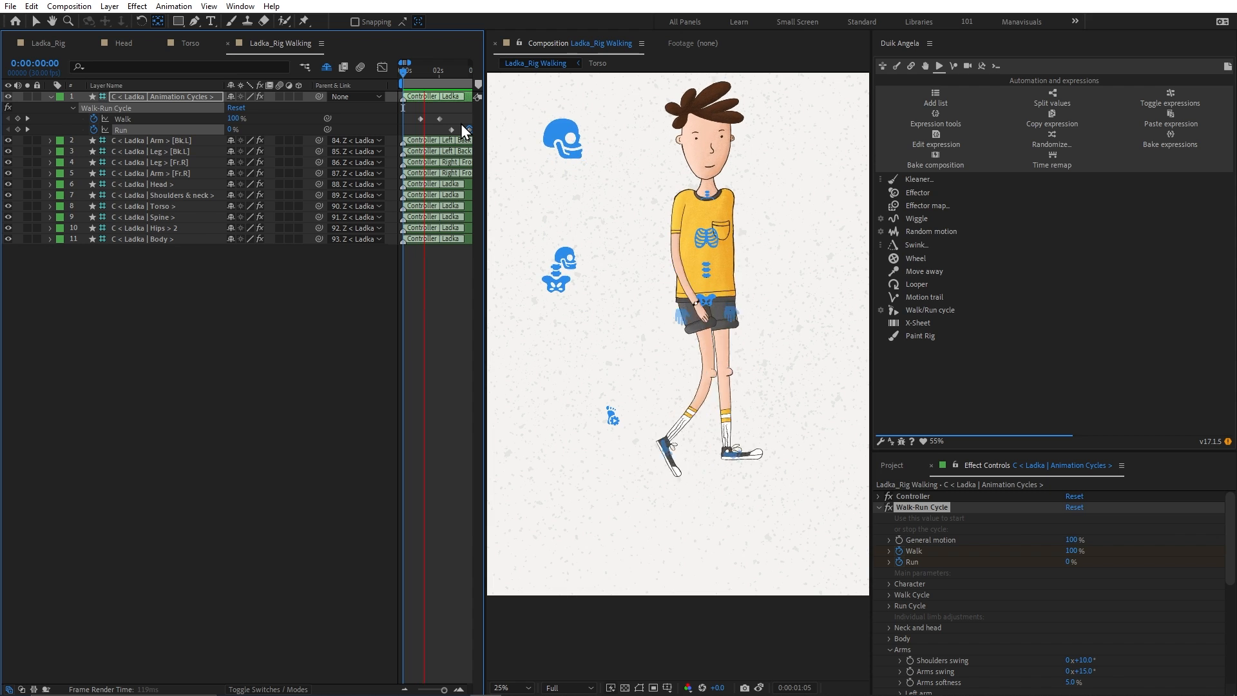
Keyframe Step amplitude from 250% at 2:20 to 100% at 3:20
left_click(450, 73)
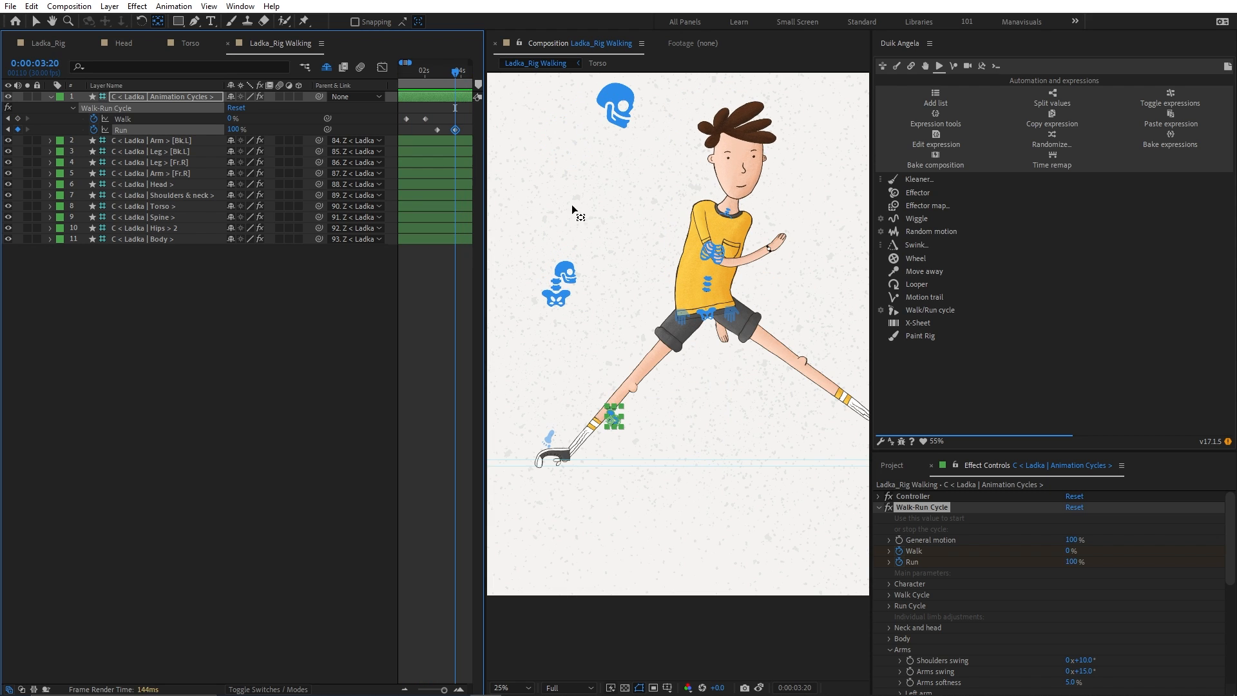
scroll(949, 535, "down", 4)
left_click(1072, 632)
type("10")
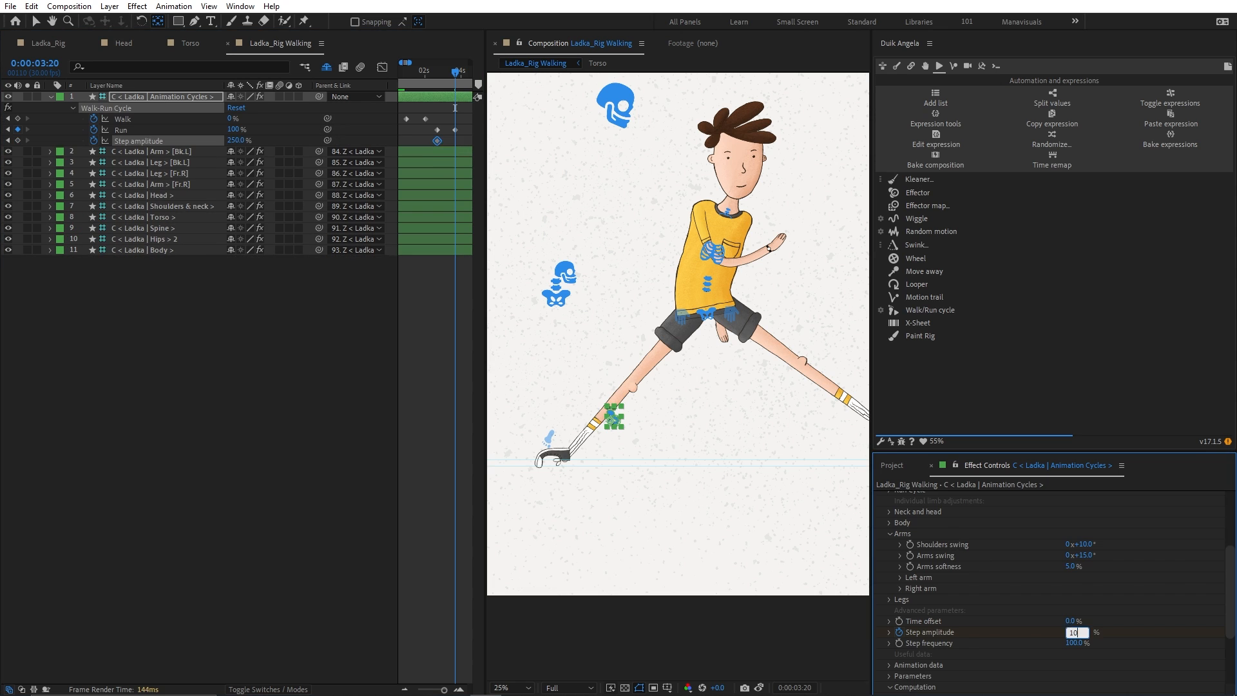
type("0")
key("Return")
Keyframe the legs' Feet rotation from 100% at 2:20 to 10% at 3:20
scroll(902, 593, "up", 3)
left_click(889, 610)
left_click(890, 620)
scroll(902, 606, "down", 3)
left_click_drag(1070, 556, 1044, 545)
left_click(909, 557)
key("space")
key("ctrl+z")
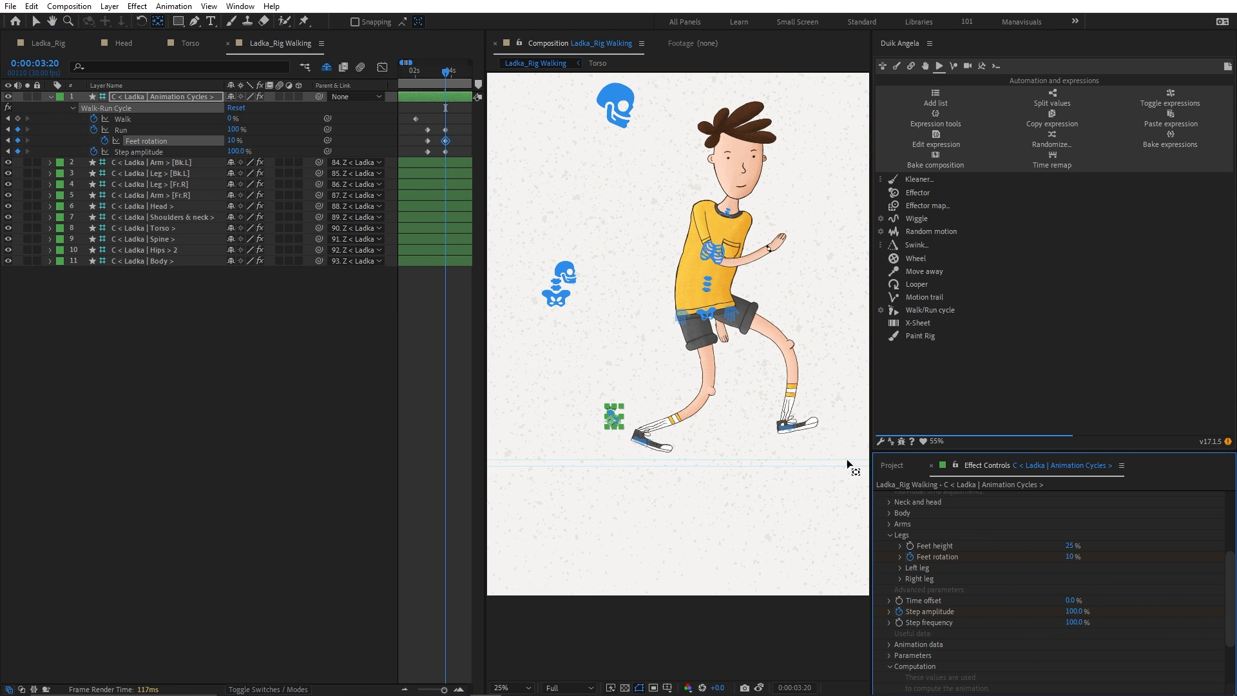
Keyframe the legs' Feet height from 25% at 2:20 to a lower value at 3:20
left_click(909, 545)
left_click_drag(445, 140, 427, 141)
left_click_drag(1069, 546, 1063, 546)
Keyframe Arms swing from 15° at 2:20 to a new value at 3:20 and play back the walk-to-run transition
left_click(890, 535)
left_click(890, 523)
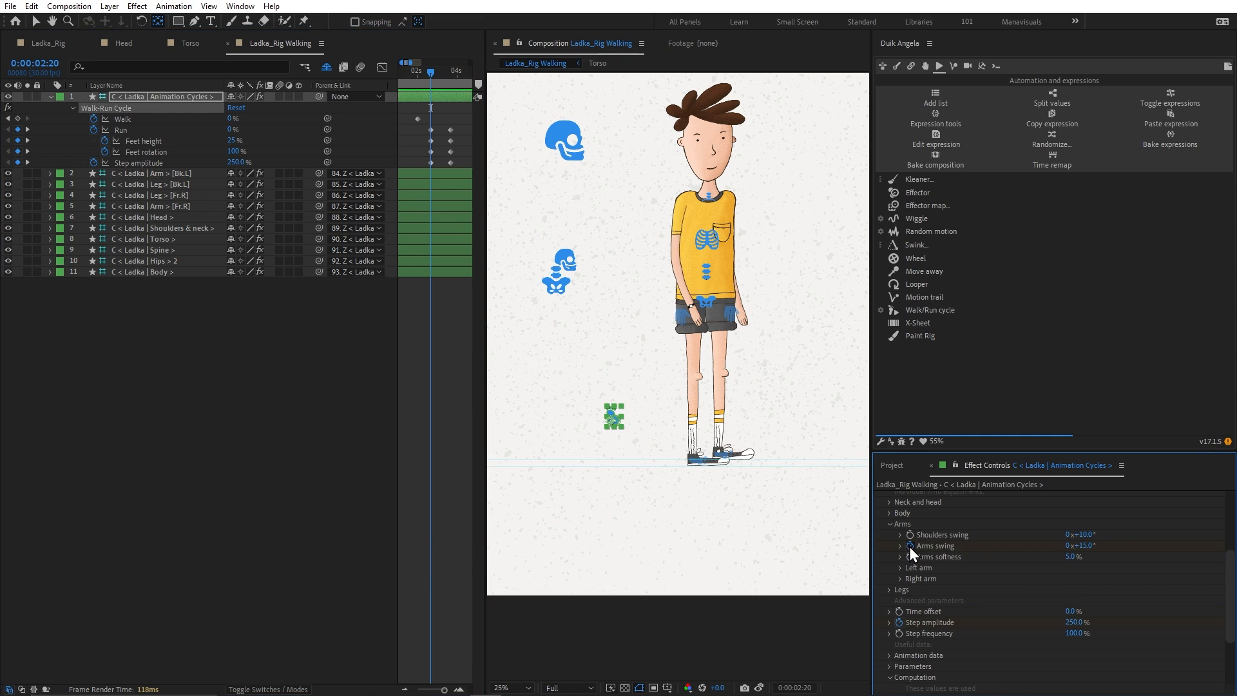
left_click(910, 546)
left_click(1083, 546)
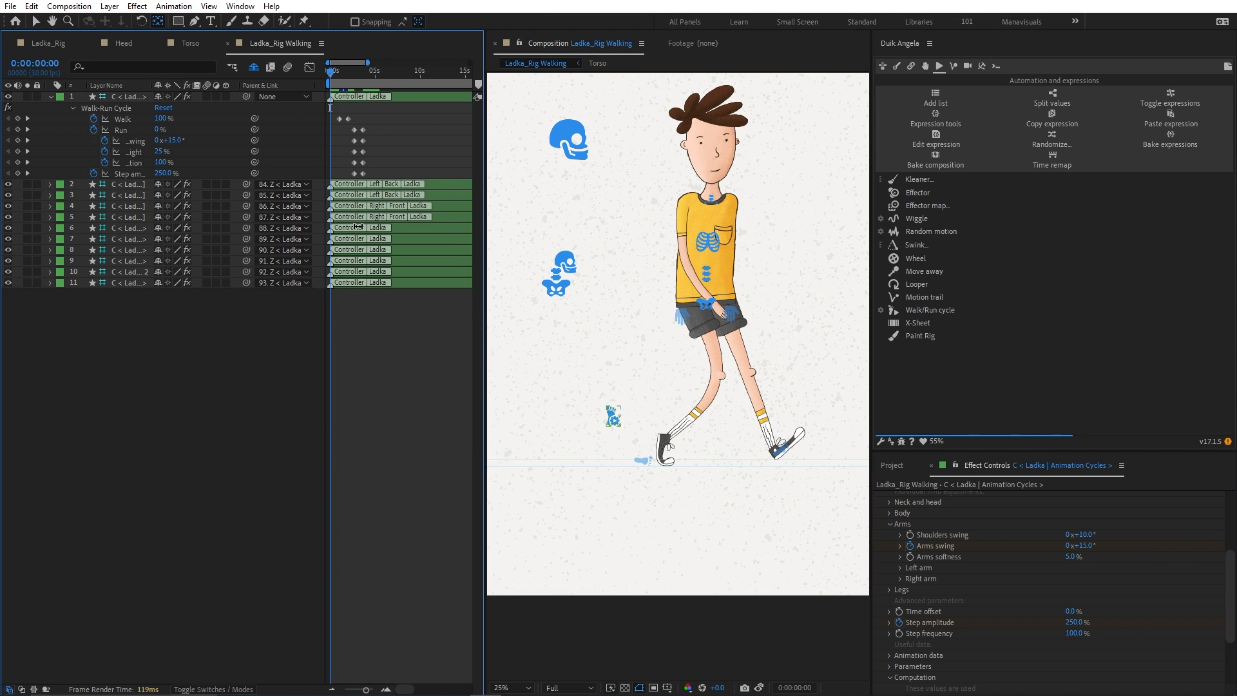
key("space")
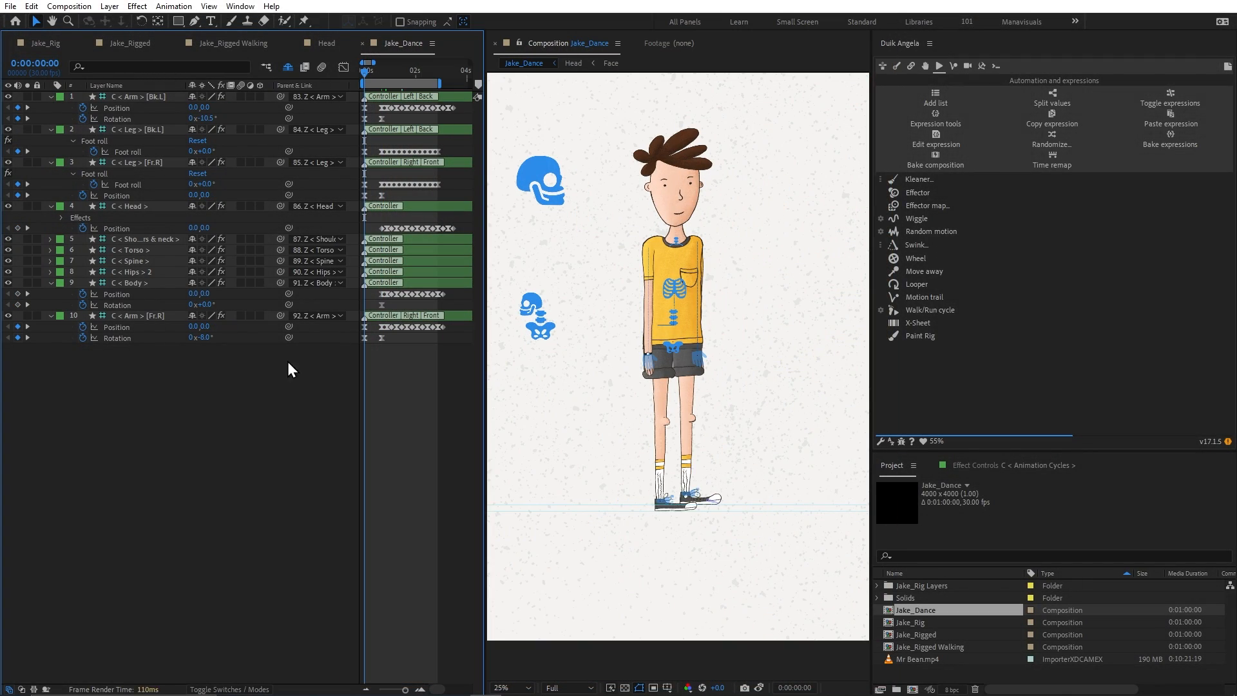
Play back the dance animation in the Jake_Dance composition
key("space")
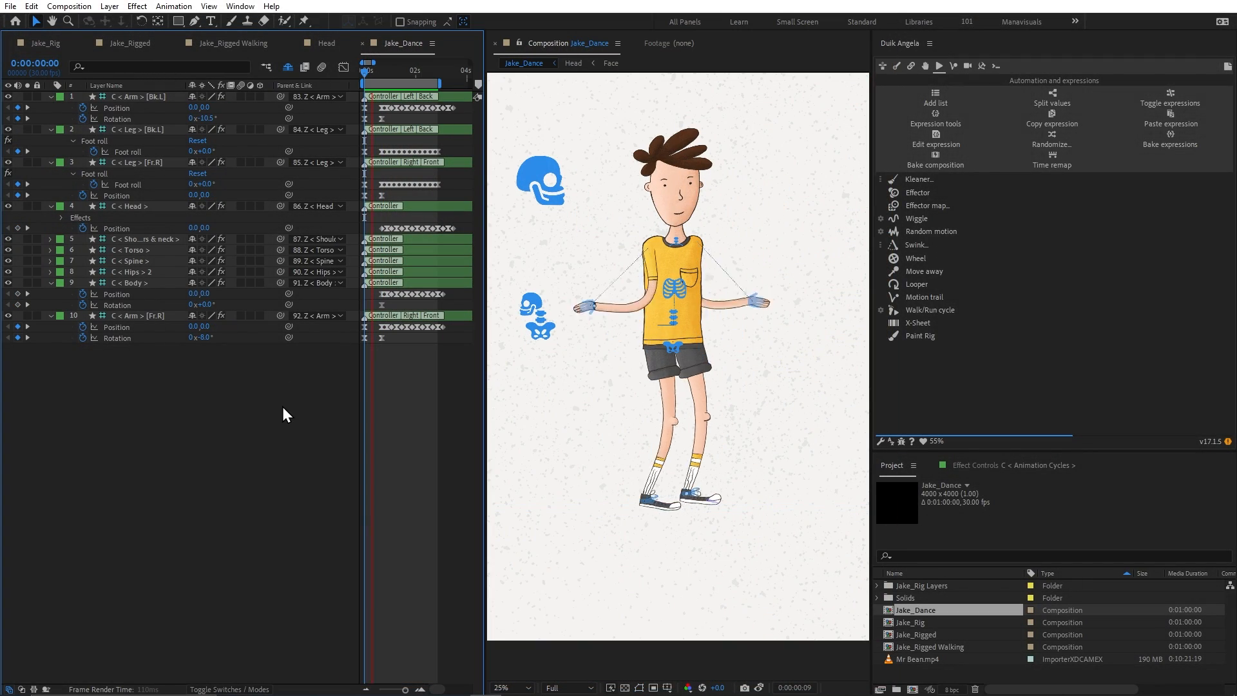